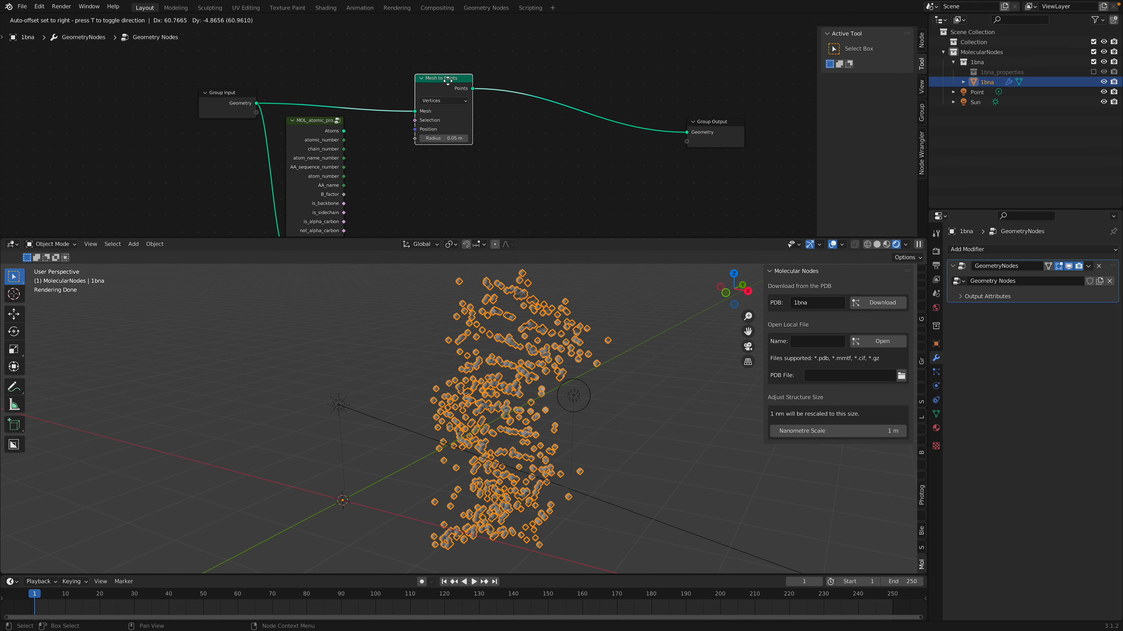
# Step: Rearrange the Group Input, Group Output and atomic properties nodes, and connect the atomic properties node's Atoms output to the Group Output's Geometry
pyautogui.moveTo(712, 123); pyautogui.dragTo(583, 99)
pyautogui.scroll(1, 493, 105)
pyautogui.scroll(2, 492, 107)
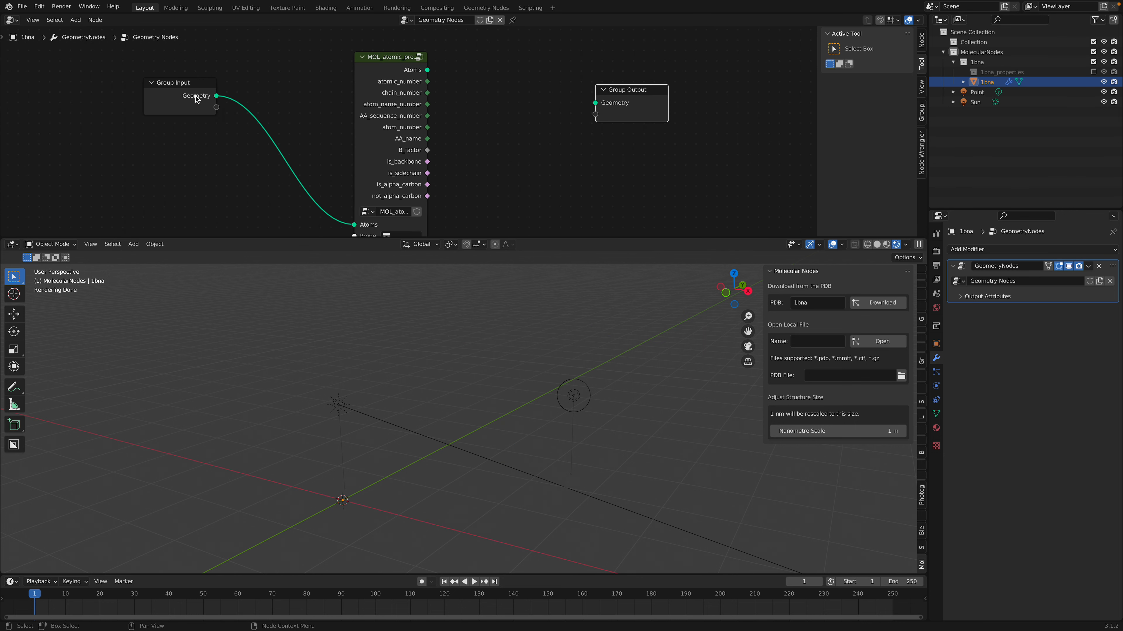
pyautogui.moveTo(197, 96); pyautogui.dragTo(311, 134)
pyautogui.moveTo(390, 84); pyautogui.dragTo(413, 60)
pyautogui.scroll(-2, 389, 100)
pyautogui.moveTo(354, 134); pyautogui.dragTo(354, 138, button='middle')
pyautogui.scroll(1, 354, 138)
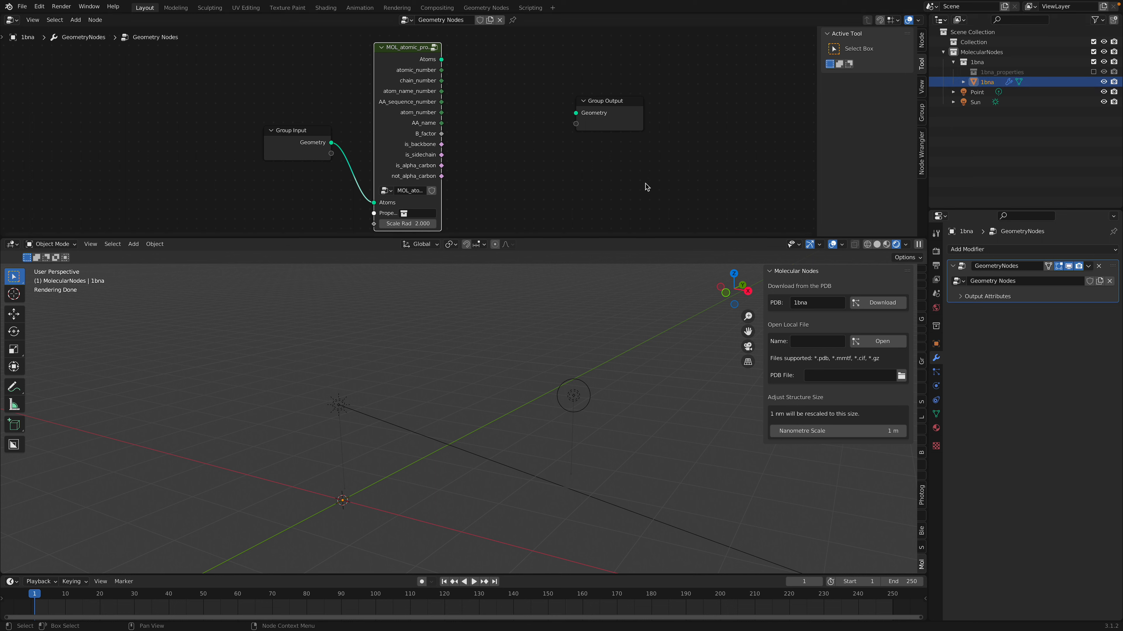
pyautogui.moveTo(442, 62); pyautogui.dragTo(575, 112)
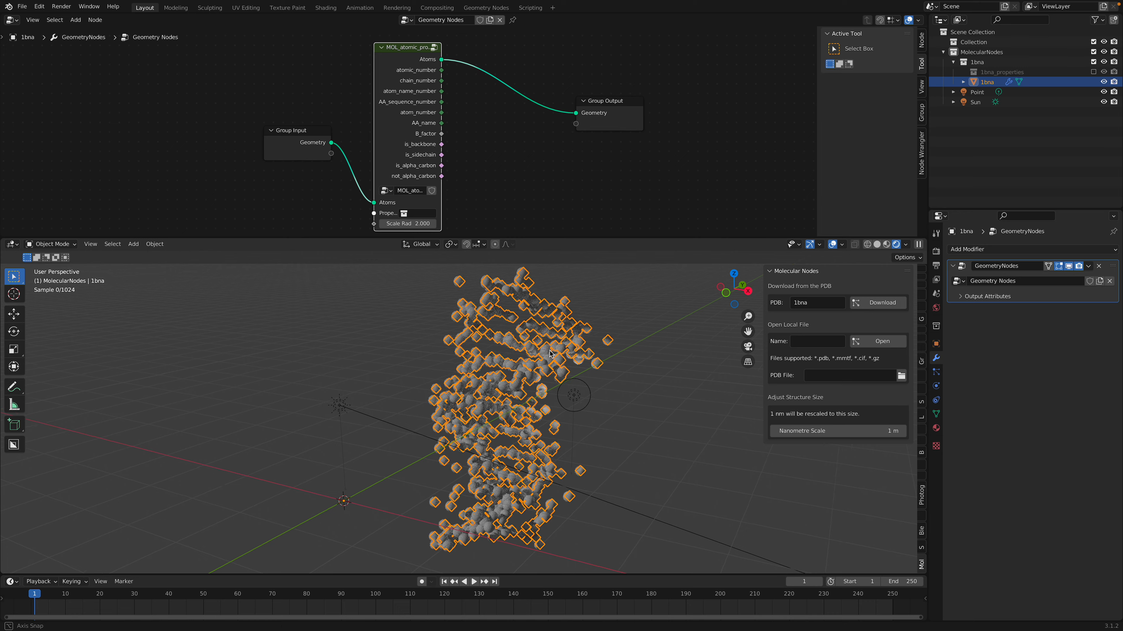
pyautogui.moveTo(550, 351); pyautogui.dragTo(489, 353, button='middle')
pyautogui.click(488, 353)
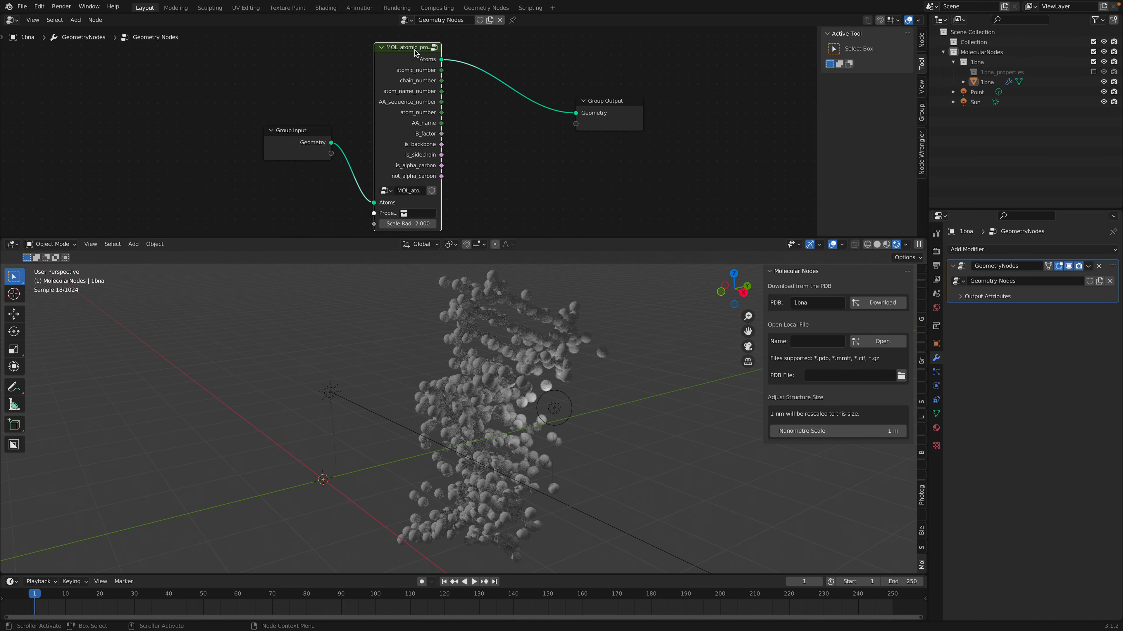
# Step: Shift the atomic properties node slightly and make the node editor area taller above the 3D viewport
pyautogui.moveTo(410, 47); pyautogui.dragTo(422, 46)
pyautogui.moveTo(514, 113); pyautogui.dragTo(493, 106, button='middle')
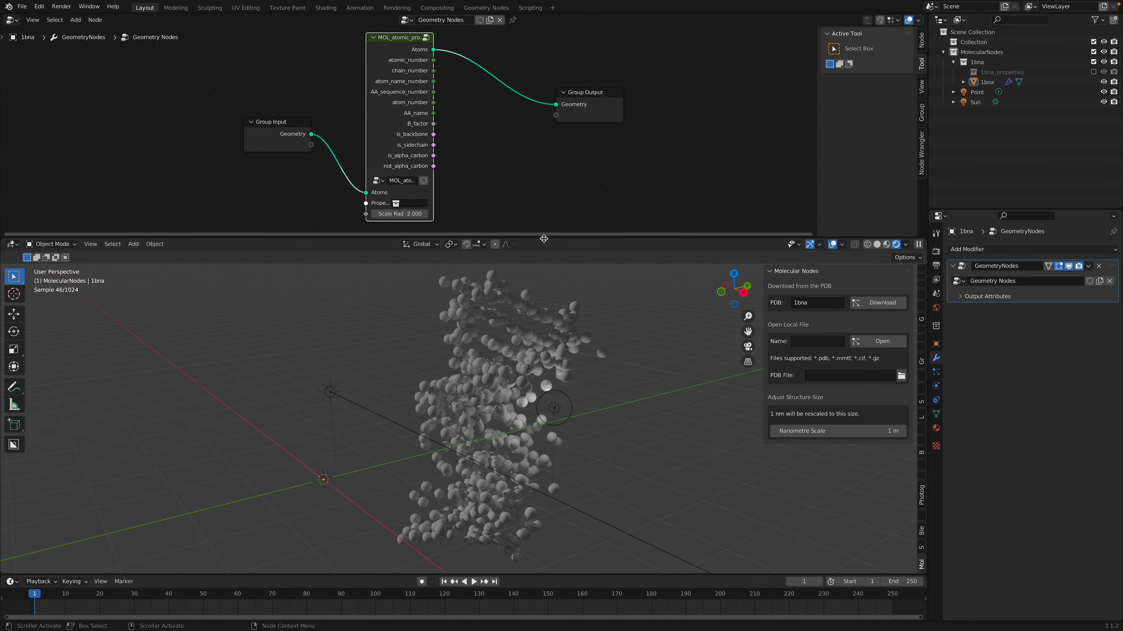
pyautogui.moveTo(537, 239); pyautogui.dragTo(530, 261)
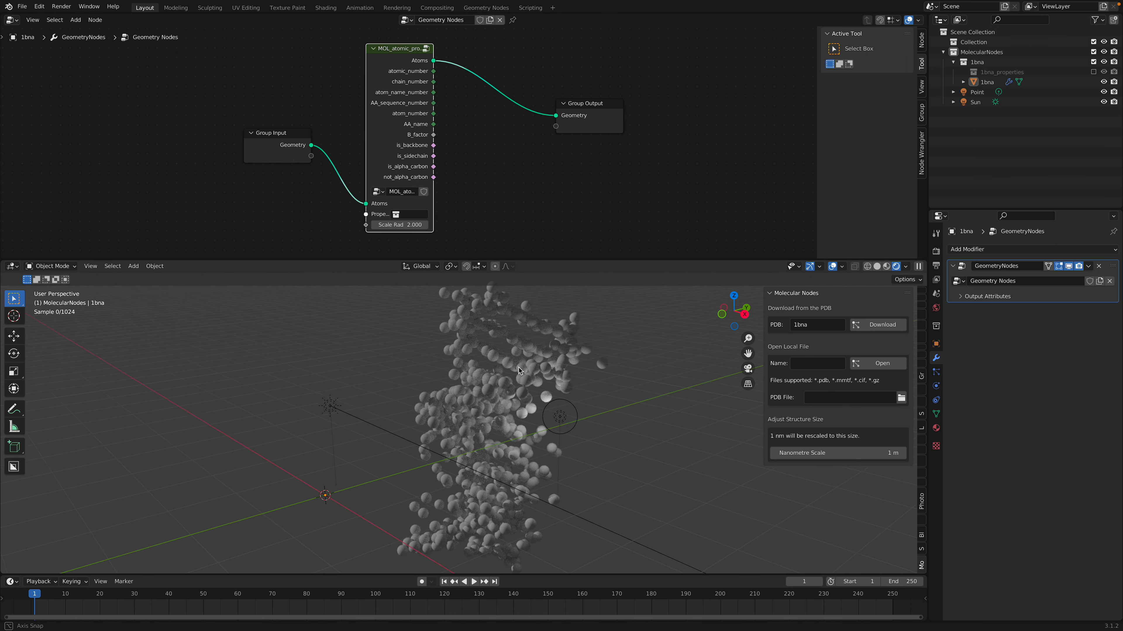
# Step: Adjust the position of the point light beside the molecule and reselect the 1bna object
pyautogui.moveTo(519, 366); pyautogui.dragTo(527, 377, button='middle')
pyautogui.click(568, 417)
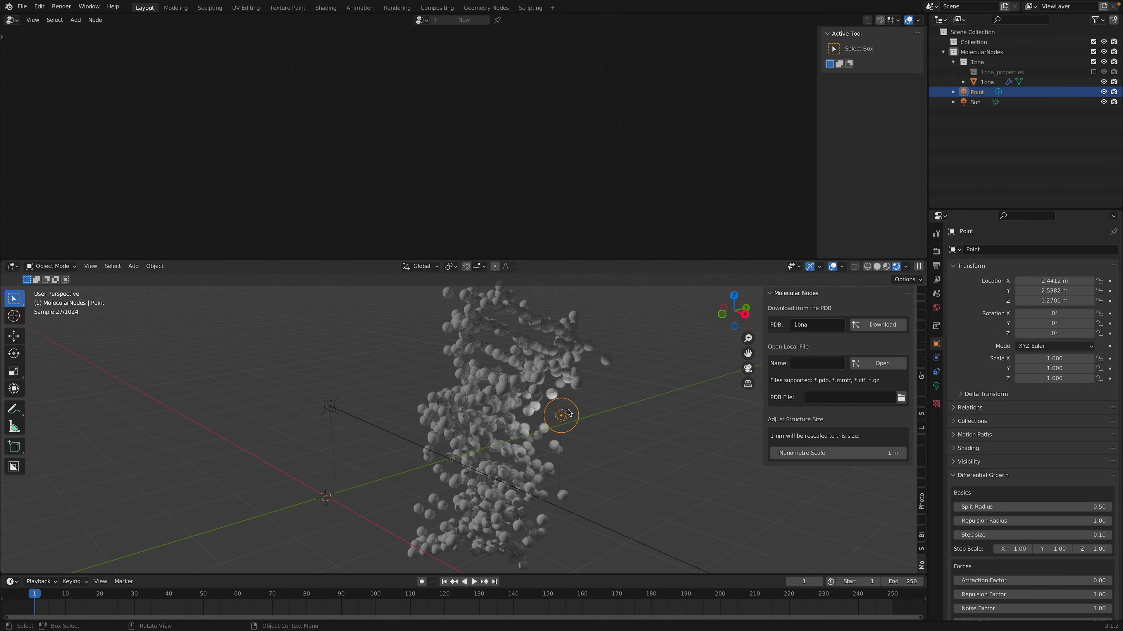
pyautogui.moveTo(568, 416); pyautogui.dragTo(638, 384)
pyautogui.hotkey('ctrl', 'z')
pyautogui.click(562, 374)
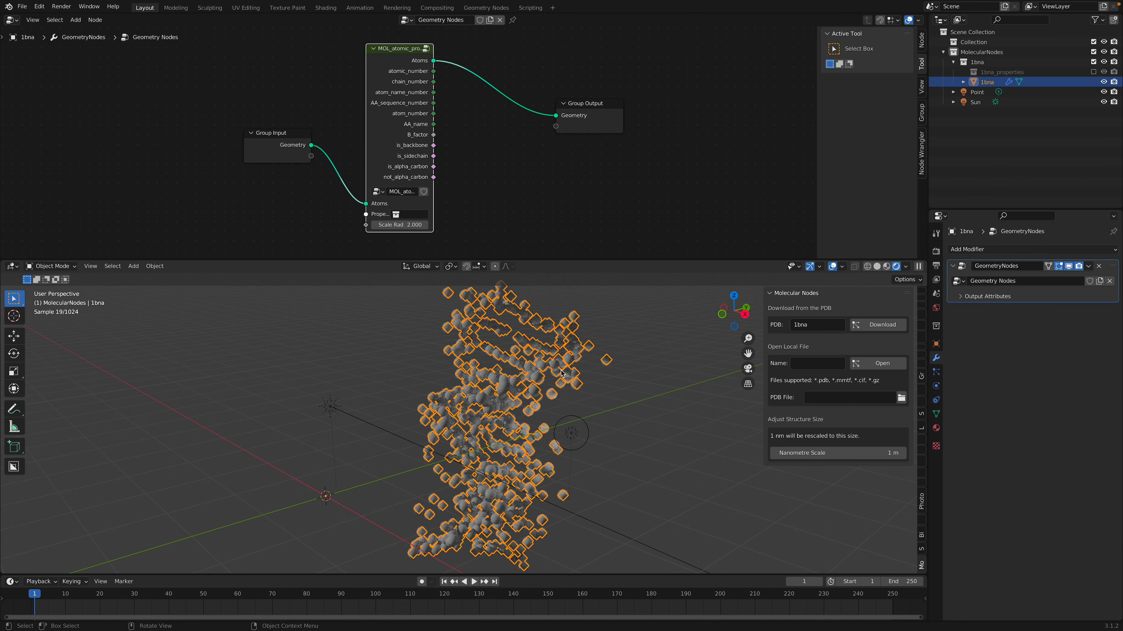
# Step: Save the file and add a new material to the 1bna object
pyautogui.hotkey('ctrl', 's')
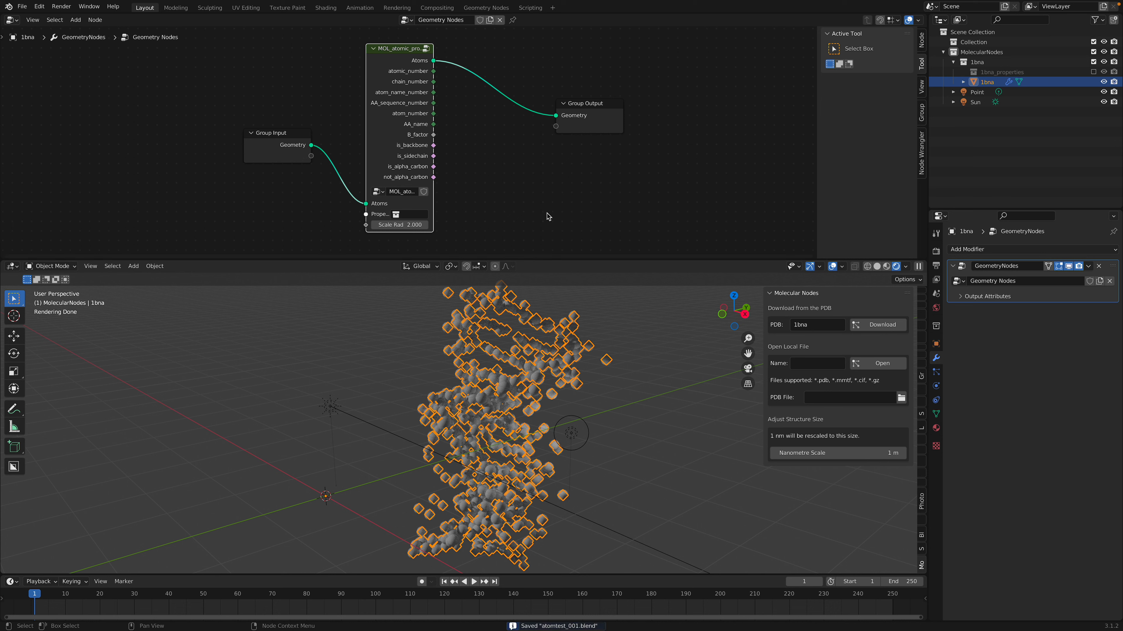
pyautogui.click(935, 428)
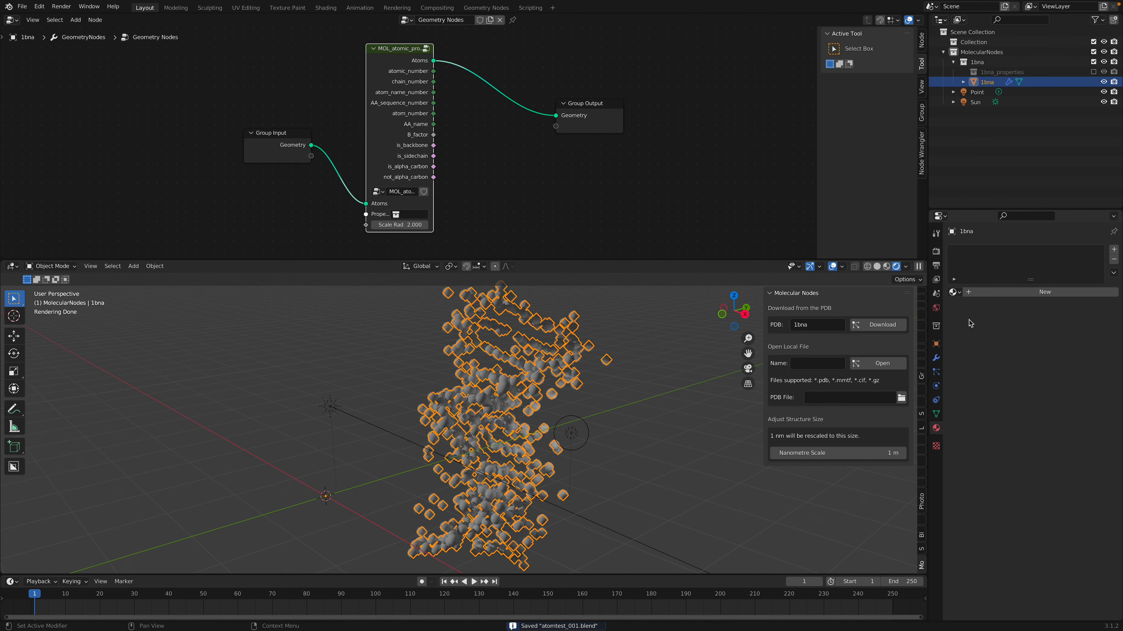
pyautogui.click(983, 294)
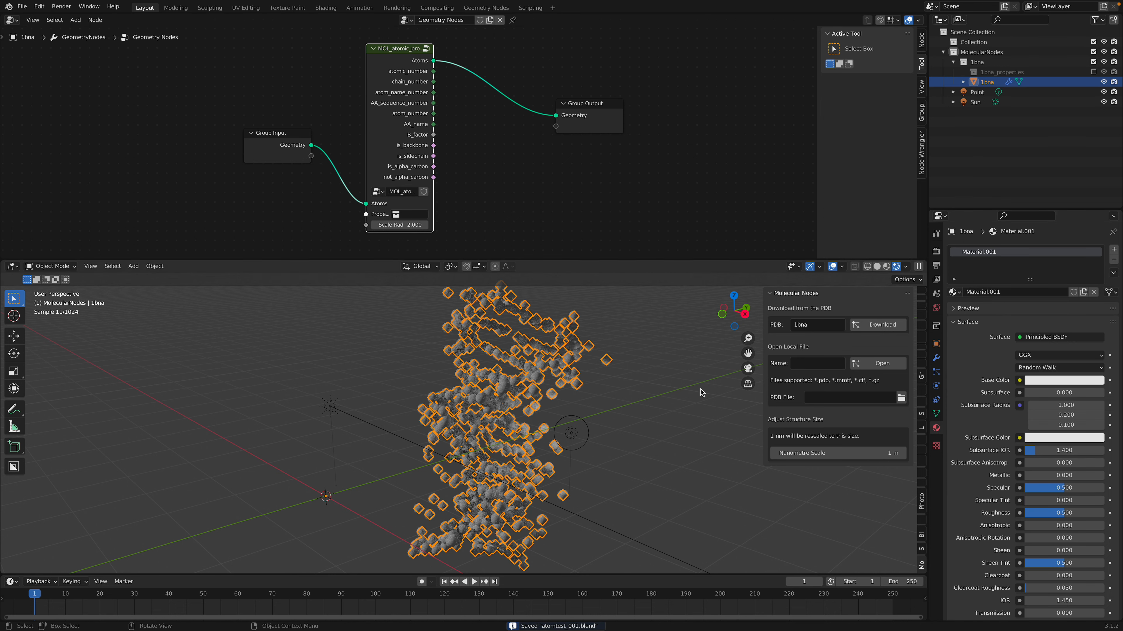
# Step: Insert a Molecular Nodes Style Colour node between the atomic properties node and the Group Output, widening it and spacing out the output node
pyautogui.moveTo(610, 101); pyautogui.dragTo(648, 102)
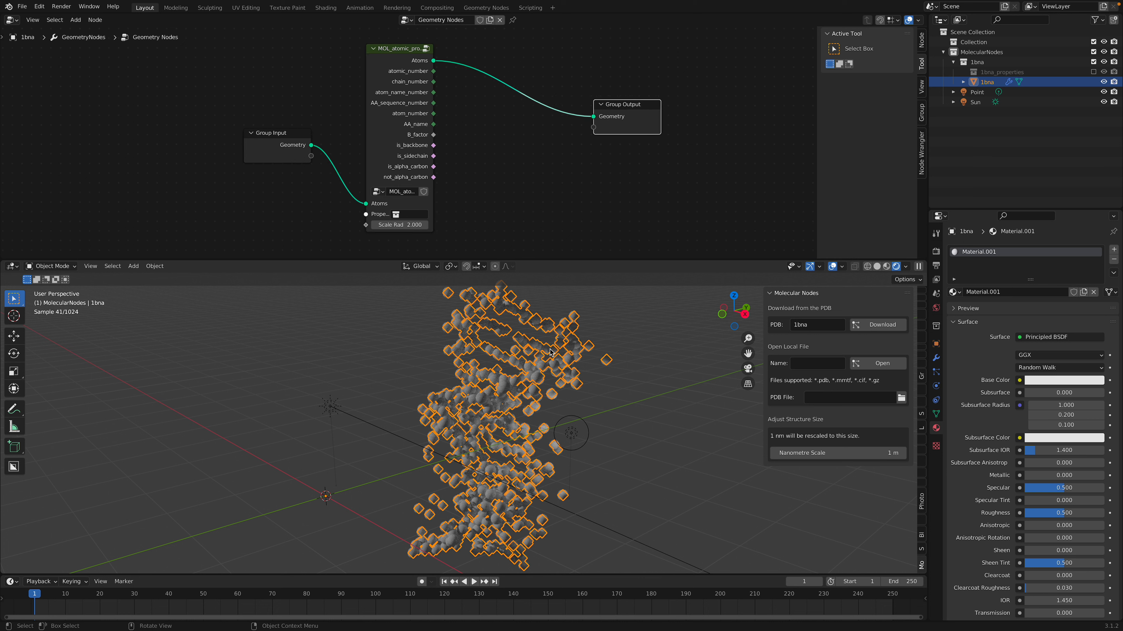
pyautogui.moveTo(599, 216); pyautogui.dragTo(557, 211, button='middle')
pyautogui.hotkey('shift', 'a')
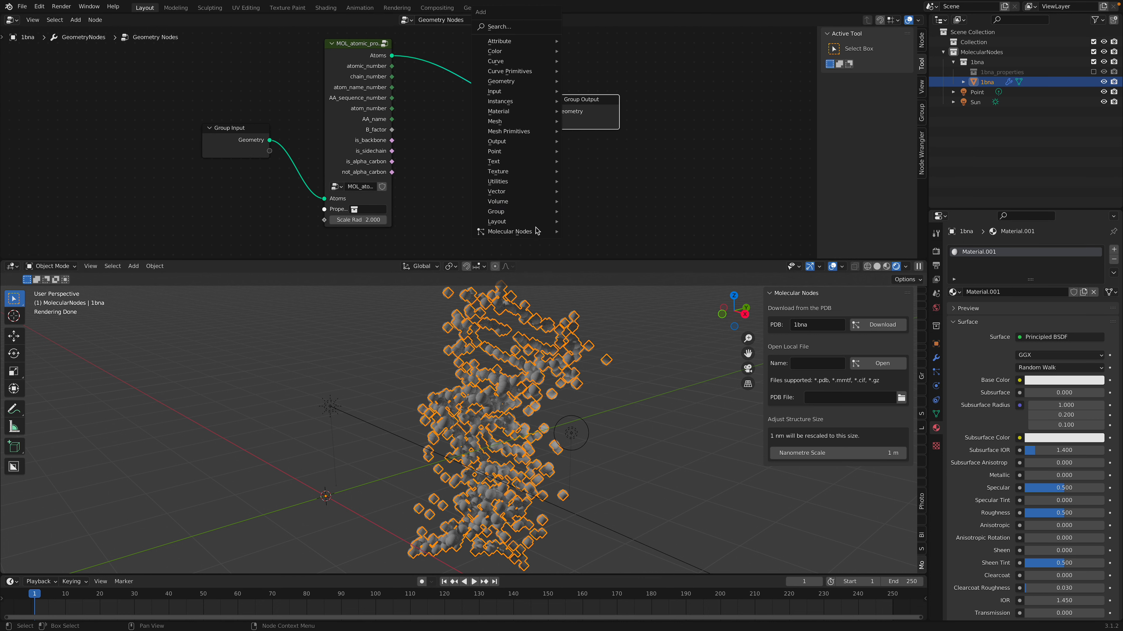
pyautogui.moveTo(536, 232)
pyautogui.moveTo(592, 243)
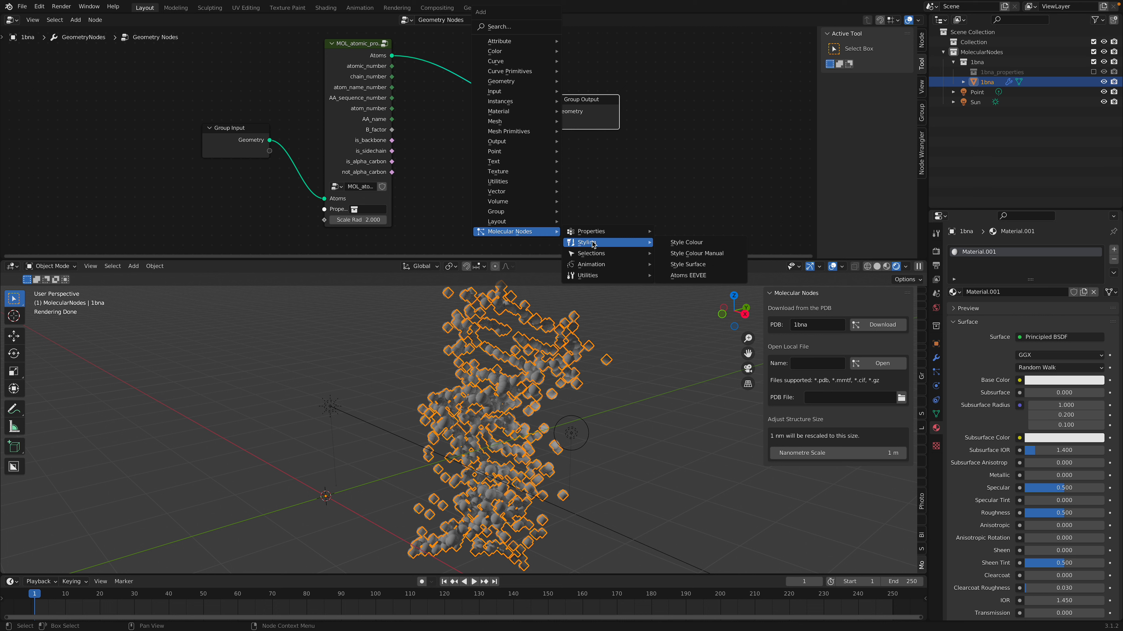
pyautogui.click(690, 242)
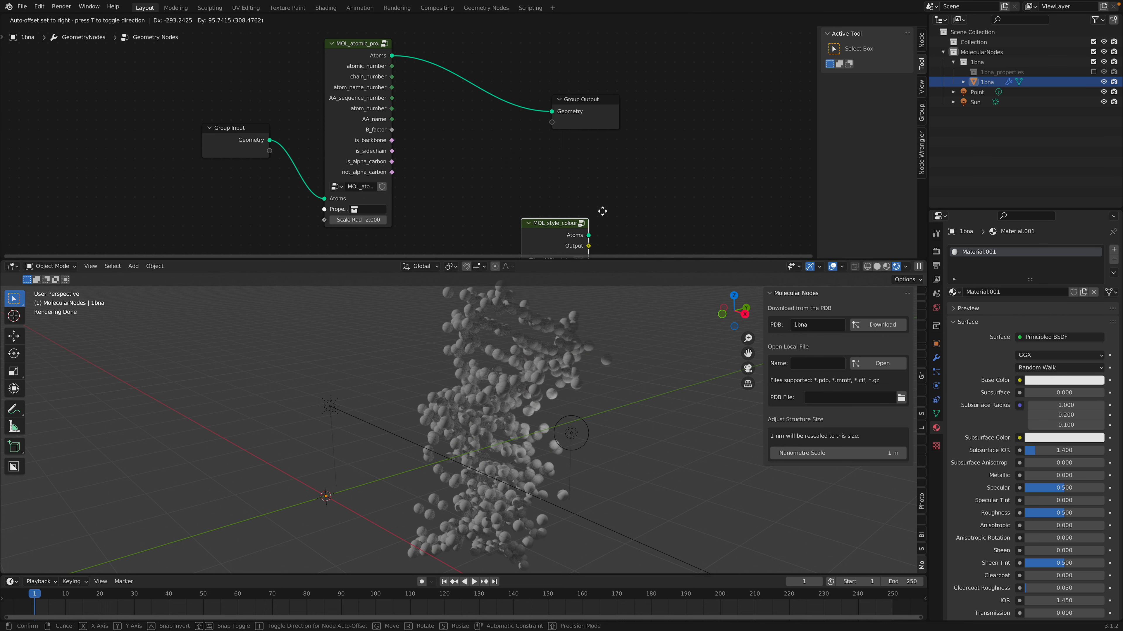
pyautogui.click(557, 64)
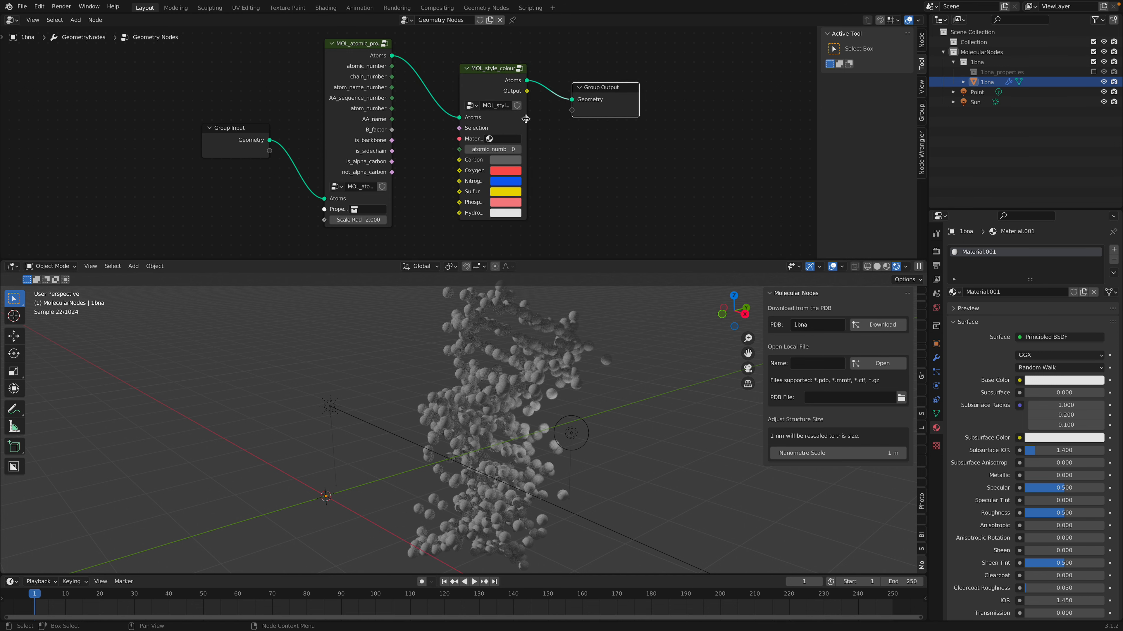
pyautogui.moveTo(526, 119); pyautogui.dragTo(547, 117)
pyautogui.moveTo(598, 92); pyautogui.dragTo(622, 90)
pyautogui.moveTo(539, 104); pyautogui.dragTo(535, 130, button='middle')
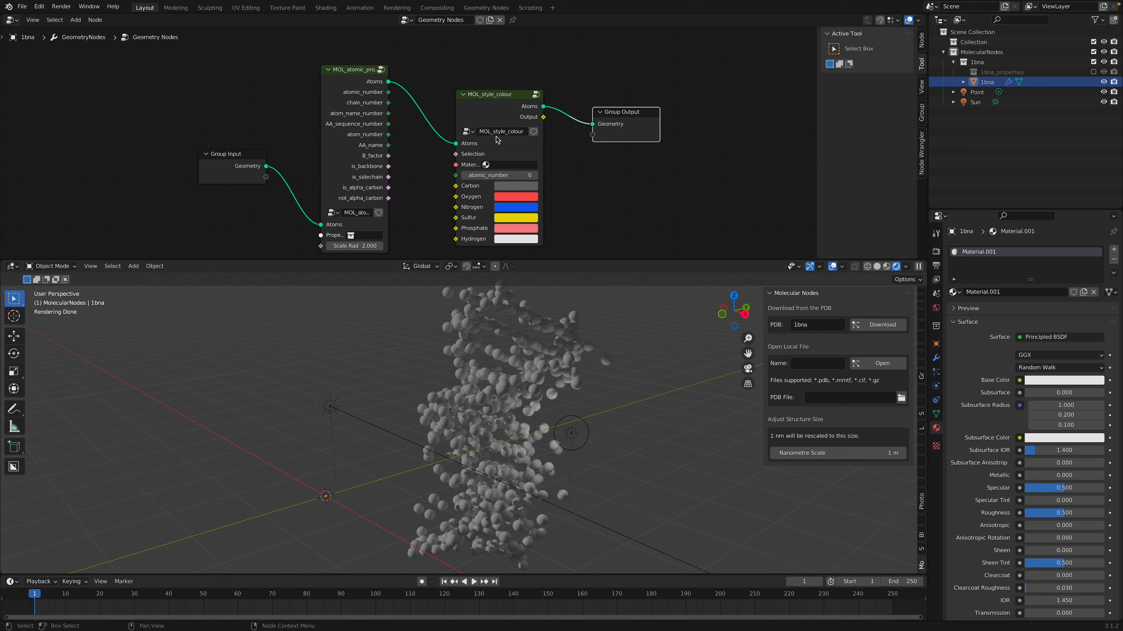
# Step: Assign Material.001 to the style colour node and link the atomic properties node's atomic_number output to its atomic_number input
pyautogui.click(504, 164)
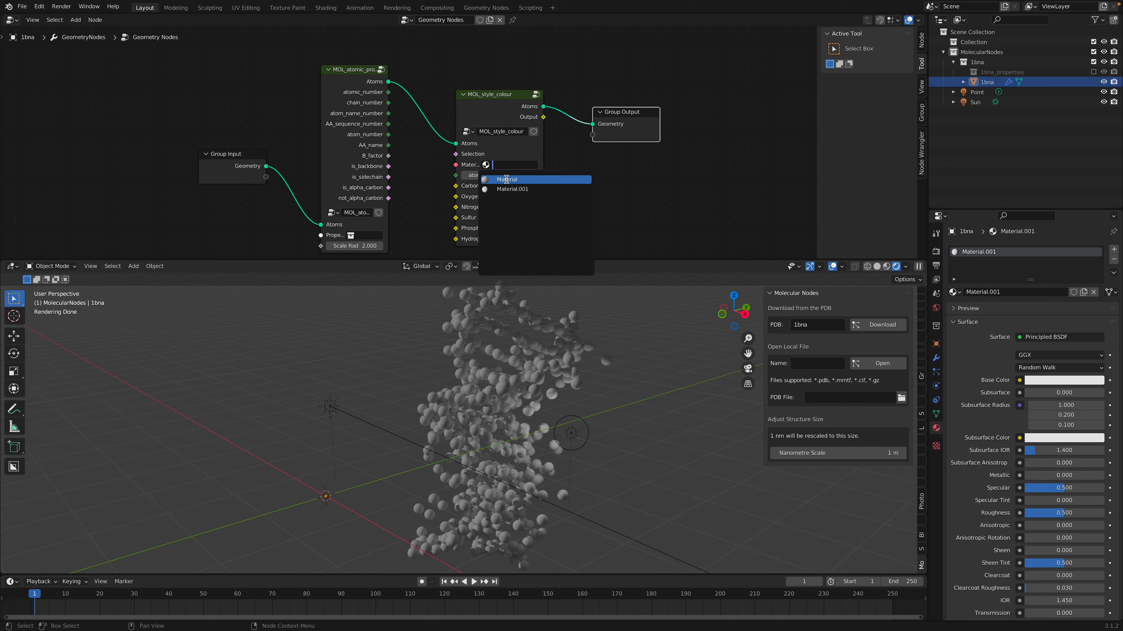
pyautogui.click(506, 189)
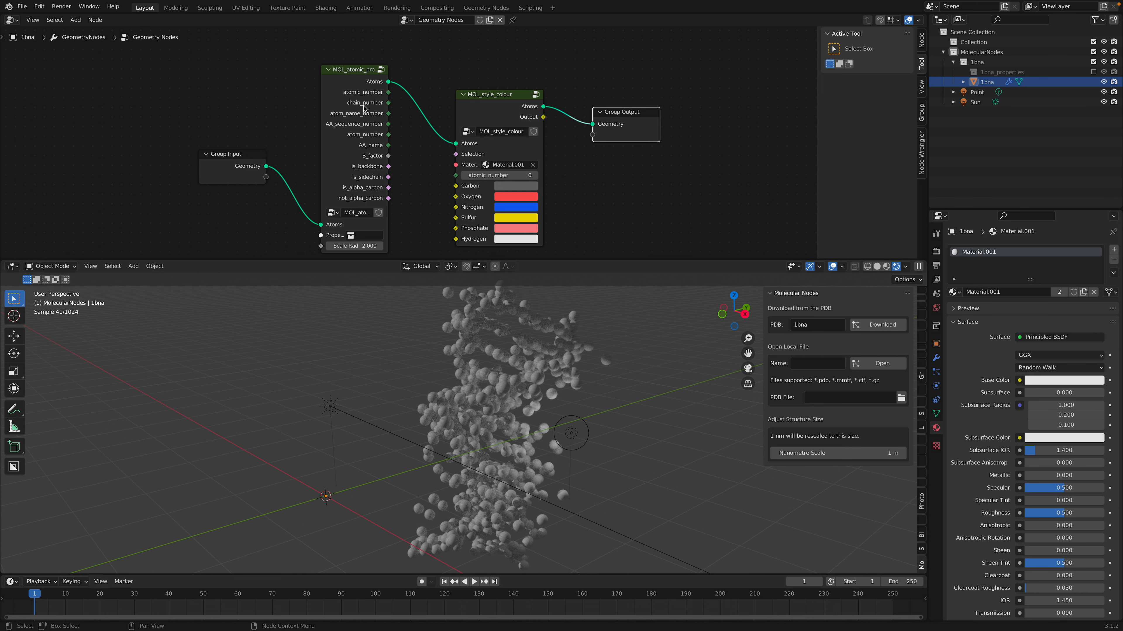
pyautogui.moveTo(463, 120); pyautogui.dragTo(447, 166)
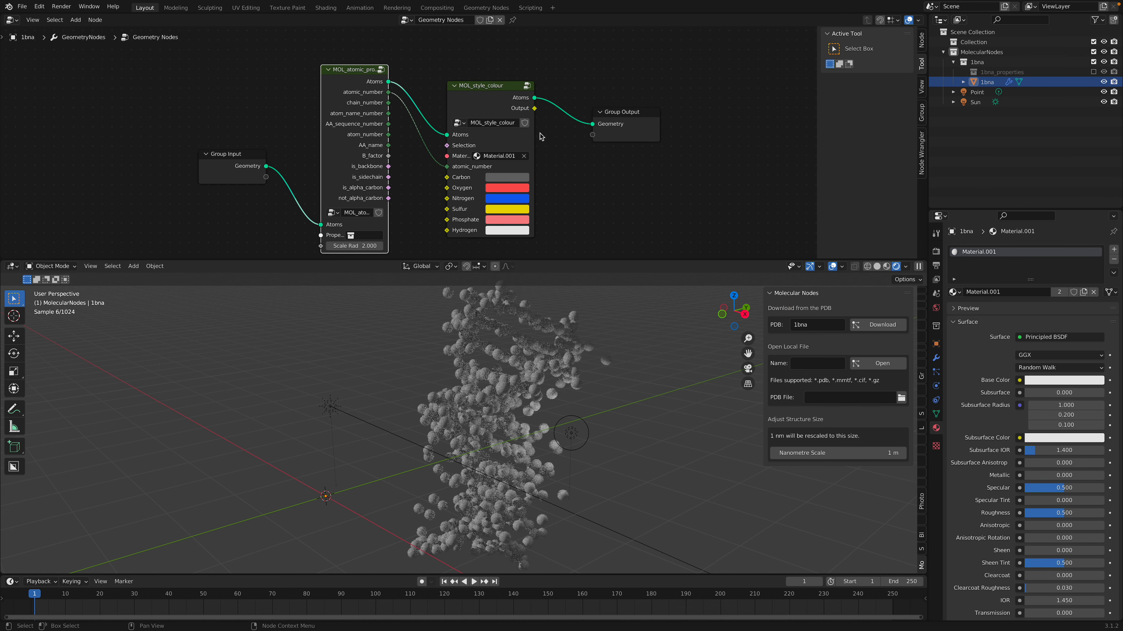
pyautogui.moveTo(612, 113); pyautogui.dragTo(638, 102)
pyautogui.moveTo(629, 345); pyautogui.dragTo(619, 352, button='middle')
# Step: Save the file and rename the molecule's material as ATOMMaterial
pyautogui.hotkey('ctrl', 's')
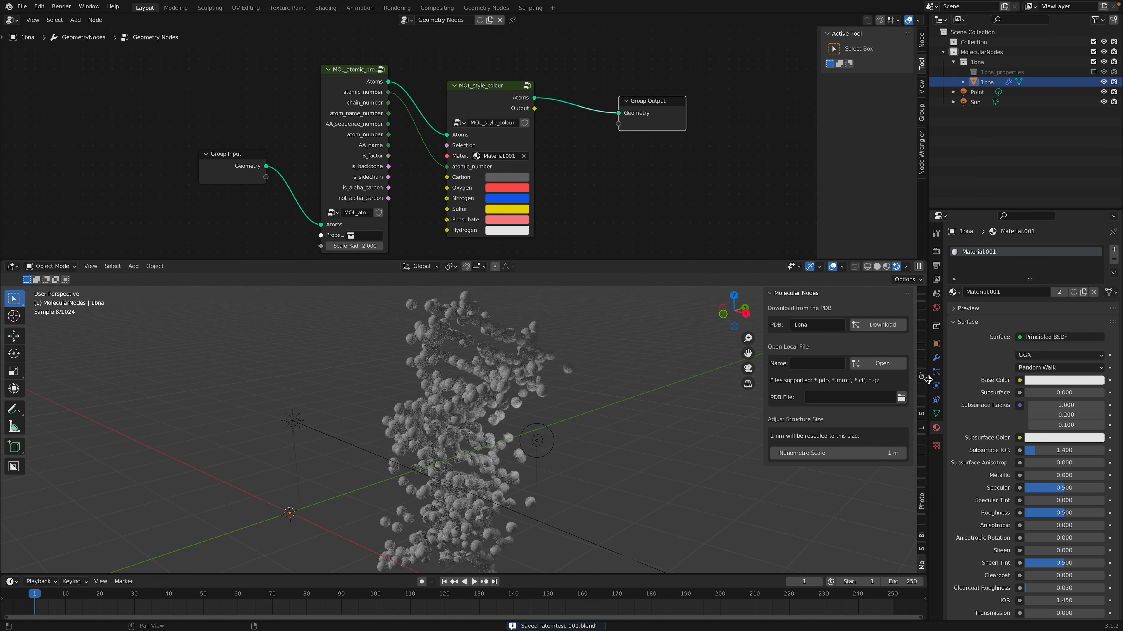
pyautogui.click(1006, 292)
pyautogui.write('ATOMMaterial')
pyautogui.press('Return')
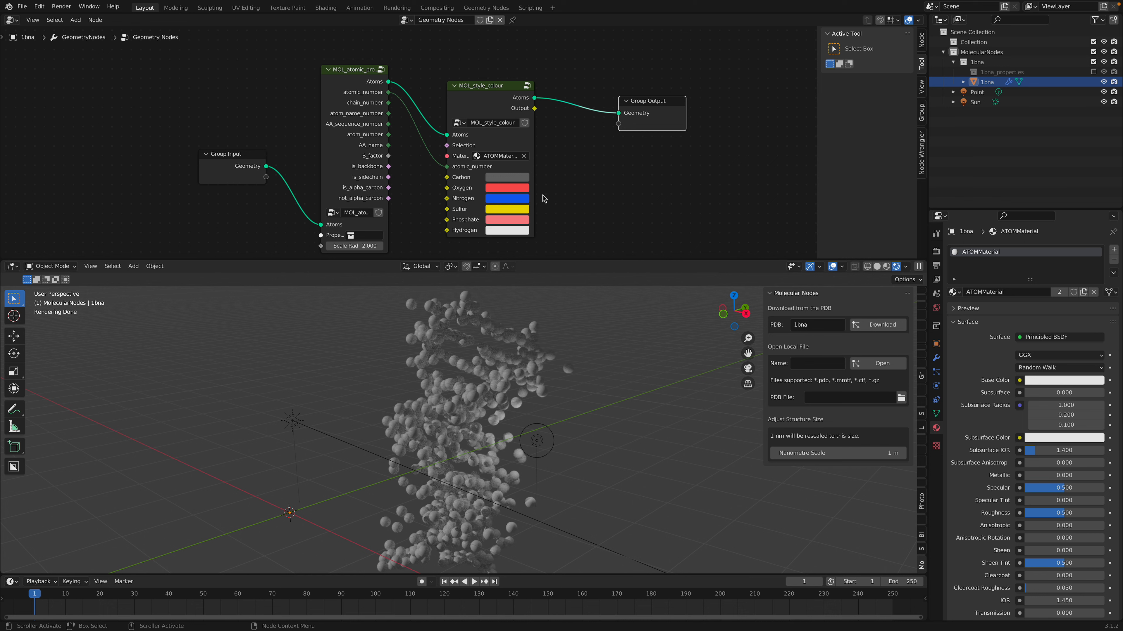
# Step: Connect the style colour node's Output to a new Group Output socket and name its modifier output attribute "colour"
pyautogui.moveTo(535, 109); pyautogui.dragTo(619, 124)
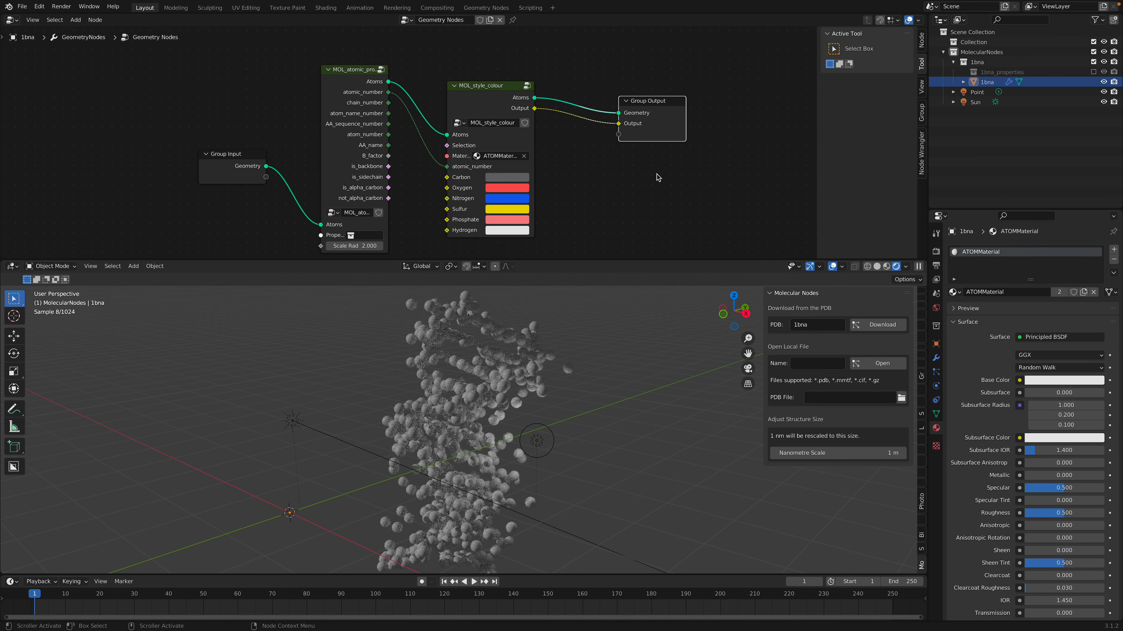
pyautogui.click(936, 357)
pyautogui.click(961, 297)
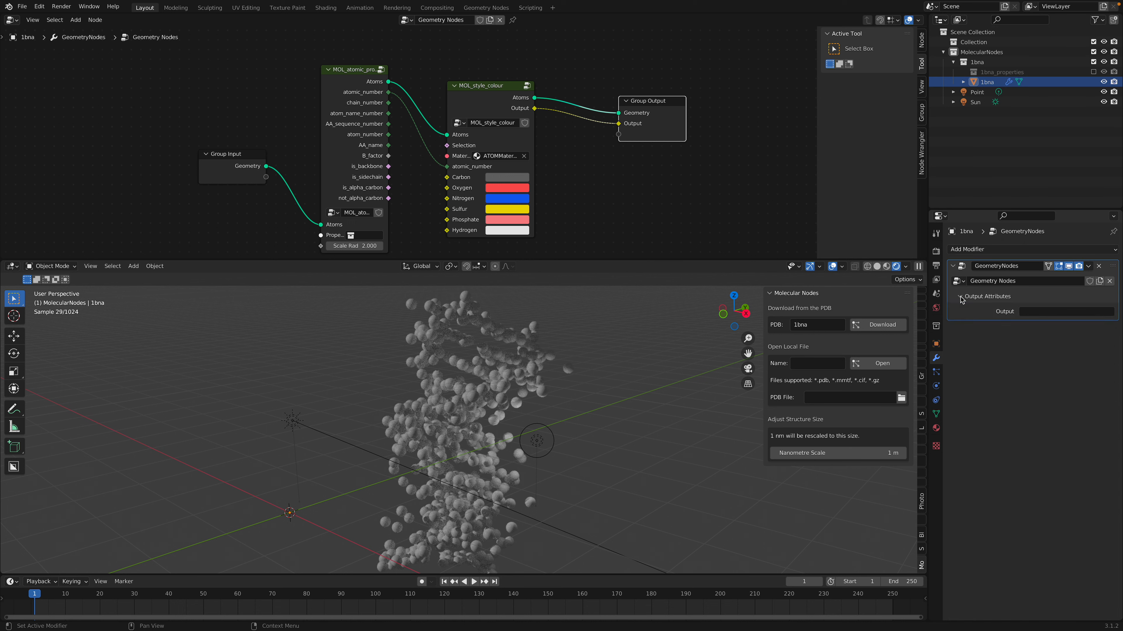
pyautogui.click(1036, 314)
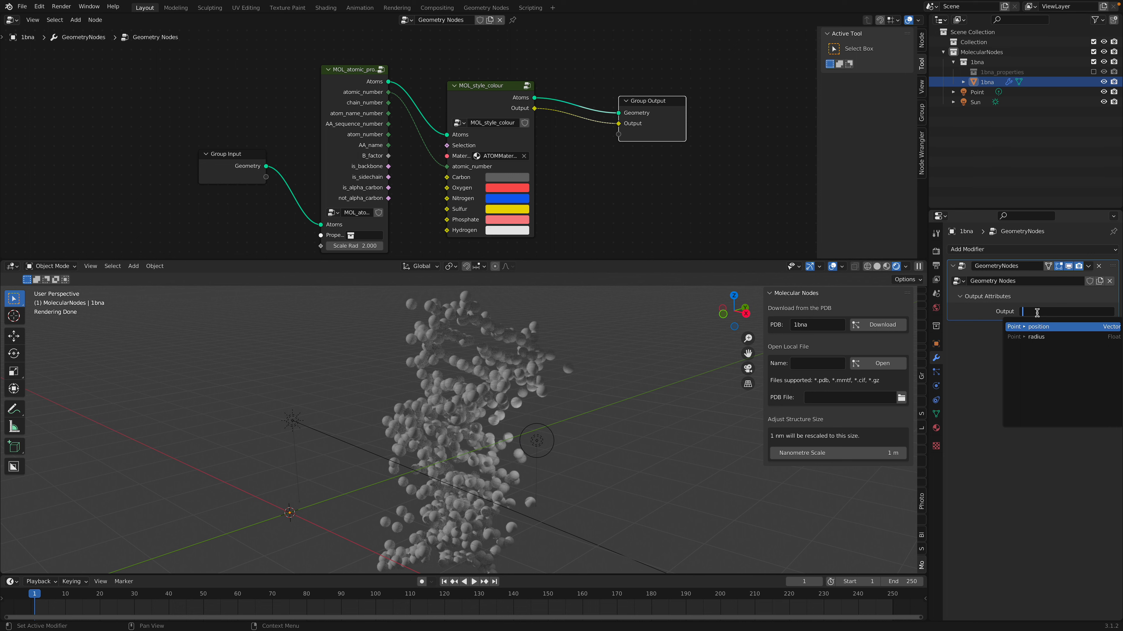
pyautogui.write('colour')
pyautogui.press('Return')
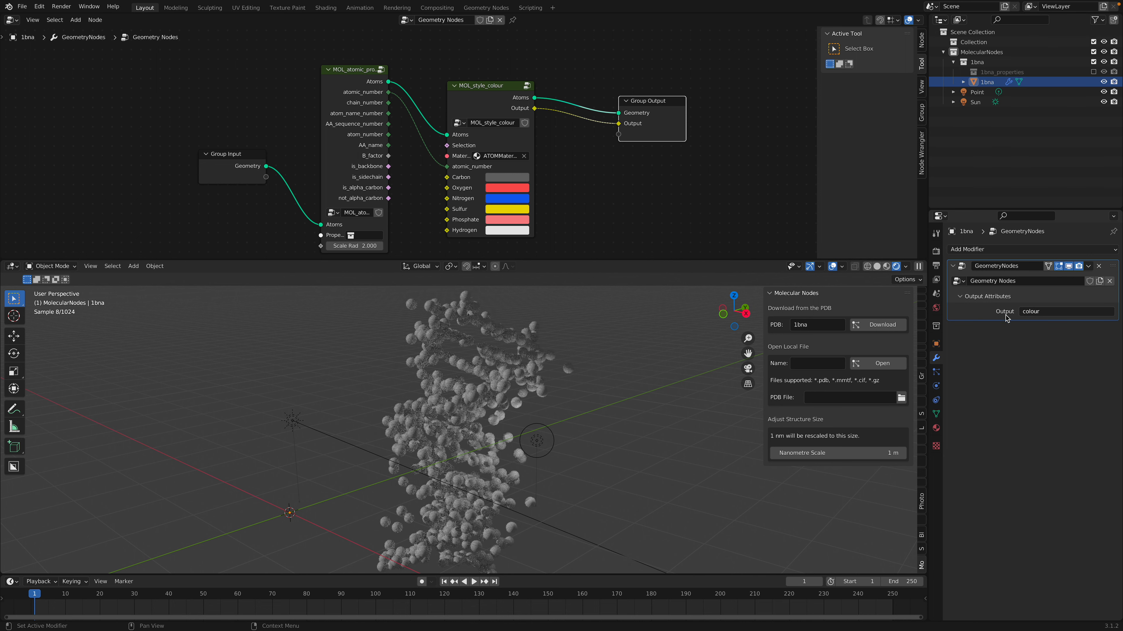
# Step: Save the file and split the node editor area in two, showing a Shader Editor without its sidebar in the new area
pyautogui.scroll(-1, 664, 175)
pyautogui.moveTo(664, 175); pyautogui.dragTo(598, 179, button='middle')
pyautogui.hotkey('ctrl', 's')
pyautogui.moveTo(923, 15); pyautogui.dragTo(575, 44)
pyautogui.click(590, 20)
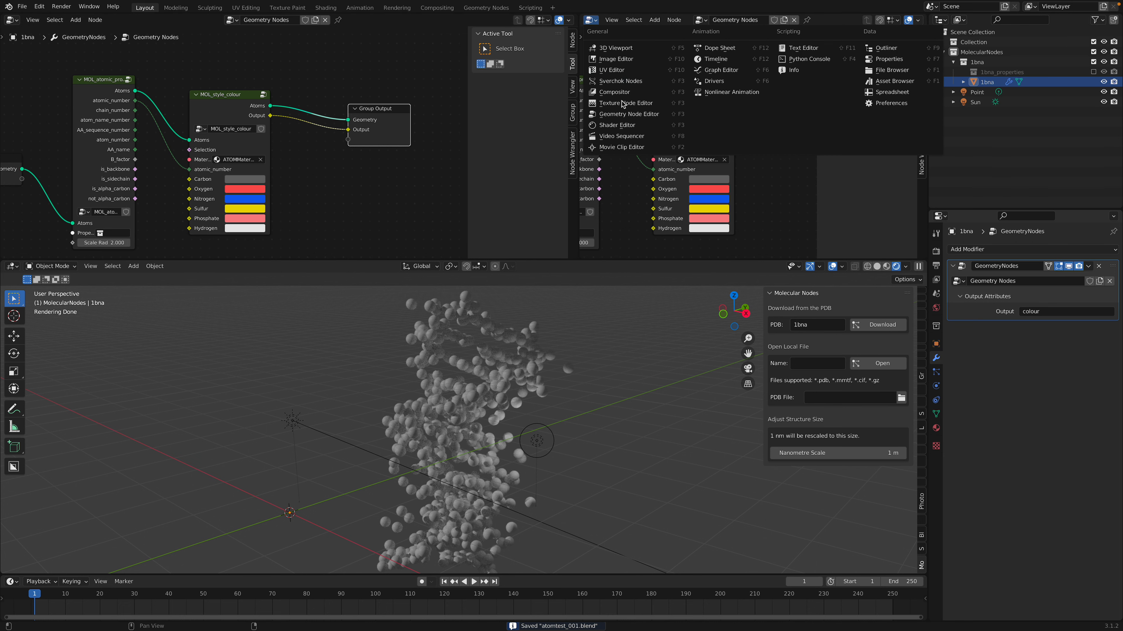
pyautogui.click(618, 125)
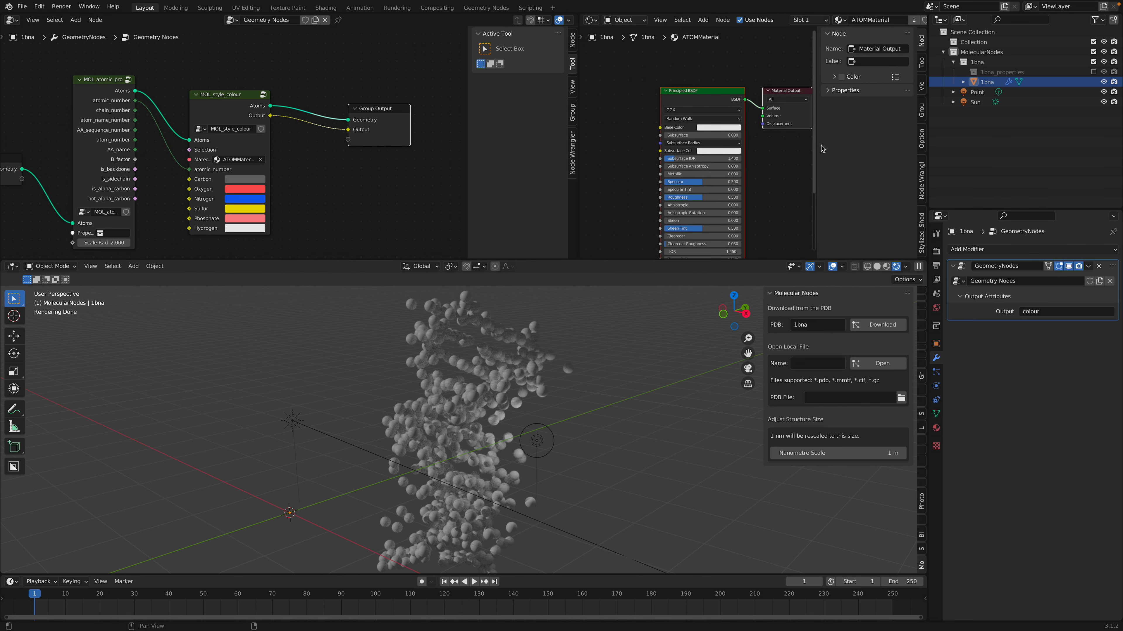
pyautogui.press('n')
# Step: Add an Attribute node to the ATOMMaterial shader and set its name to "colour"
pyautogui.moveTo(638, 193); pyautogui.dragTo(666, 178, button='middle')
pyautogui.scroll(2, 663, 175)
pyautogui.hotkey('shift', 'a')
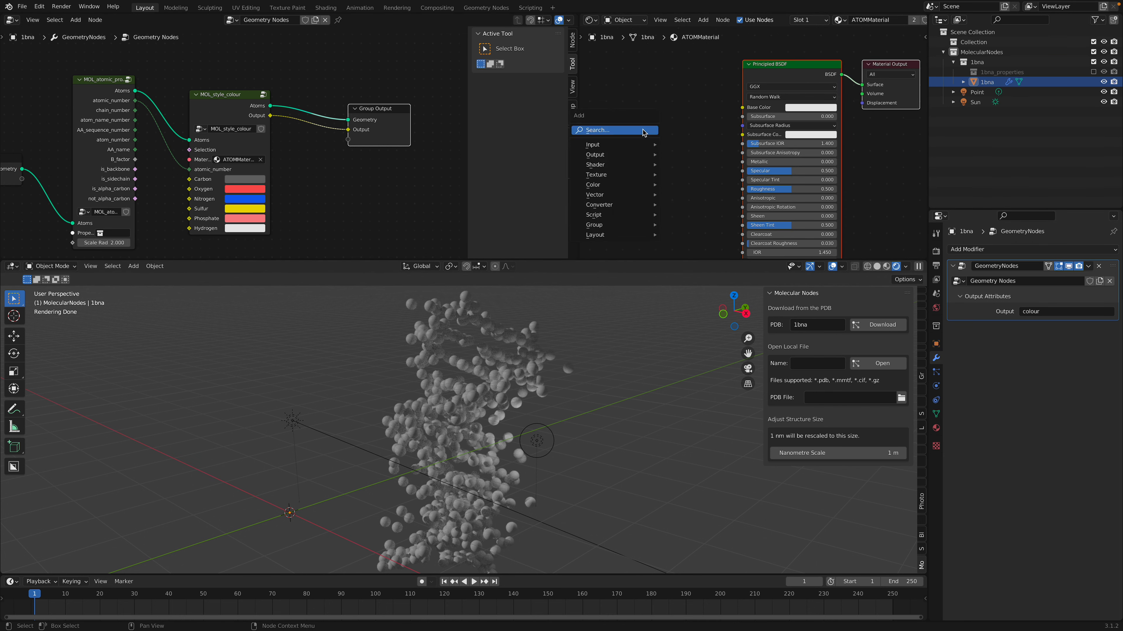
pyautogui.click(643, 131)
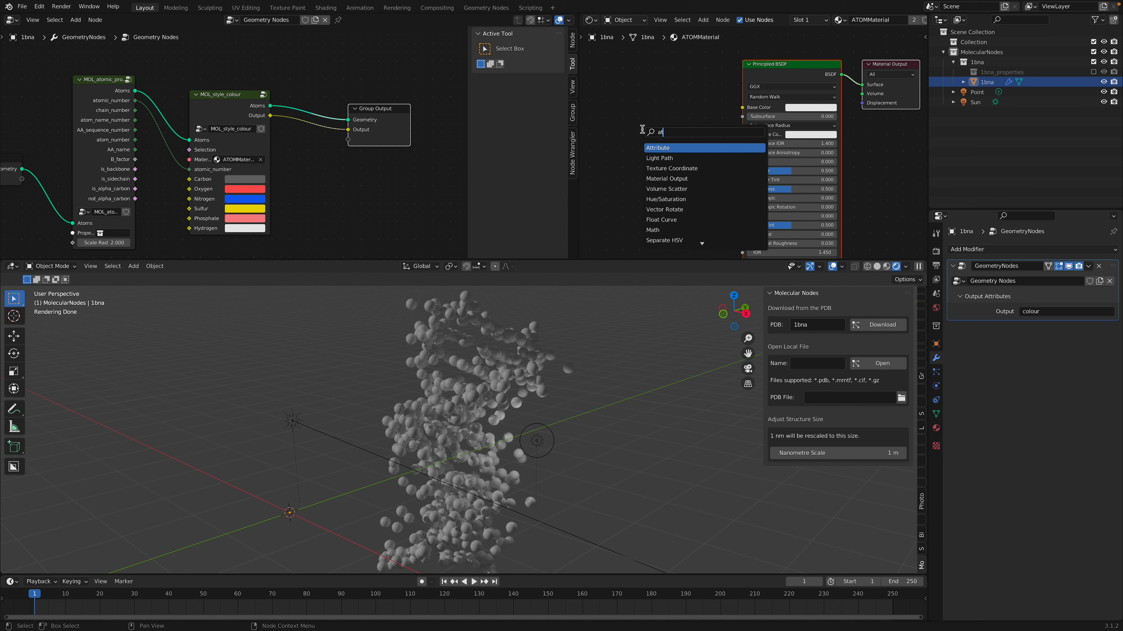
pyautogui.click(658, 158)
pyautogui.click(637, 179)
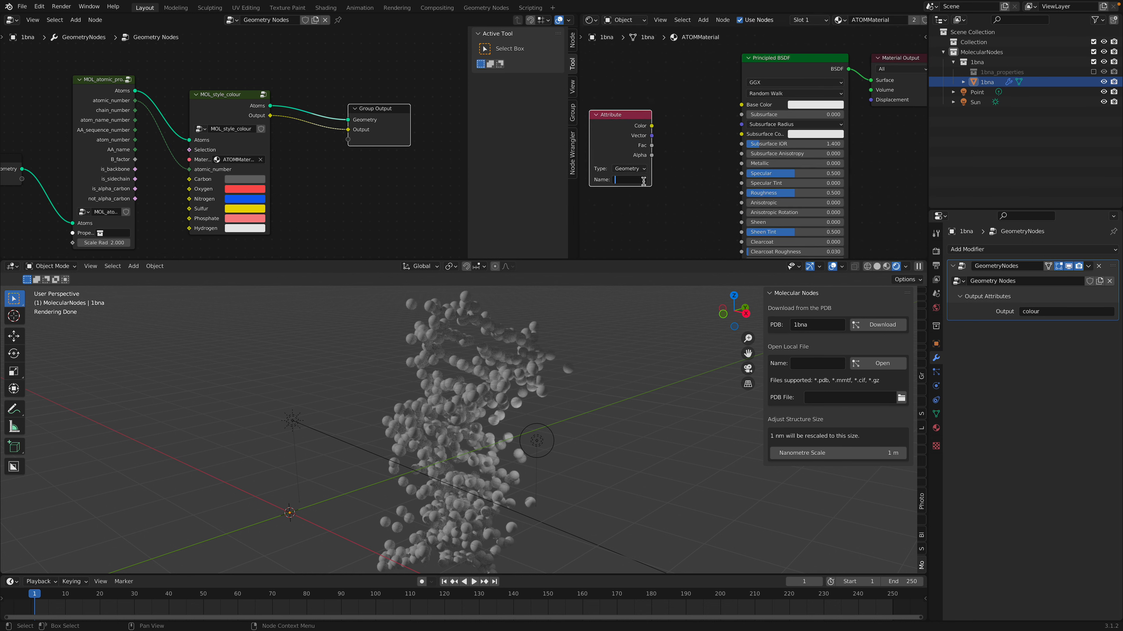
pyautogui.write('cikiyr')
pyautogui.hotkey('ctrl', 'BackSpace')
pyautogui.write('colour')
# Step: Connect the Attribute node's Color to the Principled BSDF's Base Color, place the node closer to the shader, and save the file
pyautogui.moveTo(651, 126); pyautogui.dragTo(741, 105)
pyautogui.moveTo(618, 115); pyautogui.dragTo(666, 91)
pyautogui.hotkey('ctrl', 's')
pyautogui.moveTo(639, 355); pyautogui.dragTo(597, 354, button='middle')
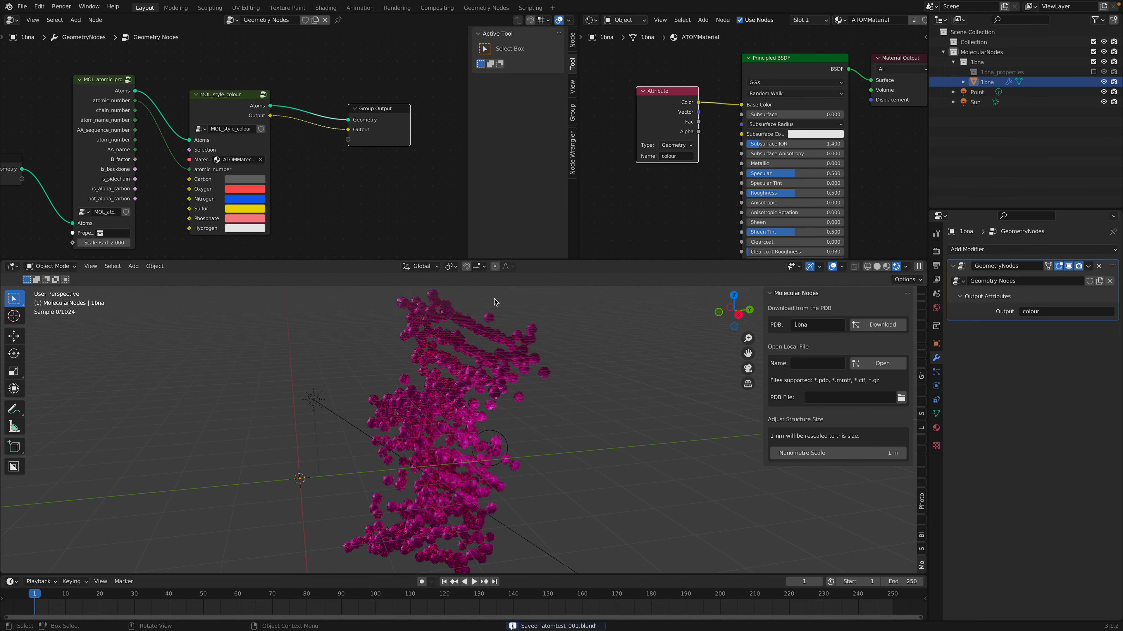
# Step: Hide the geometry node editor's sidebar and widen the atomic properties node so its full name is readable
pyautogui.moveTo(357, 172); pyautogui.dragTo(376, 171, button='middle')
pyautogui.press('n')
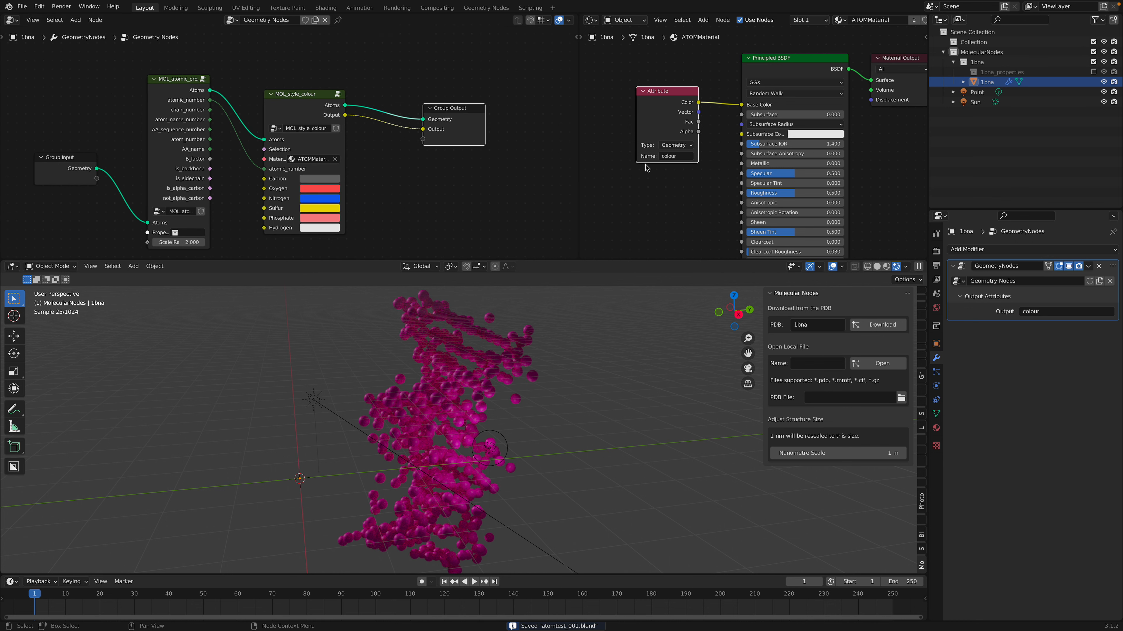
pyautogui.scroll(-1, 450, 183)
pyautogui.moveTo(449, 183); pyautogui.dragTo(453, 165, button='middle')
pyautogui.moveTo(162, 146); pyautogui.dragTo(142, 144)
pyautogui.moveTo(126, 139); pyautogui.dragTo(142, 148, button='middle')
pyautogui.scroll(1, 132, 152)
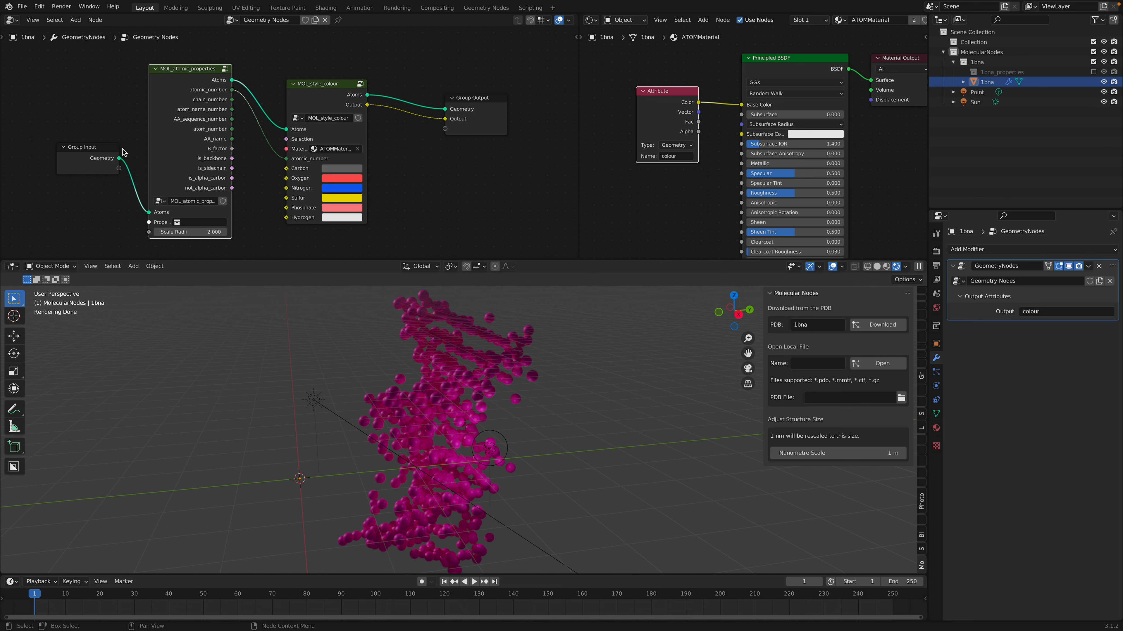
pyautogui.scroll(1, 177, 138)
pyautogui.scroll(1, 194, 137)
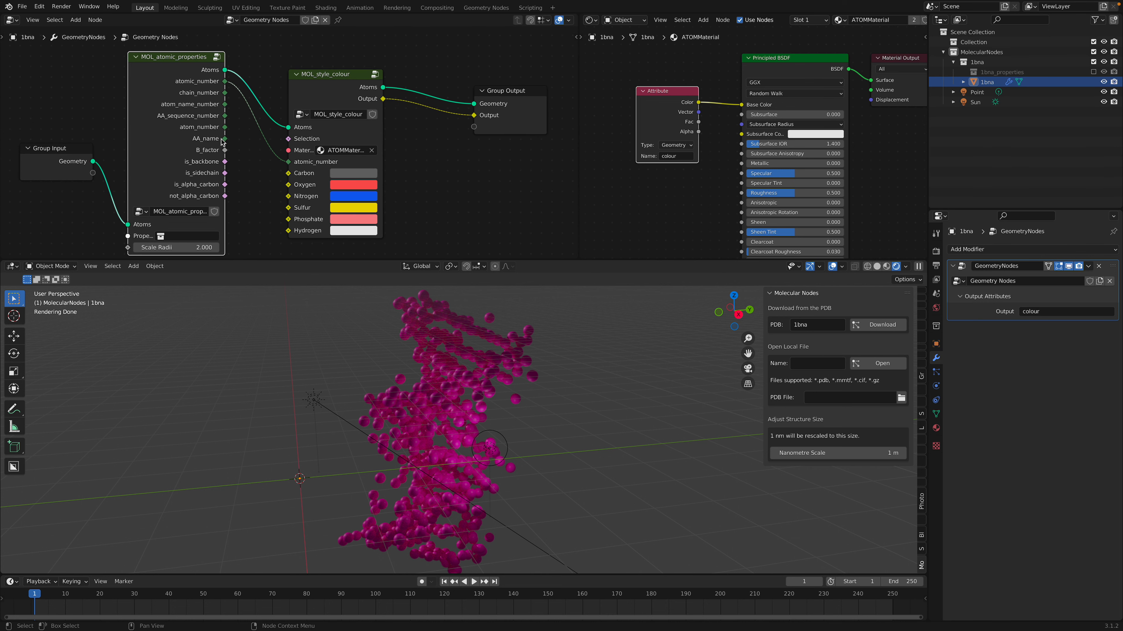
# Step: Connect the atomic_number output of MOL_atomic_properties to the atomic_number input of MOL_style_colour and save the file
pyautogui.moveTo(225, 129); pyautogui.dragTo(288, 162)
pyautogui.scroll(-1, 446, 171)
pyautogui.hotkey('ctrl', 's')
pyautogui.click(454, 406)
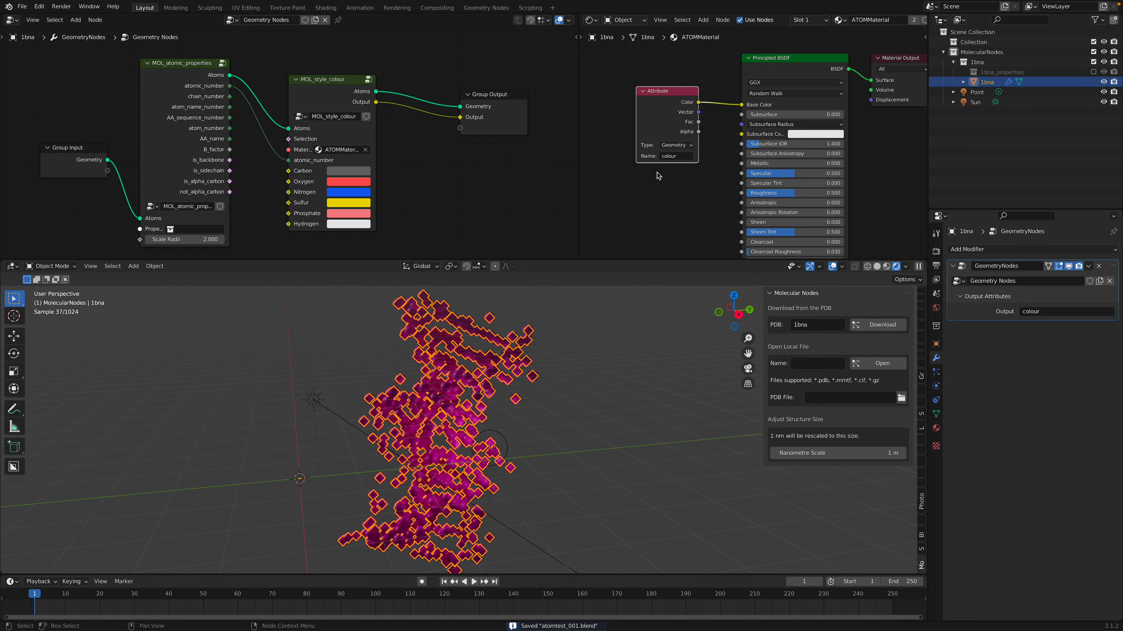
pyautogui.moveTo(656, 175); pyautogui.dragTo(655, 165, button='middle')
pyautogui.click(627, 134)
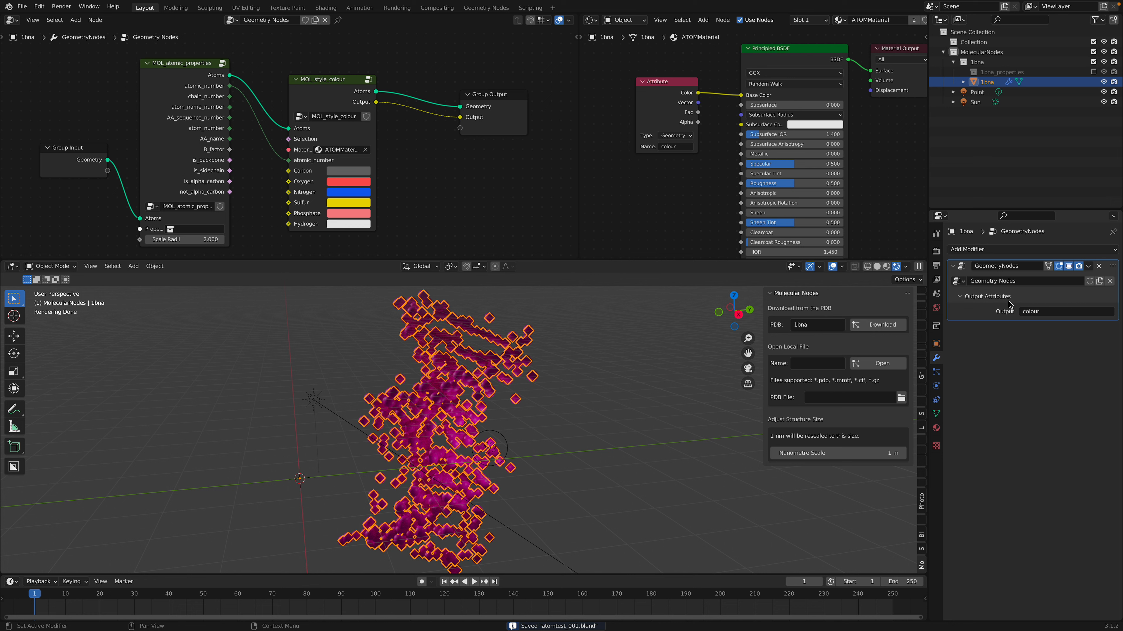
# Step: Try the names test and Colour for the output attribute of the geometry nodes modifier
pyautogui.click(1042, 312)
pyautogui.write('tes')
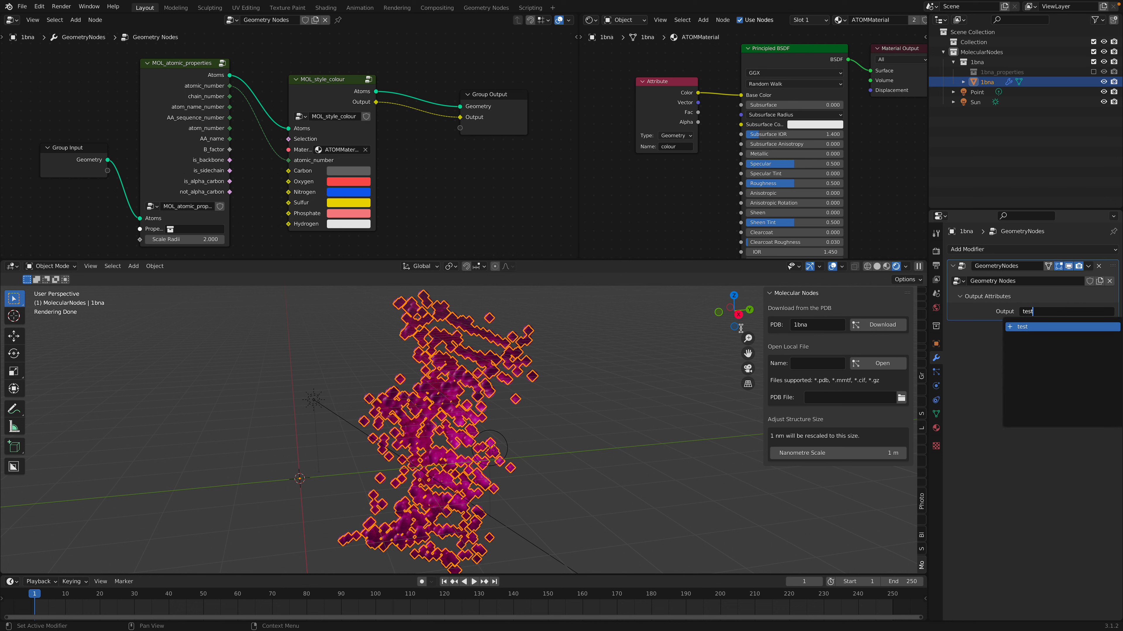
pyautogui.write('t')
pyautogui.press('Escape')
pyautogui.click(1038, 311)
pyautogui.write('Colour')
pyautogui.press('Return')
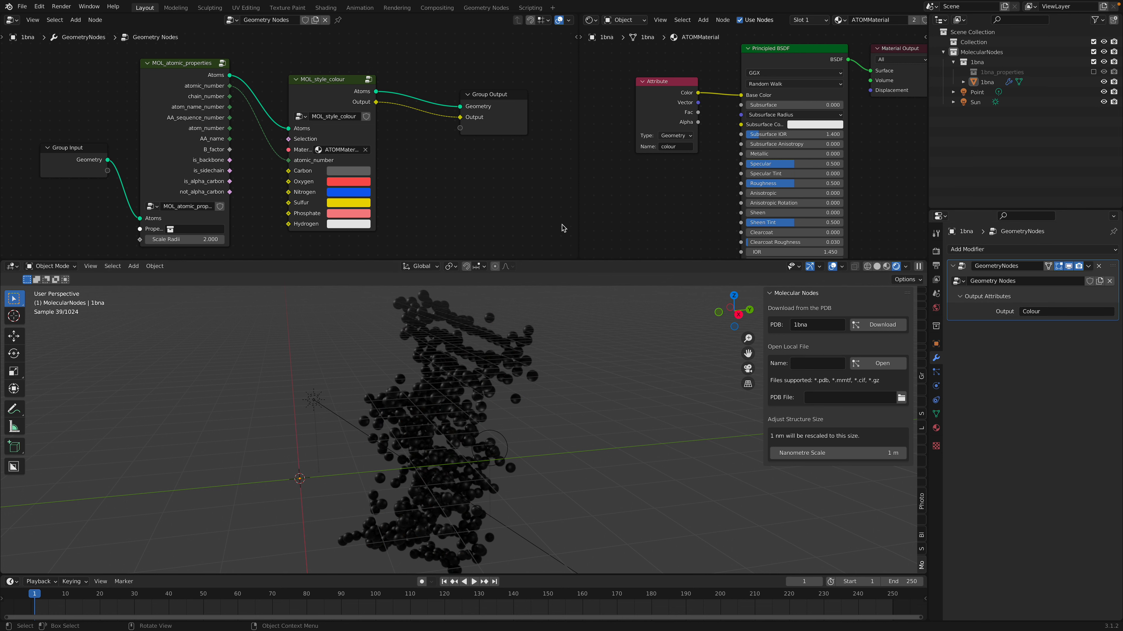
# Step: Spread out the geometry nodes, shifting Group Input and MOL_atomic_properties away from MOL_style_colour
pyautogui.scroll(-2, 233, 127)
pyautogui.moveTo(123, 152); pyautogui.dragTo(56, 136)
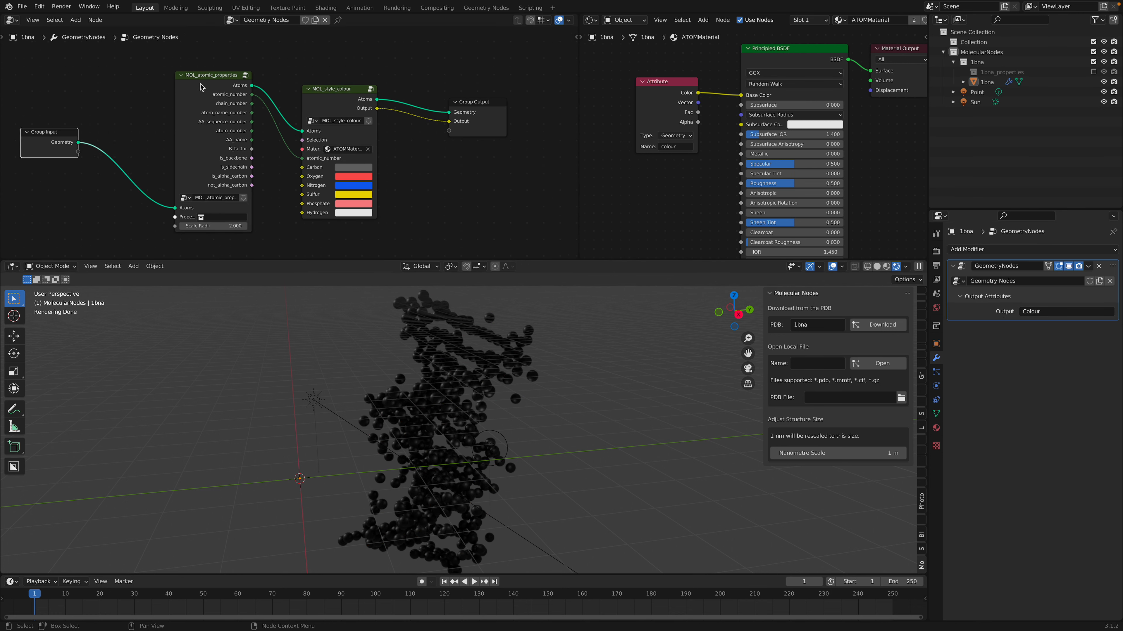
pyautogui.moveTo(200, 87); pyautogui.dragTo(170, 84)
pyautogui.scroll(1, 224, 91)
pyautogui.moveTo(333, 85); pyautogui.dragTo(335, 78)
pyautogui.moveTo(225, 197); pyautogui.dragTo(255, 182, button='middle')
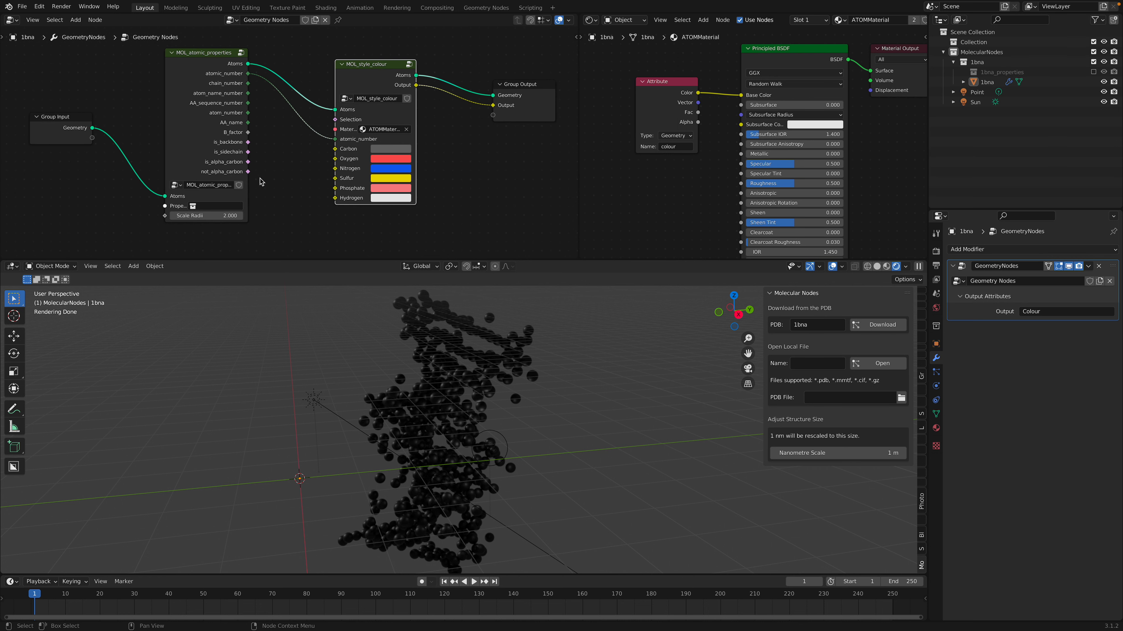
# Step: Name the modifier's output attribute colour, in lowercase, and save the file
pyautogui.click(1036, 313)
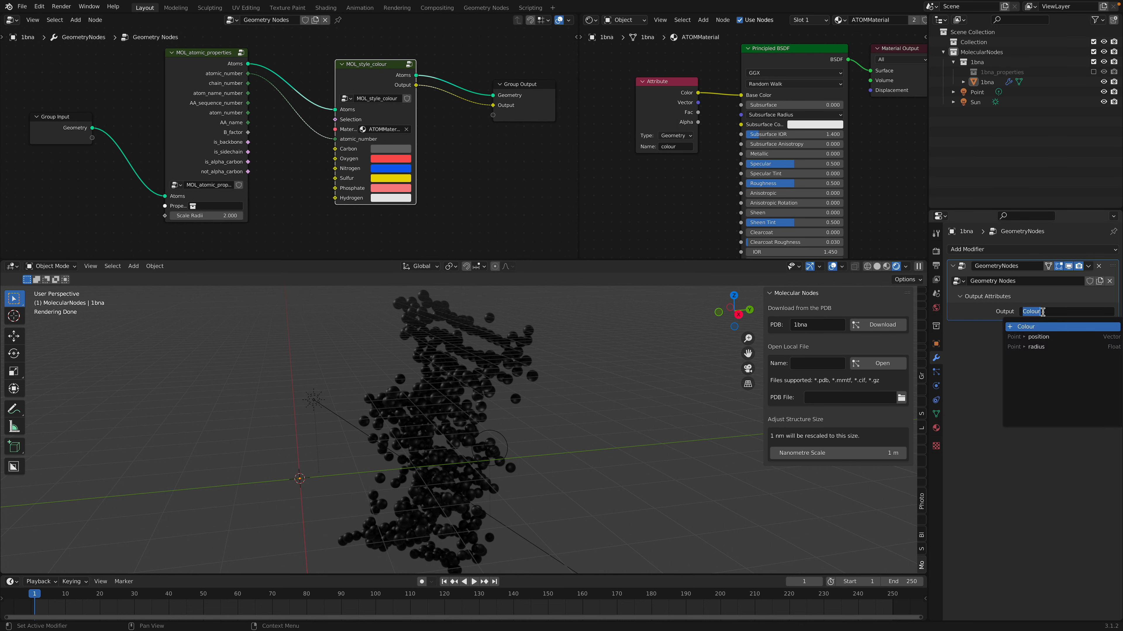
pyautogui.write('colour')
pyautogui.press('Return')
pyautogui.hotkey('ctrl', 's')
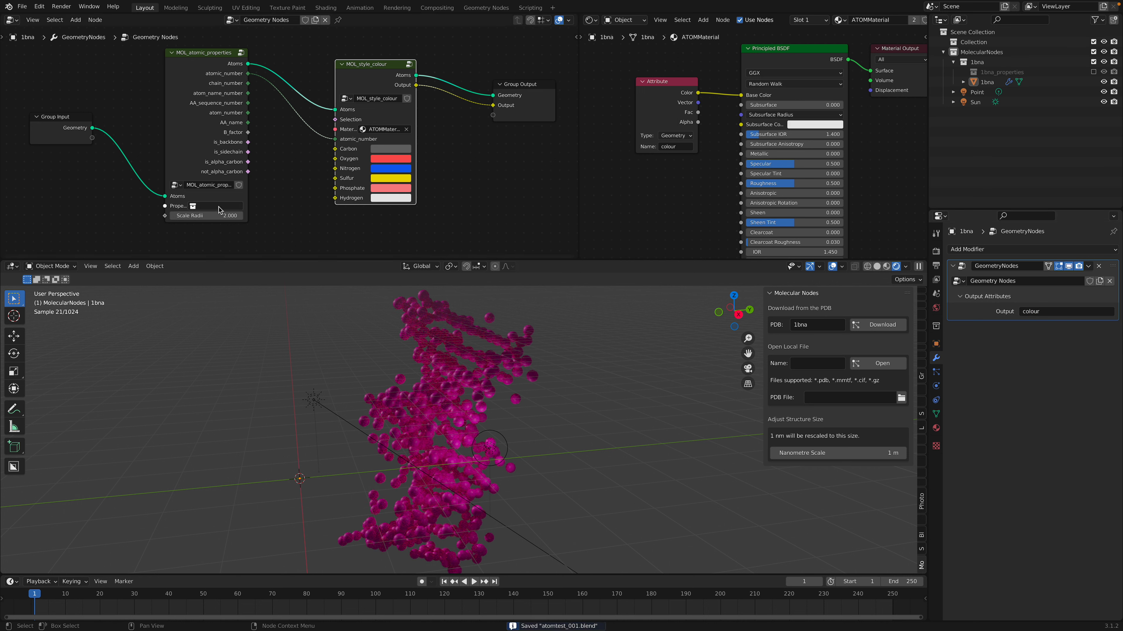
# Step: Assign the 1bna_properties collection as the properties input of the MOL_atomic_properties node
pyautogui.click(220, 206)
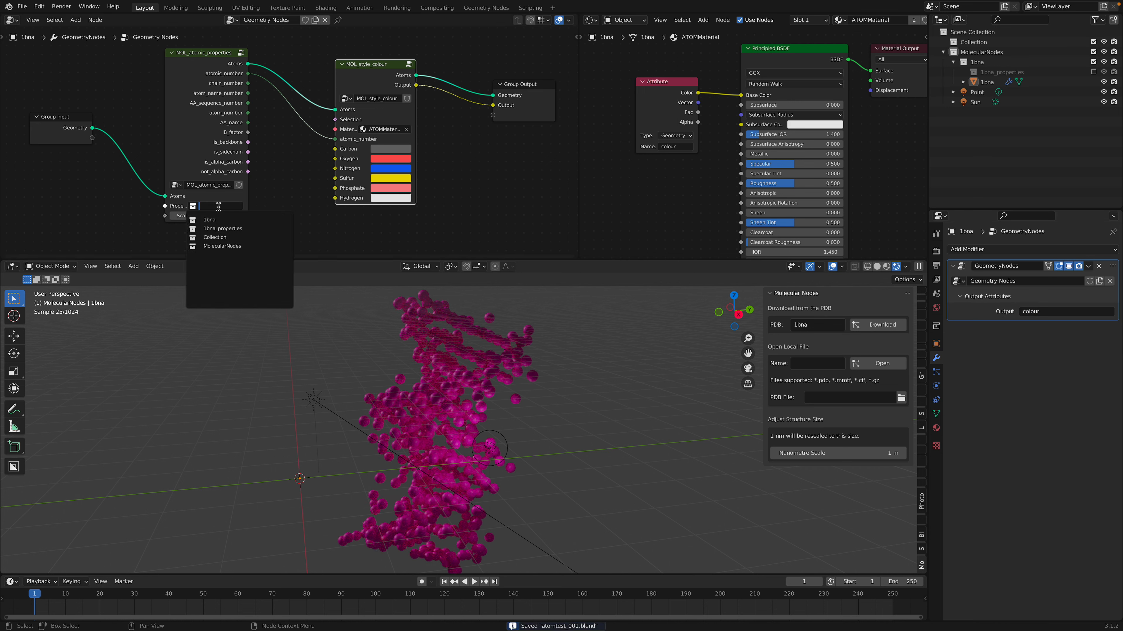
pyautogui.click(223, 228)
pyautogui.moveTo(556, 411); pyautogui.dragTo(443, 412, button='middle')
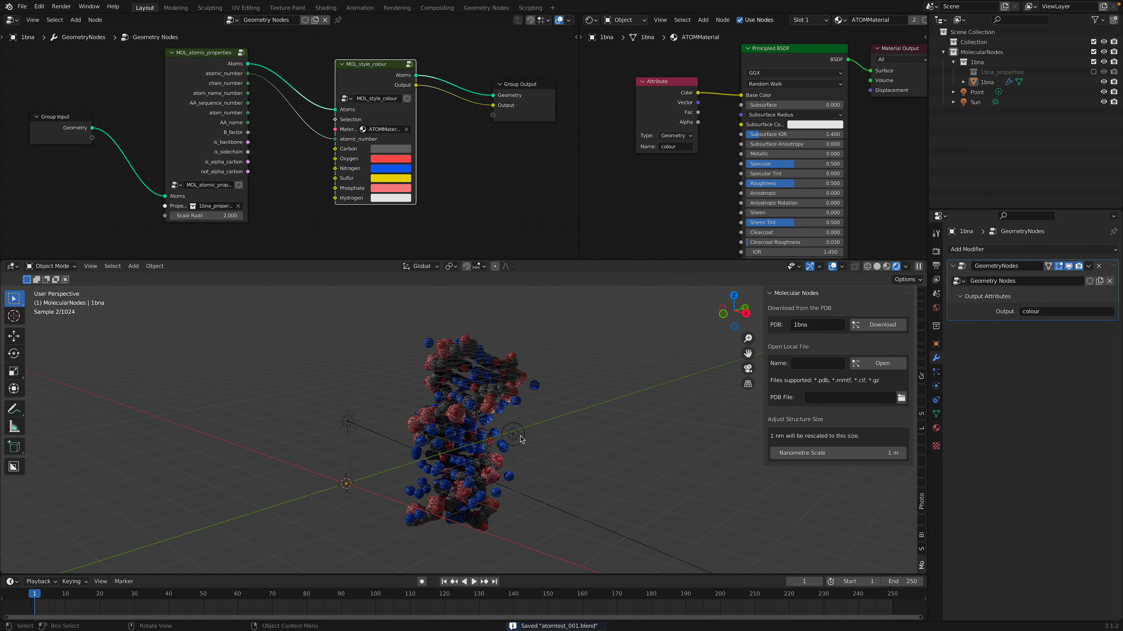
# Step: Select the existing point light and reposition it beside the molecule
pyautogui.click(521, 440)
pyautogui.press('g')
pyautogui.click(596, 363)
pyautogui.press('g')
pyautogui.click(563, 431)
# Step: Duplicate the point light, place the copy across the molecule at about X 0.03, Y 0.80, Z 2.18 m, and save the file
pyautogui.hotkey('shift', 'd')
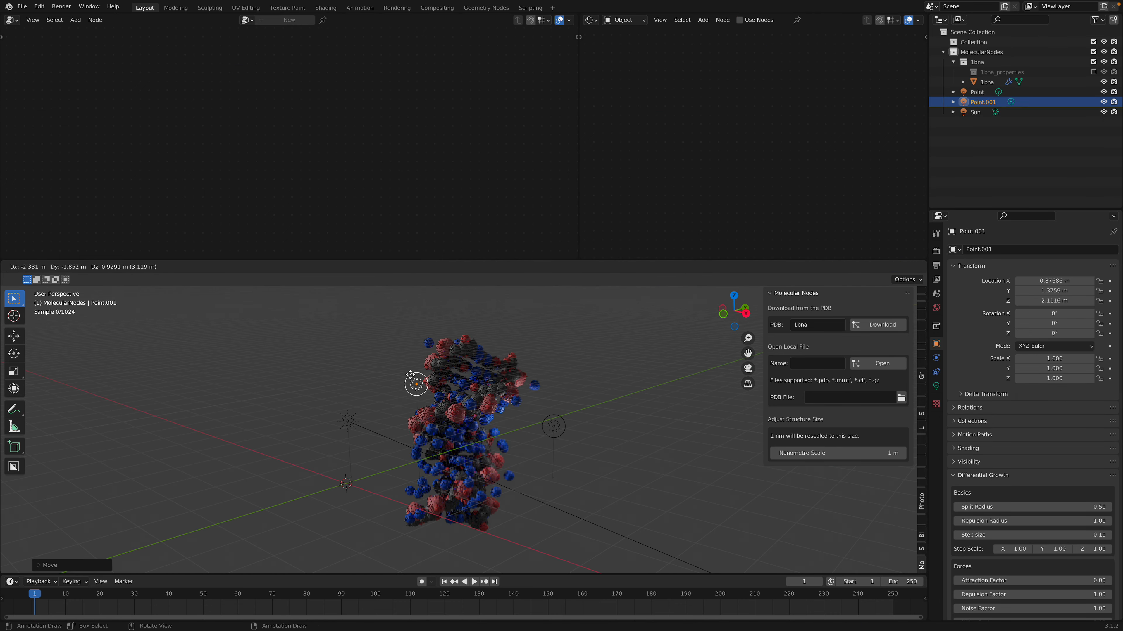
pyautogui.click(396, 364)
pyautogui.moveTo(396, 363); pyautogui.dragTo(513, 373, button='middle')
pyautogui.press('g')
pyautogui.click(433, 406)
pyautogui.hotkey('ctrl', 's')
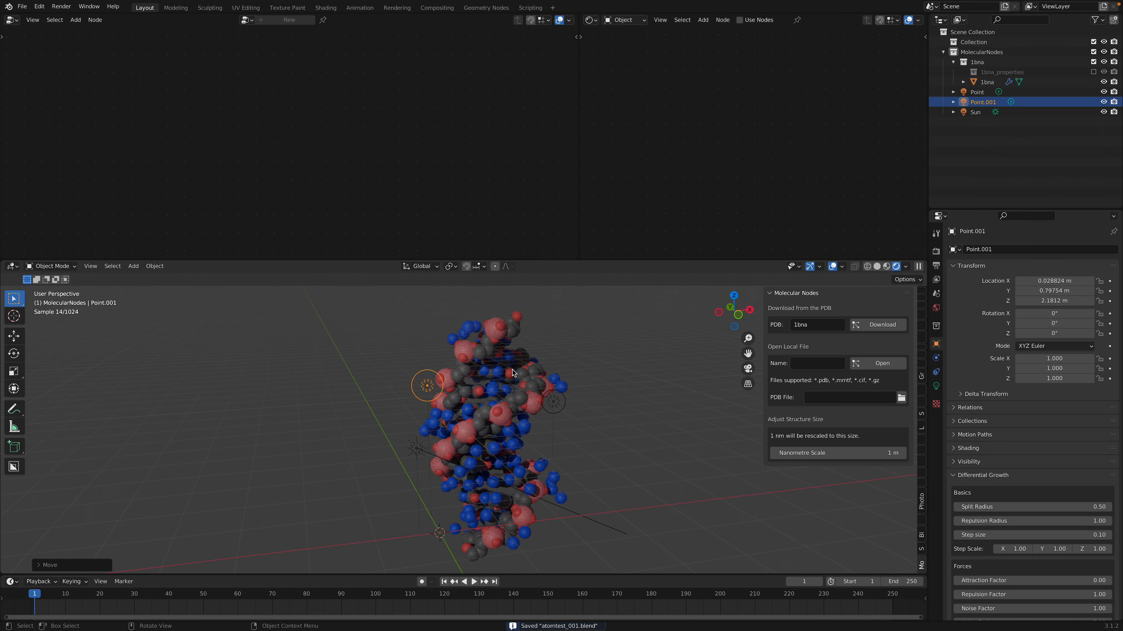
# Step: Select the molecule, move the Group Output and MOL_style_colour nodes into a tighter layout, and save the file
pyautogui.click(525, 366)
pyautogui.moveTo(499, 83); pyautogui.dragTo(439, 62)
pyautogui.moveTo(357, 61); pyautogui.dragTo(343, 51)
pyautogui.hotkey('ctrl', 's')
pyautogui.moveTo(369, 124); pyautogui.dragTo(392, 134, button='middle')
pyautogui.scroll(-1, 371, 129)
pyautogui.scroll(-2, 685, 144)
pyautogui.scroll(-2, 656, 135)
pyautogui.moveTo(689, 142); pyautogui.dragTo(643, 108, button='middle')
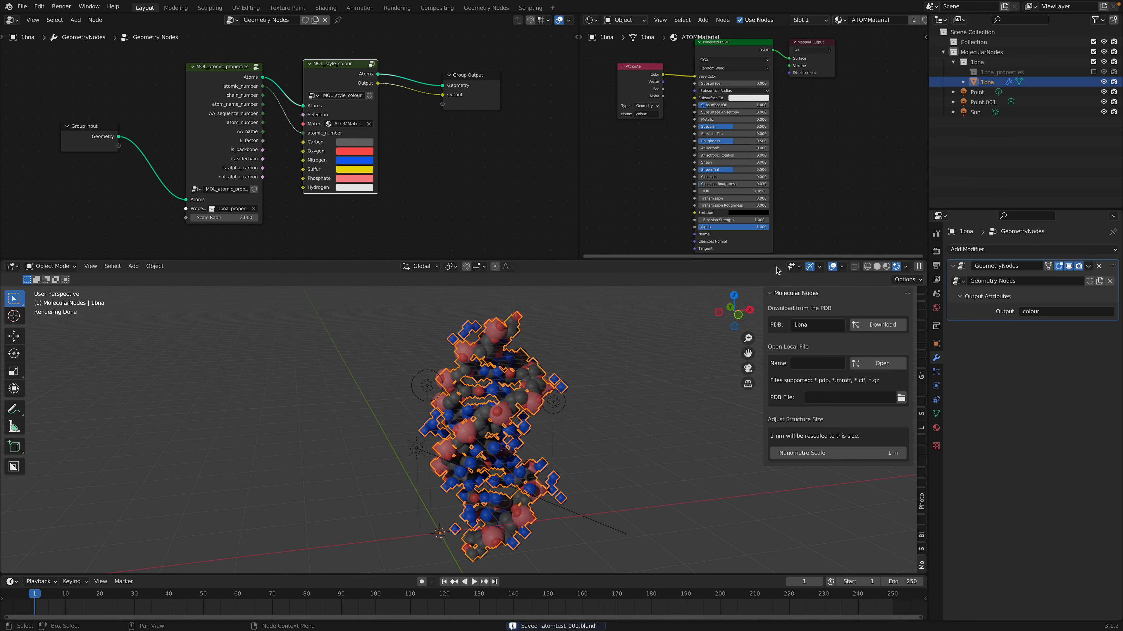
# Step: Deselect the molecule, hide the viewport overlays, and move the MOL_atomic_properties node slightly closer to MOL_style_colour
pyautogui.scroll(2, 663, 448)
pyautogui.moveTo(652, 449); pyautogui.dragTo(628, 450, button='middle')
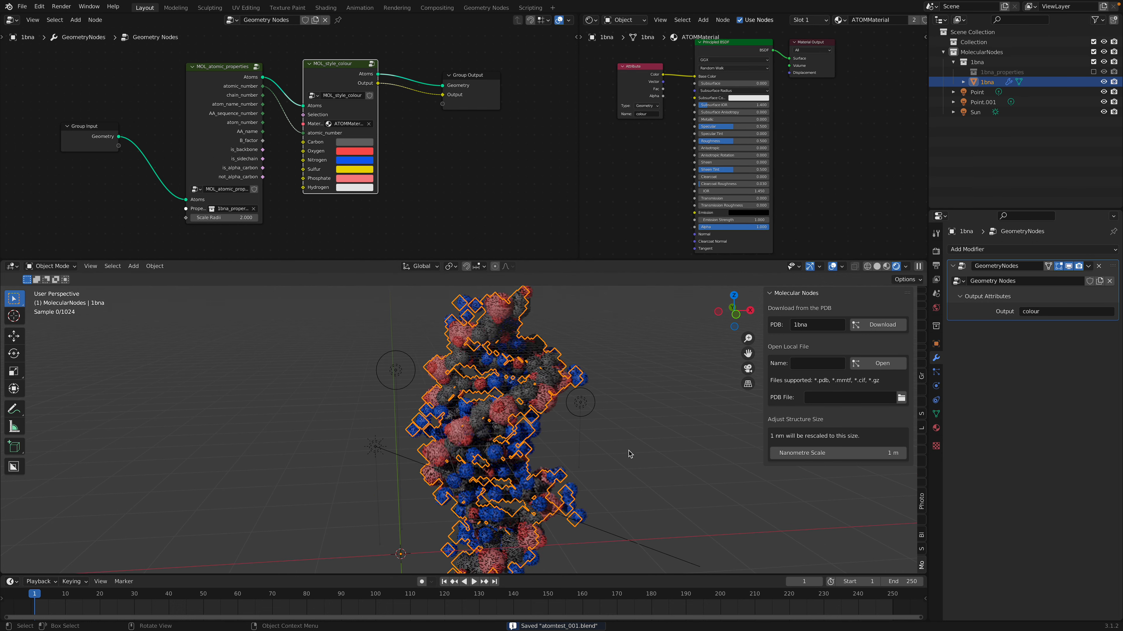
pyautogui.click(630, 452)
pyautogui.click(831, 267)
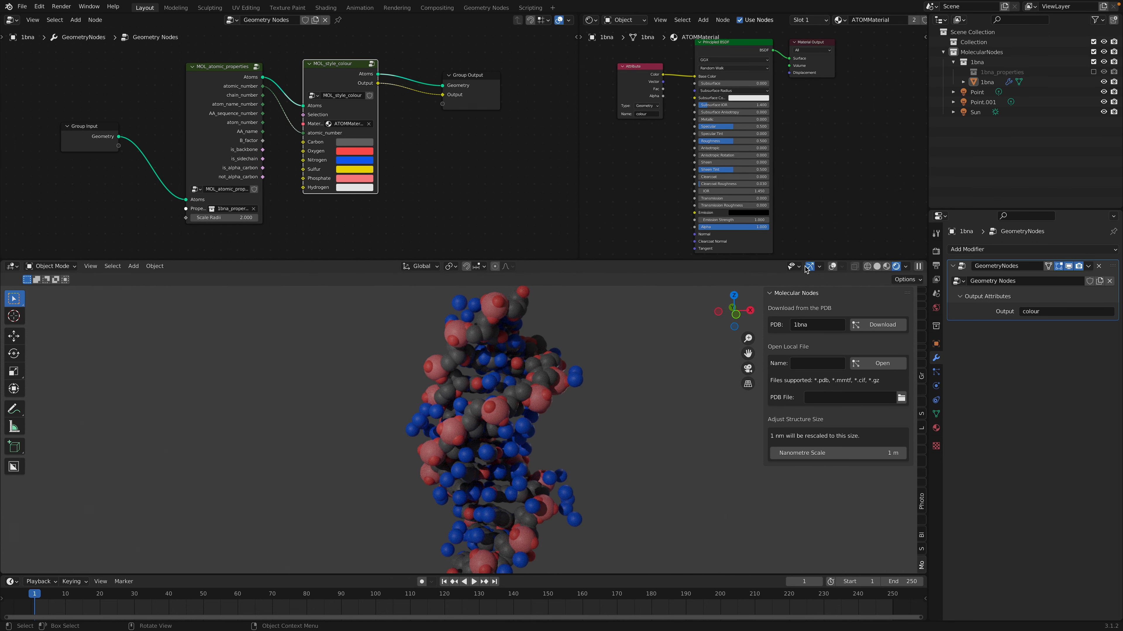
pyautogui.moveTo(564, 431); pyautogui.dragTo(509, 432, button='middle')
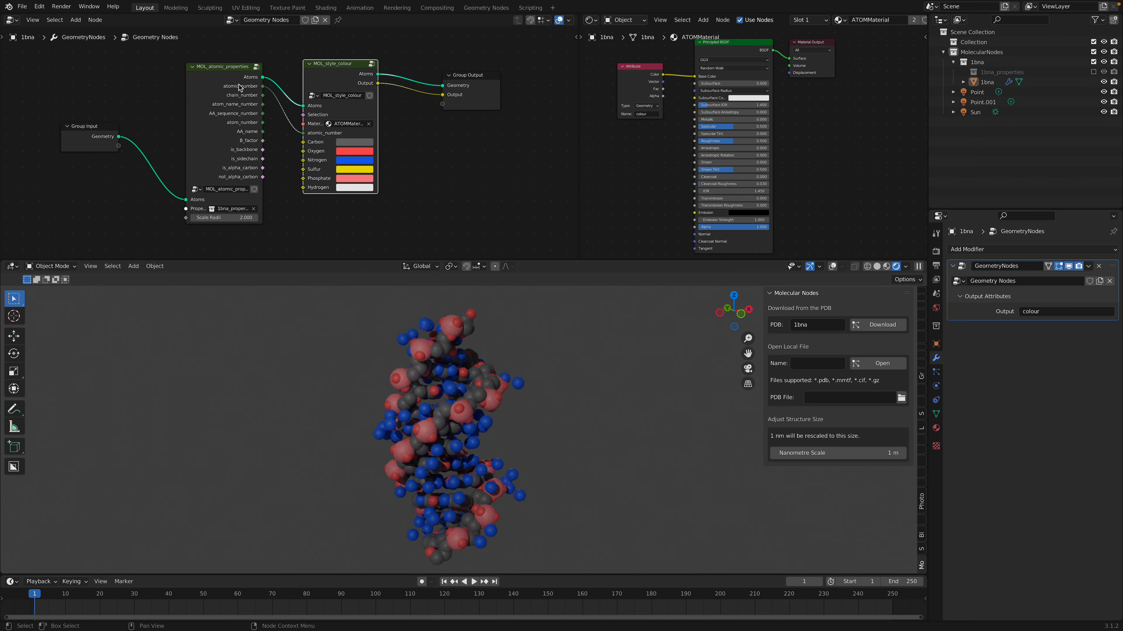
pyautogui.moveTo(239, 87); pyautogui.dragTo(246, 76)
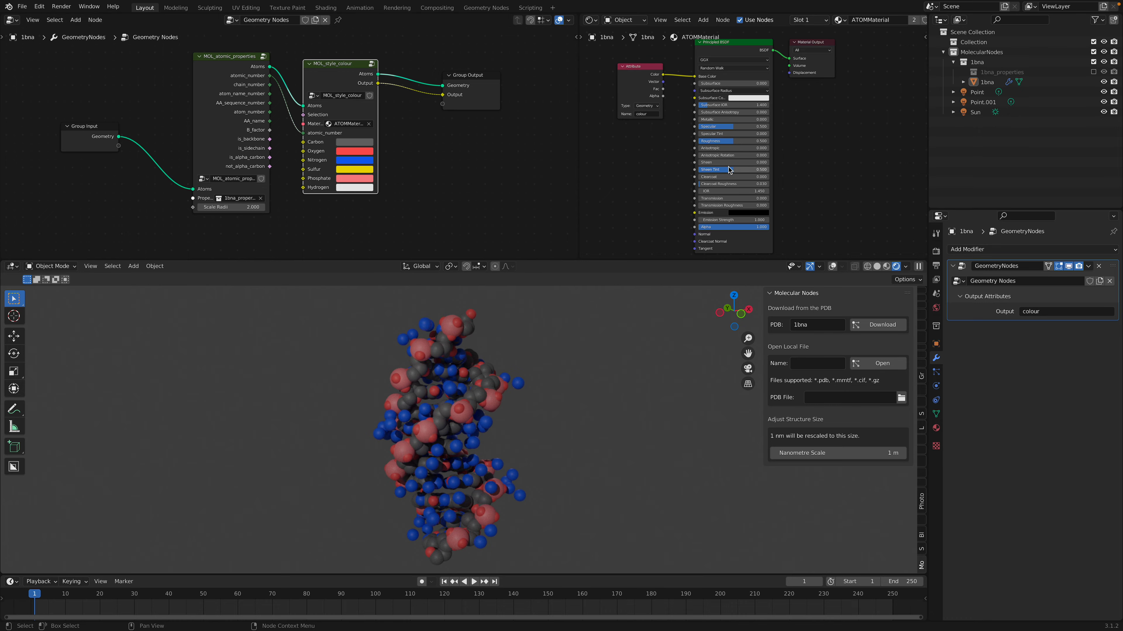
# Step: Switch to the web browser and open the RCSB PDB page for structure 7BZ5
pyautogui.hotkey('ctrl', 'Right')
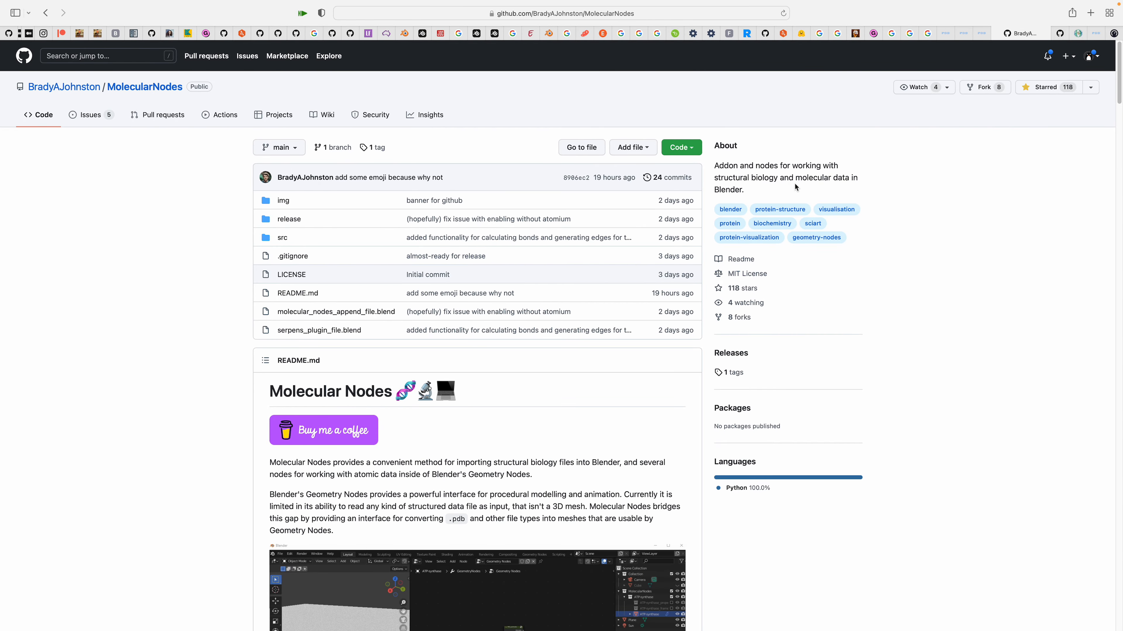
pyautogui.hotkey('ctrl', 'Left')
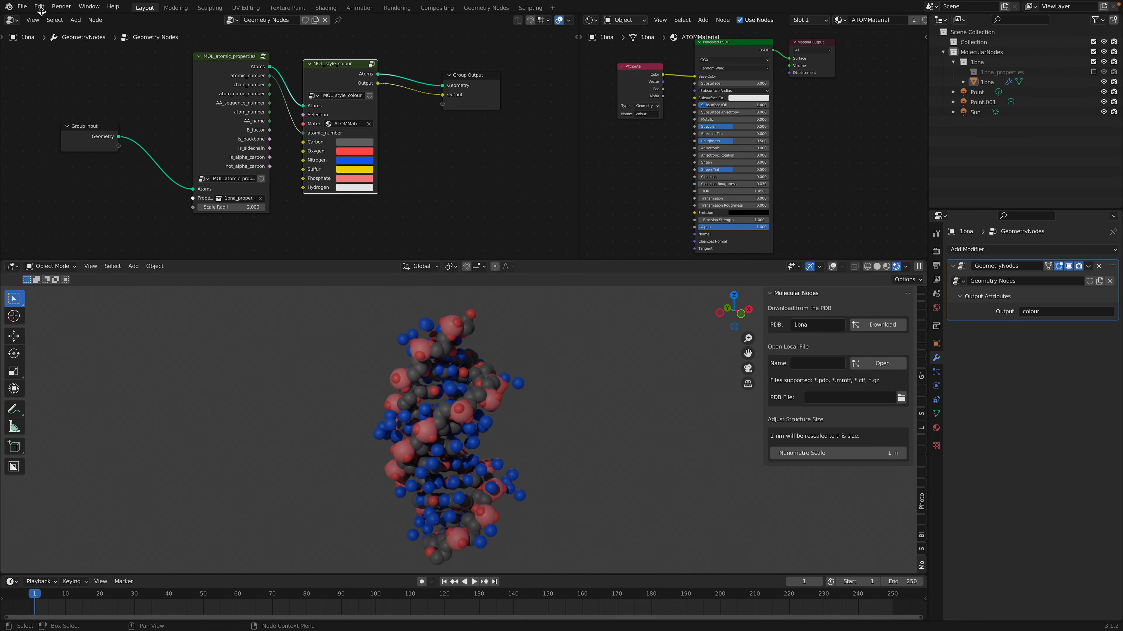
pyautogui.hotkey('ctrl', 'Right')
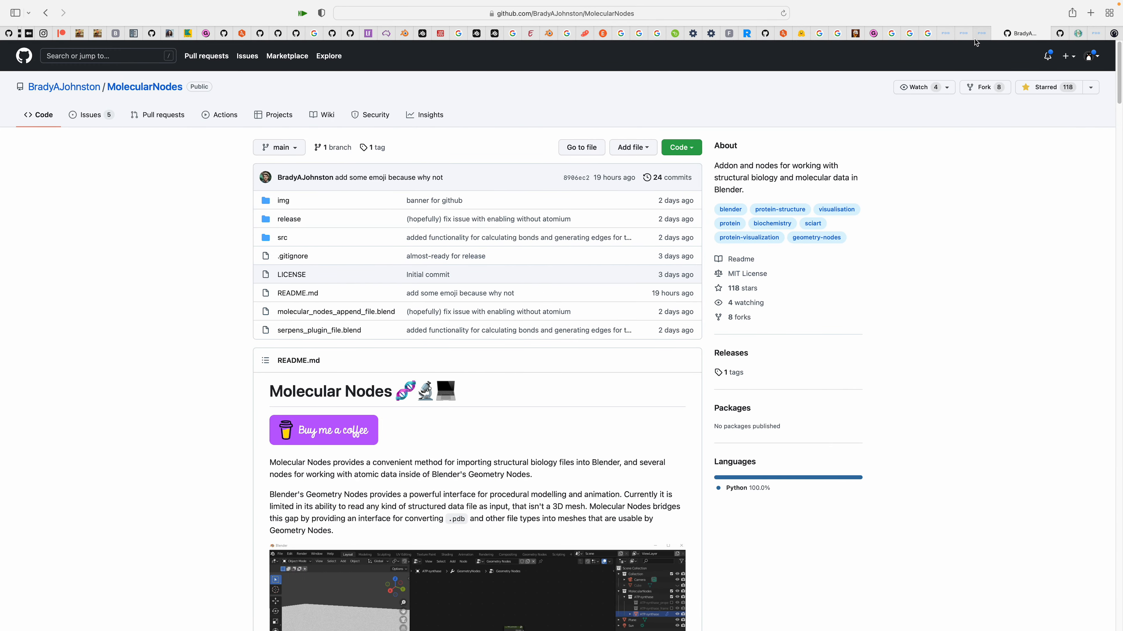
pyautogui.click(957, 35)
pyautogui.click(948, 36)
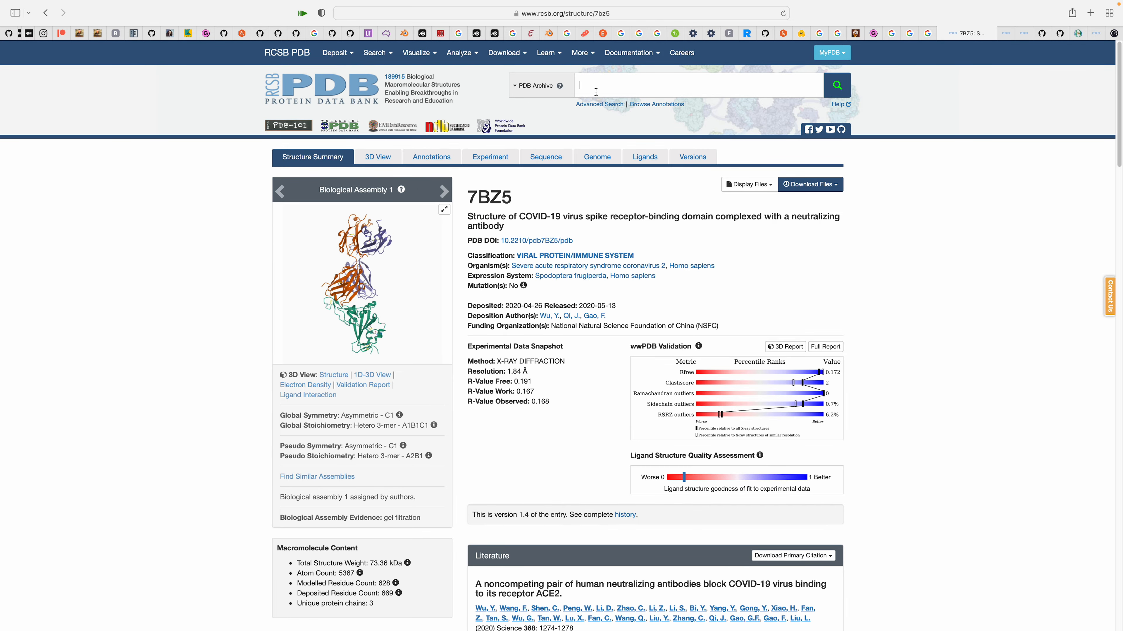
# Step: Take the code 1bna from Blender's Molecular Nodes PDB setting and search the RCSB PDB site for it
pyautogui.hotkey('ctrl', 'Left')
pyautogui.click(809, 326)
pyautogui.hotkey('ctrl', 'Right')
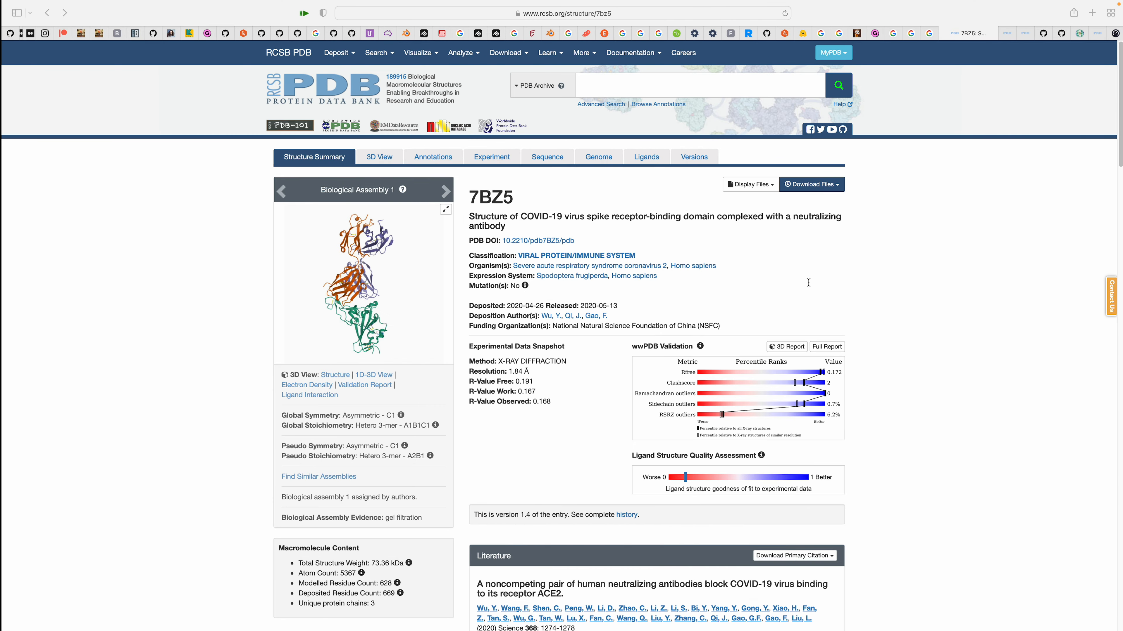
pyautogui.press('Return')
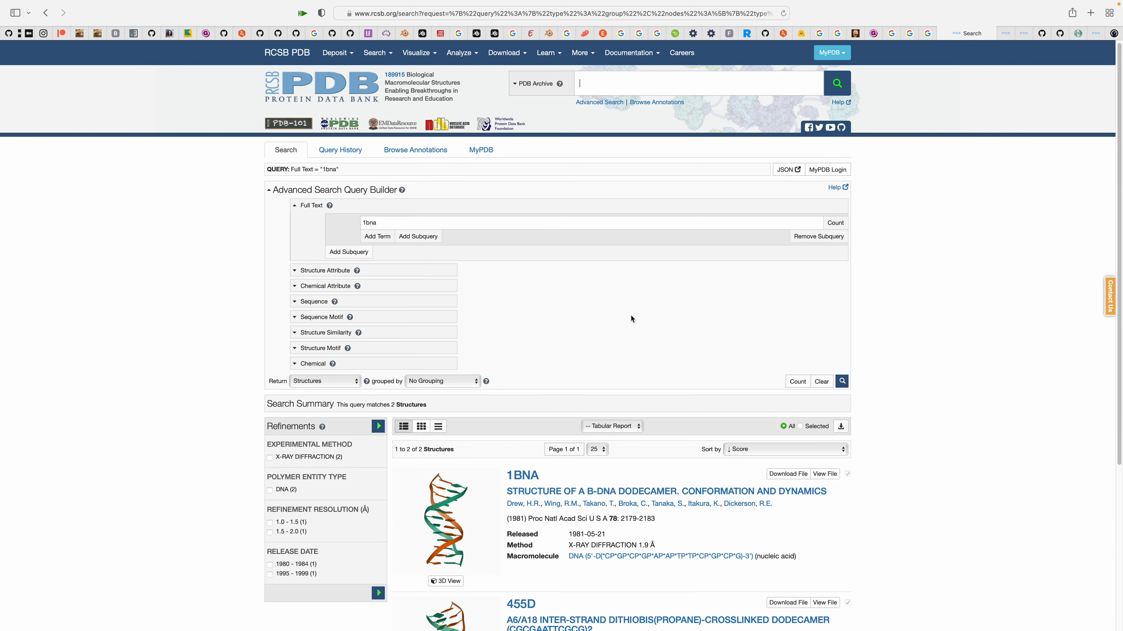
pyautogui.scroll(-5, 631, 315)
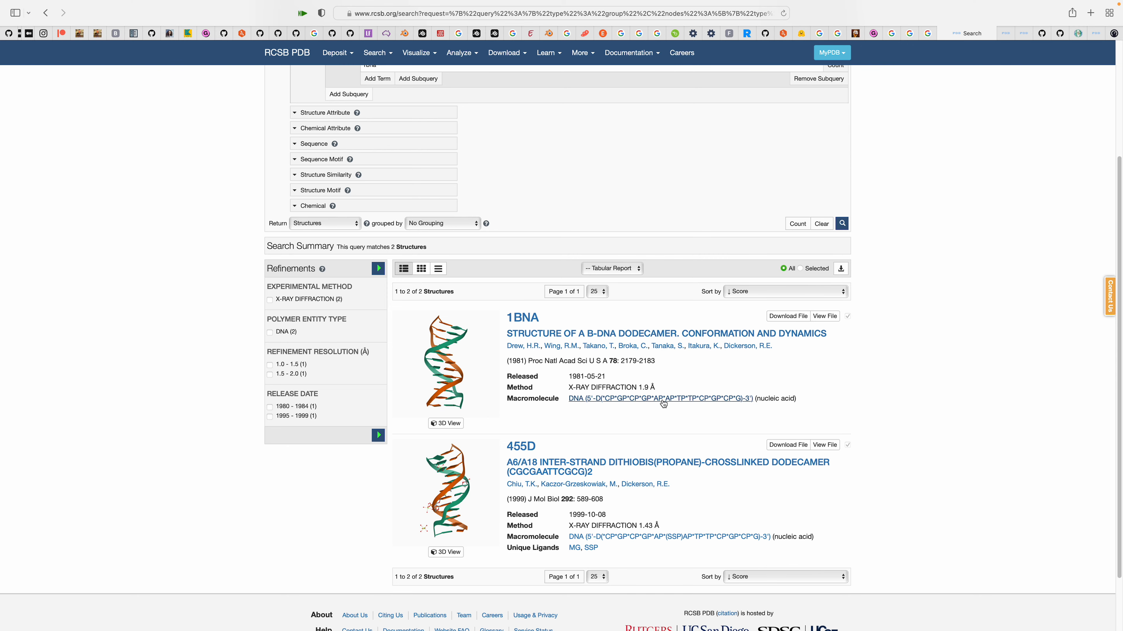
# Step: Switch back to Blender, set the 3D viewport to solid shading, and save the file
pyautogui.hotkey('ctrl', 'Left')
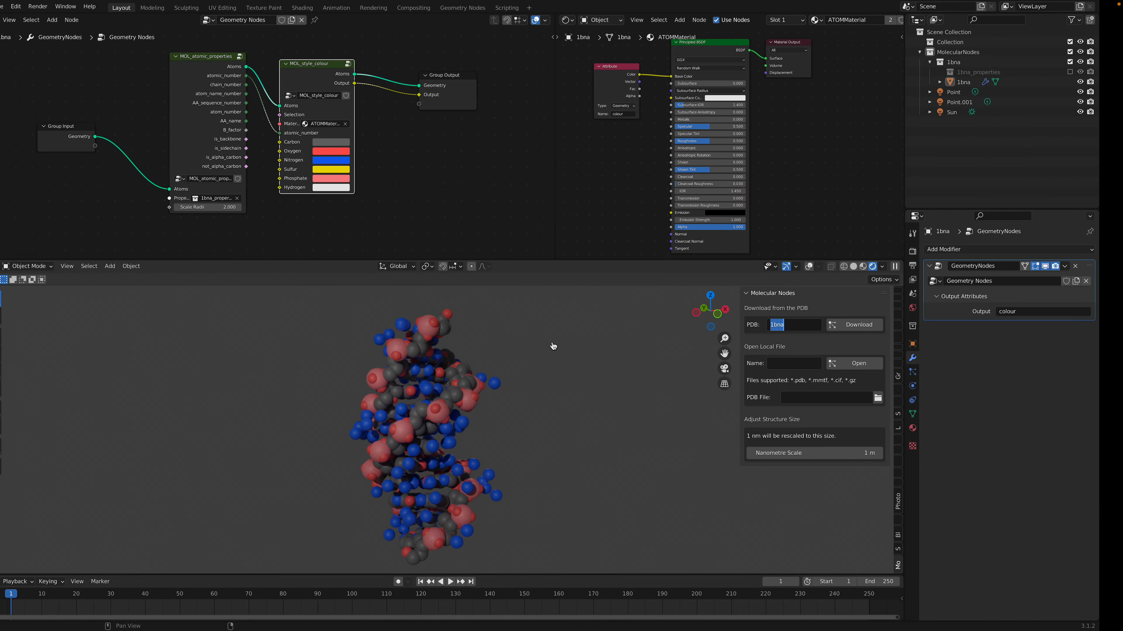
pyautogui.click(549, 387)
pyautogui.scroll(-3, 548, 386)
pyautogui.scroll(4, 545, 384)
pyautogui.moveTo(540, 384)
pyautogui.mouseDown(button='middle')
pyautogui.moveTo(631, 393)
pyautogui.moveTo(672, 372)
pyautogui.moveTo(469, 406)
pyautogui.moveTo(515, 423)
pyautogui.moveTo(508, 409)
pyautogui.moveTo(541, 375)
pyautogui.mouseUp(button='middle')
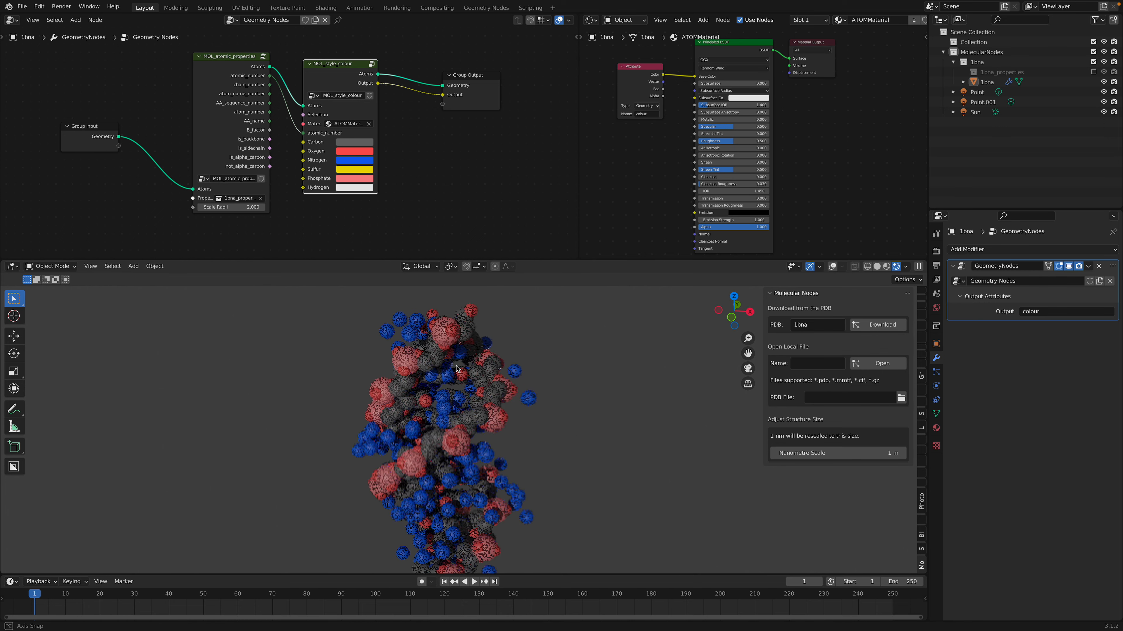
pyautogui.moveTo(646, 337); pyautogui.dragTo(613, 326, button='middle')
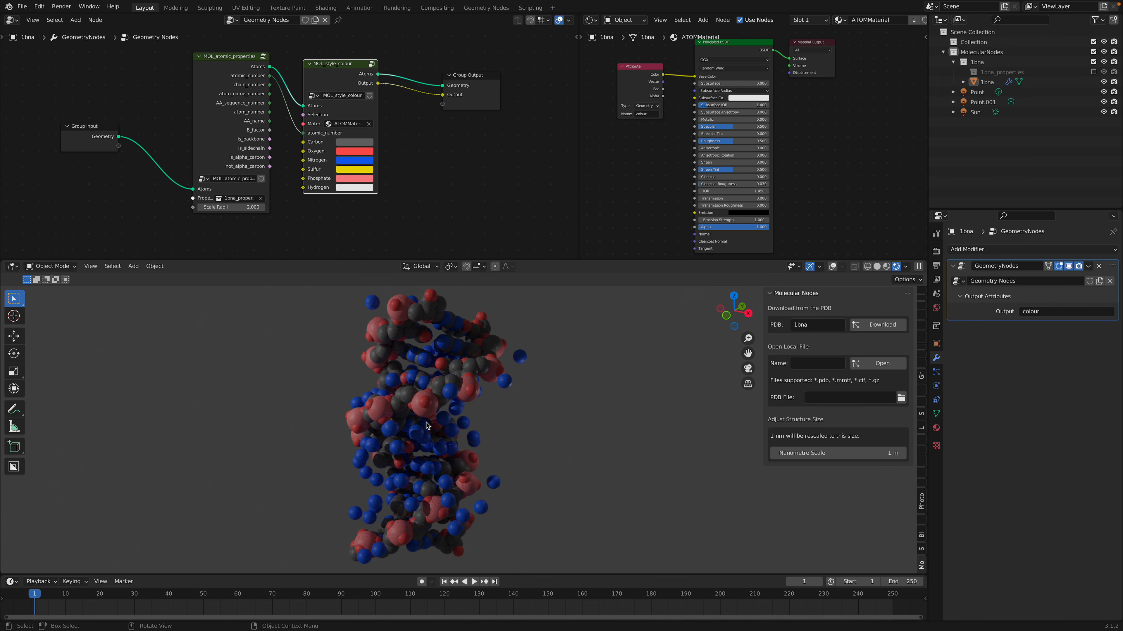
pyautogui.click(877, 268)
pyautogui.hotkey('ctrl', 's')
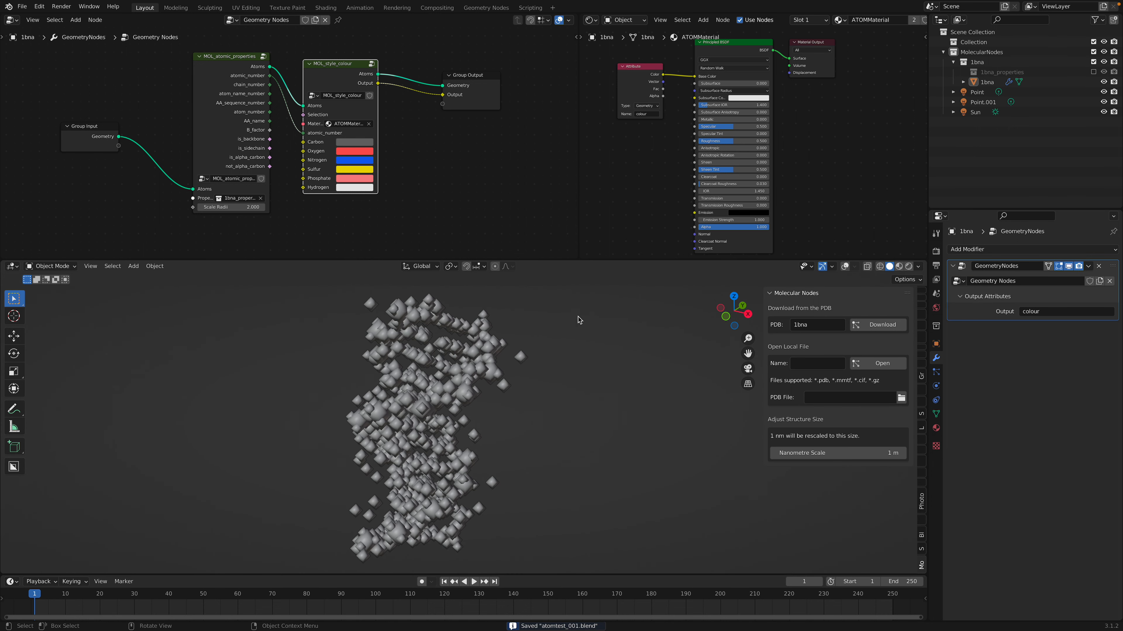
# Step: Switch to the web browser and open the RCSB PDB structure page for 1LOL to get its code
pyautogui.hotkey('ctrl', 'Right')
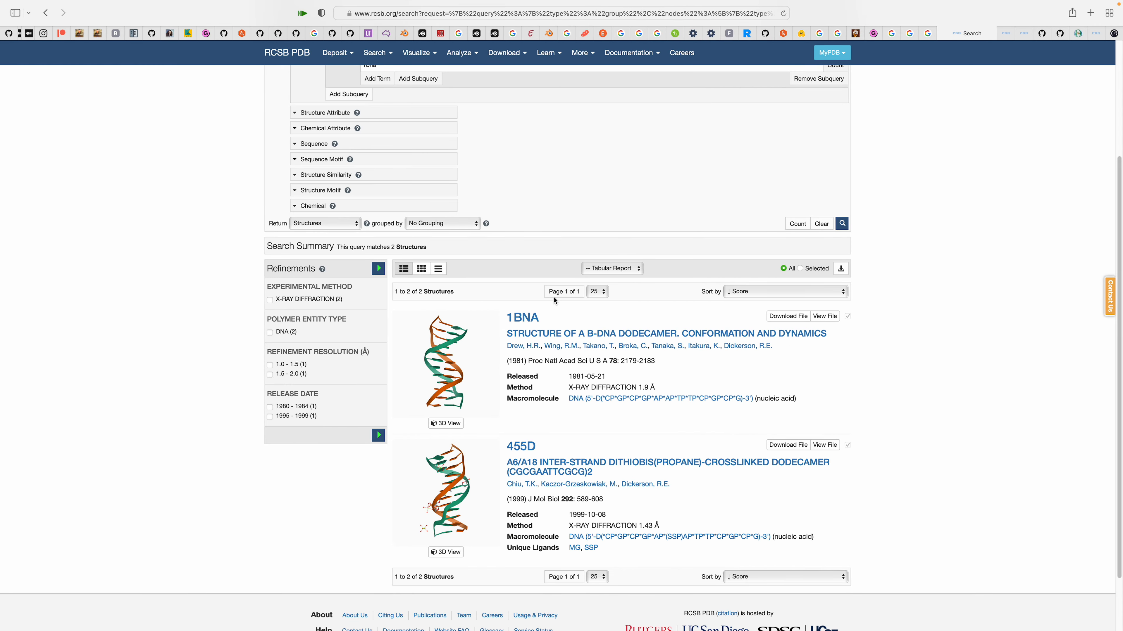
pyautogui.scroll(4, 608, 338)
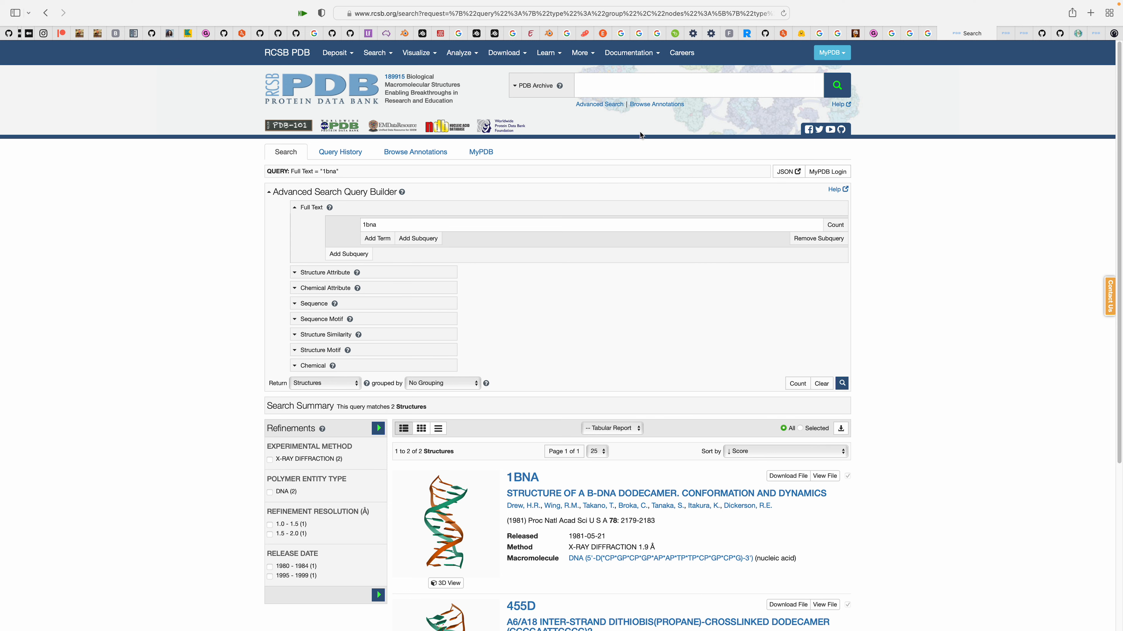
pyautogui.click(1096, 34)
pyautogui.moveTo(469, 195); pyautogui.dragTo(521, 197)
pyautogui.click(521, 199)
pyautogui.click(502, 198)
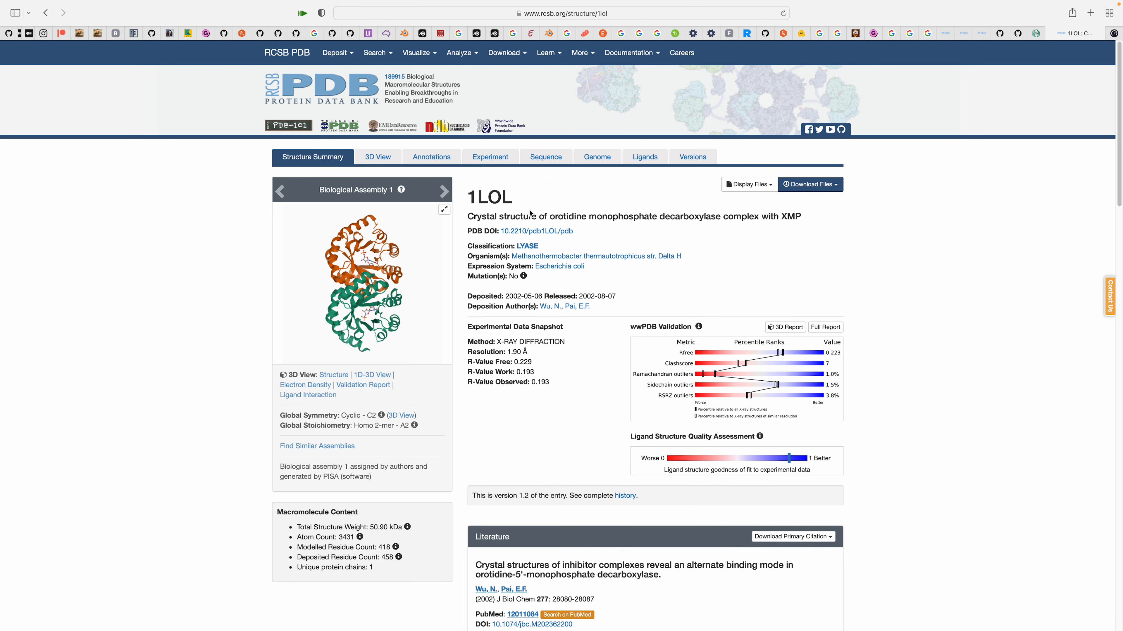
# Step: Switch back to Blender and show the viewport overlays again
pyautogui.hotkey('ctrl', 'Left')
pyautogui.keyDown('shift'); pyautogui.hscroll(3, 739, 322); pyautogui.keyUp('shift')
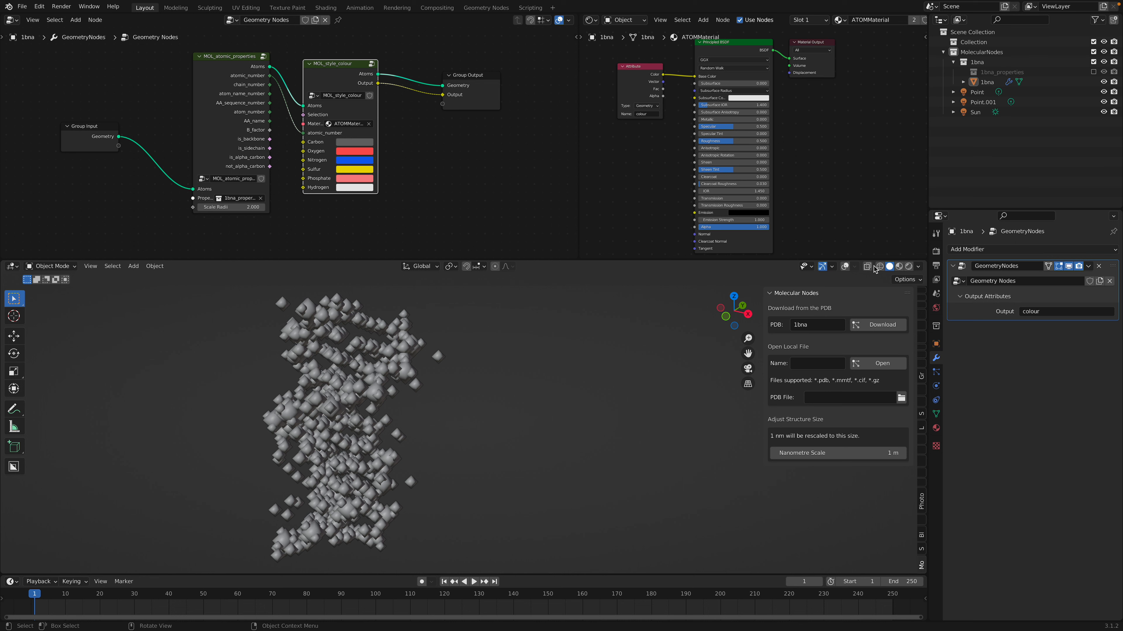
pyautogui.click(845, 266)
# Step: Set the Molecular Nodes PDB code to 1LOL and download that structure into the scene
pyautogui.click(829, 327)
pyautogui.write('1LOL')
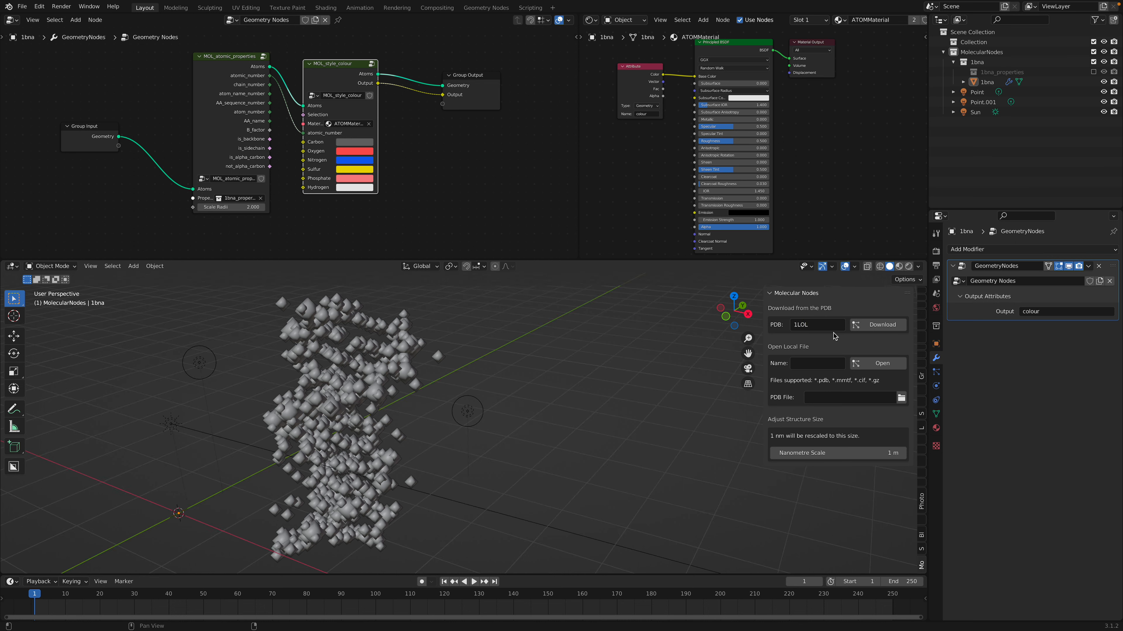
pyautogui.click(878, 325)
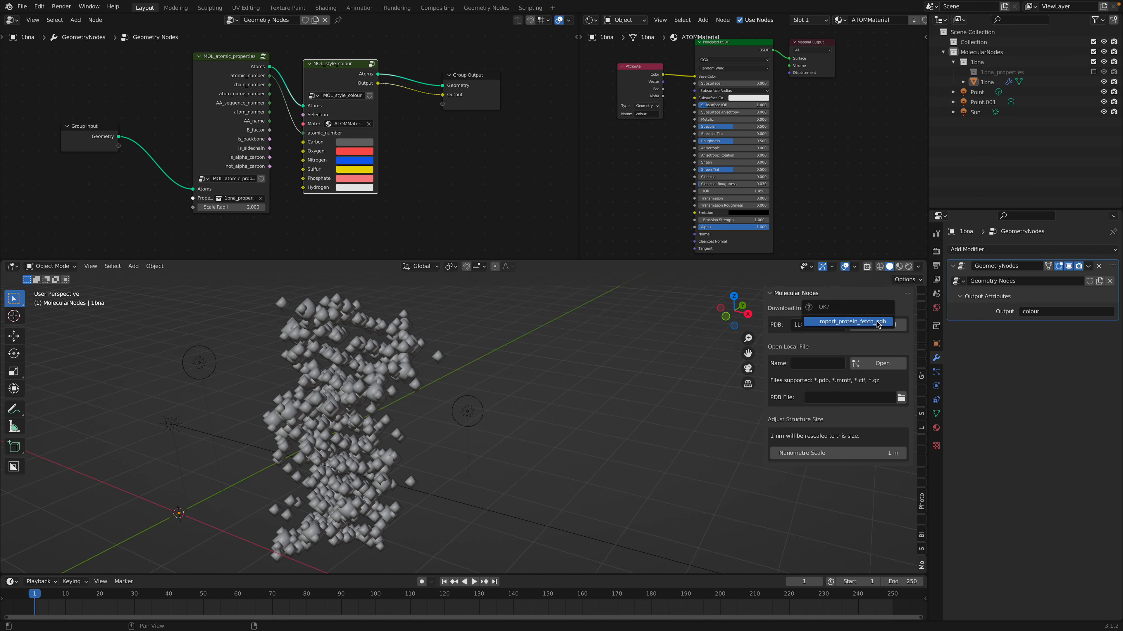
pyautogui.click(876, 324)
pyautogui.click(839, 326)
pyautogui.scroll(-8, 568, 422)
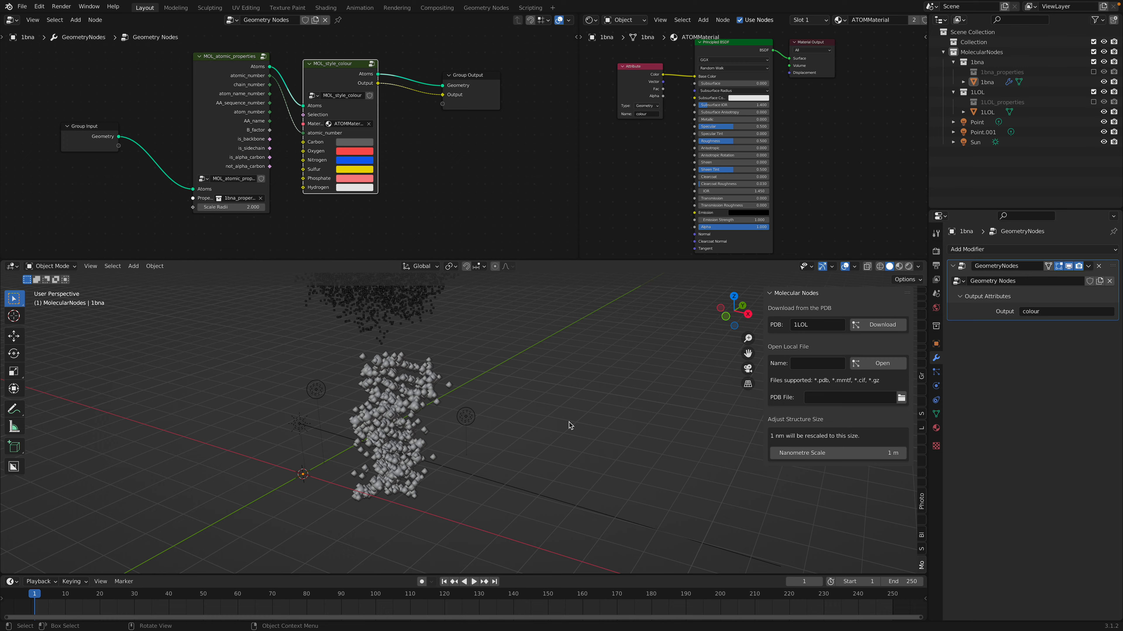
# Step: Select the 1LOL point cloud and enlarge the outliner so it is taller and wider
pyautogui.scroll(1, 519, 455)
pyautogui.click(431, 373)
pyautogui.moveTo(462, 402); pyautogui.dragTo(481, 380, button='middle')
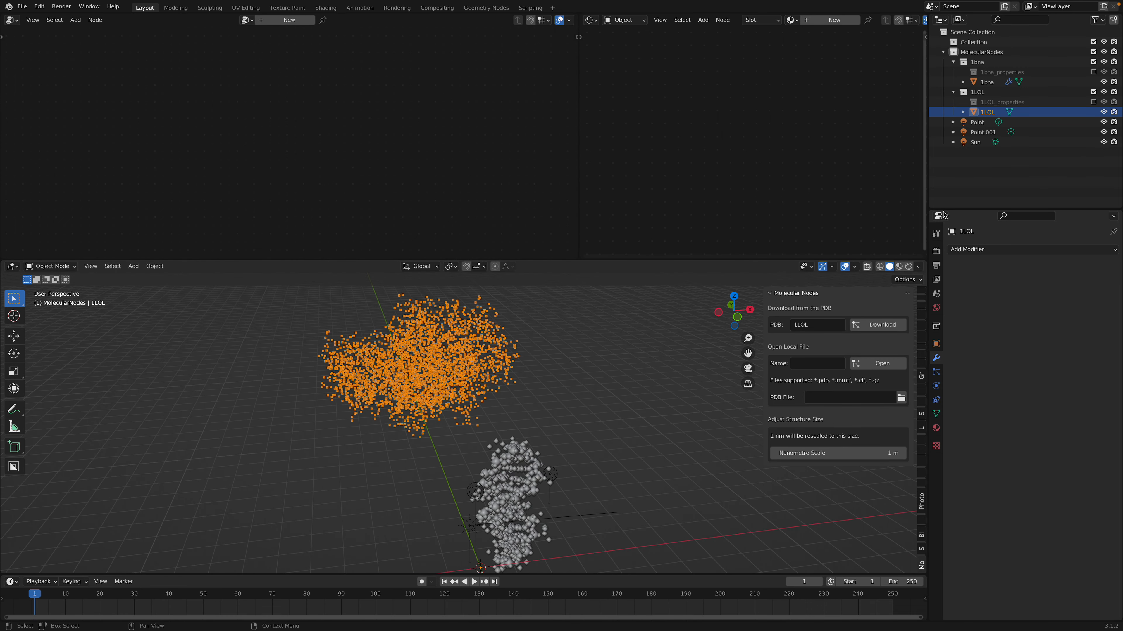
pyautogui.moveTo(934, 210); pyautogui.dragTo(934, 299)
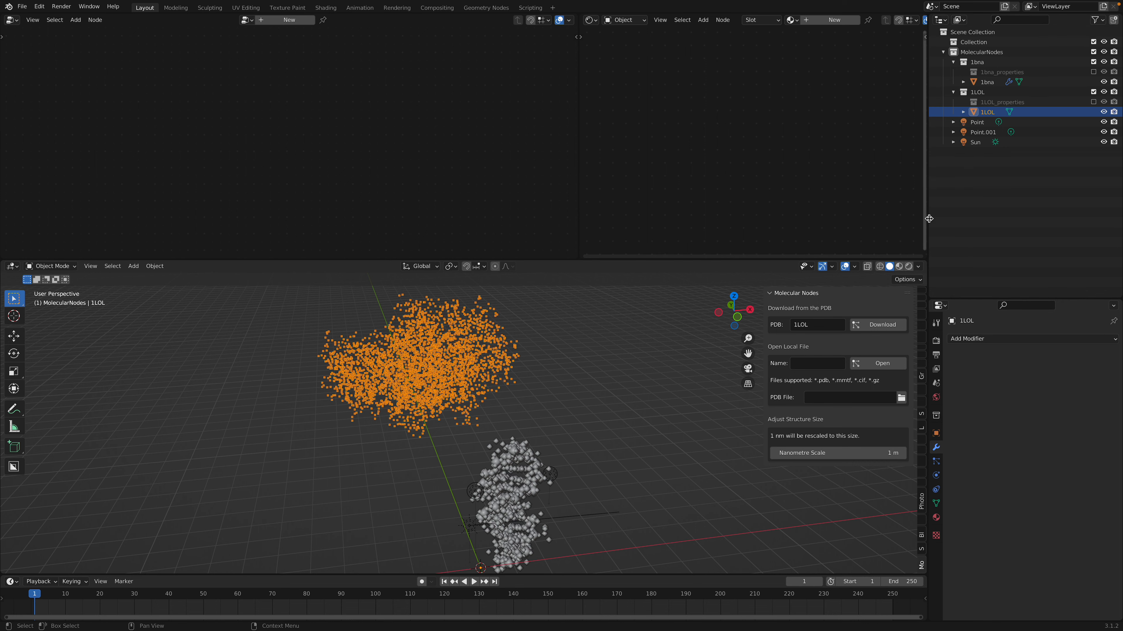
pyautogui.moveTo(929, 219); pyautogui.dragTo(888, 218)
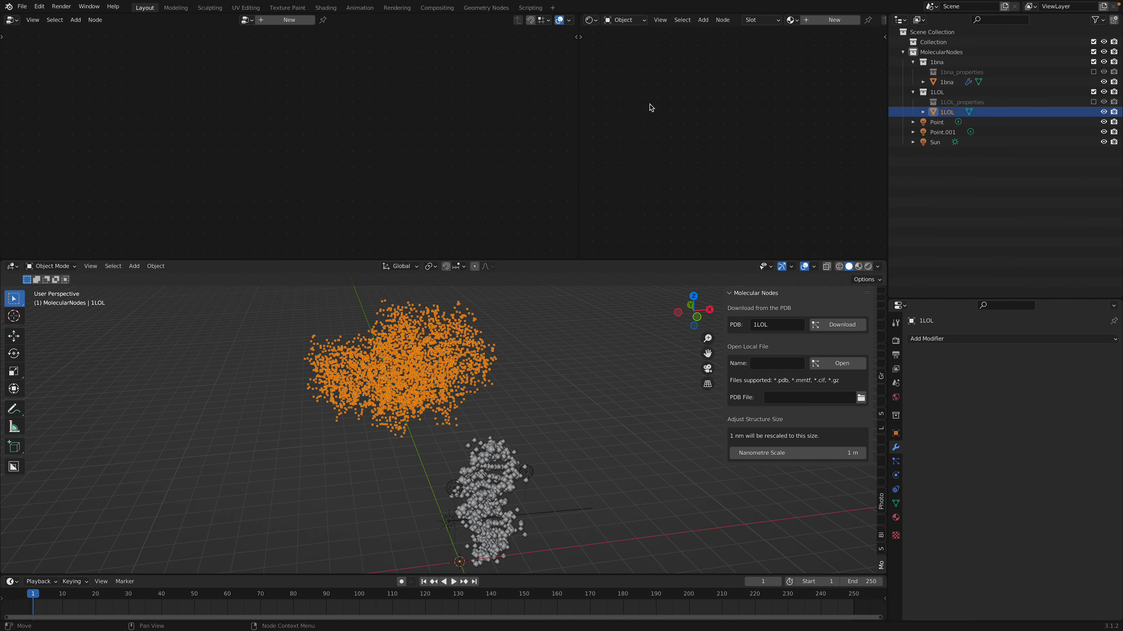
# Step: Look through the 1bna and 1LOL collections in the outliner and select the 1LOL object
pyautogui.click(937, 62)
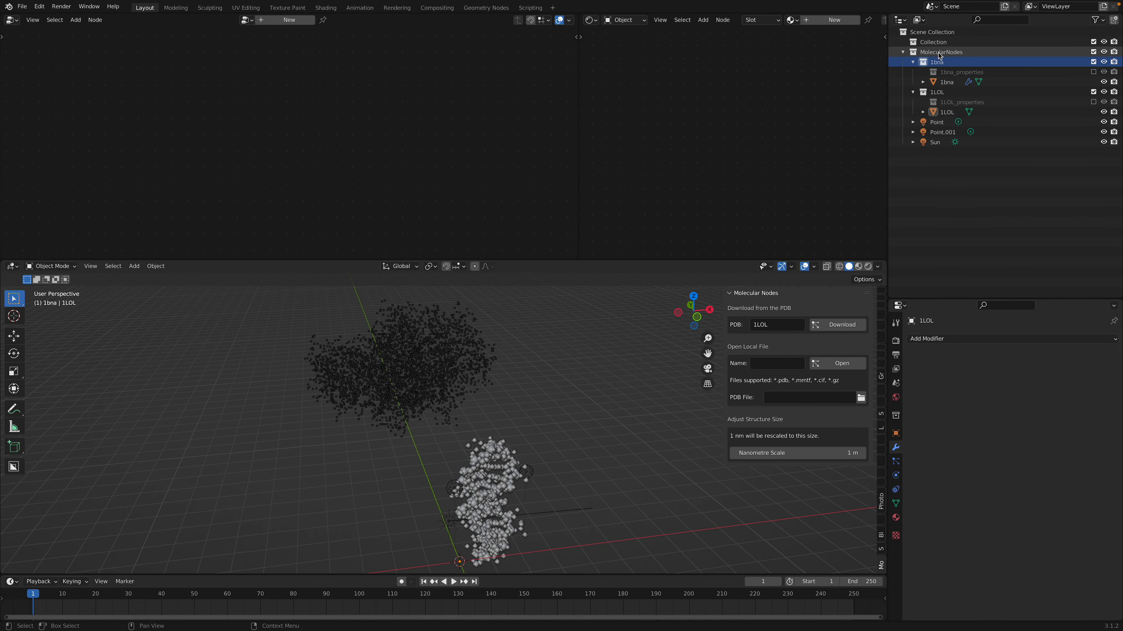
pyautogui.click(942, 89)
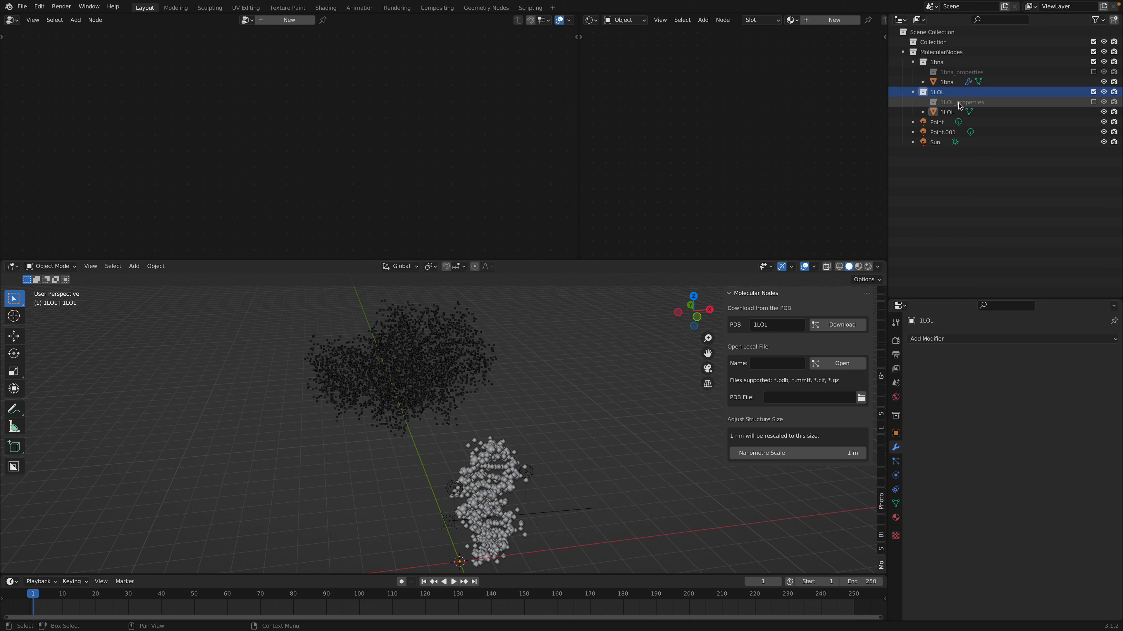
pyautogui.click(951, 115)
pyautogui.moveTo(543, 368); pyautogui.dragTo(502, 386, button='middle')
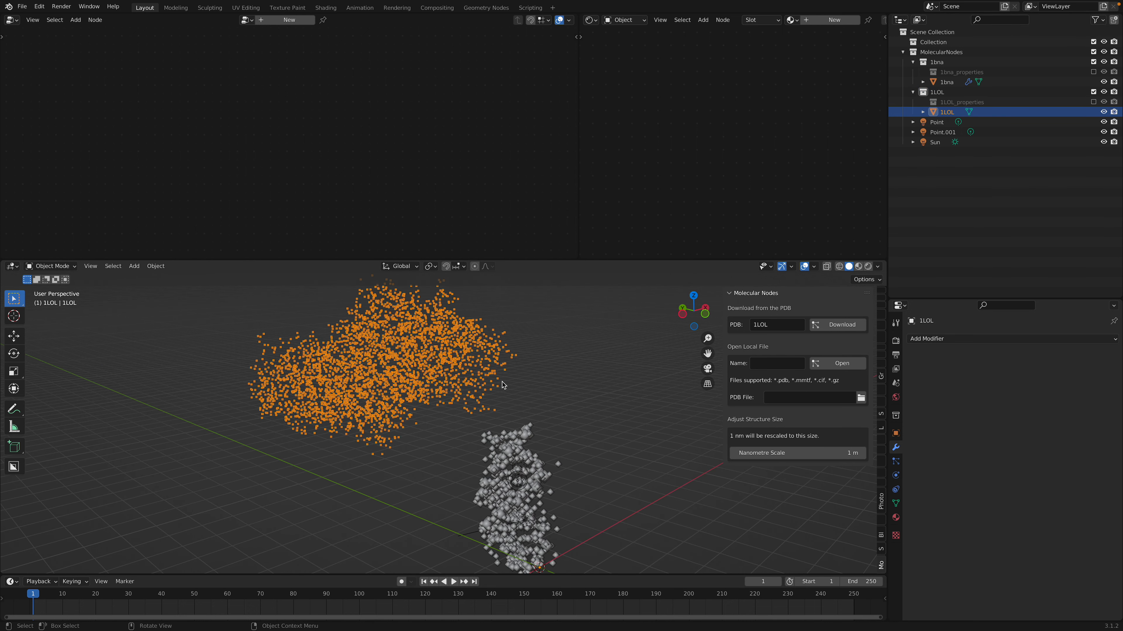
# Step: Select the 1bna molecule and move its Group Output node closer to the MOL_style_colour node
pyautogui.click(523, 452)
pyautogui.click(545, 415)
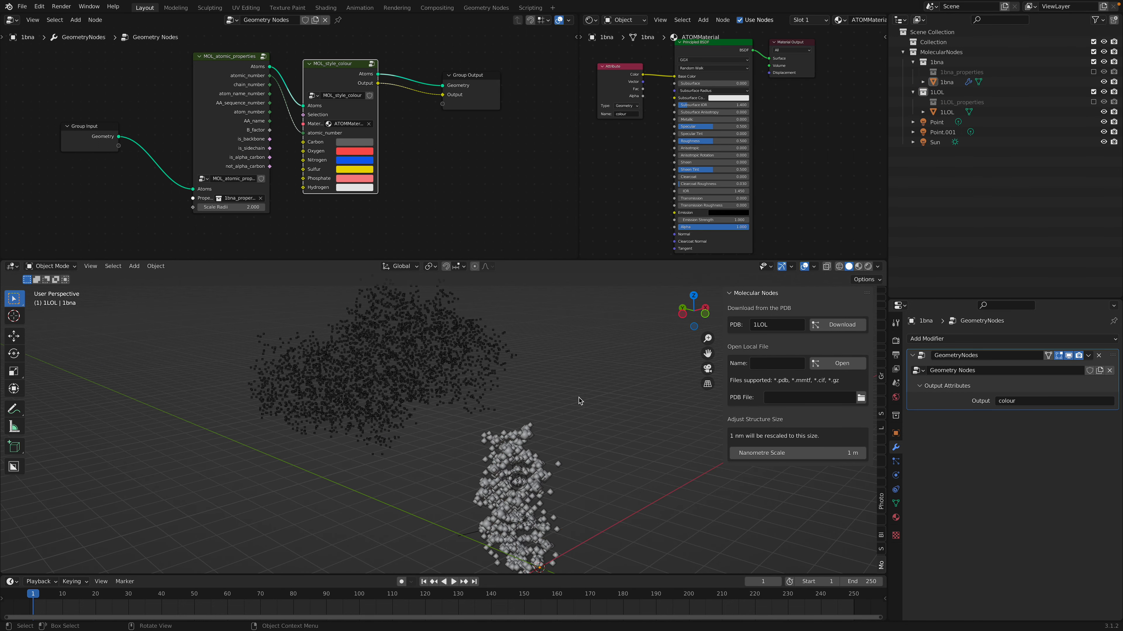
pyautogui.scroll(2, 261, 63)
pyautogui.moveTo(502, 77); pyautogui.dragTo(469, 80)
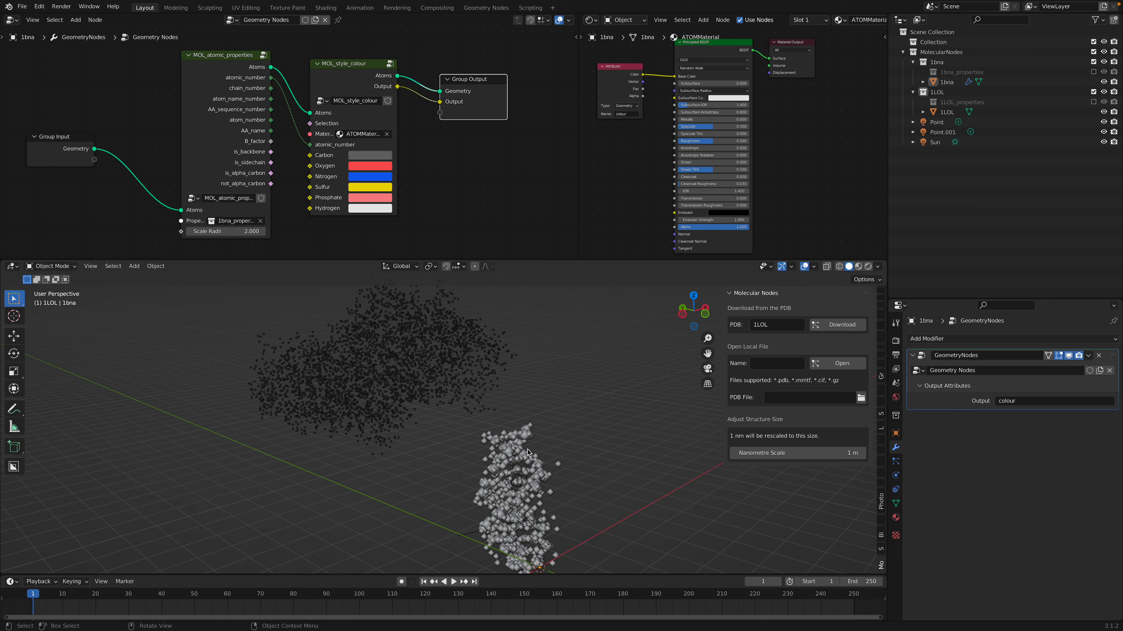
# Step: Preview the scene in rendered shading, return the viewport to solid shading, and save the file
pyautogui.moveTo(498, 423); pyautogui.dragTo(410, 423, button='middle')
pyautogui.click(868, 267)
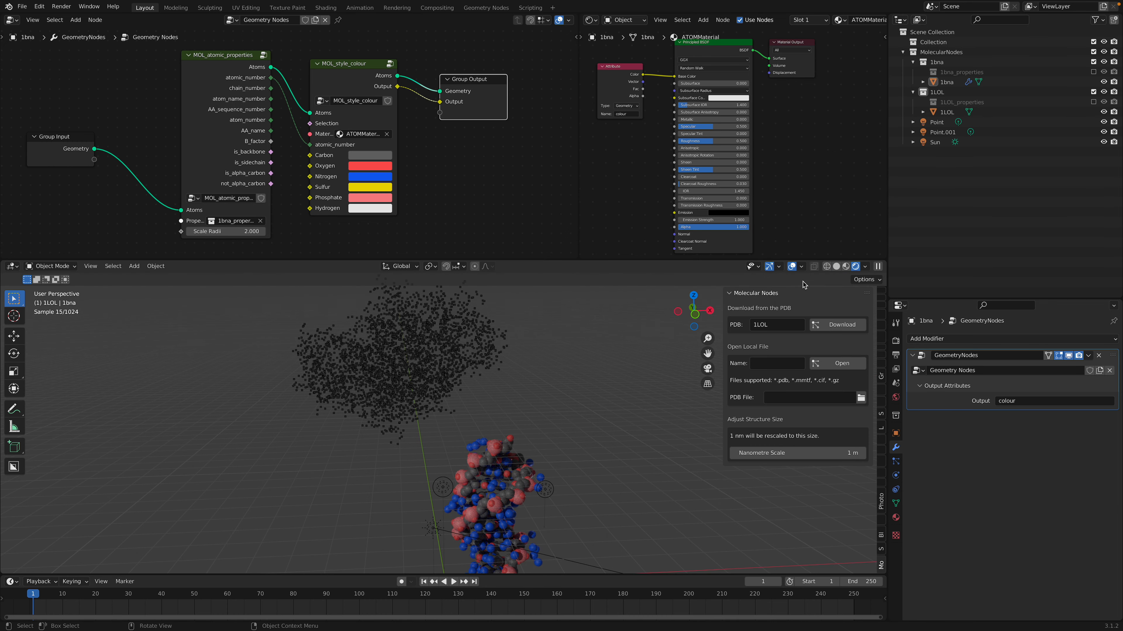
pyautogui.click(836, 266)
pyautogui.moveTo(589, 394); pyautogui.dragTo(495, 383, button='middle')
pyautogui.hotkey('ctrl', 's')
# Step: Move the Group Input node closer to the MOL_atomic_properties node
pyautogui.moveTo(266, 172); pyautogui.dragTo(295, 146, button='middle')
pyautogui.moveTo(108, 135); pyautogui.dragTo(127, 126)
pyautogui.moveTo(144, 145); pyautogui.dragTo(137, 160, button='middle')
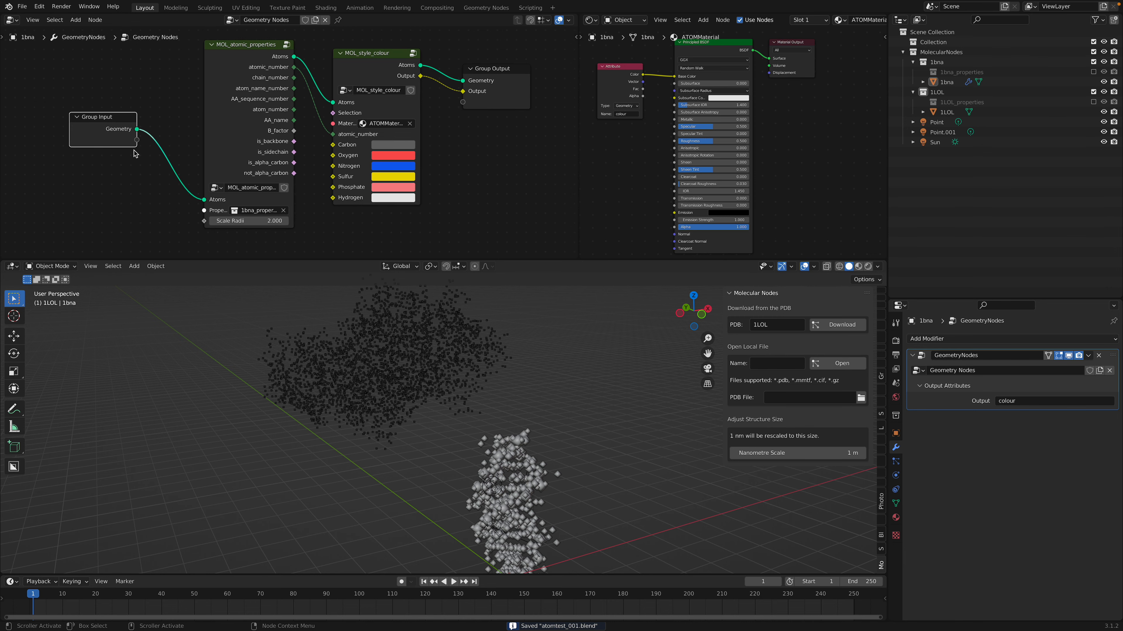
# Step: Copy the modifiers from the 1bna object to the 1LOL object and save the file
pyautogui.click(421, 364)
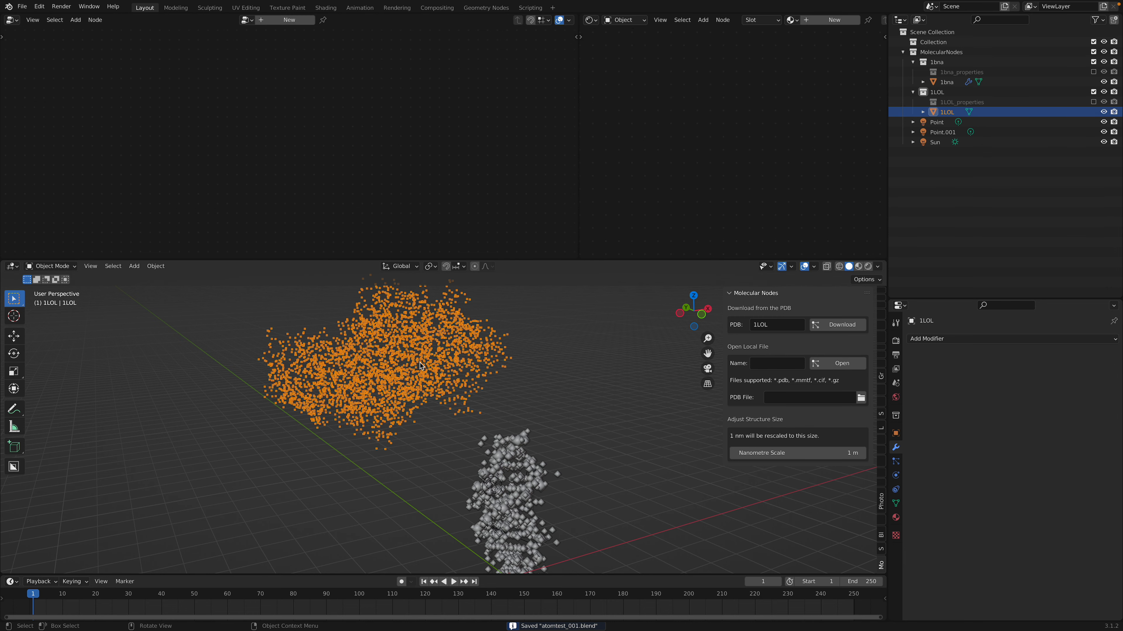
pyautogui.keyDown('shift'); pyautogui.click(507, 451); pyautogui.keyUp('shift')
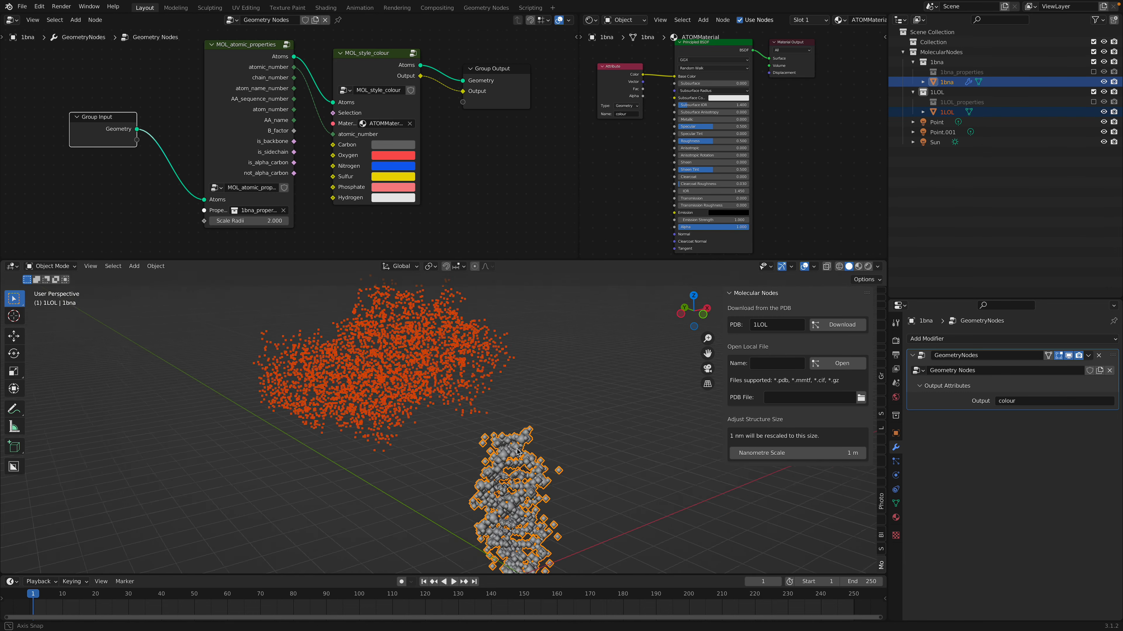
pyautogui.moveTo(540, 440); pyautogui.dragTo(567, 397, button='middle')
pyautogui.hotkey('ctrl', 'l')
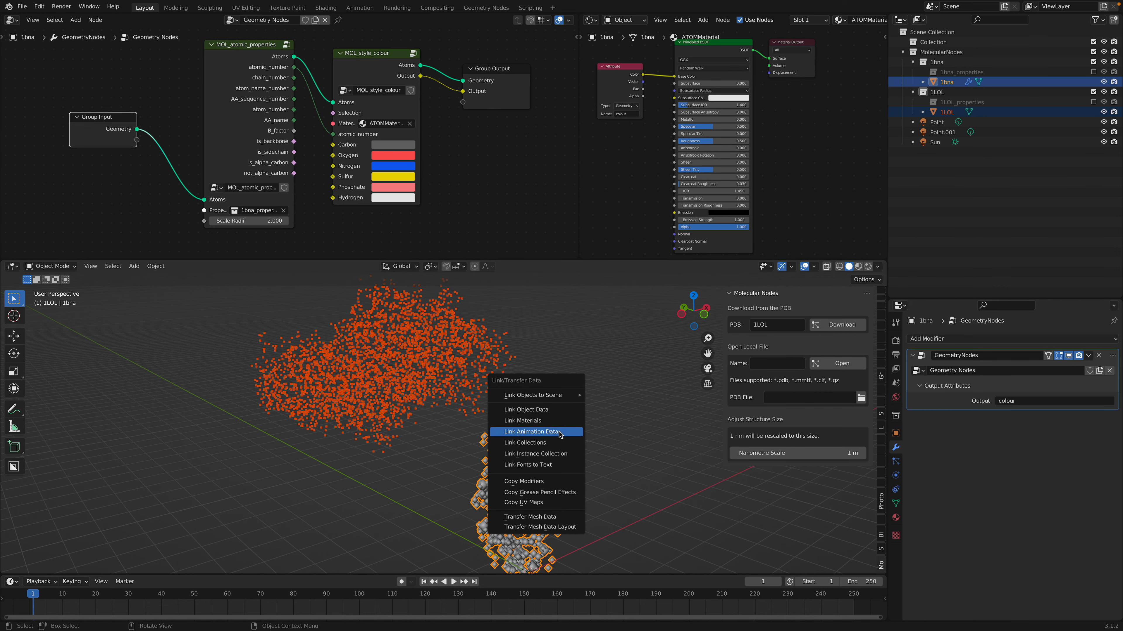
pyautogui.click(555, 481)
pyautogui.click(528, 376)
pyautogui.moveTo(528, 376); pyautogui.dragTo(344, 390, button='middle')
pyautogui.hotkey('ctrl', 's')
# Step: Select 1LOL, inspect its atom colours in rendered shading, and return the viewport to solid shading
pyautogui.click(426, 389)
pyautogui.click(868, 267)
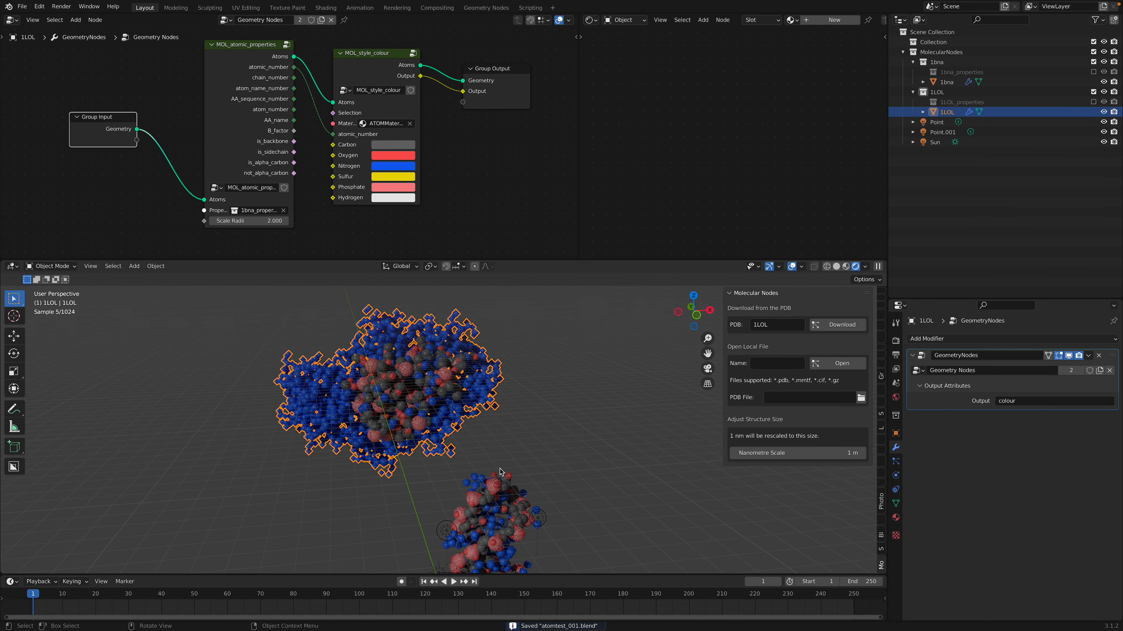
pyautogui.moveTo(626, 396)
pyautogui.mouseDown(button='middle')
pyautogui.moveTo(532, 489)
pyautogui.moveTo(469, 442)
pyautogui.mouseUp(button='middle')
pyautogui.scroll(3, 530, 425)
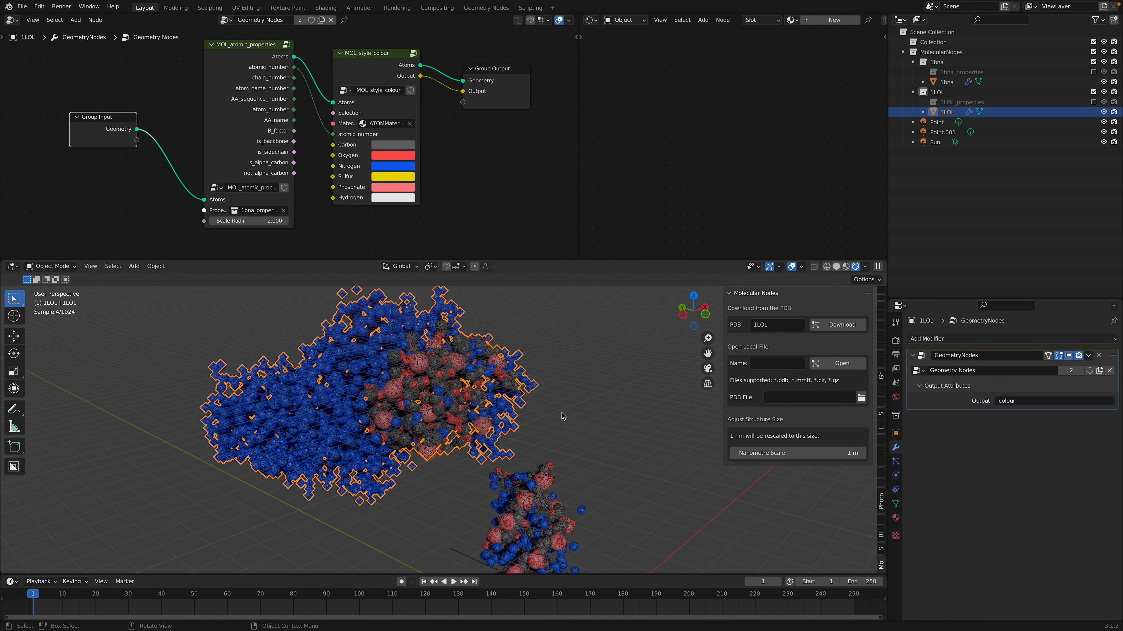
pyautogui.click(838, 267)
# Step: Move the Group Input node further away from the MOL_atomic_properties node
pyautogui.moveTo(205, 148); pyautogui.dragTo(184, 144)
pyautogui.moveTo(172, 140); pyautogui.dragTo(194, 133, button='middle')
pyautogui.moveTo(108, 121); pyautogui.dragTo(68, 130)
pyautogui.scroll(1, 230, 194)
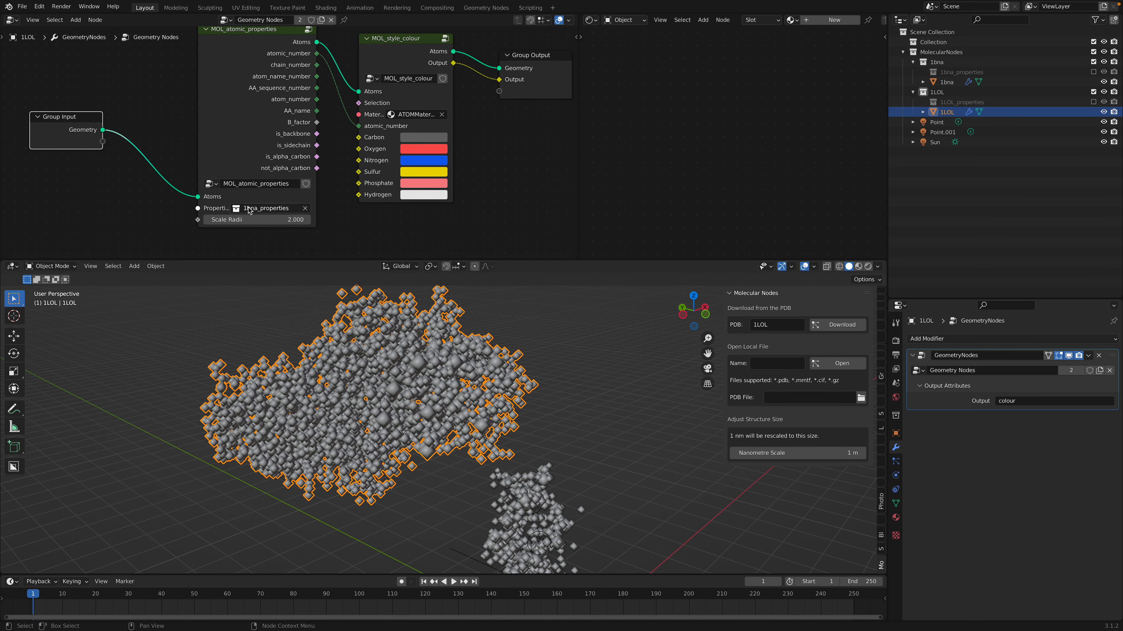
pyautogui.scroll(-1, 248, 205)
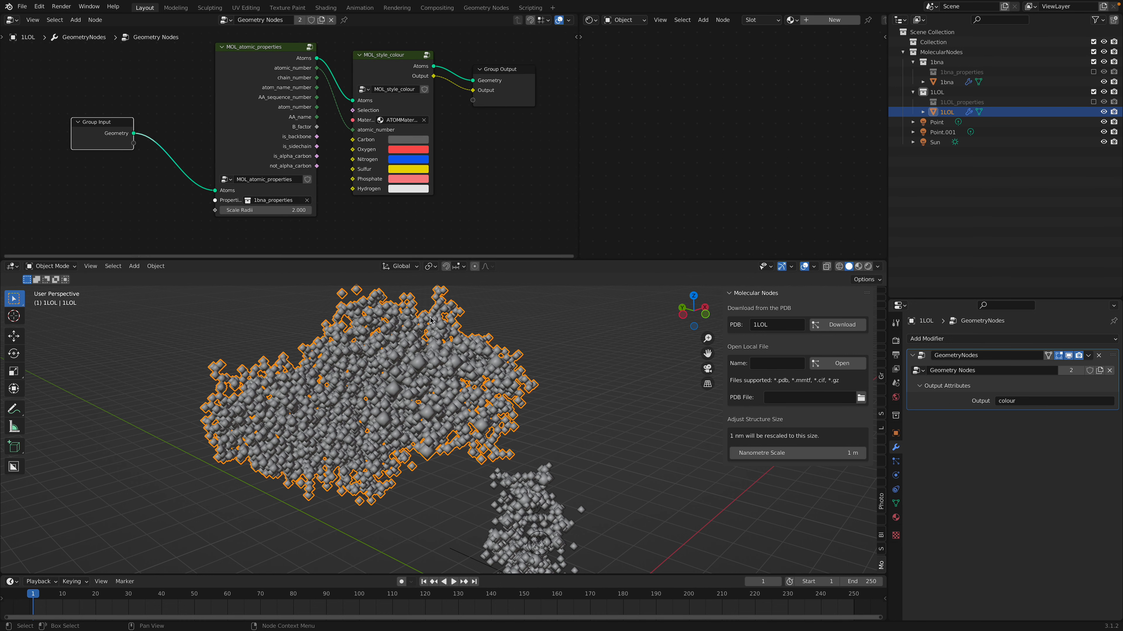
# Step: Select 1bna and link the empty Group Input socket to the Properties input of MOL_atomic_properties
pyautogui.click(538, 489)
pyautogui.moveTo(538, 488); pyautogui.dragTo(577, 488, button='middle')
pyautogui.moveTo(529, 450); pyautogui.dragTo(502, 447, button='middle')
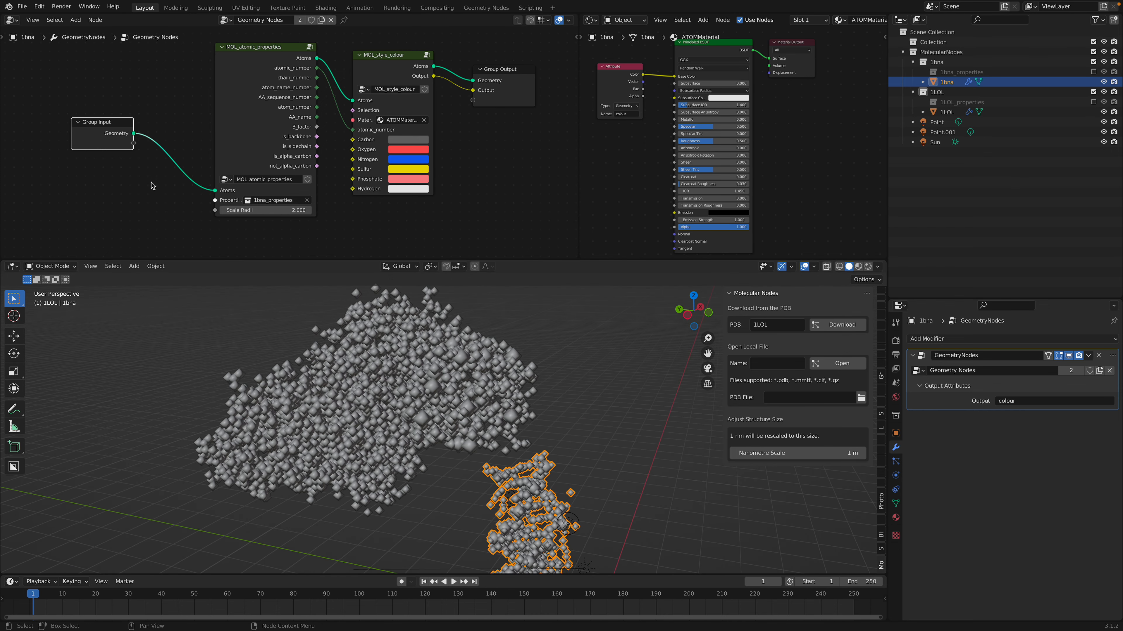
pyautogui.moveTo(134, 146); pyautogui.dragTo(215, 200)
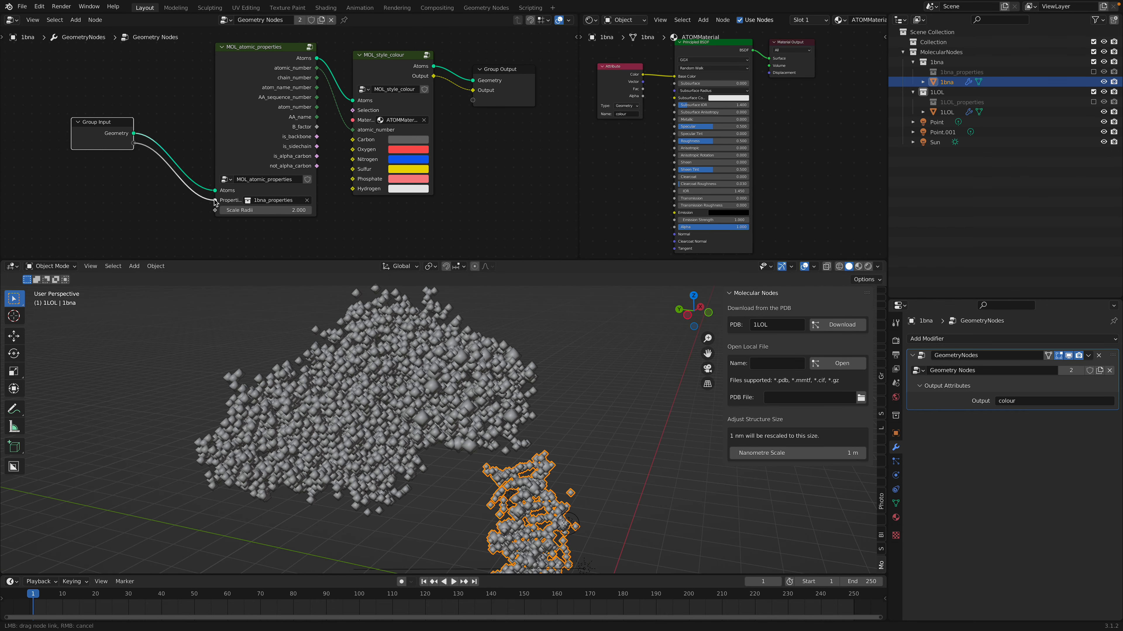
# Step: Select 1LOL, set its modifier's Properties input to the 1LOL_properties collection, and save the file
pyautogui.click(478, 385)
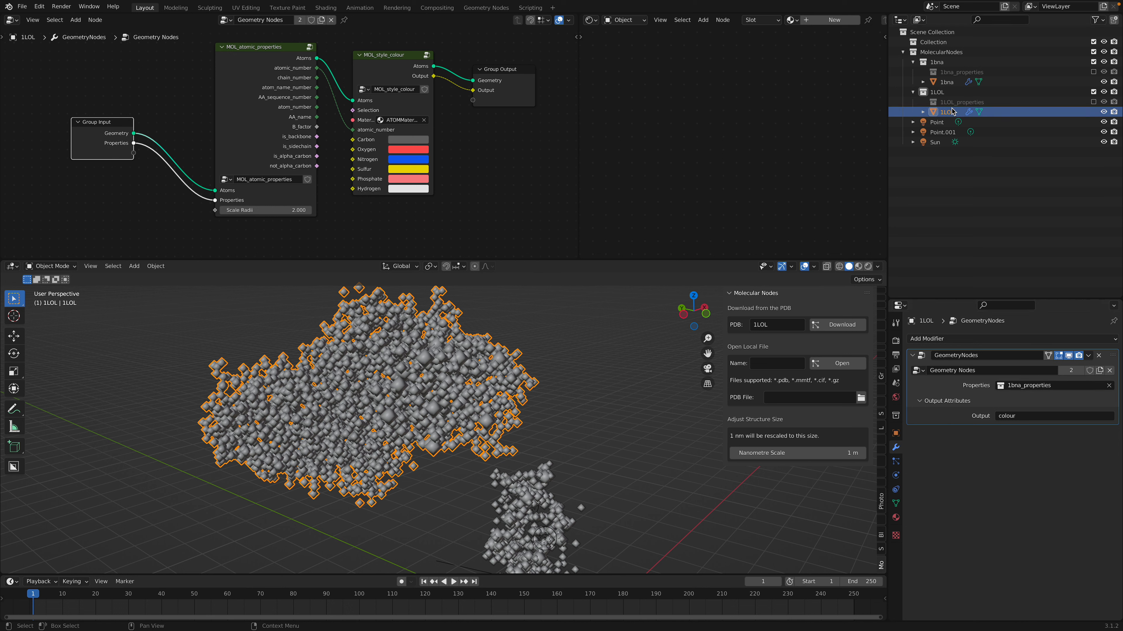
pyautogui.moveTo(960, 103); pyautogui.dragTo(1022, 385)
pyautogui.hotkey('ctrl', 's')
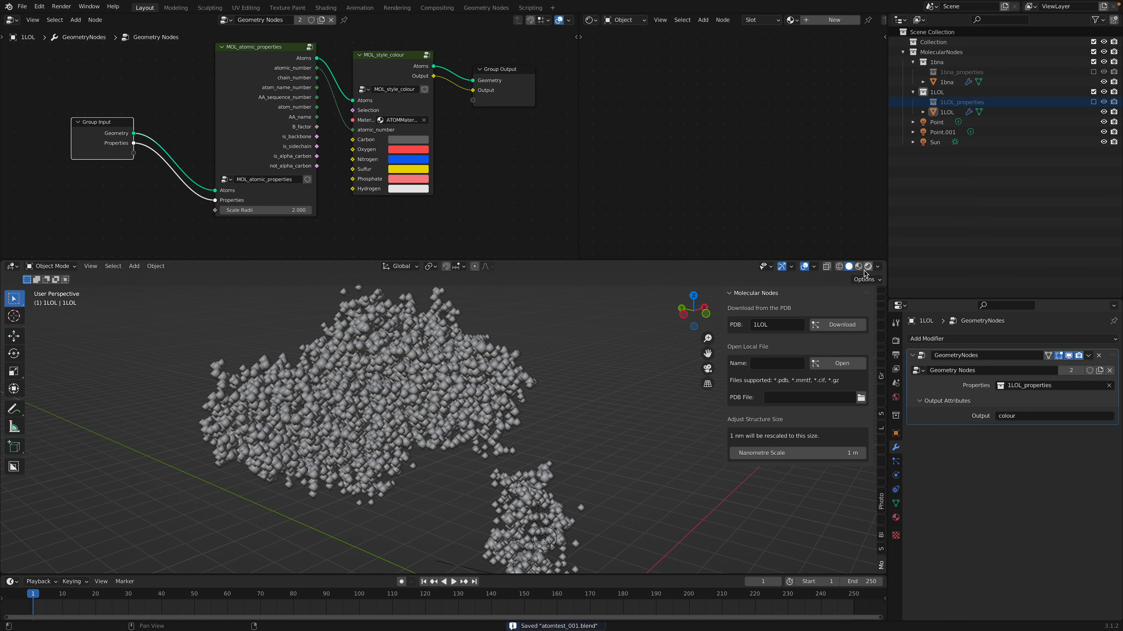
# Step: Check the modifier's Properties input on 1bna and 1LOL, and show both molecules in rendered shading with nothing selected
pyautogui.click(558, 499)
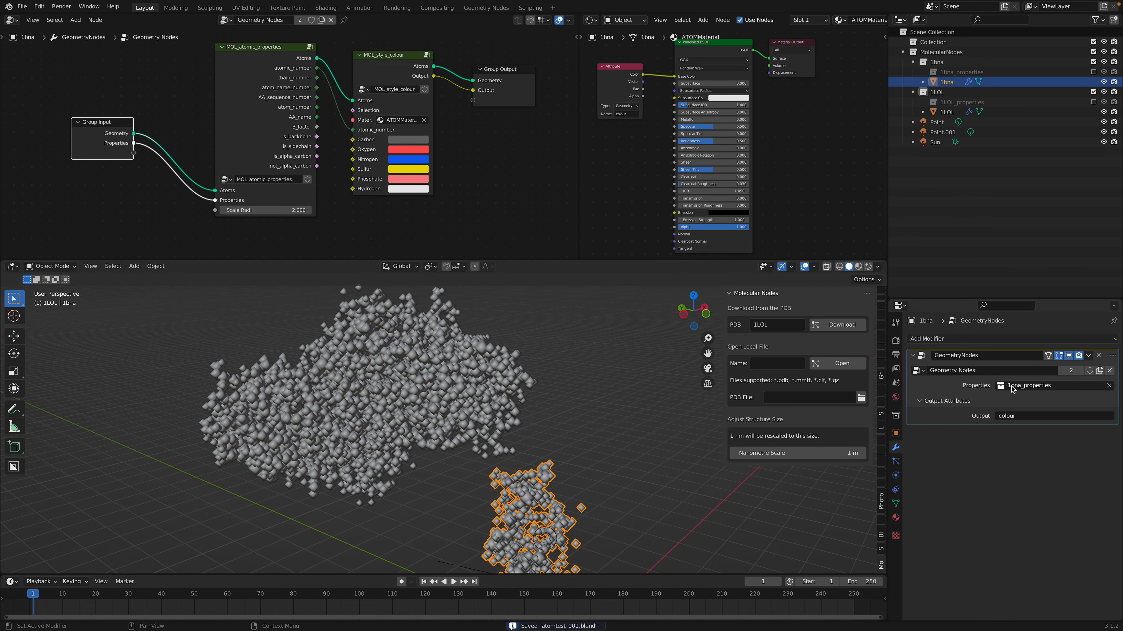
pyautogui.click(486, 394)
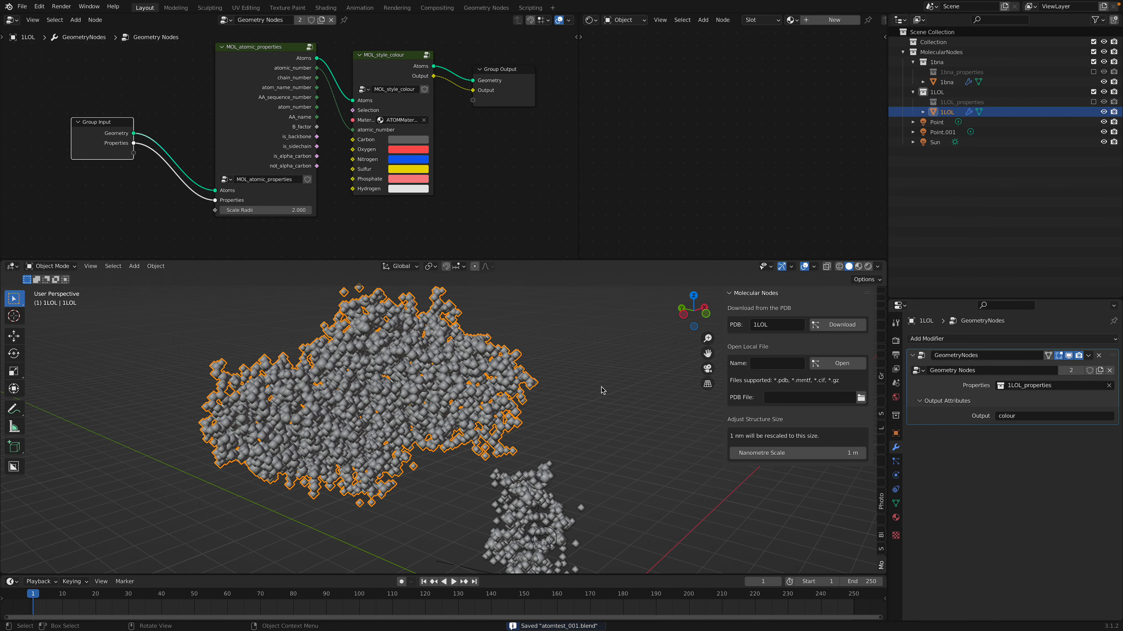
pyautogui.scroll(-1, 601, 391)
pyautogui.click(869, 268)
pyautogui.click(544, 365)
pyautogui.moveTo(551, 425); pyautogui.dragTo(546, 285, button='middle')
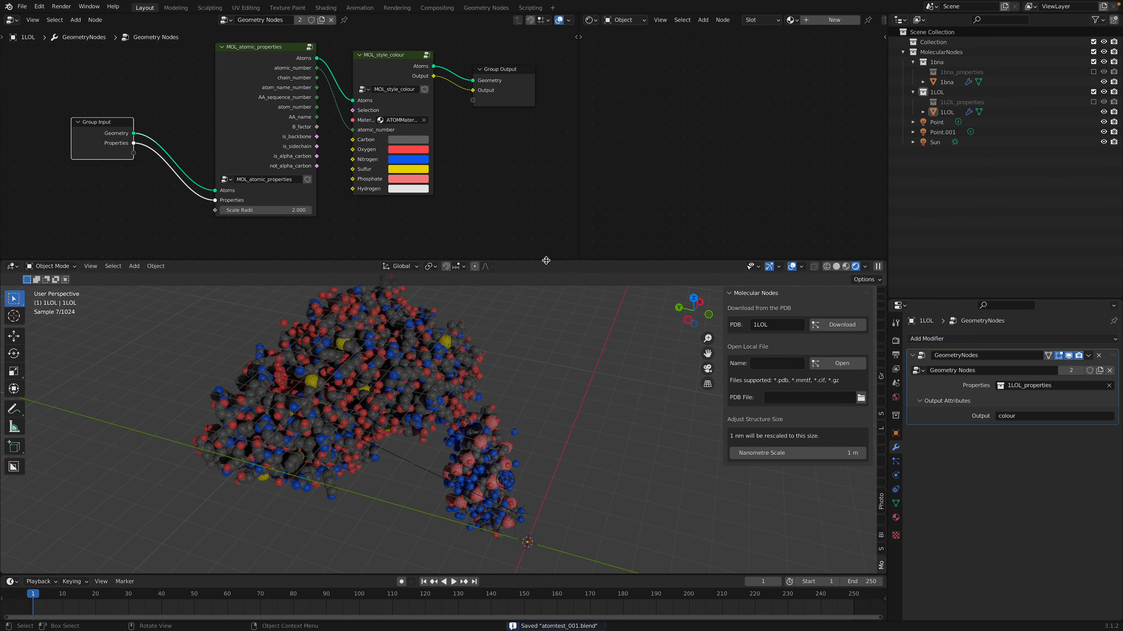
# Step: Make the 3D viewport taller, view the rendered molecules from several angles, and save the file
pyautogui.moveTo(545, 261); pyautogui.dragTo(542, 183)
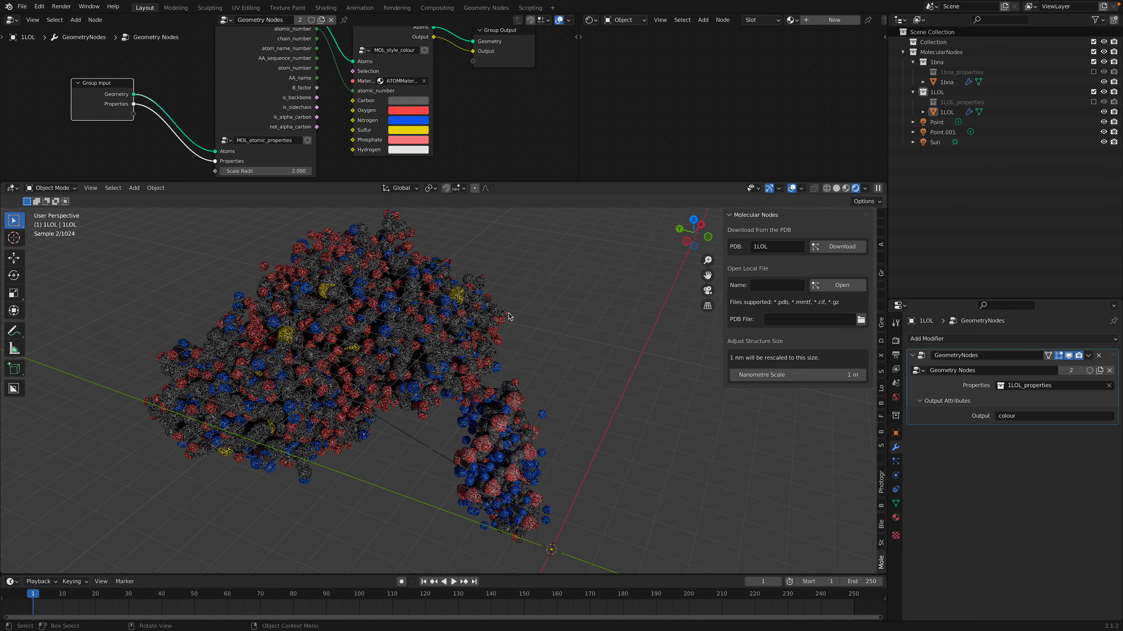
pyautogui.moveTo(416, 266); pyautogui.dragTo(421, 267, button='middle')
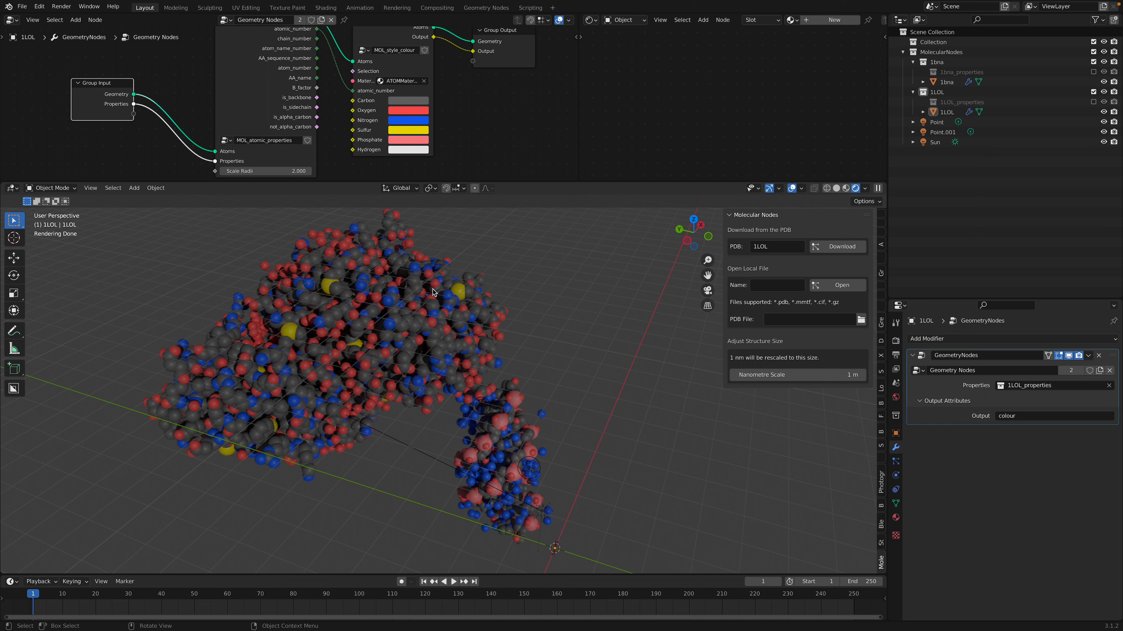
pyautogui.moveTo(391, 305); pyautogui.dragTo(606, 331, button='middle')
pyautogui.hotkey('ctrl', 's')
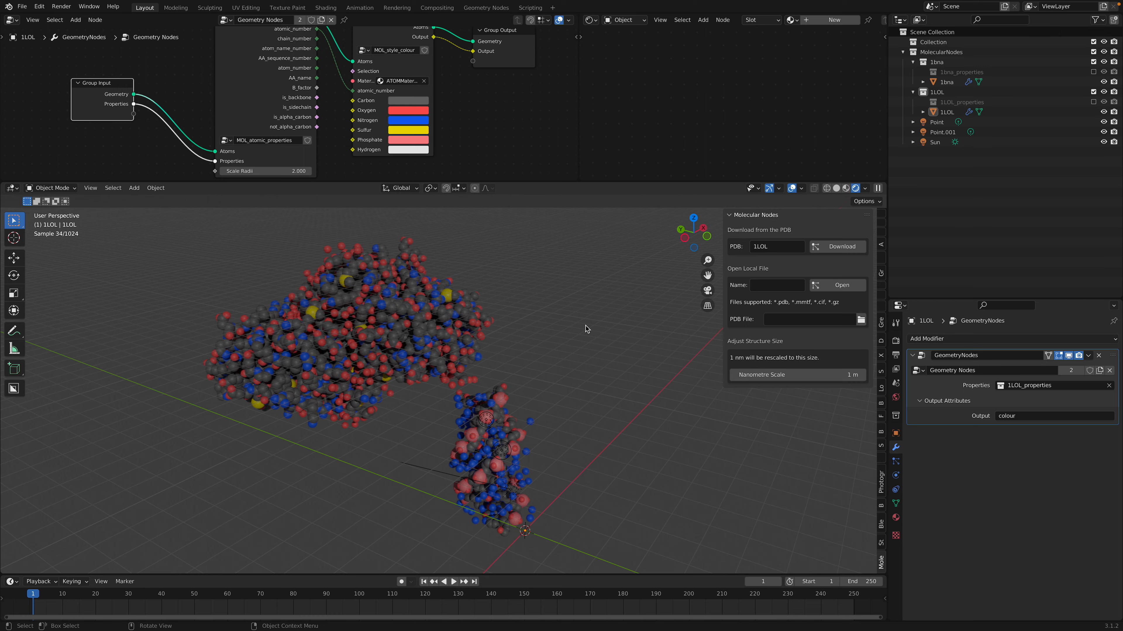
pyautogui.moveTo(586, 328); pyautogui.dragTo(596, 340, button='middle')
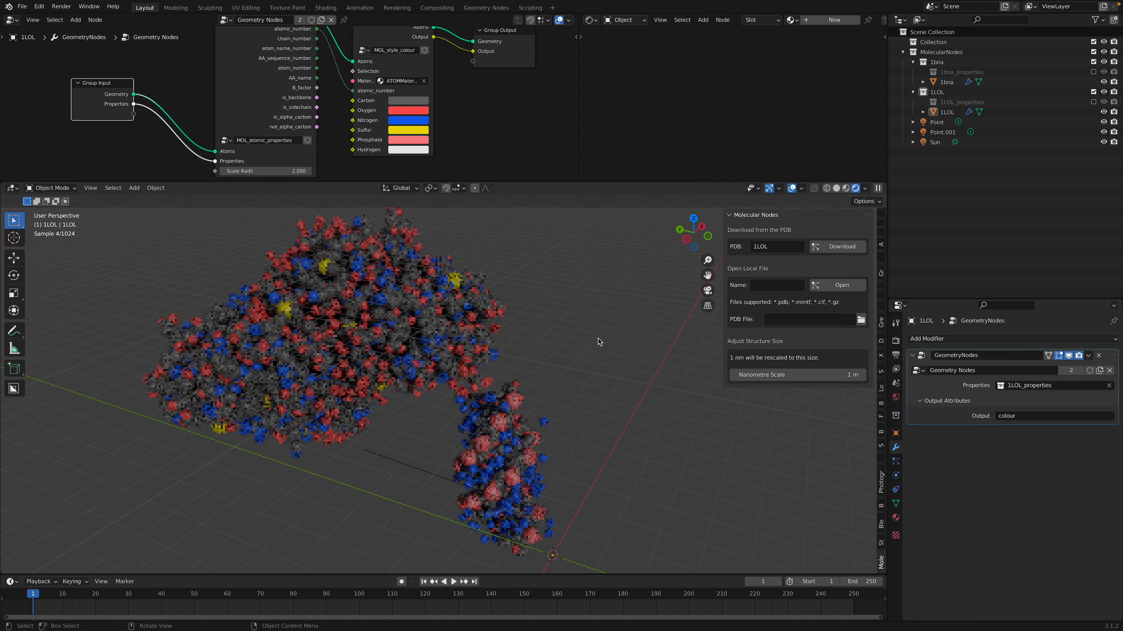
# Step: Move the 1LOL molecule farther from 1bna and save the file
pyautogui.click(407, 344)
pyautogui.scroll(-1, 406, 341)
pyautogui.press('g')
pyautogui.click(361, 324)
pyautogui.hotkey('ctrl', 's')
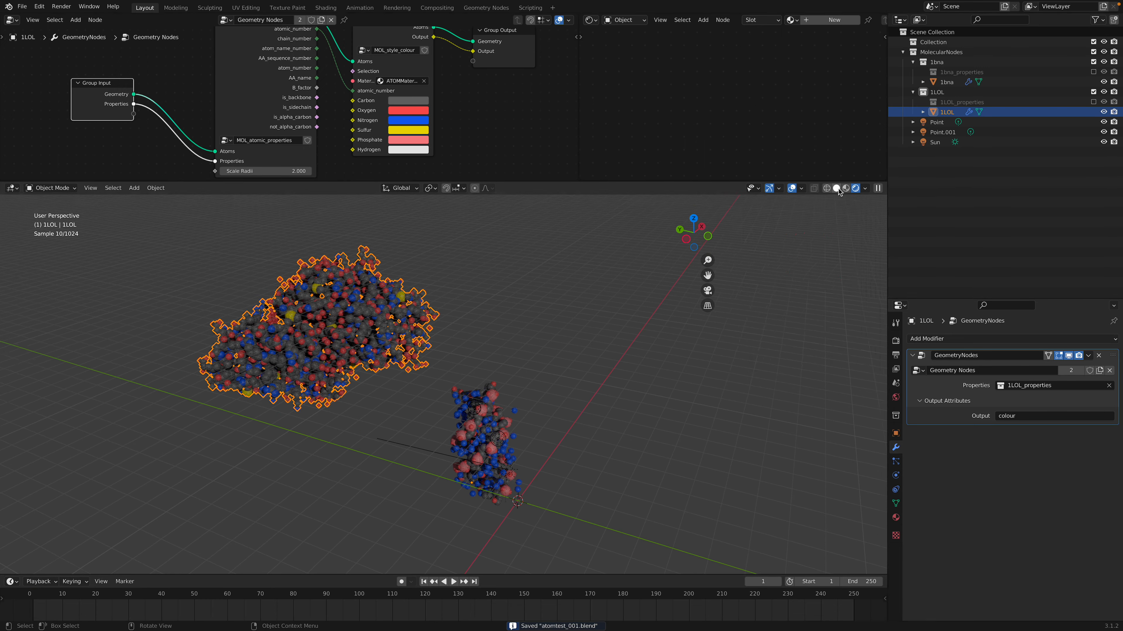
# Step: Set the 3D viewport to solid shading and deselect the 1LOL molecule
pyautogui.click(836, 188)
pyautogui.moveTo(508, 340); pyautogui.dragTo(513, 344, button='middle')
pyautogui.click(515, 349)
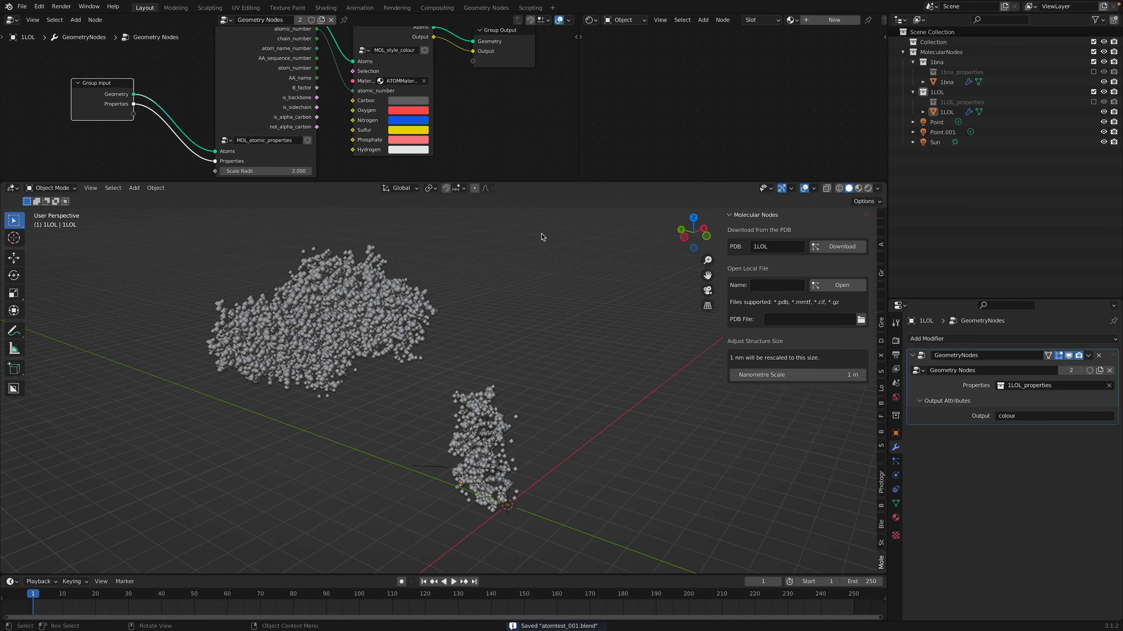
# Step: Enlarge the geometry node editor by making it taller and wider
pyautogui.moveTo(558, 181); pyautogui.dragTo(559, 206)
pyautogui.moveTo(531, 383); pyautogui.dragTo(513, 338, button='middle')
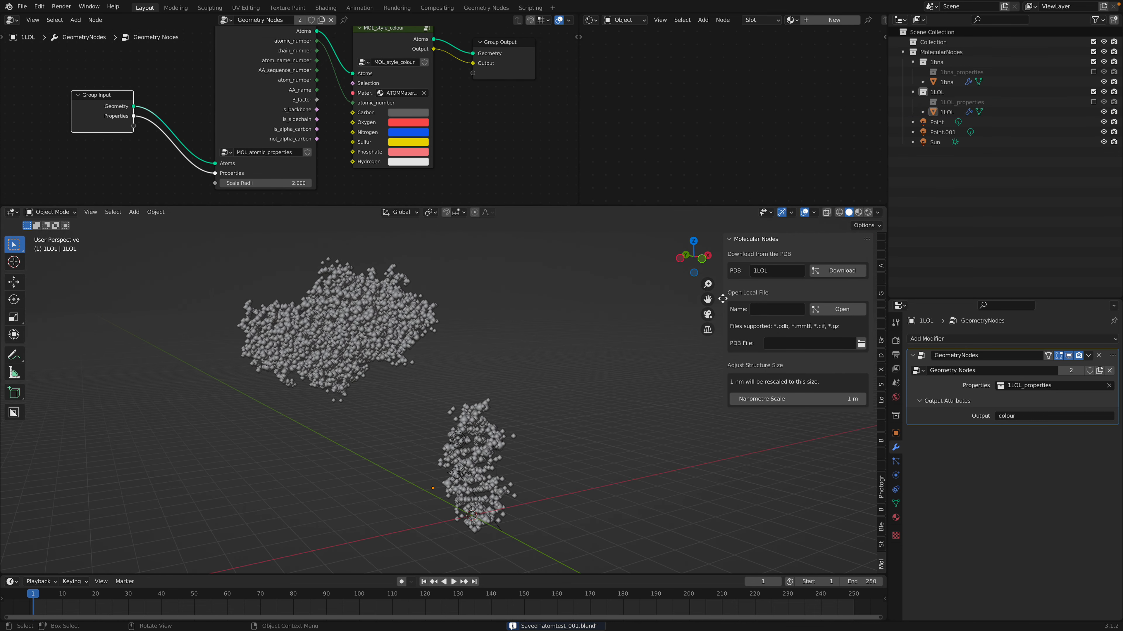
pyautogui.moveTo(574, 206); pyautogui.dragTo(574, 265)
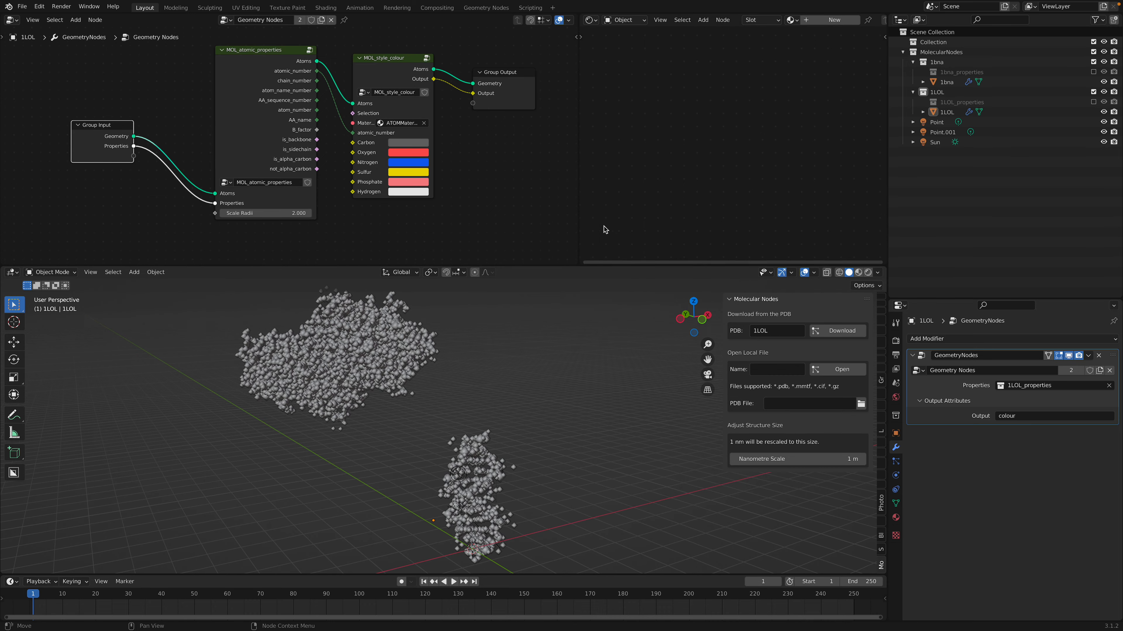
pyautogui.moveTo(578, 191); pyautogui.dragTo(683, 177)
# Step: Rearrange the geometry nodes, spreading Group Output, MOL_style_colour, MOL_atomic_properties and Group Input farther apart
pyautogui.moveTo(637, 169); pyautogui.dragTo(654, 205, button='middle')
pyautogui.scroll(2, 610, 160)
pyautogui.moveTo(569, 115); pyautogui.dragTo(600, 106)
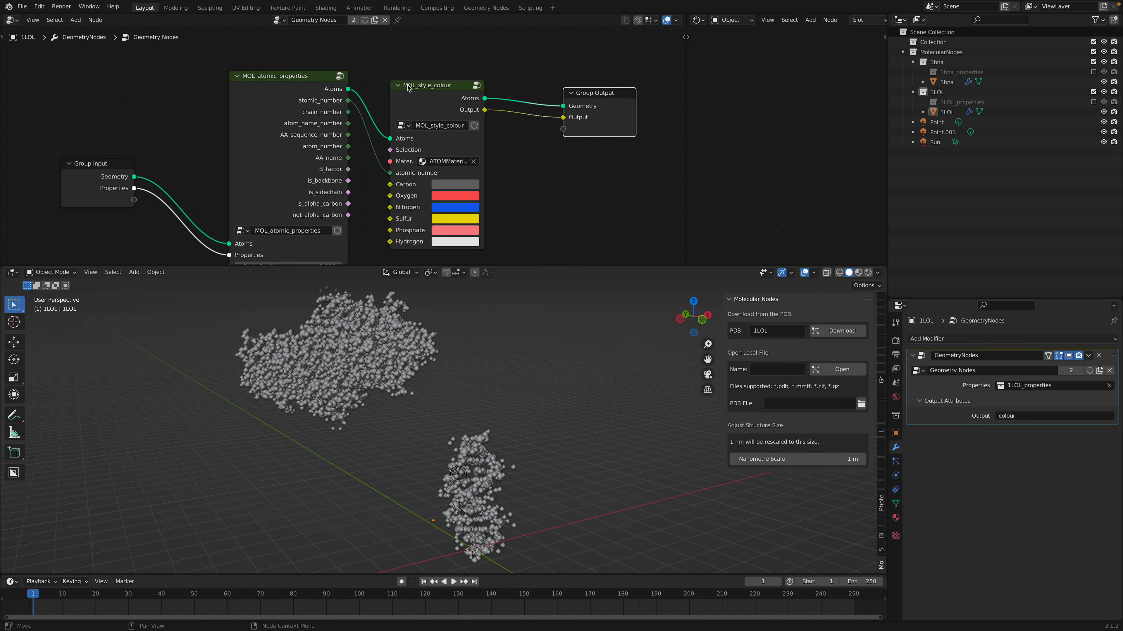
pyautogui.moveTo(405, 87); pyautogui.dragTo(398, 60)
pyautogui.moveTo(303, 83); pyautogui.dragTo(277, 71)
pyautogui.moveTo(103, 175); pyautogui.dragTo(81, 148)
pyautogui.scroll(-1, 291, 164)
pyautogui.moveTo(411, 186); pyautogui.dragTo(329, 184, button='middle')
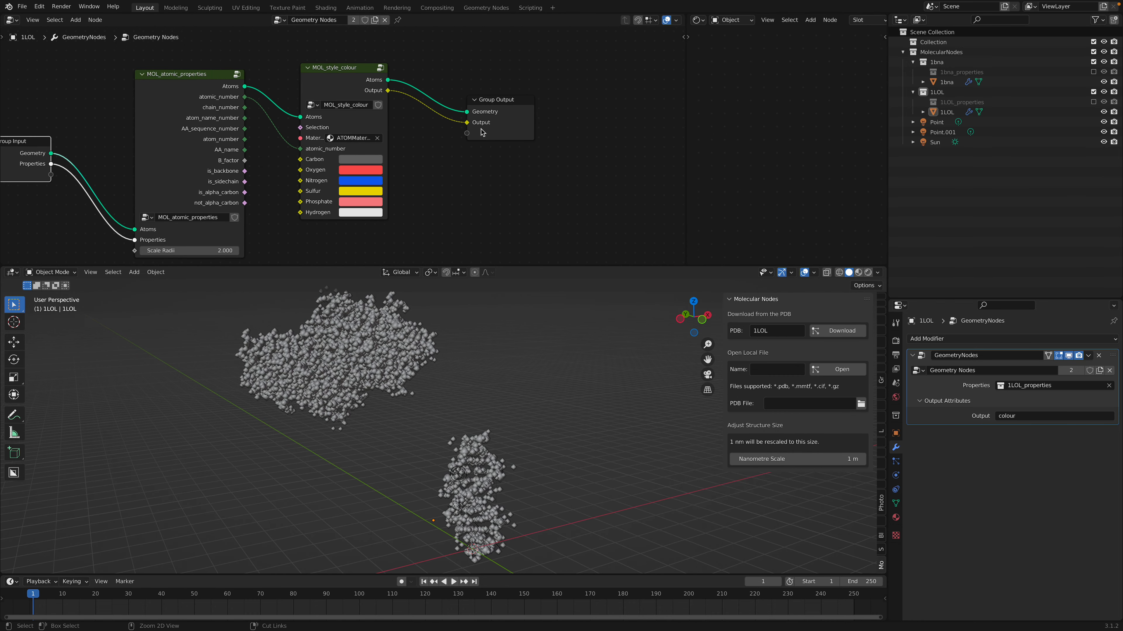
# Step: Save the file and move the Group Output node away from MOL_style_colour to make room between them
pyautogui.hotkey('ctrl', 's')
pyautogui.moveTo(480, 130); pyautogui.dragTo(566, 144)
pyautogui.scroll(-2, 521, 155)
pyautogui.moveTo(486, 145); pyautogui.dragTo(479, 146, button='middle')
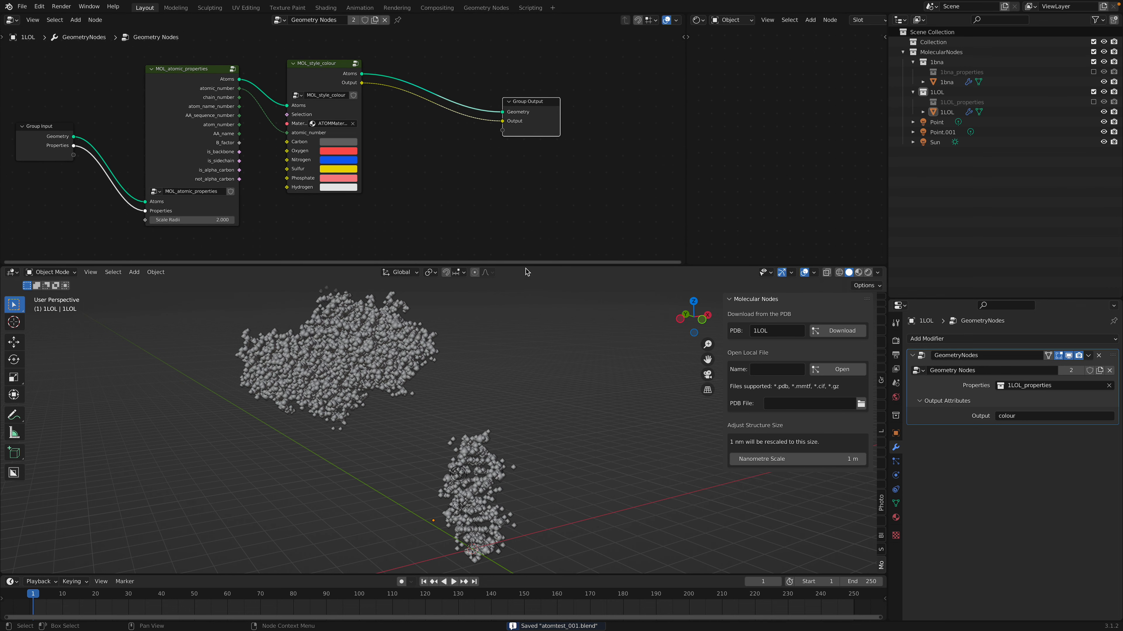
# Step: Make the node editor slightly taller and move the Group Output node farther from MOL_style_colour
pyautogui.moveTo(526, 265); pyautogui.dragTo(526, 283)
pyautogui.moveTo(355, 409); pyautogui.dragTo(424, 436, button='middle')
pyautogui.moveTo(385, 315); pyautogui.dragTo(400, 318, button='middle')
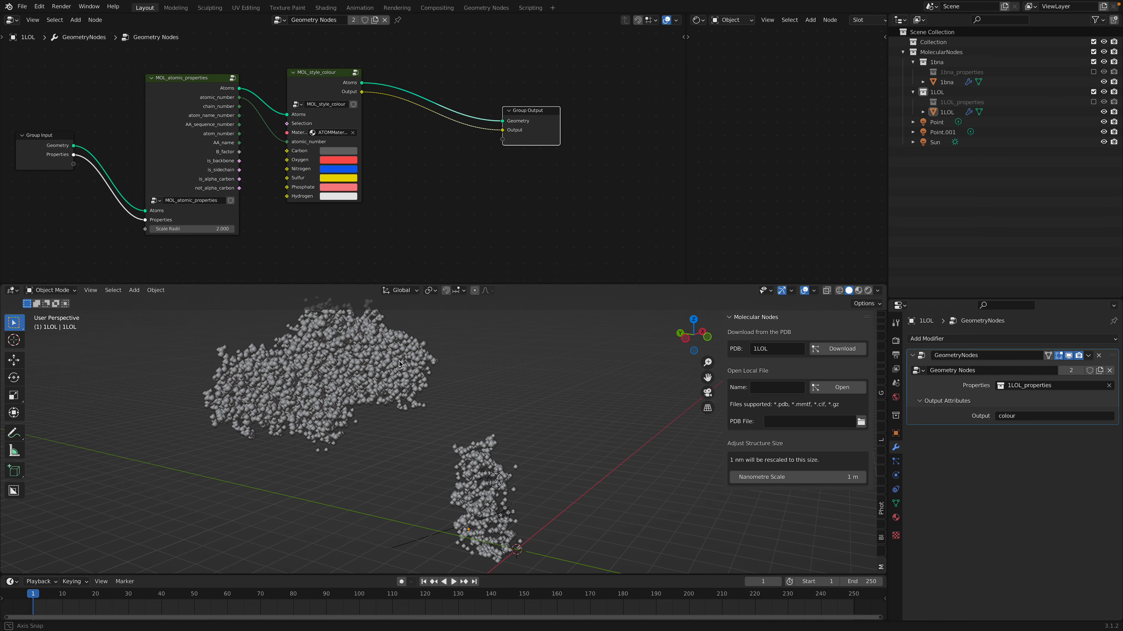
pyautogui.moveTo(538, 121); pyautogui.dragTo(581, 94)
# Step: Add a Points in Volume node from Molecular Nodes and connect its points output to Group Output's Geometry input
pyautogui.hotkey('shift', 'a')
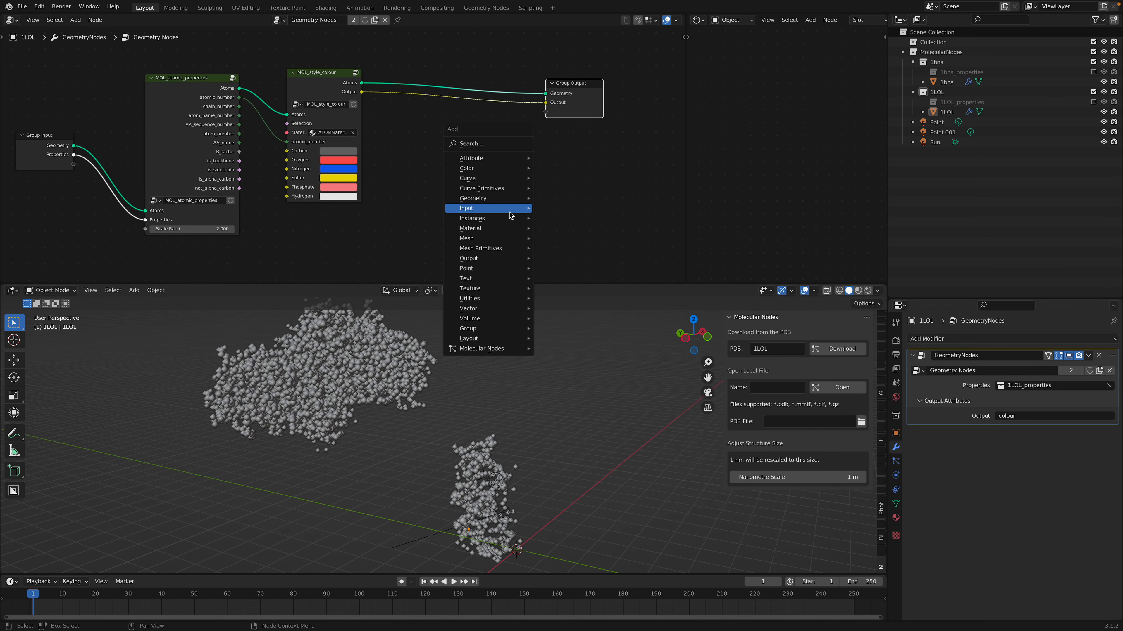
pyautogui.moveTo(498, 347)
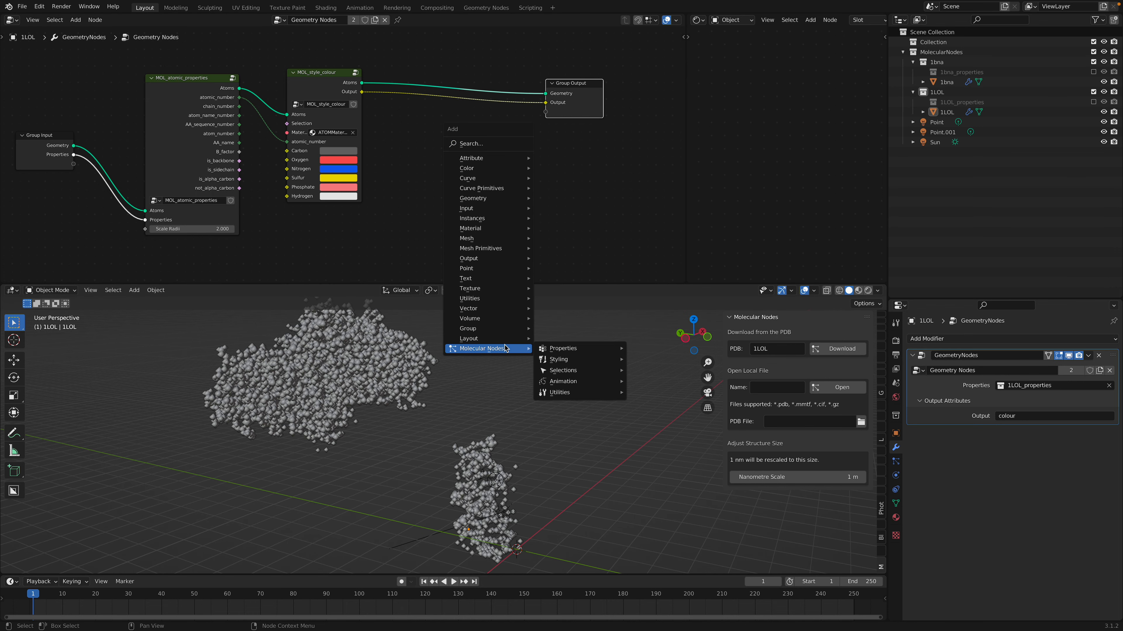
pyautogui.moveTo(576, 358)
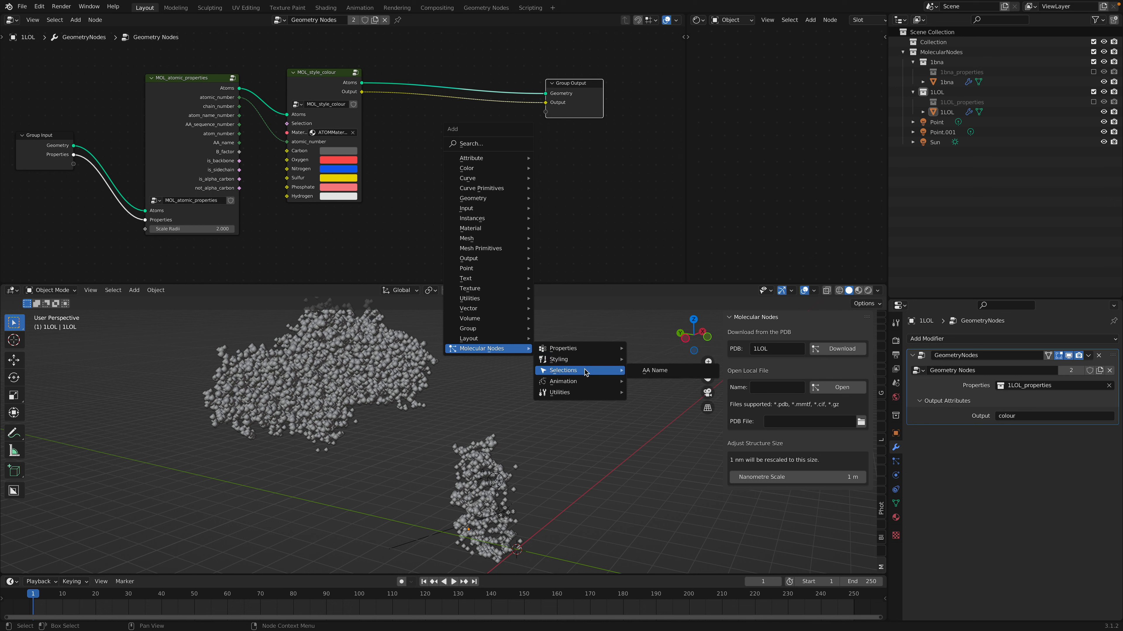
pyautogui.moveTo(594, 383)
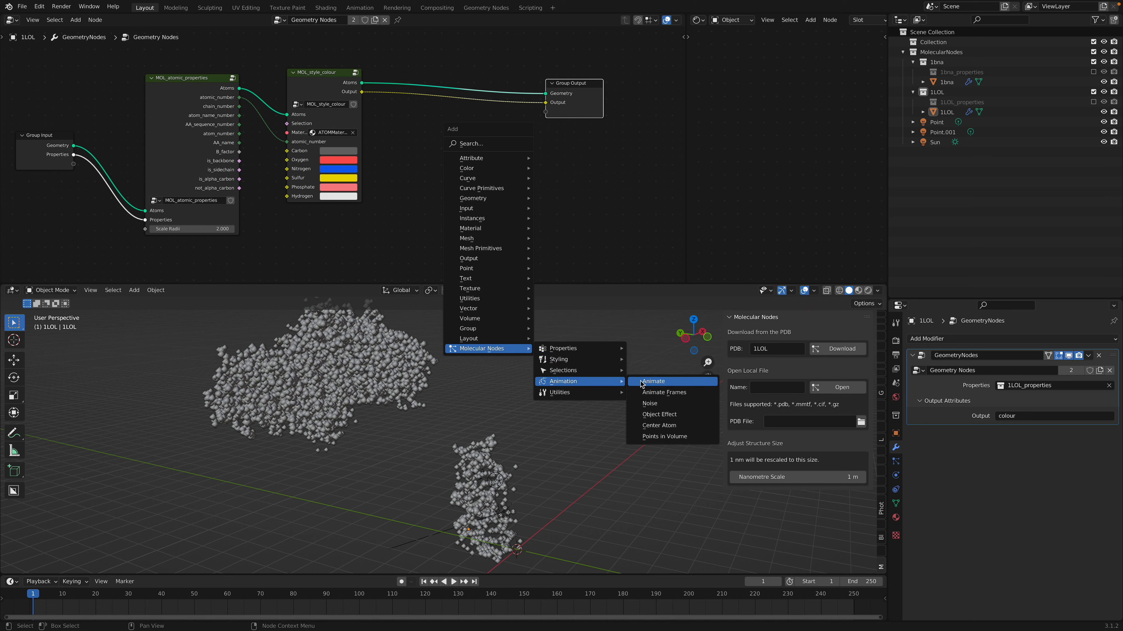
pyautogui.click(670, 437)
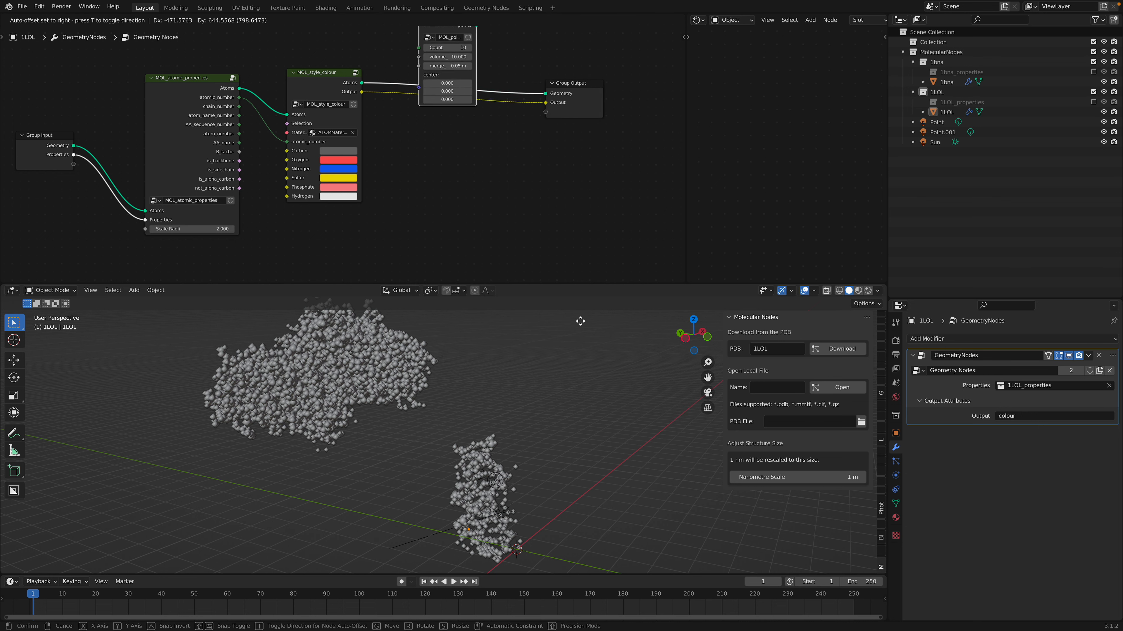
pyautogui.click(622, 422)
pyautogui.moveTo(570, 107); pyautogui.dragTo(522, 113, button='middle')
pyautogui.scroll(2, 522, 113)
pyautogui.click(578, 82)
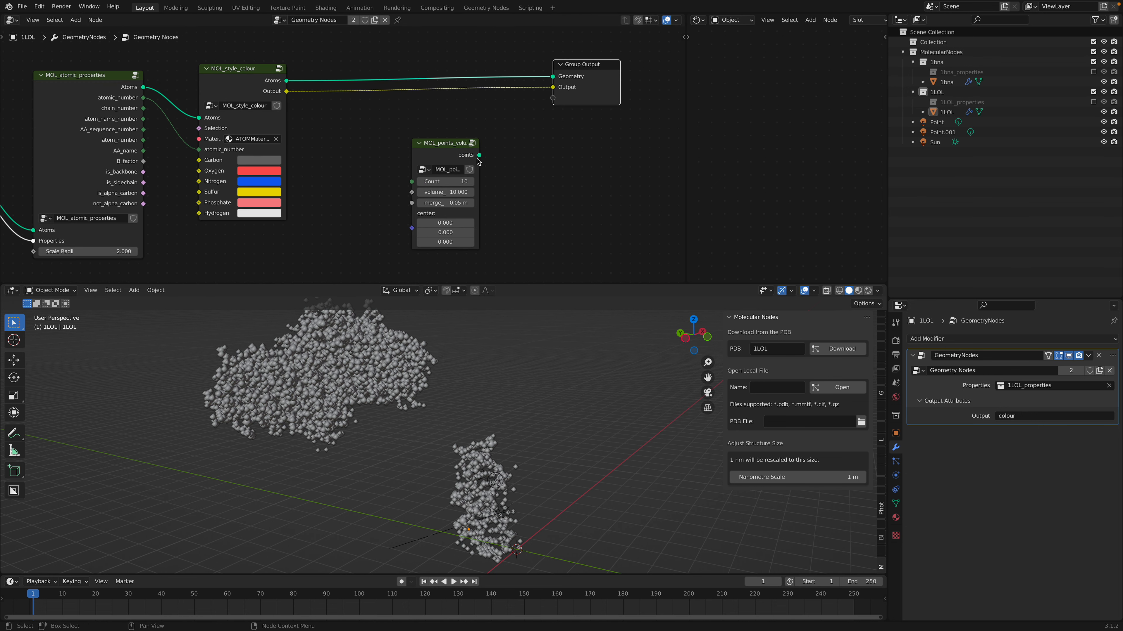
pyautogui.moveTo(480, 156); pyautogui.dragTo(553, 77)
# Step: Set the MOL_points_volume count to 1000 and reduce its volume size
pyautogui.moveTo(445, 181); pyautogui.dragTo(464, 182)
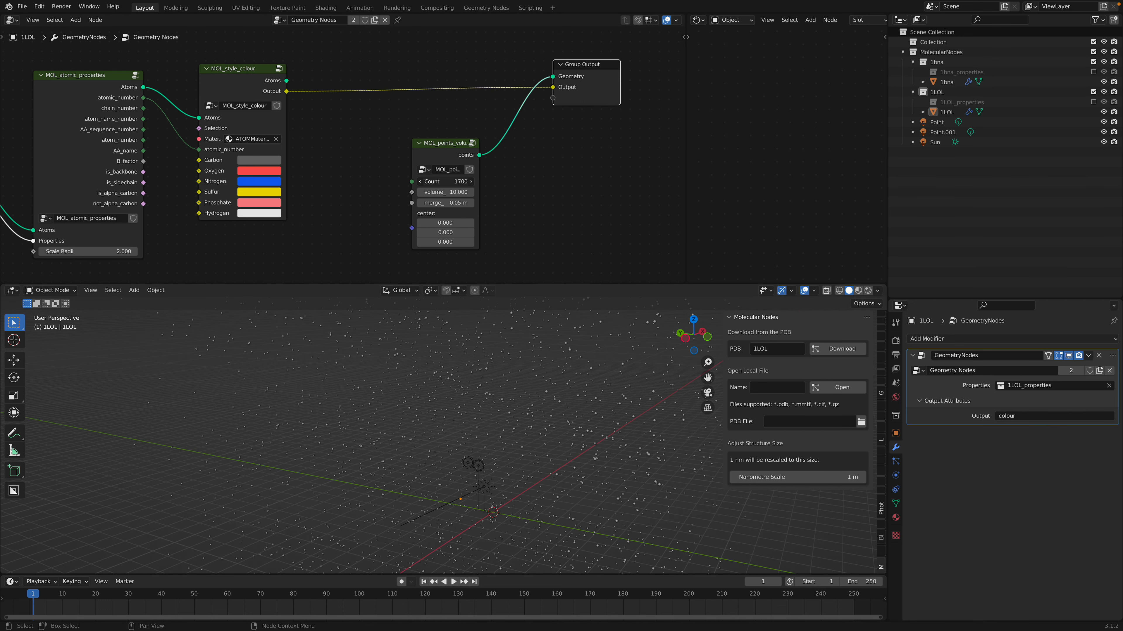
pyautogui.moveTo(442, 192)
pyautogui.mouseDown()
pyautogui.moveTo(428, 192)
pyautogui.moveTo(495, 192)
pyautogui.moveTo(442, 192)
pyautogui.mouseUp()
pyautogui.scroll(4, 571, 424)
pyautogui.keyDown('shift'); pyautogui.moveTo(596, 482); pyautogui.dragTo(537, 403, button='middle'); pyautogui.keyUp('shift')
pyautogui.scroll(1, 537, 406)
pyautogui.click(446, 181)
pyautogui.write('1000')
pyautogui.press('Return')
# Step: Reduce the MOL_points_volume volume size further to 0.520
pyautogui.moveTo(558, 417); pyautogui.dragTo(500, 363, button='middle')
pyautogui.scroll(1, 538, 446)
pyautogui.moveTo(449, 193)
pyautogui.mouseDown()
pyautogui.moveTo(480, 194)
pyautogui.moveTo(446, 194)
pyautogui.mouseUp()
pyautogui.moveTo(466, 438); pyautogui.dragTo(466, 434, button='middle')
pyautogui.scroll(3, 466, 438)
# Step: Save the file and briefly check the point clouds in material preview before returning to solid shading
pyautogui.hotkey('ctrl', 's')
pyautogui.click(858, 290)
pyautogui.click(848, 291)
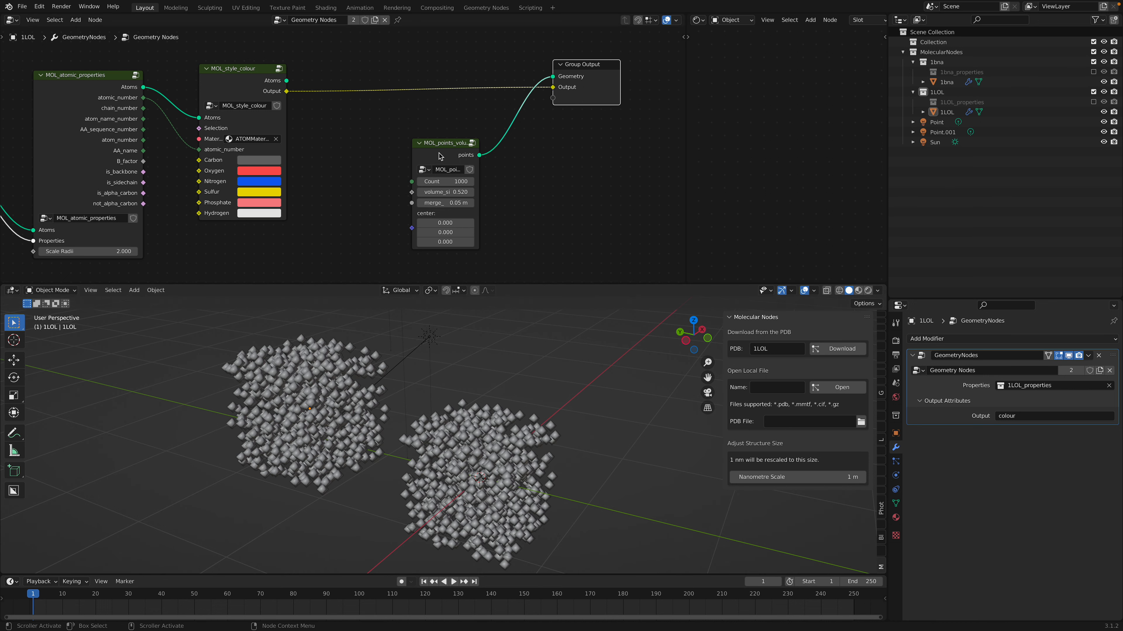
# Step: Spread the Group Output and MOL_points_volume nodes apart to make room between them
pyautogui.moveTo(456, 142); pyautogui.dragTo(466, 131)
pyautogui.moveTo(583, 64); pyautogui.dragTo(607, 64)
pyautogui.click(466, 131)
pyautogui.moveTo(466, 131); pyautogui.dragTo(460, 128)
# Step: Add a Molecular Nodes Noise node between MOL_points_volume and Group Output
pyautogui.hotkey('shift', 'a')
pyautogui.moveTo(519, 232)
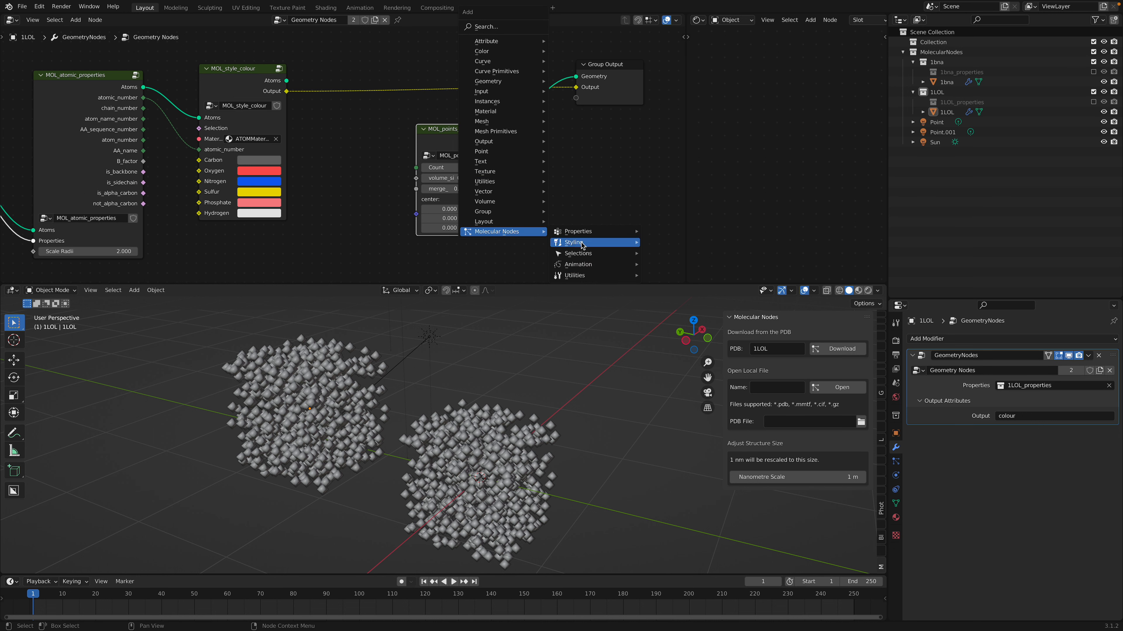
pyautogui.moveTo(593, 276)
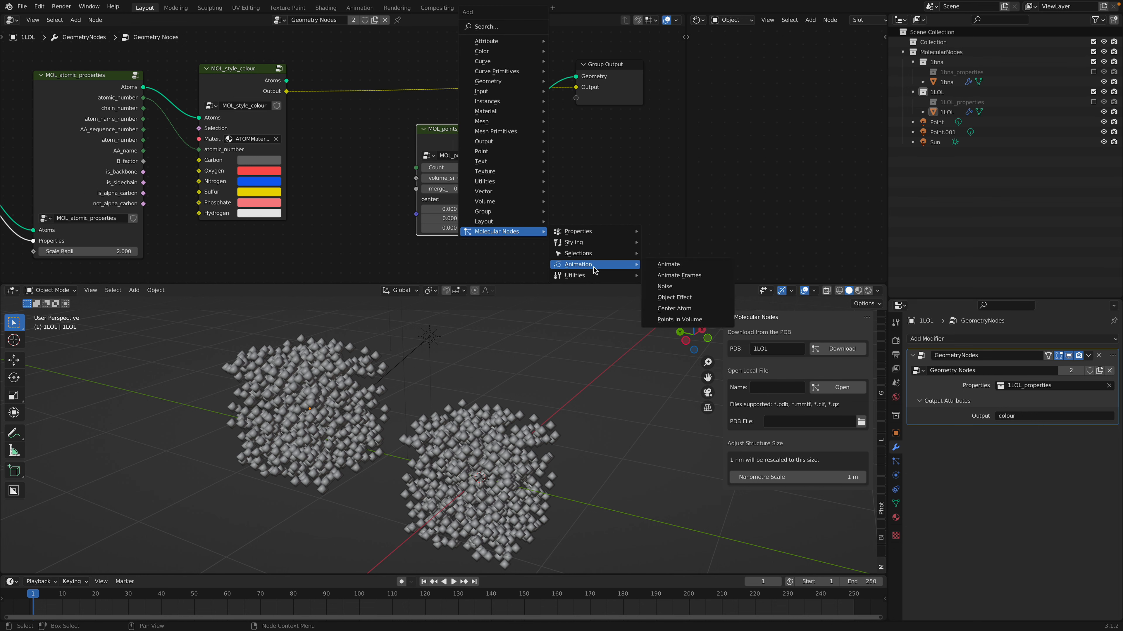
pyautogui.click(665, 286)
pyautogui.click(629, 216)
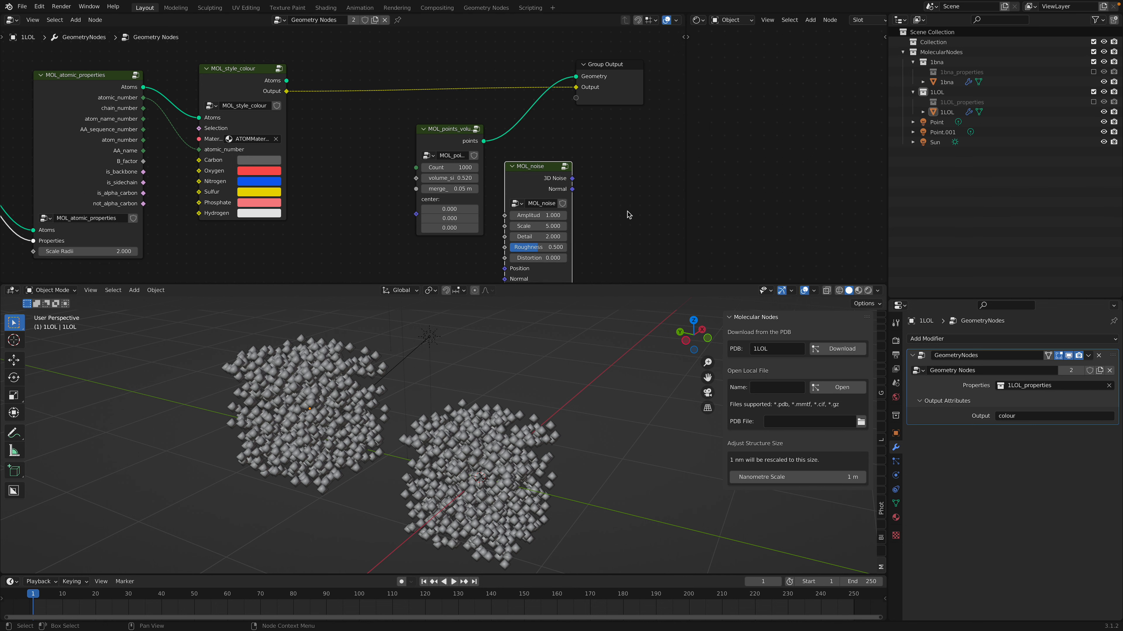
# Step: Place MOL_noise below MOL_points_volume, shift Group Output farther away, and make the node editor taller
pyautogui.moveTo(629, 216); pyautogui.dragTo(523, 190, button='middle')
pyautogui.moveTo(519, 38); pyautogui.dragTo(590, 37)
pyautogui.moveTo(437, 150); pyautogui.dragTo(388, 221)
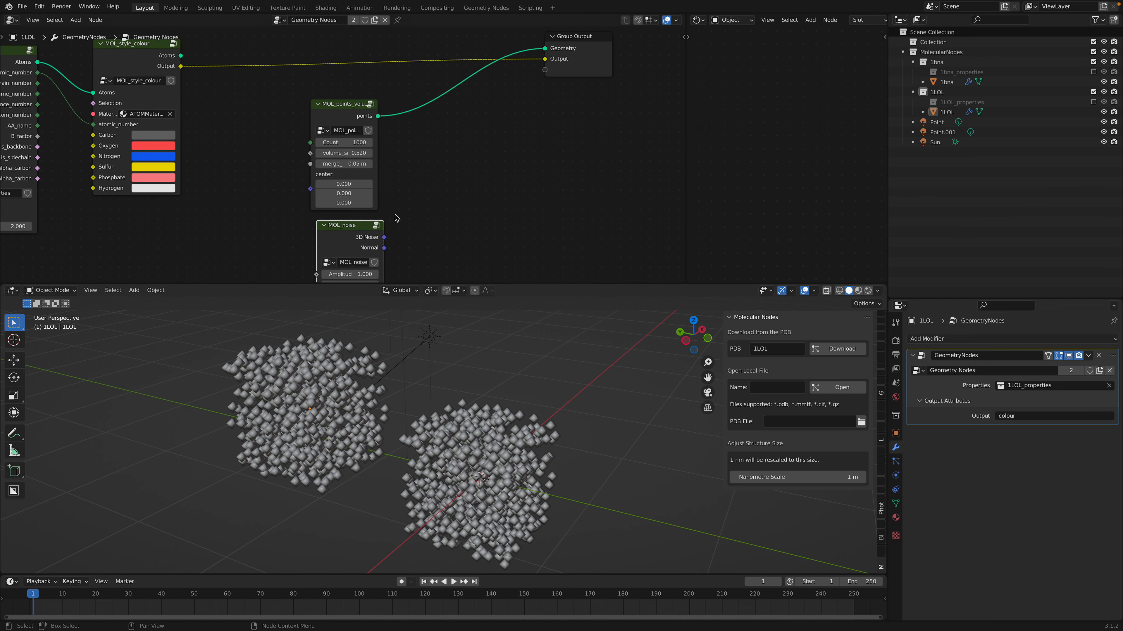
pyautogui.moveTo(388, 221); pyautogui.dragTo(388, 215, button='middle')
pyautogui.moveTo(499, 283); pyautogui.dragTo(498, 375)
pyautogui.moveTo(416, 329); pyautogui.dragTo(356, 312, button='middle')
pyautogui.moveTo(453, 192); pyautogui.dragTo(454, 194, button='middle')
# Step: Insert a Set Position node on the link between MOL_points_volume and Group Output
pyautogui.hotkey('shift', 'a')
pyautogui.moveTo(454, 193)
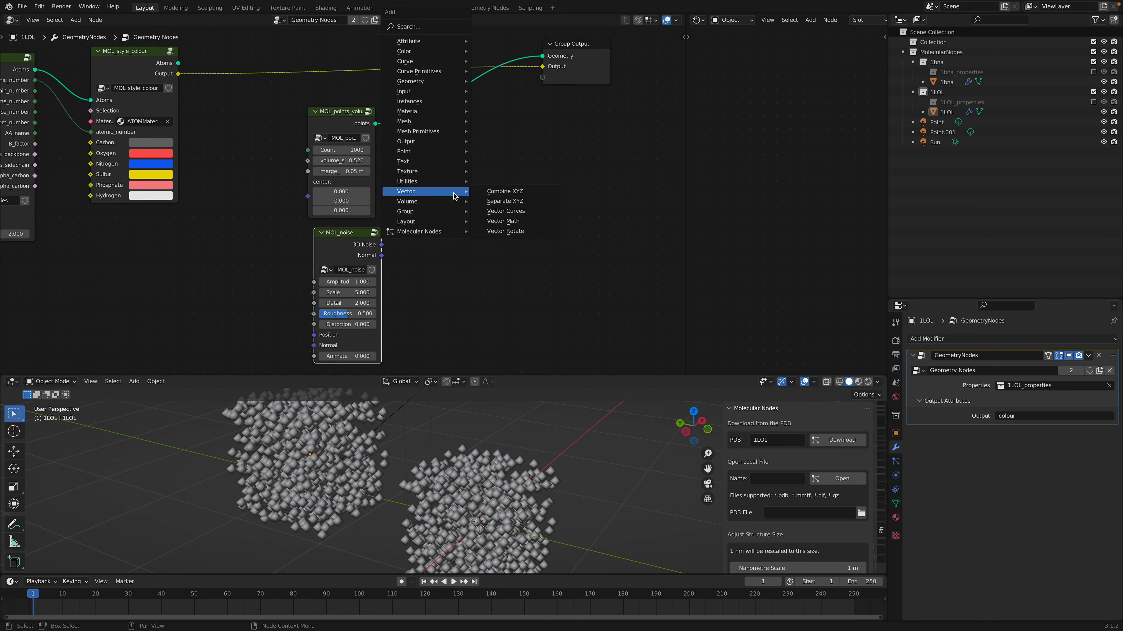
pyautogui.click(431, 27)
pyautogui.write('set p')
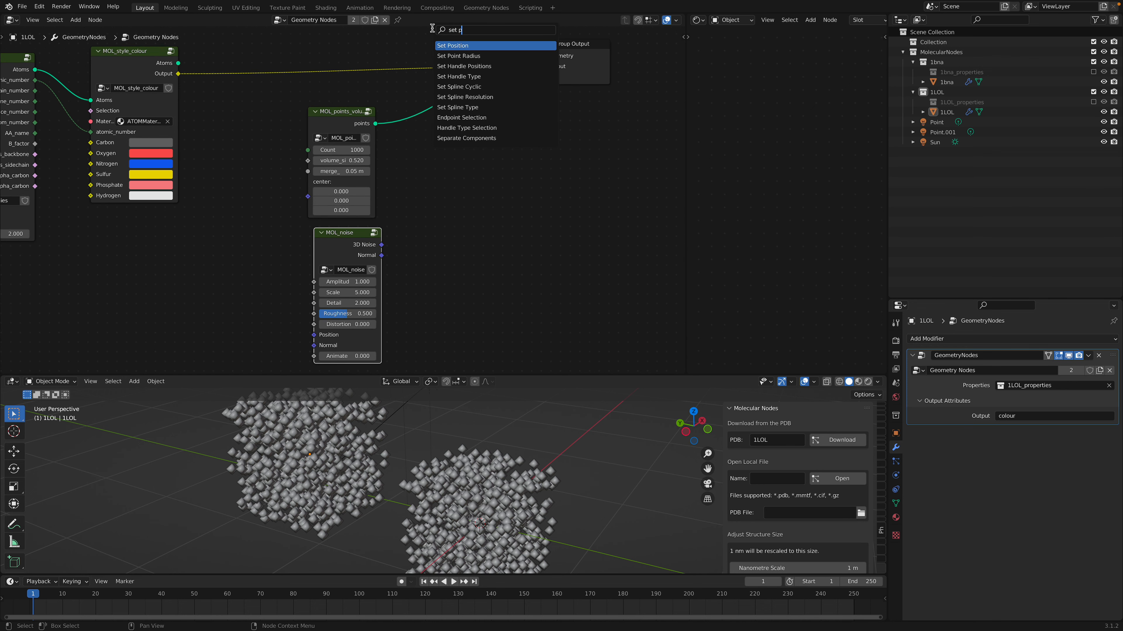
pyautogui.press('Return')
pyautogui.click(420, 113)
pyautogui.moveTo(434, 97); pyautogui.dragTo(440, 126)
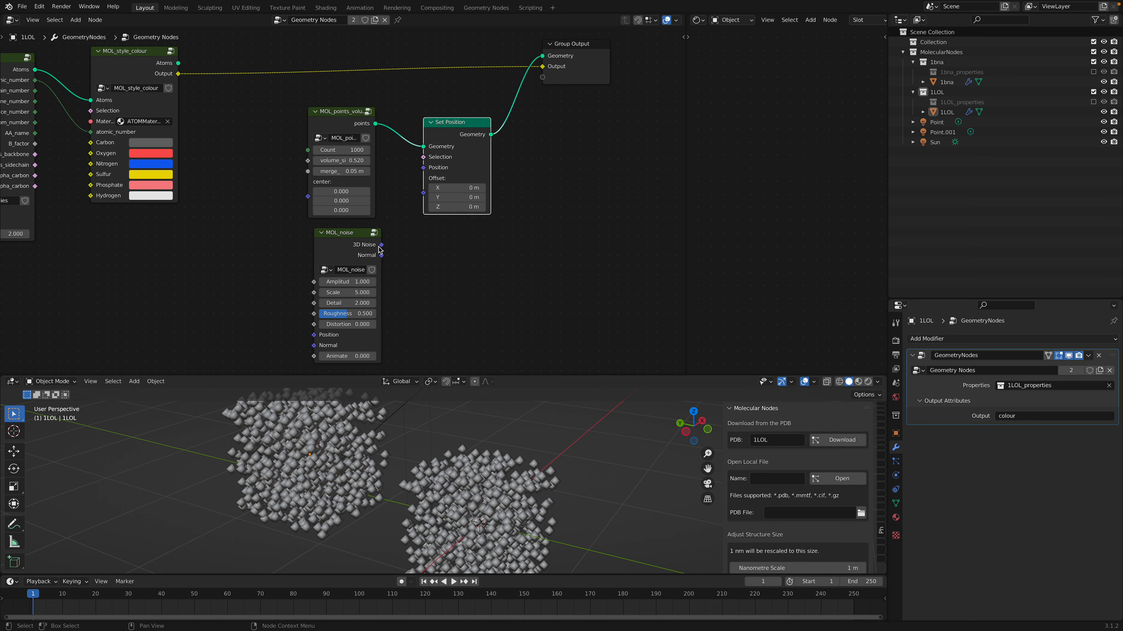
# Step: Connect MOL_noise's 3D Noise output to the Set Position Offset and set the noise amplitude to 0.500
pyautogui.moveTo(380, 246); pyautogui.dragTo(423, 193)
pyautogui.moveTo(373, 277); pyautogui.dragTo(353, 279)
pyautogui.moveTo(354, 289); pyautogui.dragTo(381, 269, button='middle')
# Step: Add a Position input node and place it to the left of MOL_noise
pyautogui.hotkey('shift', 'a')
pyautogui.click(271, 276)
pyautogui.write('position')
pyautogui.press('Return')
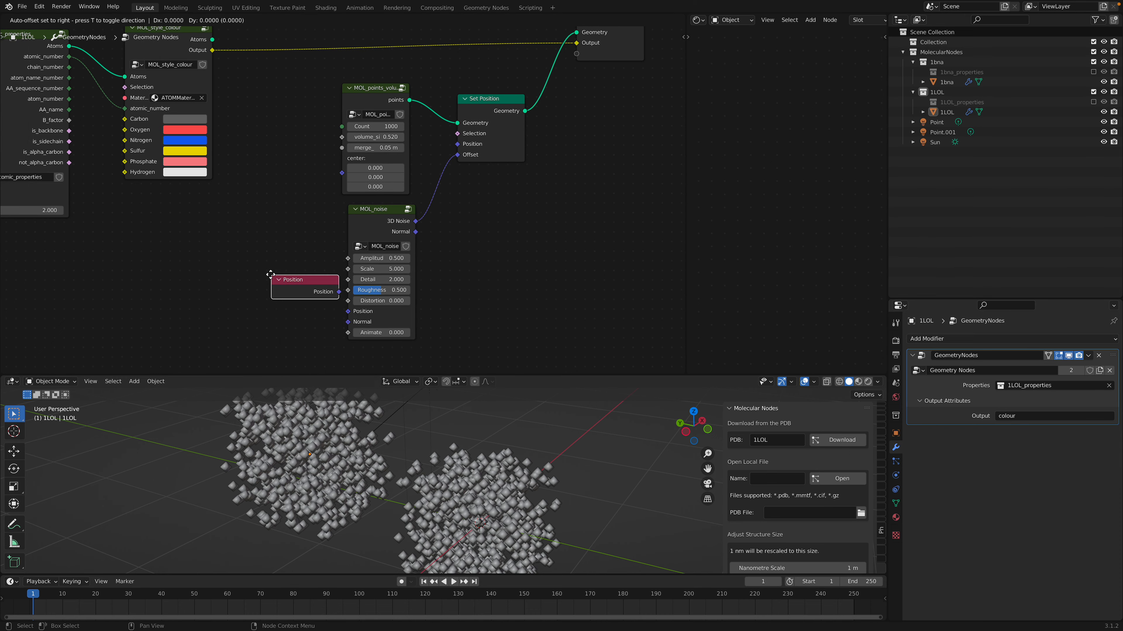
pyautogui.moveTo(216, 289); pyautogui.dragTo(189, 286)
# Step: Add a Vector Math Add node and connect it between the Position node and MOL_noise's Position input
pyautogui.hotkey('shift', 'a')
pyautogui.click(273, 276)
pyautogui.write('vec')
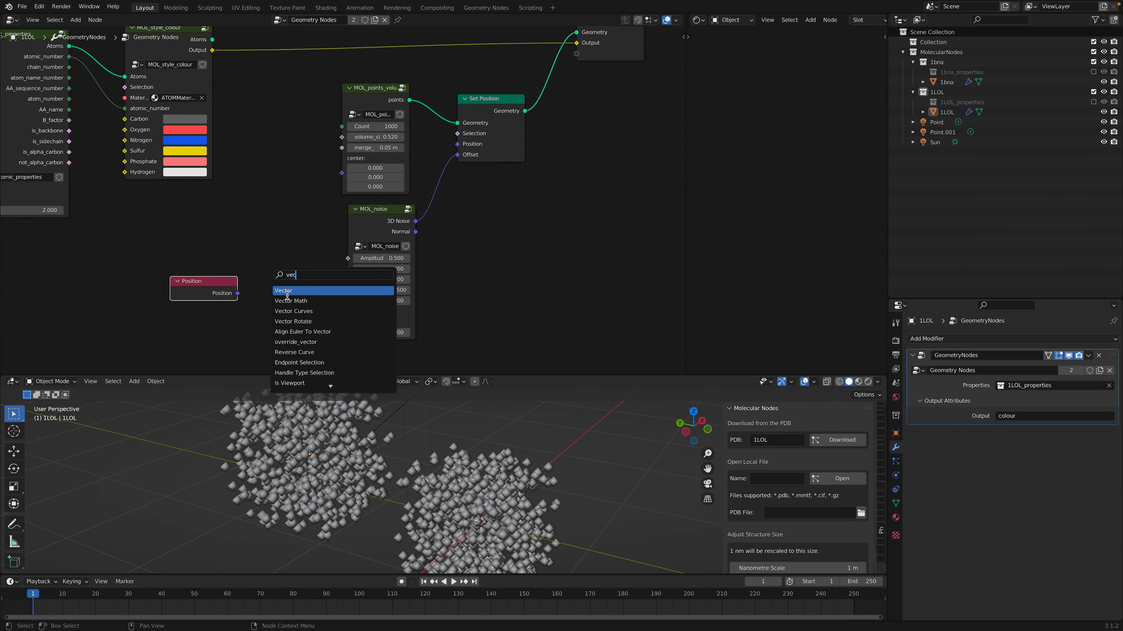
pyautogui.click(283, 300)
pyautogui.click(276, 291)
pyautogui.moveTo(259, 284); pyautogui.dragTo(263, 256, button='middle')
pyautogui.moveTo(241, 265); pyautogui.dragTo(266, 284)
pyautogui.moveTo(333, 256); pyautogui.dragTo(359, 284)
# Step: Set the Add node's X value to 4.940, the MOL_noise Scale to 4.100 and its Animate value to 4.900
pyautogui.moveTo(296, 306); pyautogui.dragTo(331, 306)
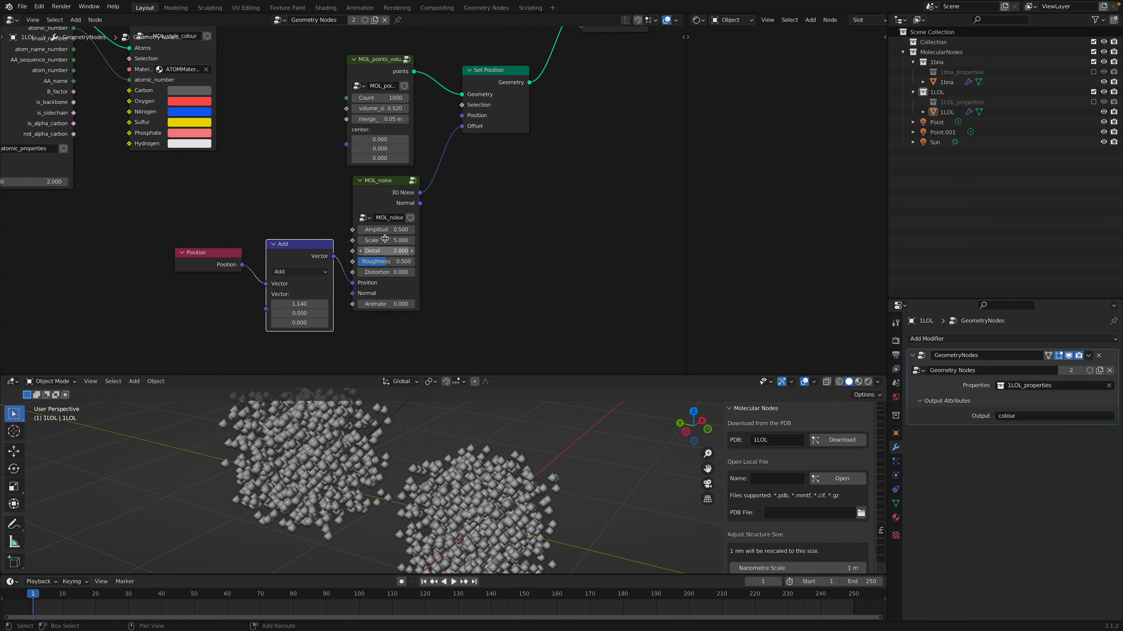
pyautogui.moveTo(389, 240); pyautogui.dragTo(360, 240)
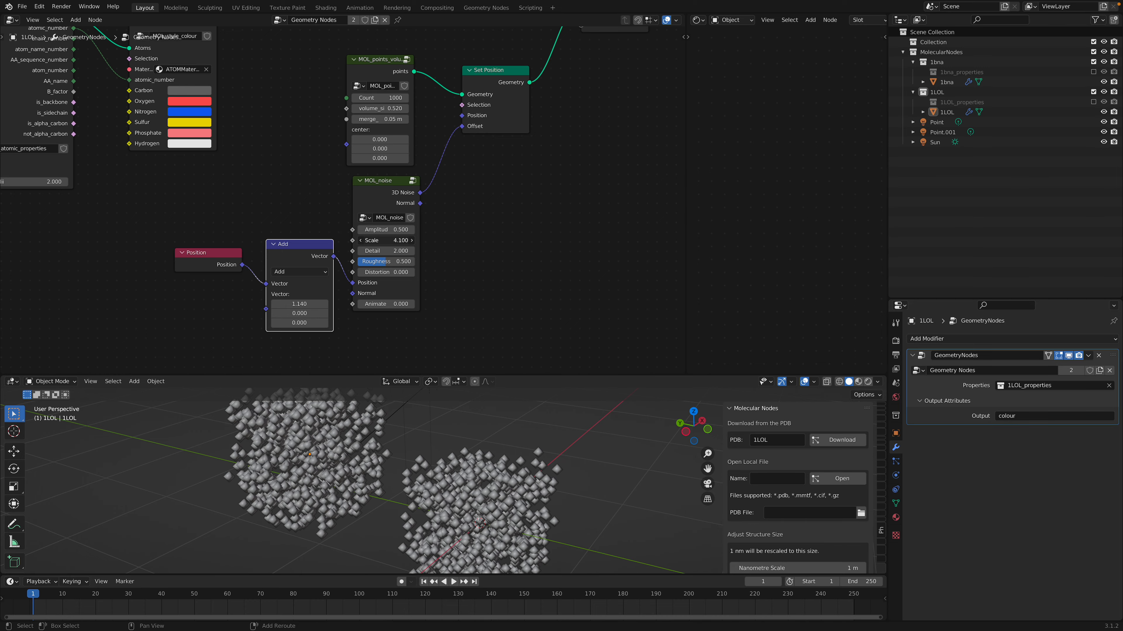
pyautogui.moveTo(299, 304); pyautogui.dragTo(531, 304)
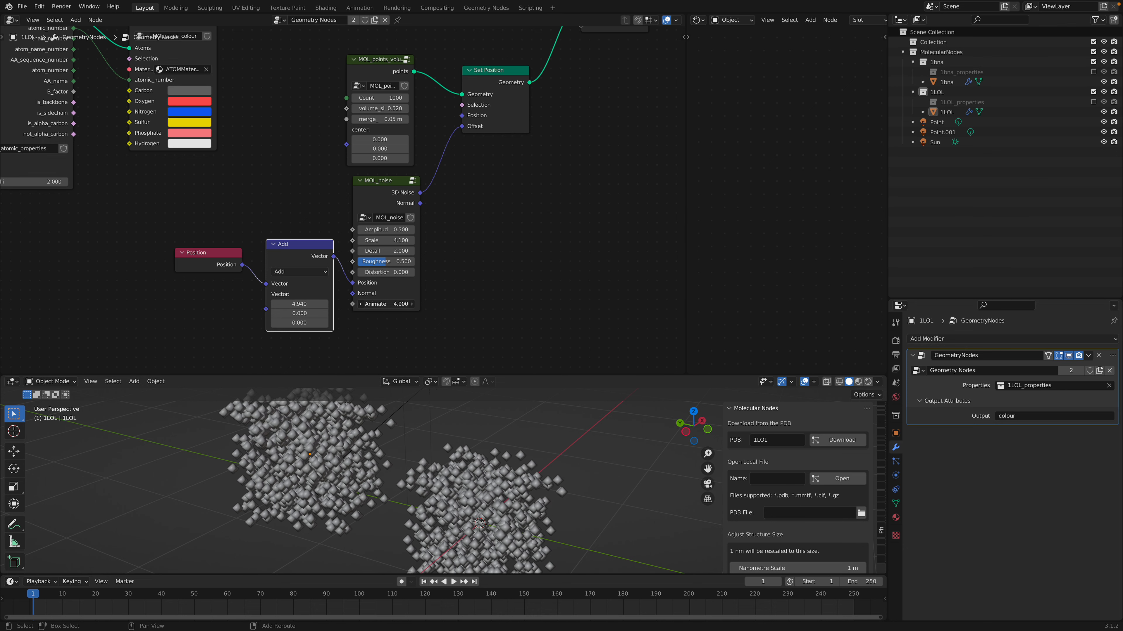
# Step: Replace the Position and Add nodes with a Scene Time node and connect its Seconds output to MOL_noise's Animate input
pyautogui.press('x')
pyautogui.hotkey('shift', 'a')
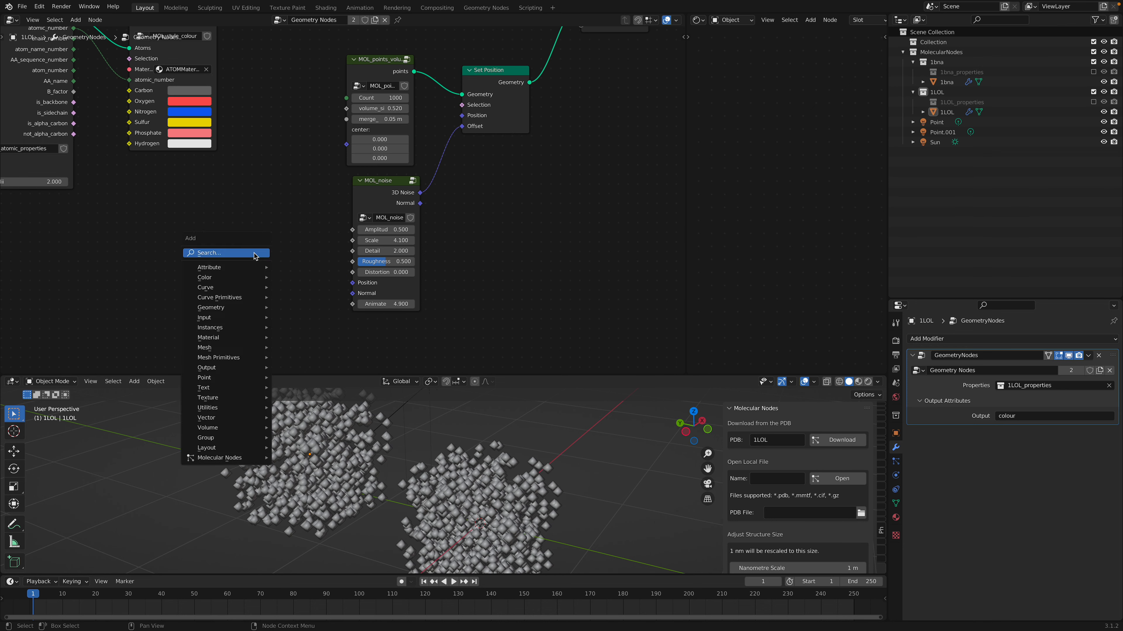
pyautogui.click(261, 256)
pyautogui.write('fra')
pyautogui.write('time')
pyautogui.click(264, 271)
pyautogui.click(259, 286)
pyautogui.moveTo(315, 279); pyautogui.dragTo(352, 303)
pyautogui.moveTo(316, 288); pyautogui.dragTo(285, 292)
# Step: Play the animation to check the noise motion of both point clouds, and stop playback
pyautogui.press('space')
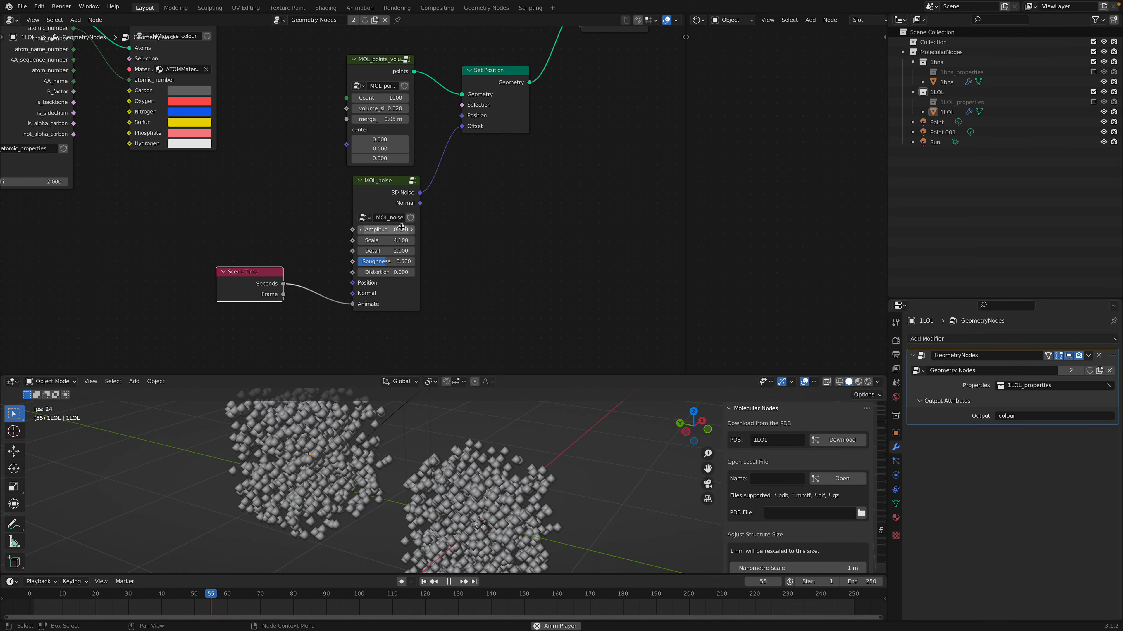
pyautogui.scroll(-1, 445, 261)
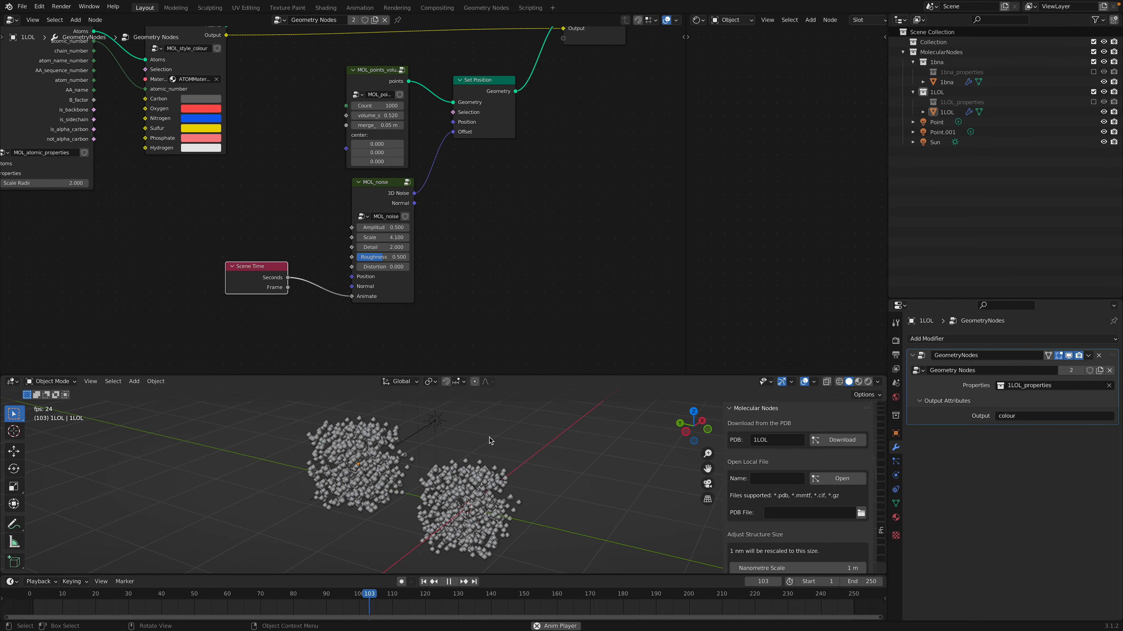
pyautogui.press('space')
# Step: Connect MOL_style_colour's Atoms output to Group Output's Geometry input
pyautogui.moveTo(485, 213); pyautogui.dragTo(470, 284, button='middle')
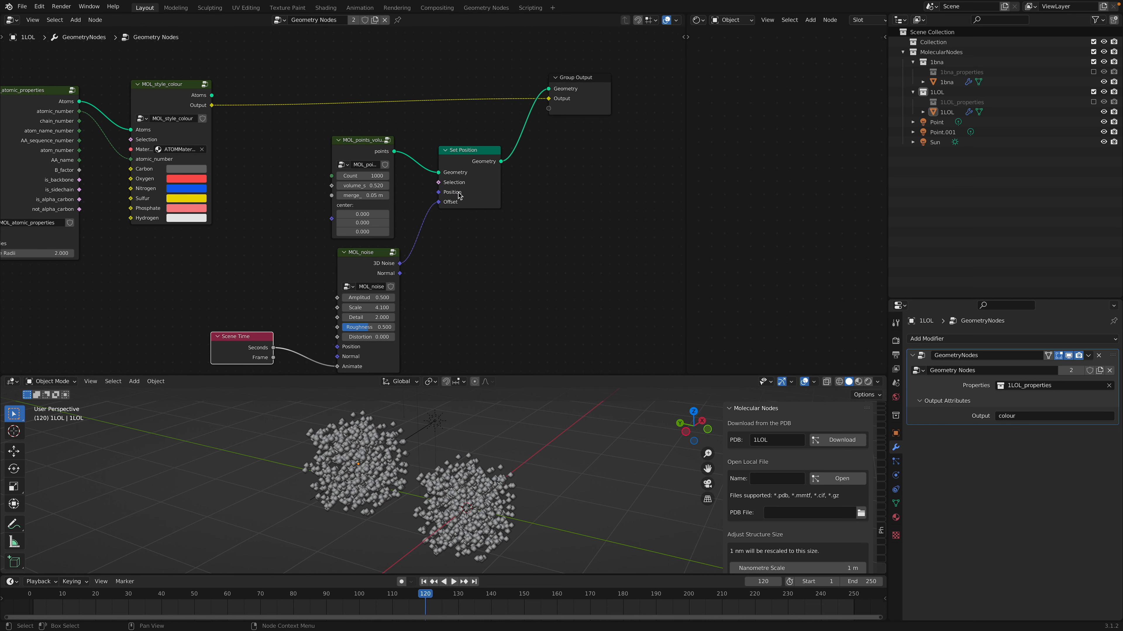
pyautogui.moveTo(301, 138); pyautogui.dragTo(343, 146, button='middle')
pyautogui.moveTo(220, 93); pyautogui.dragTo(591, 97)
# Step: Reposition the Set Position node and delete the MOL_points_volume node
pyautogui.click(497, 161)
pyautogui.scroll(-2, 497, 167)
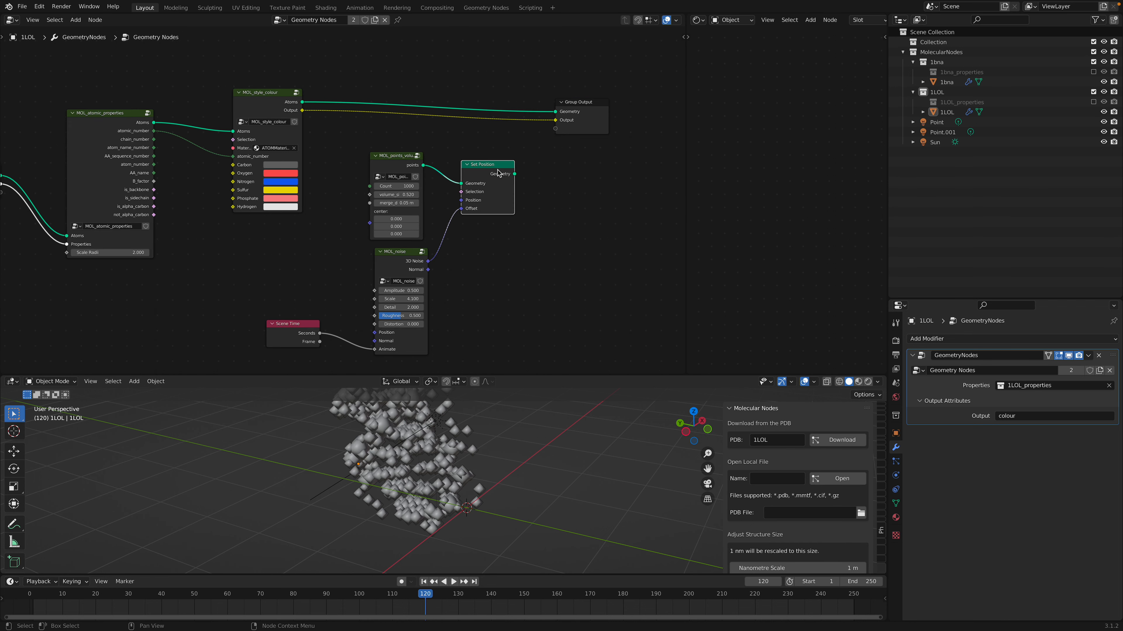
pyautogui.moveTo(494, 168); pyautogui.dragTo(494, 176, button='middle')
pyautogui.moveTo(481, 173); pyautogui.dragTo(473, 167)
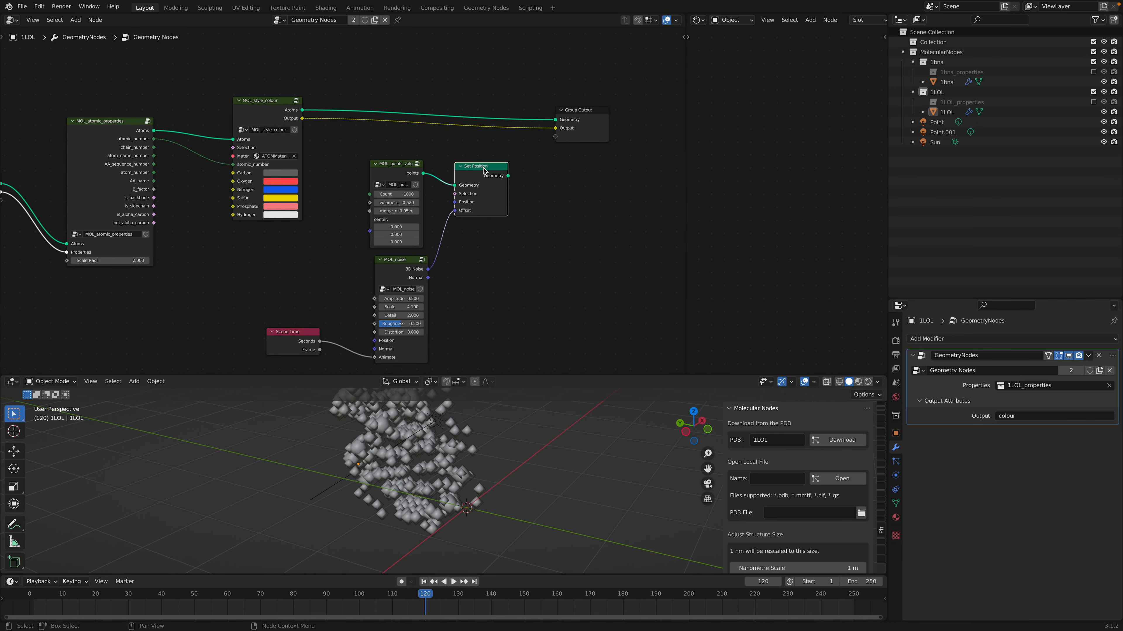
pyautogui.click(411, 172)
pyautogui.scroll(1, 411, 172)
pyautogui.press('x')
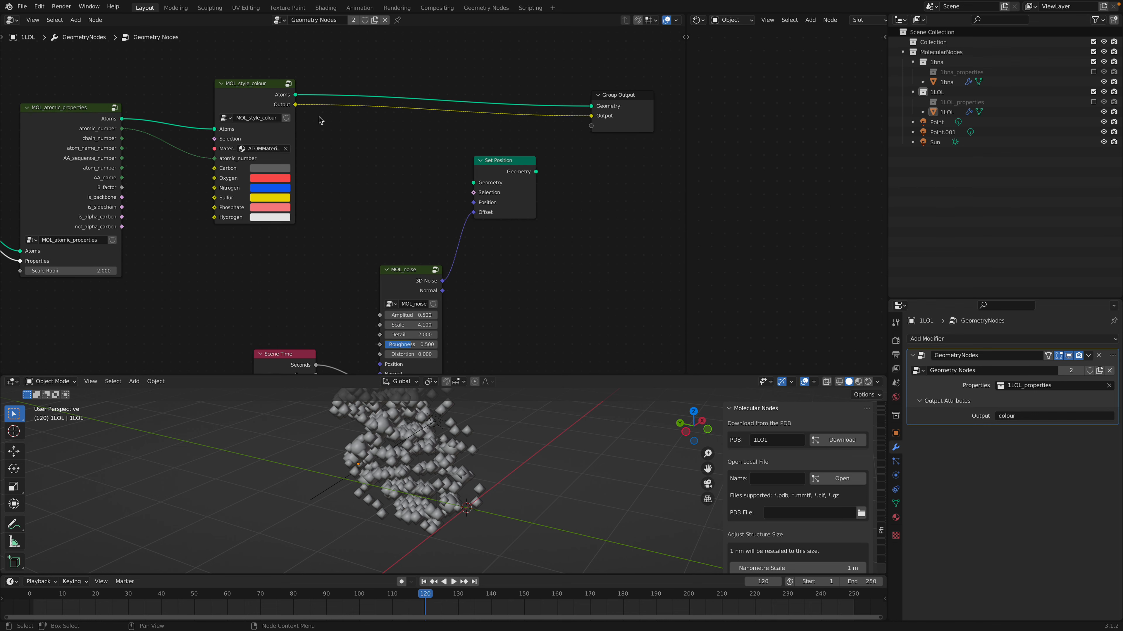
# Step: Route MOL_style_colour's Atoms through Set Position to Group Output's Geometry and play the animation to preview the moving atoms
pyautogui.moveTo(296, 95); pyautogui.dragTo(508, 152)
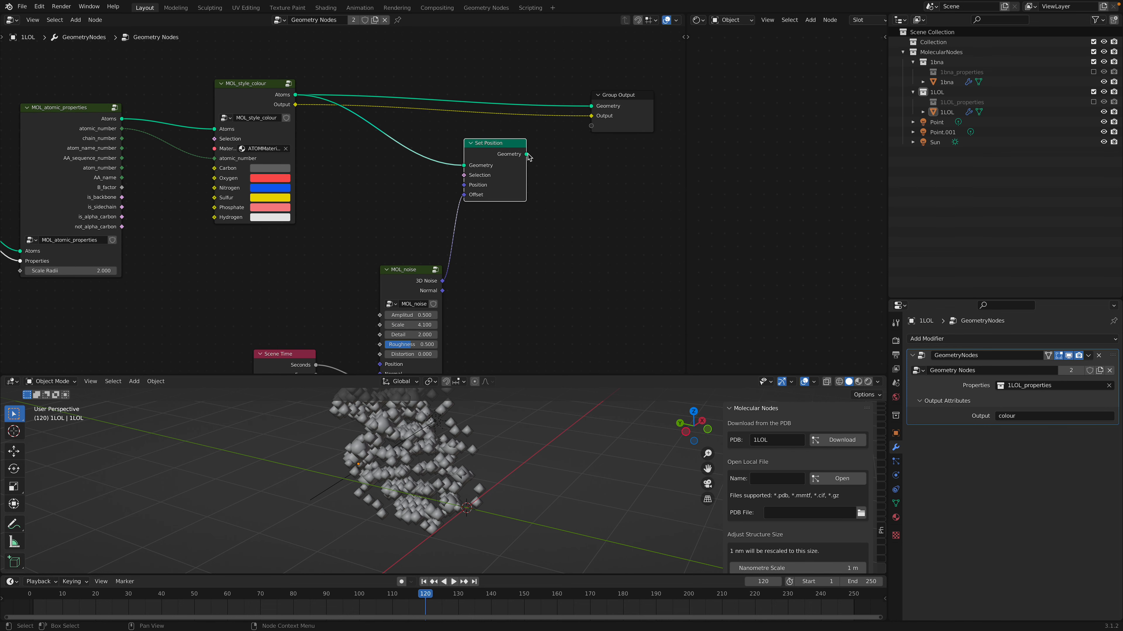
pyautogui.moveTo(602, 111); pyautogui.dragTo(600, 108)
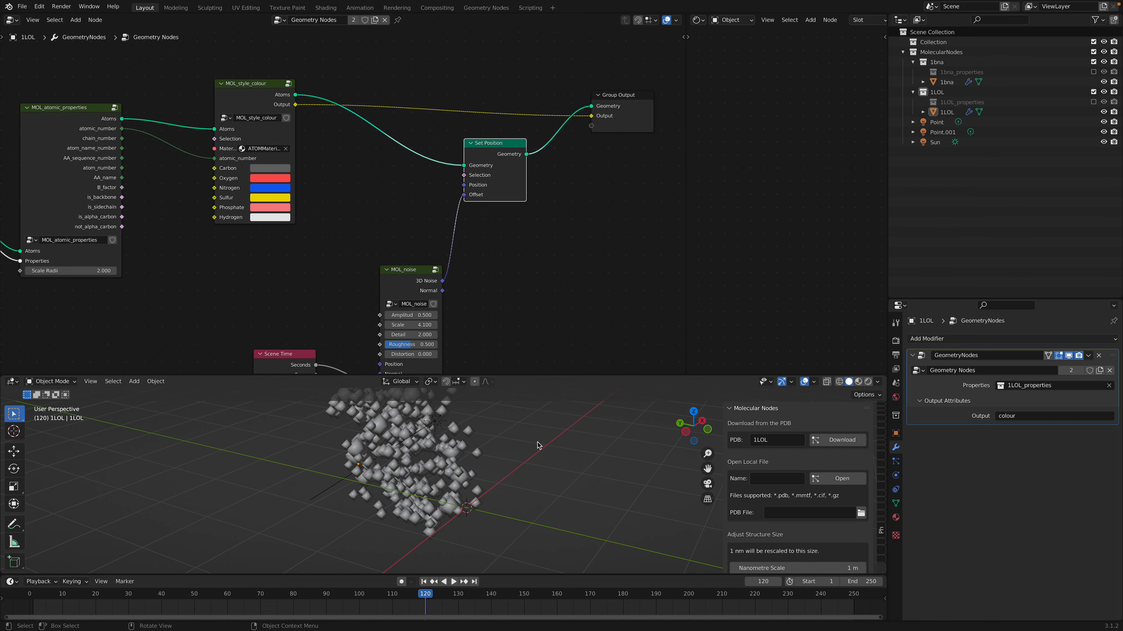
pyautogui.press('space')
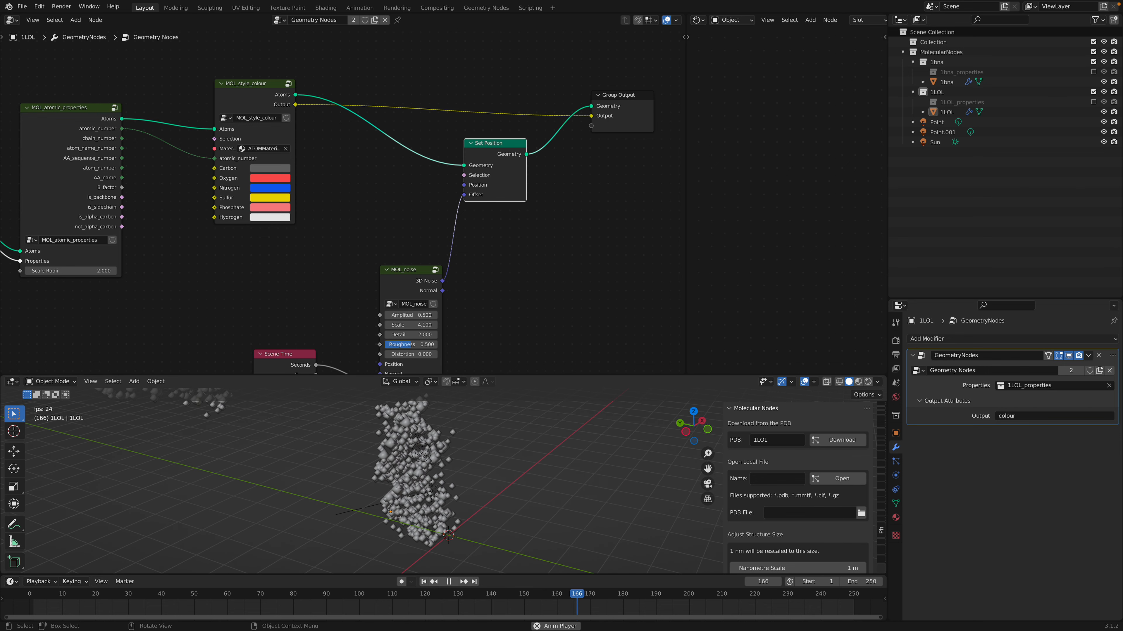
pyautogui.press('space')
# Step: Reconnect MOL_style_colour's Atoms directly to Group Output's Geometry and delete the Set Position node
pyautogui.moveTo(296, 95); pyautogui.dragTo(592, 106)
pyautogui.press('x')
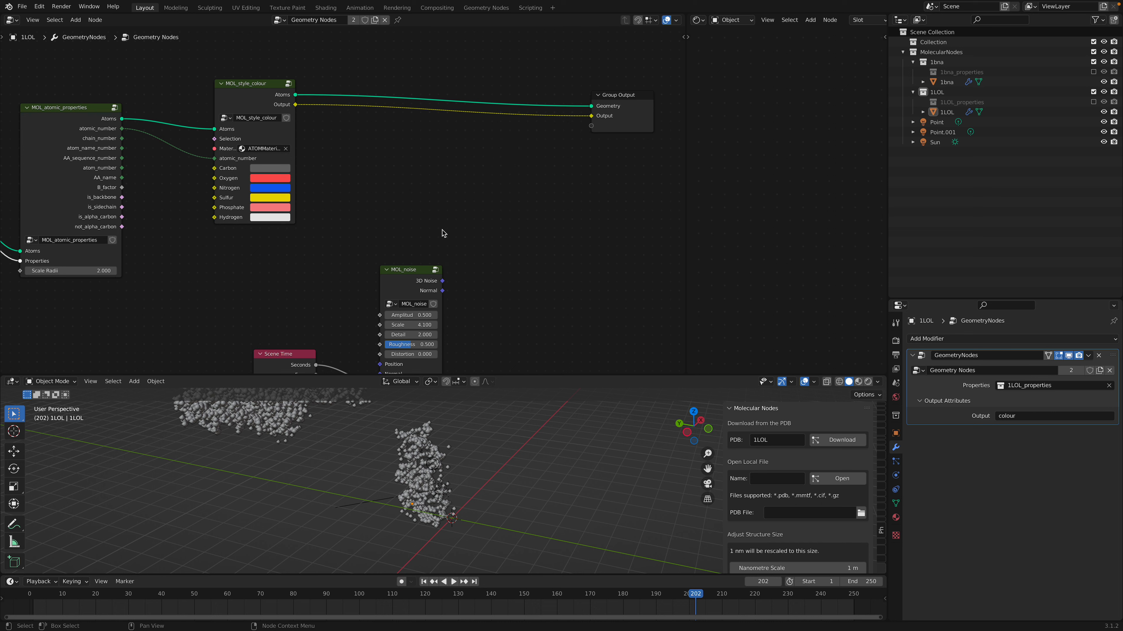
# Step: Move MOL_noise up closer to MOL_style_colour and add a Molecular Nodes Animate node beside it
pyautogui.moveTo(406, 276); pyautogui.dragTo(425, 228, button='middle')
pyautogui.moveTo(425, 228); pyautogui.dragTo(411, 149)
pyautogui.hotkey('shift', 'a')
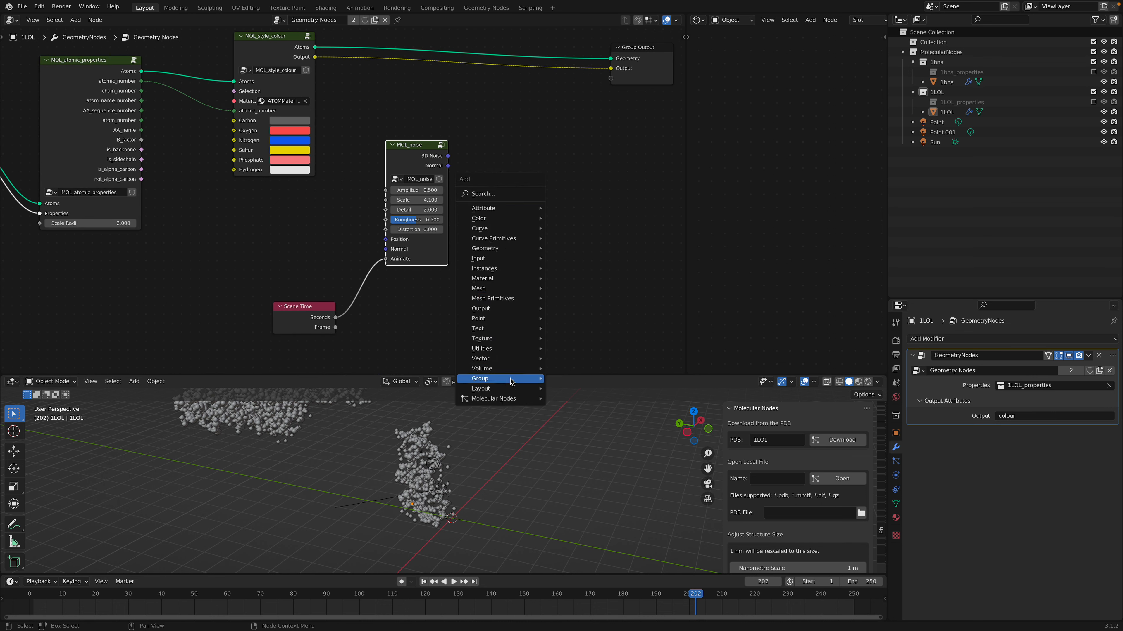
pyautogui.moveTo(524, 399)
pyautogui.moveTo(624, 433)
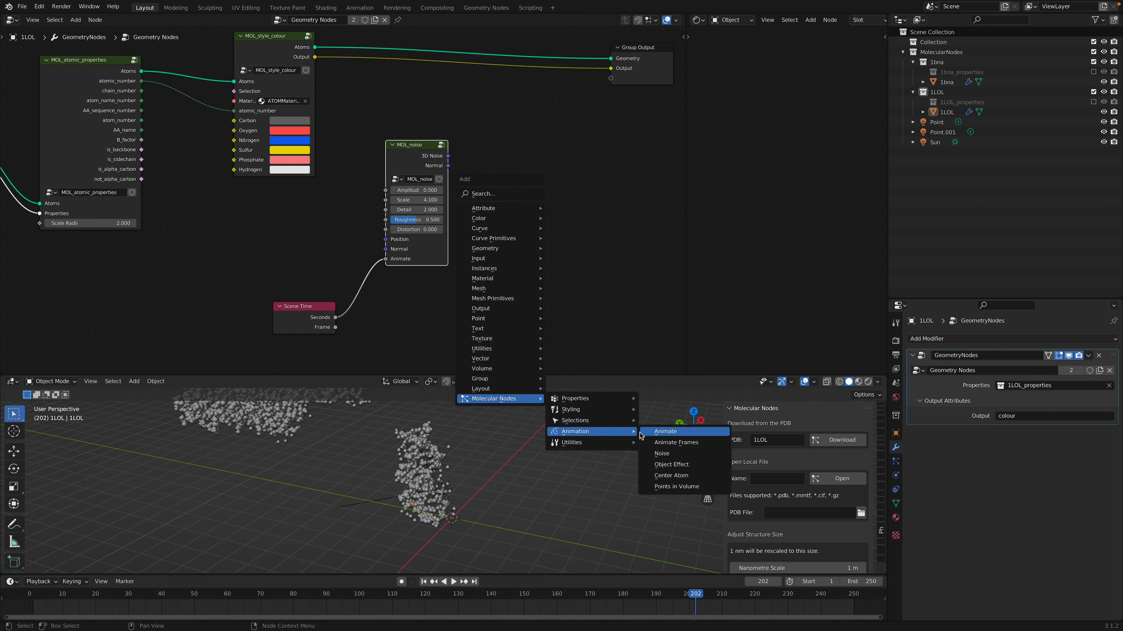
pyautogui.click(653, 432)
pyautogui.click(598, 323)
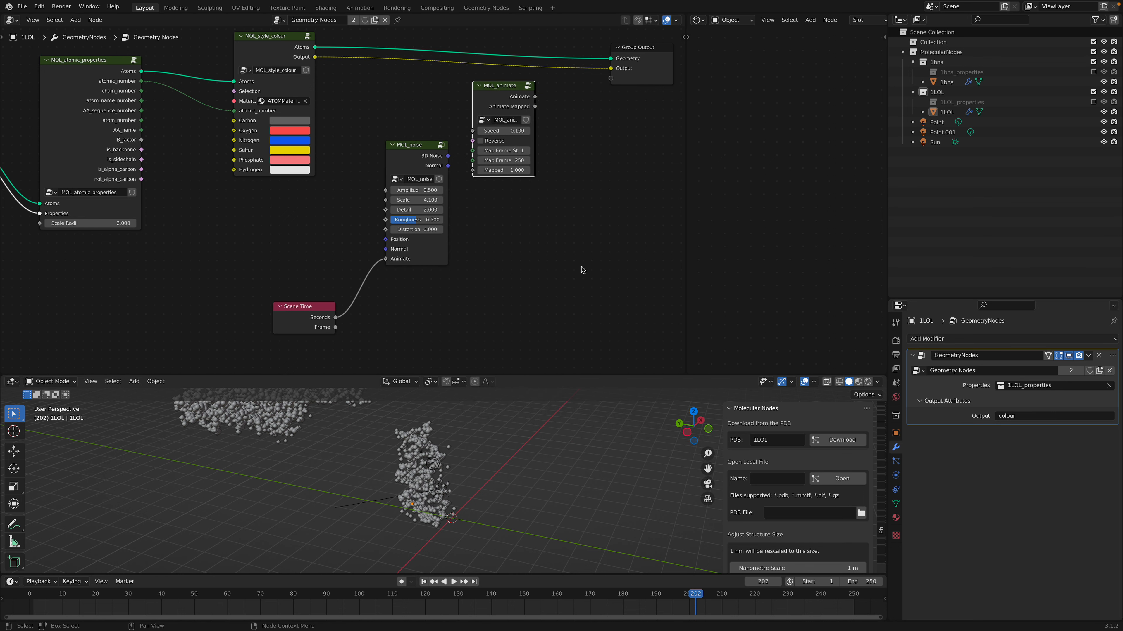
# Step: Enlarge the 3D viewport and move the MOL_animate node down and the Scene Time node up beside MOL_noise
pyautogui.moveTo(559, 194); pyautogui.dragTo(561, 238, button='middle')
pyautogui.scroll(2, 561, 237)
pyautogui.moveTo(536, 131); pyautogui.dragTo(525, 131)
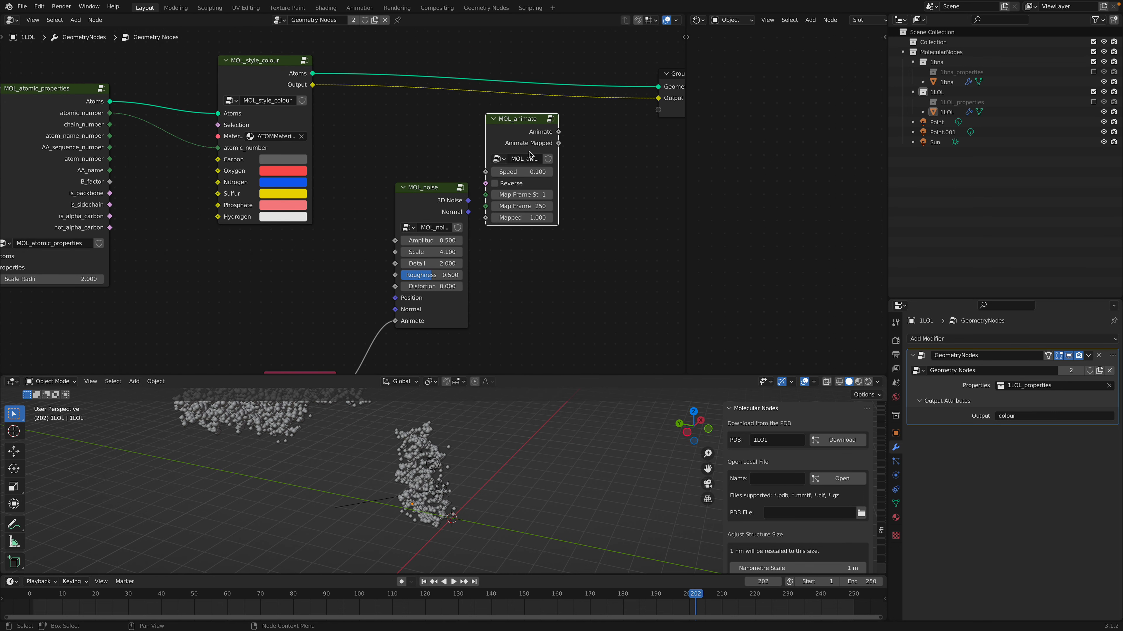
pyautogui.scroll(-1, 529, 154)
pyautogui.moveTo(450, 126); pyautogui.dragTo(463, 160)
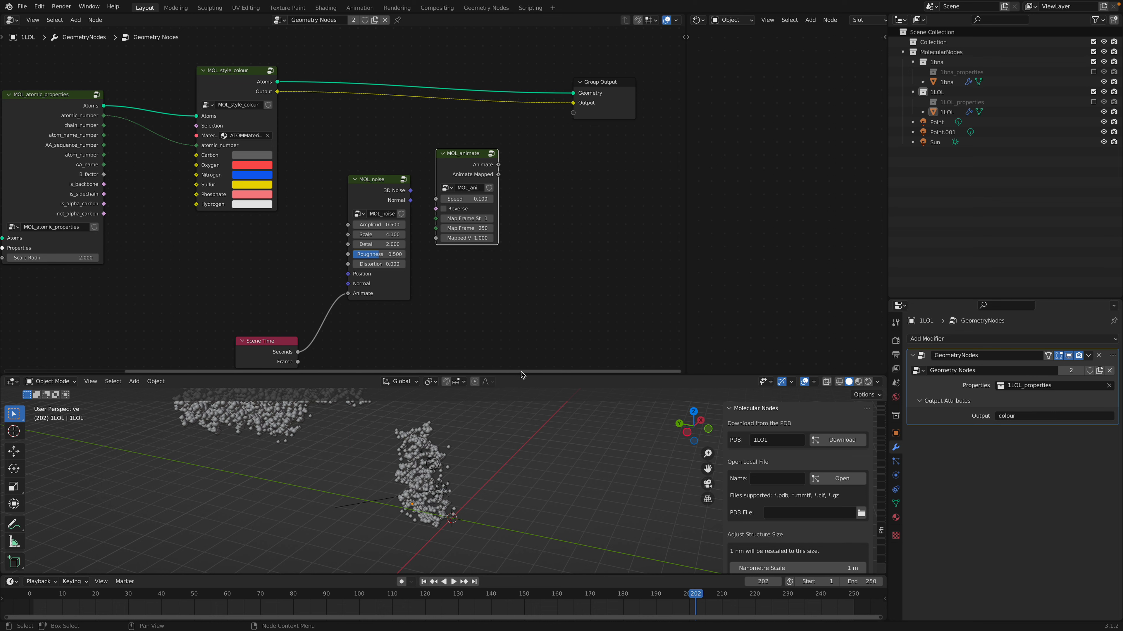
pyautogui.moveTo(522, 375); pyautogui.dragTo(531, 275)
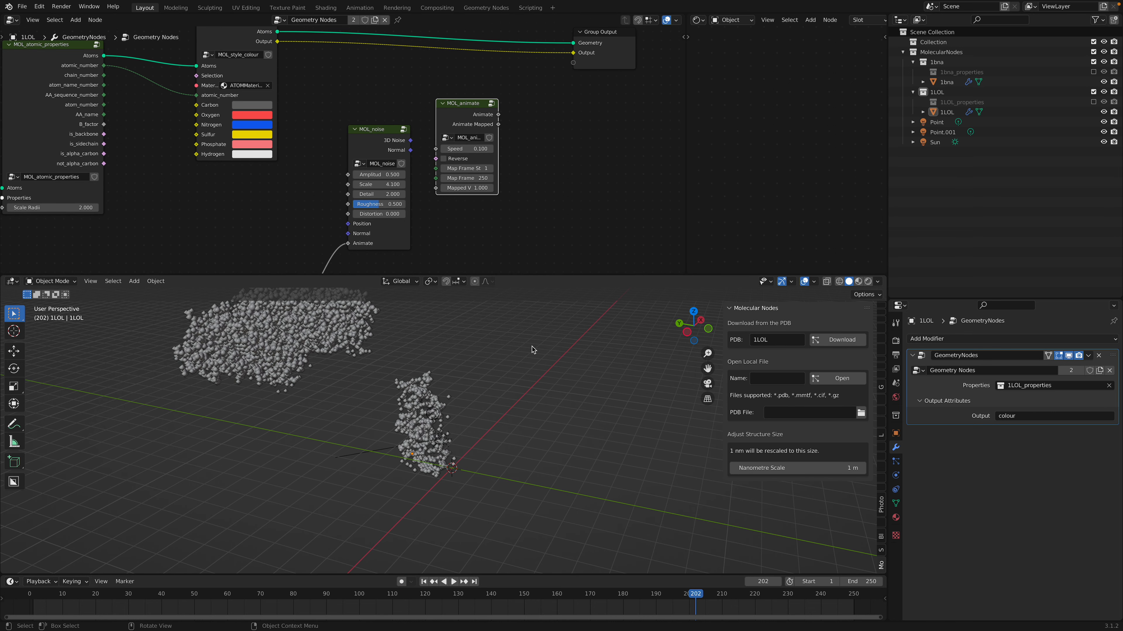
pyautogui.scroll(3, 534, 394)
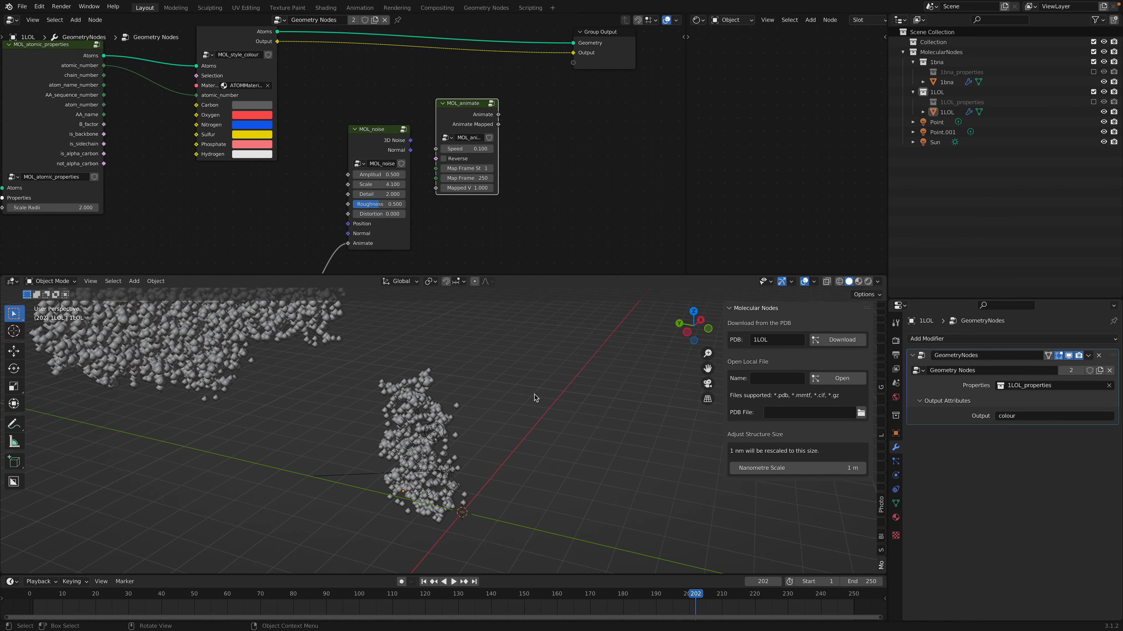
pyautogui.scroll(-2, 439, 140)
pyautogui.moveTo(286, 262); pyautogui.dragTo(303, 134)
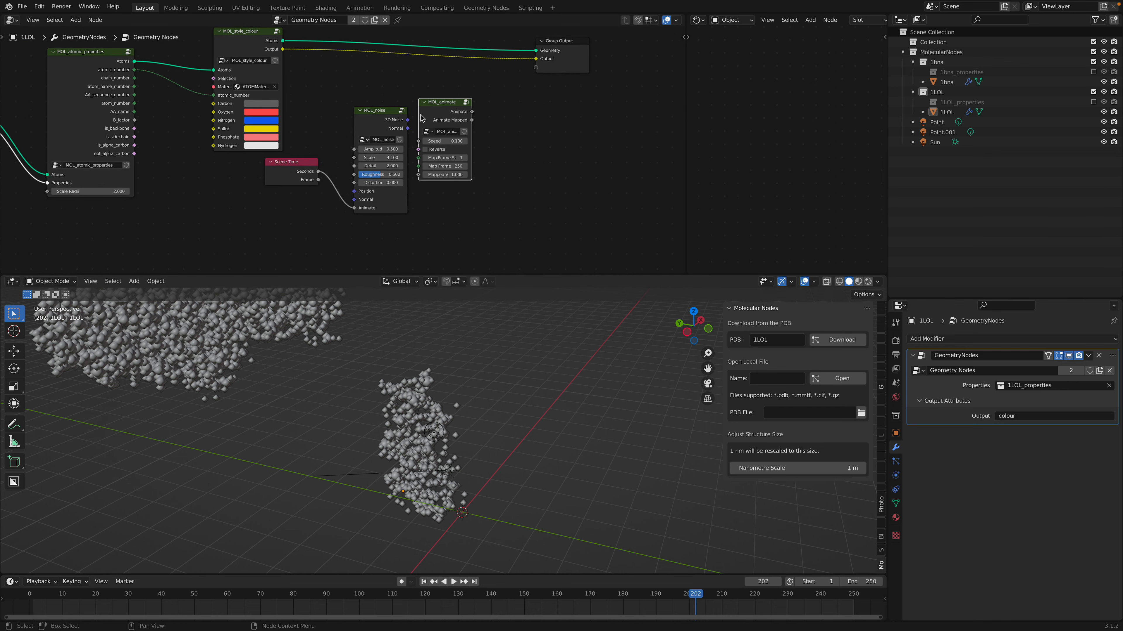
pyautogui.scroll(2, 437, 117)
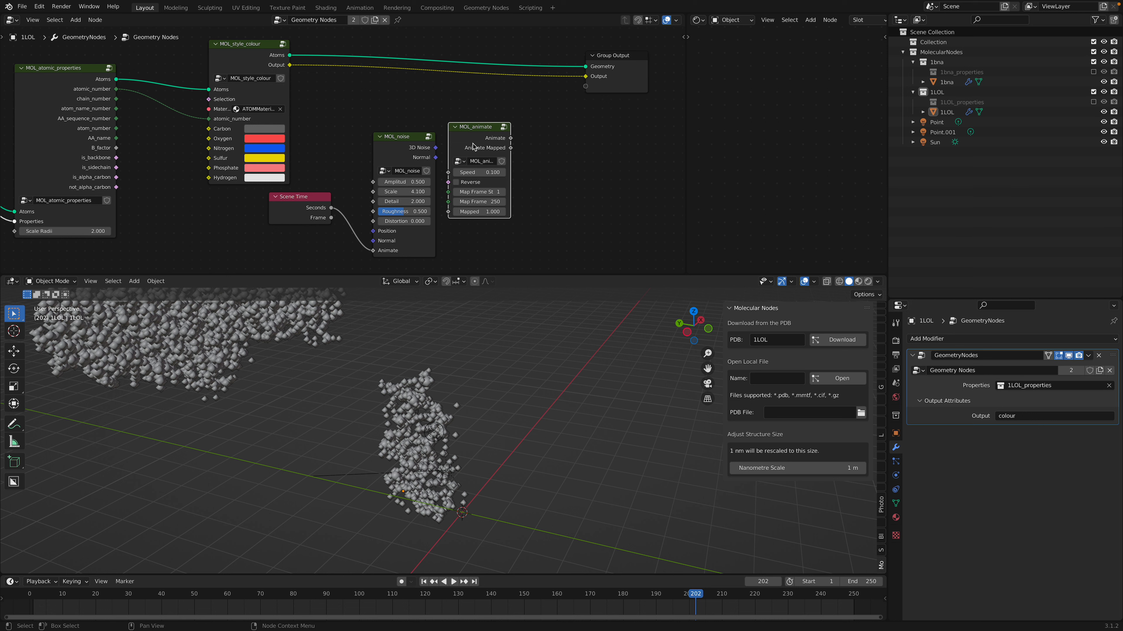
# Step: Delete the MOL_animate, MOL_noise and Scene Time nodes
pyautogui.moveTo(483, 132); pyautogui.dragTo(492, 126)
pyautogui.press('x')
pyautogui.click(403, 144)
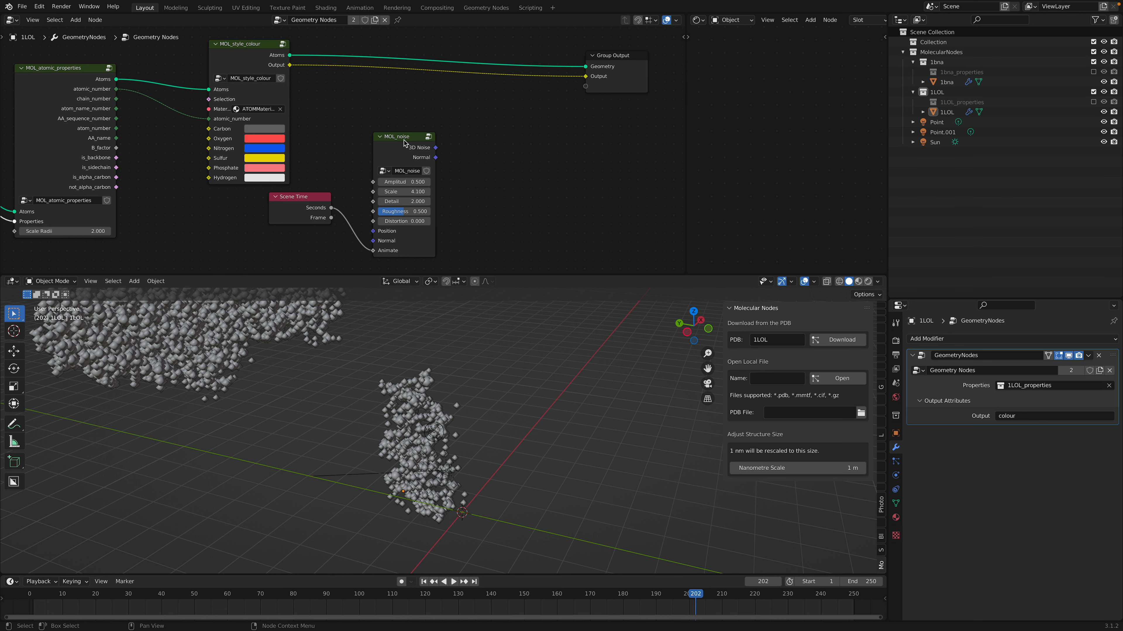
pyautogui.press('x')
pyautogui.click(311, 196)
pyautogui.press('x')
pyautogui.moveTo(377, 173); pyautogui.dragTo(402, 221, button='middle')
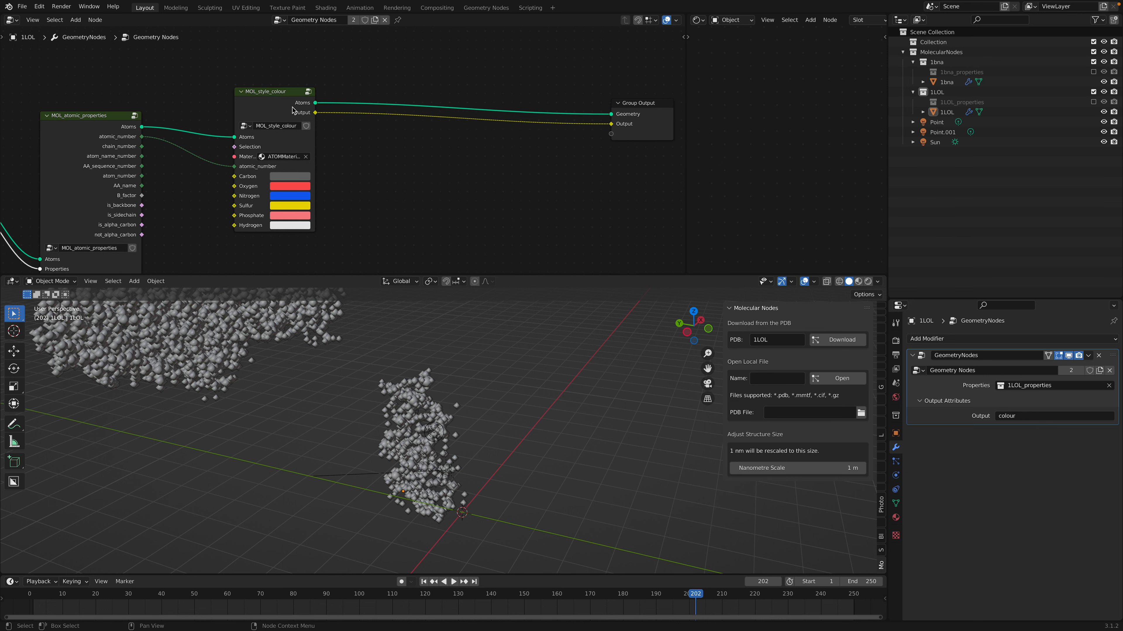
# Step: Move MOL_style_colour up slightly with Group Output closer to it, and save the file
pyautogui.moveTo(287, 93); pyautogui.dragTo(264, 86)
pyautogui.moveTo(649, 108); pyautogui.dragTo(525, 97)
pyautogui.scroll(-4, 573, 376)
pyautogui.keyDown('shift'); pyautogui.moveTo(574, 376); pyautogui.dragTo(616, 406, button='middle'); pyautogui.keyUp('shift')
pyautogui.hotkey('ctrl', 's')
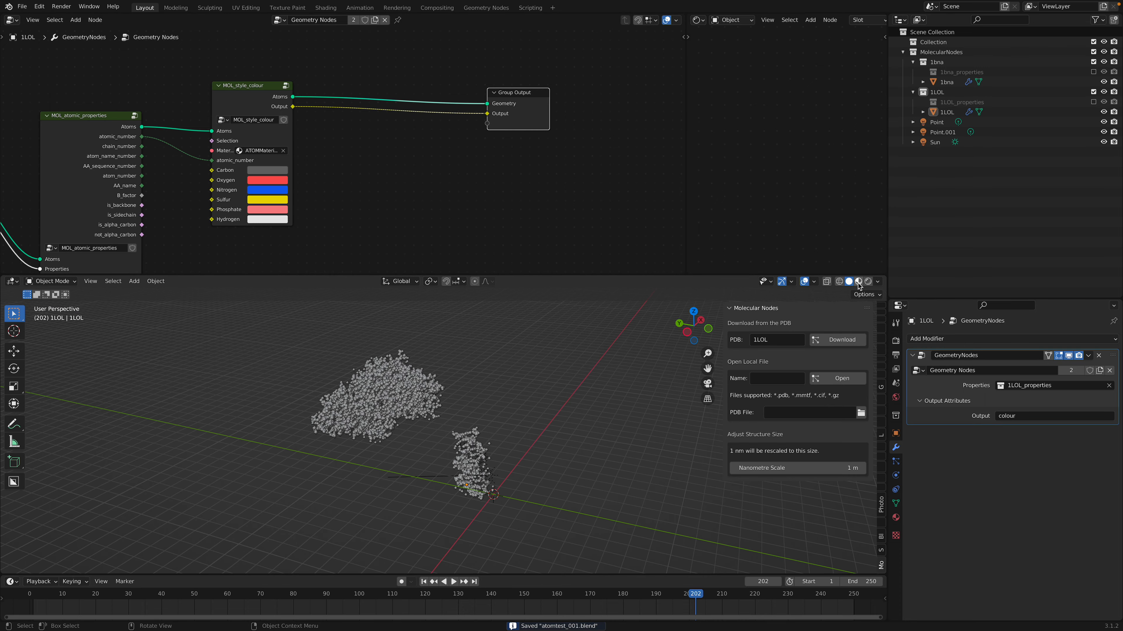
# Step: Switch the 3D viewport to rendered shading to view the coloured molecules
pyautogui.click(866, 281)
pyautogui.scroll(2, 570, 425)
pyautogui.moveTo(551, 418); pyautogui.dragTo(526, 419, button='middle')
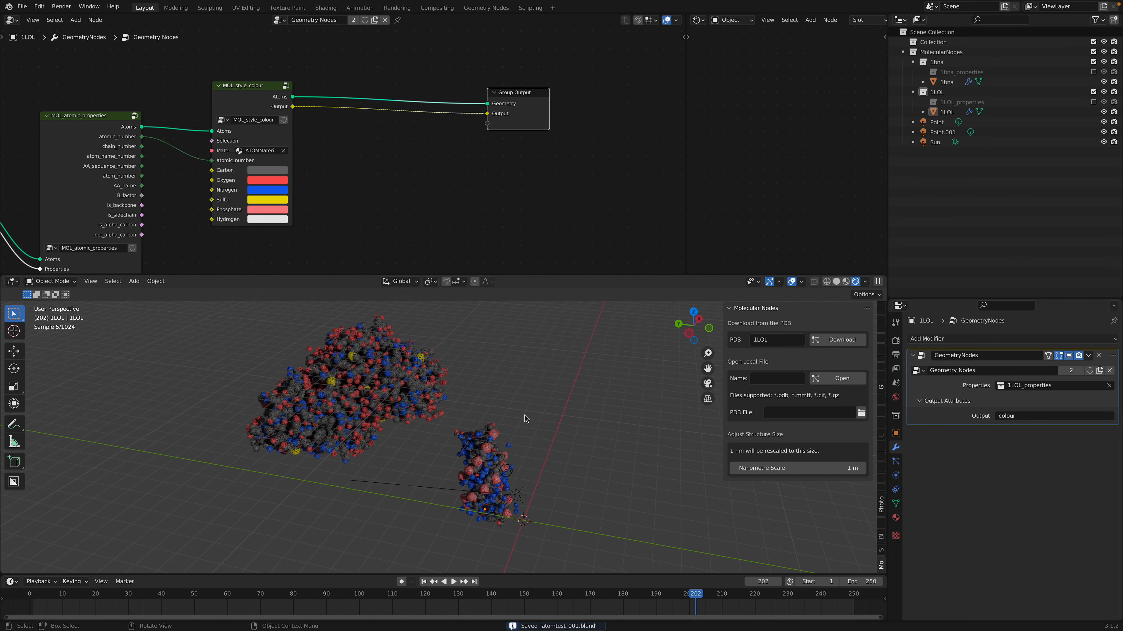
# Step: Add a Molecular Nodes Find Bonds node between MOL_style_colour and Group Output
pyautogui.scroll(2, 405, 161)
pyautogui.moveTo(405, 161); pyautogui.dragTo(435, 151, button='middle')
pyautogui.hotkey('shift', 'a')
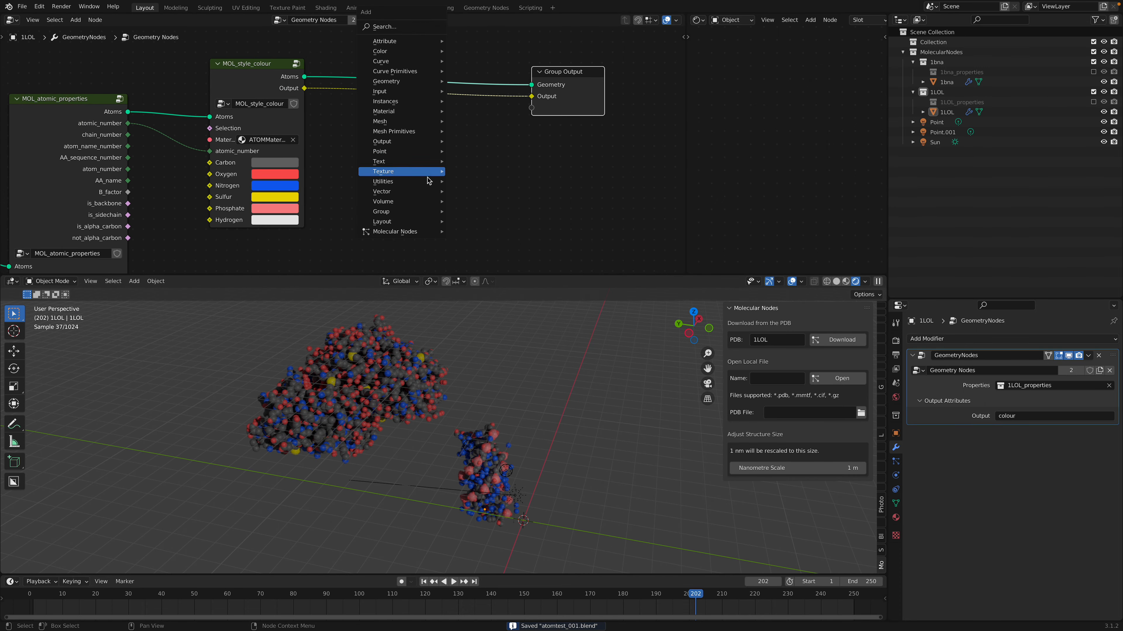
pyautogui.moveTo(424, 231)
pyautogui.moveTo(511, 233)
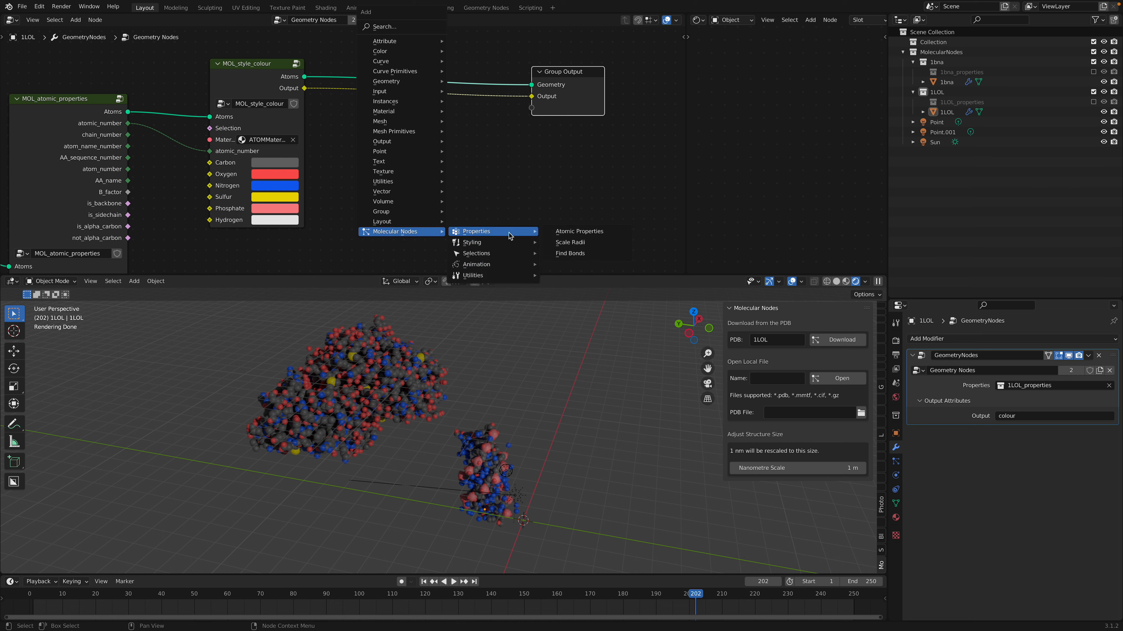
pyautogui.click(571, 254)
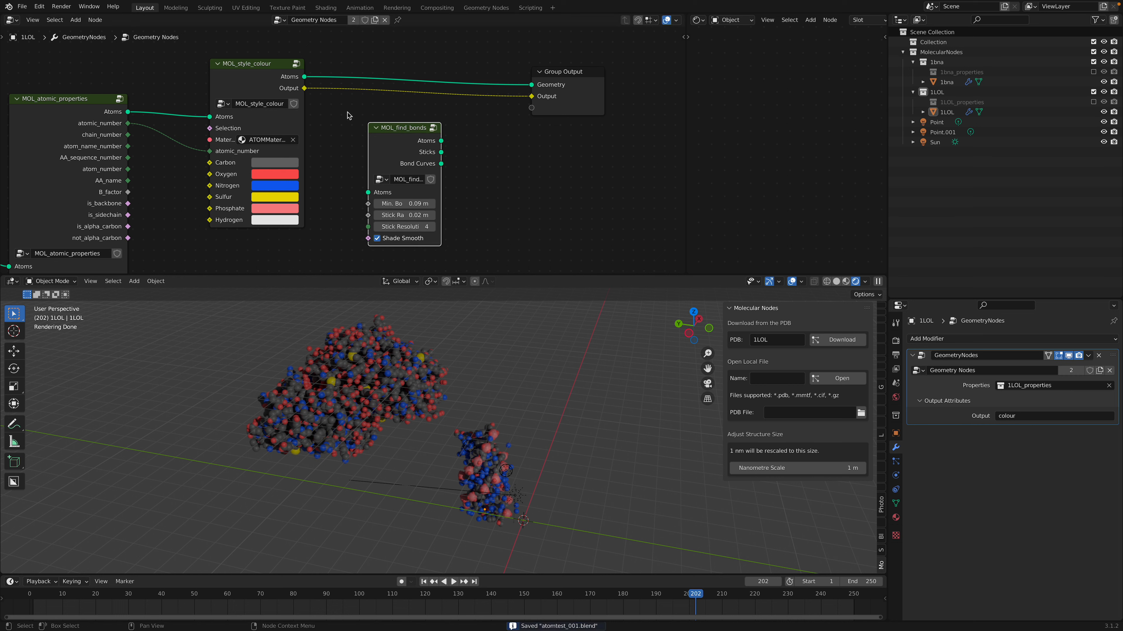
# Step: Connect MOL_style_colour's Atoms to MOL_find_bonds and link its Sticks output to Group Output's Geometry
pyautogui.moveTo(305, 76); pyautogui.dragTo(322, 97)
pyautogui.moveTo(374, 193); pyautogui.dragTo(369, 192)
pyautogui.moveTo(441, 140); pyautogui.dragTo(455, 136)
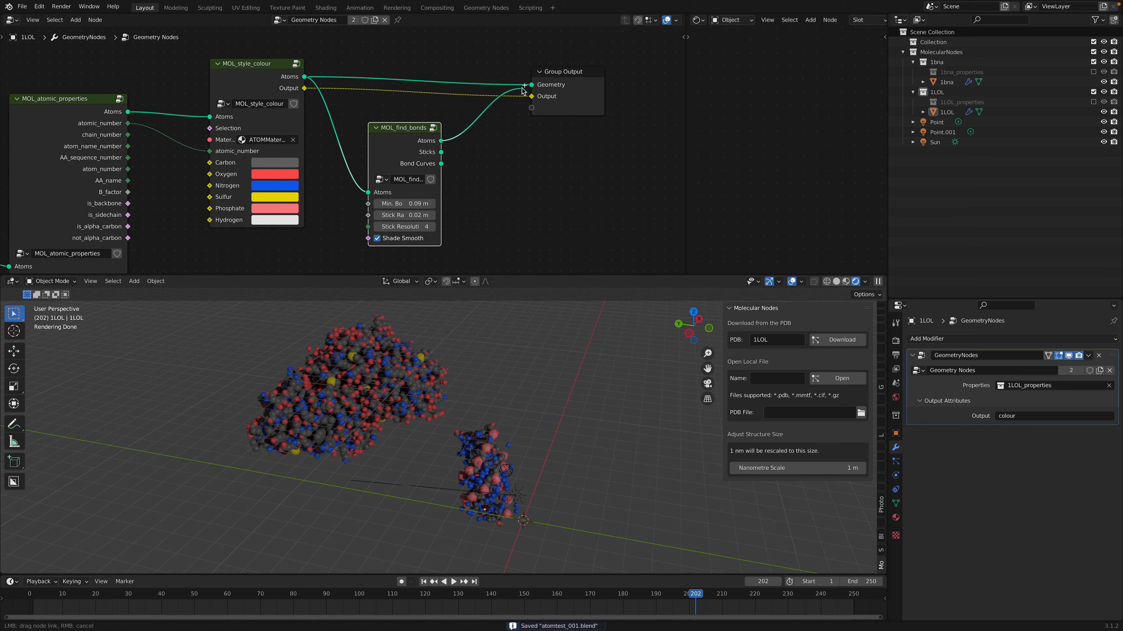
pyautogui.moveTo(531, 87); pyautogui.dragTo(531, 84)
pyautogui.moveTo(442, 152); pyautogui.dragTo(531, 85)
# Step: Spread MOL_find_bonds and Group Output apart and enlarge the 3D viewport for a closer look at the sticks
pyautogui.moveTo(404, 128); pyautogui.dragTo(391, 115)
pyautogui.moveTo(568, 72); pyautogui.dragTo(584, 70)
pyautogui.scroll(2, 612, 133)
pyautogui.moveTo(514, 274); pyautogui.dragTo(514, 190)
pyautogui.moveTo(499, 376); pyautogui.dragTo(514, 374, button='middle')
pyautogui.scroll(4, 514, 362)
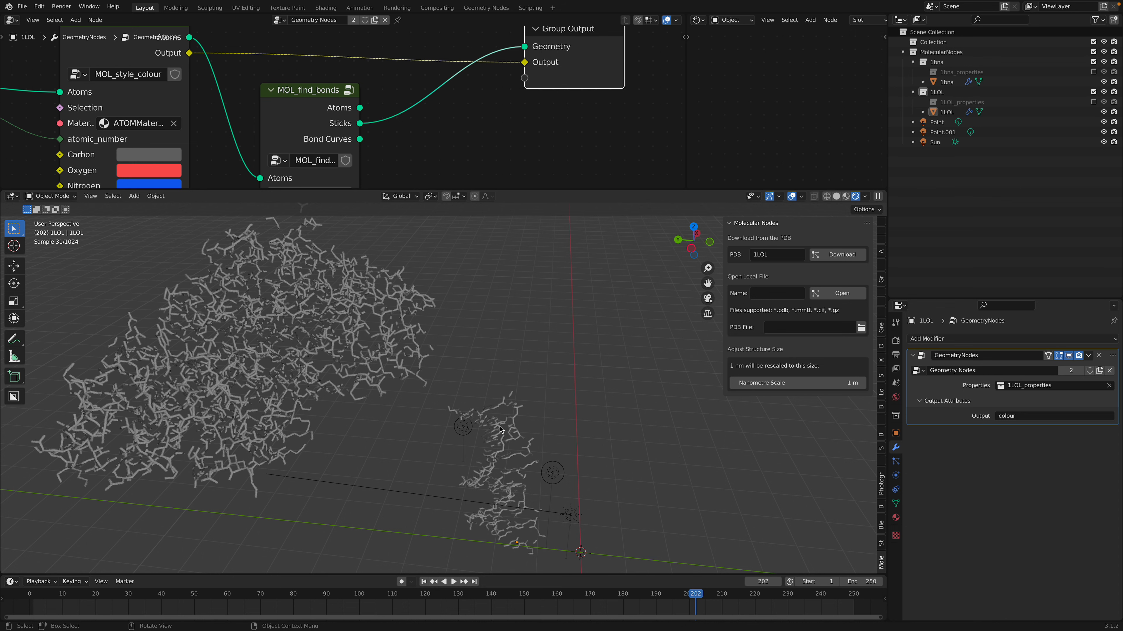
pyautogui.moveTo(517, 449); pyautogui.dragTo(520, 448, button='middle')
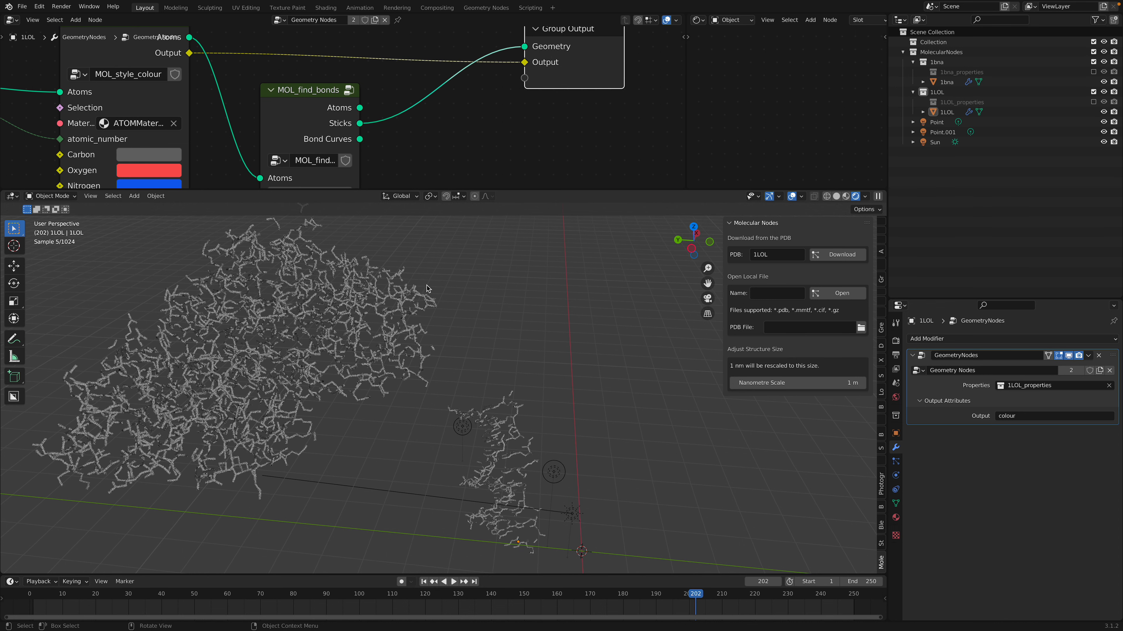
# Step: Widen the MOL_find_bonds node and set its Min. Bond Distance to 0.11 m
pyautogui.moveTo(391, 158); pyautogui.dragTo(406, 119, button='middle')
pyautogui.scroll(-3, 417, 106)
pyautogui.scroll(1, 364, 125)
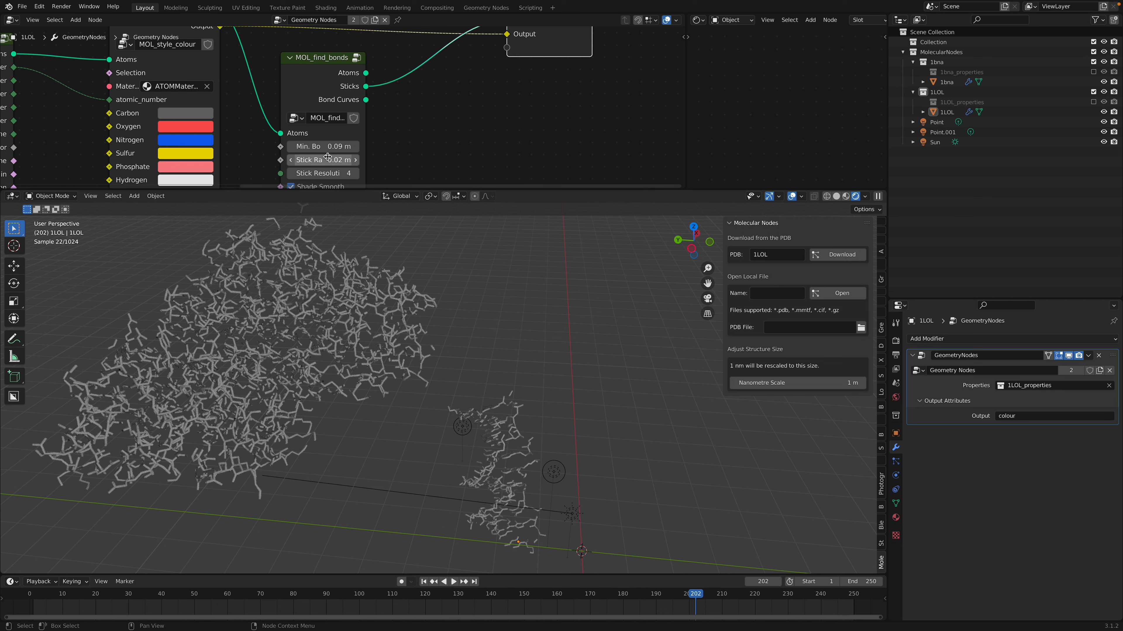
pyautogui.moveTo(364, 142)
pyautogui.mouseDown()
pyautogui.moveTo(412, 142)
pyautogui.moveTo(373, 147)
pyautogui.mouseUp()
pyautogui.moveTo(371, 163); pyautogui.dragTo(371, 147, button='middle')
pyautogui.moveTo(363, 146); pyautogui.dragTo(362, 147)
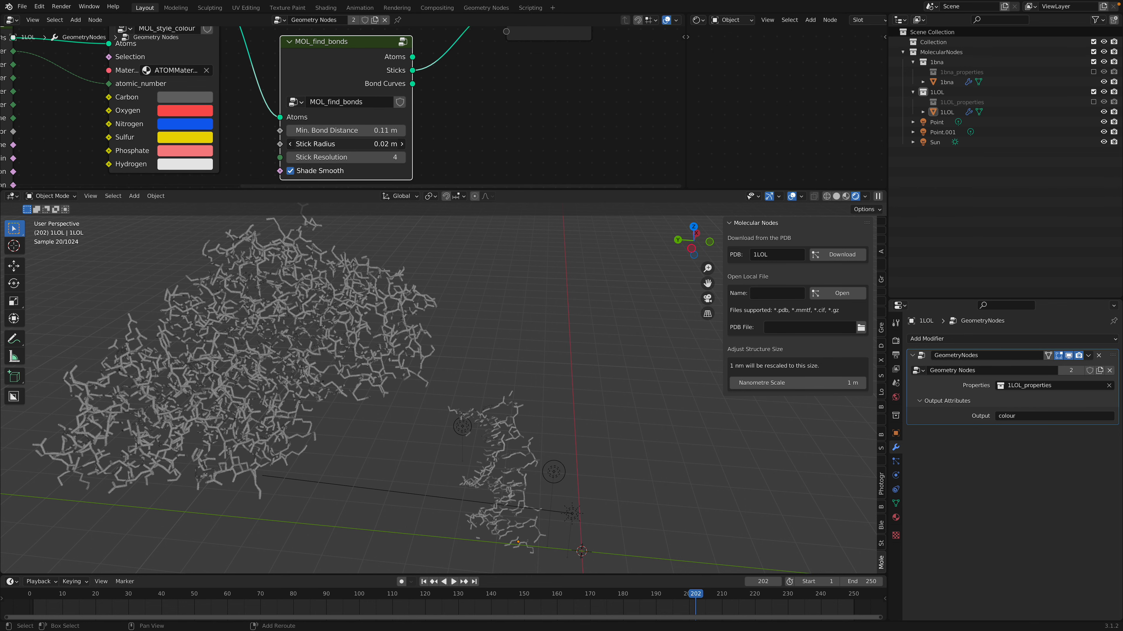
# Step: Examine the bond sticks of both molecules from different angles in the 3D viewport
pyautogui.click(451, 142)
pyautogui.scroll(-1, 469, 164)
pyautogui.moveTo(518, 310); pyautogui.dragTo(484, 318, button='middle')
pyautogui.scroll(-1, 485, 318)
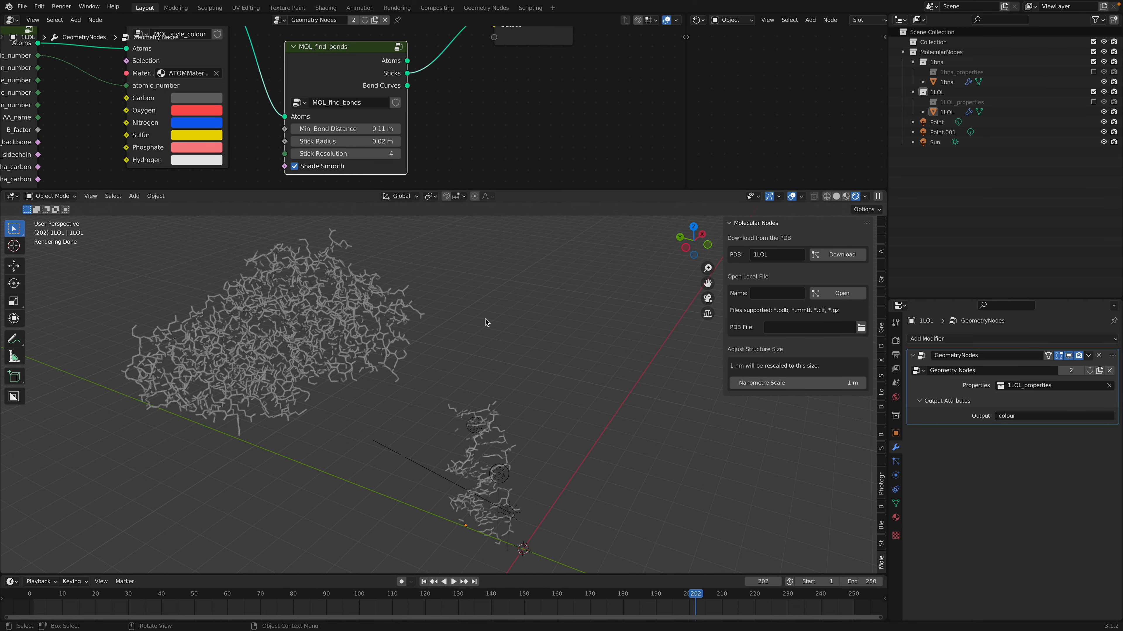
pyautogui.moveTo(484, 318); pyautogui.dragTo(524, 311, button='middle')
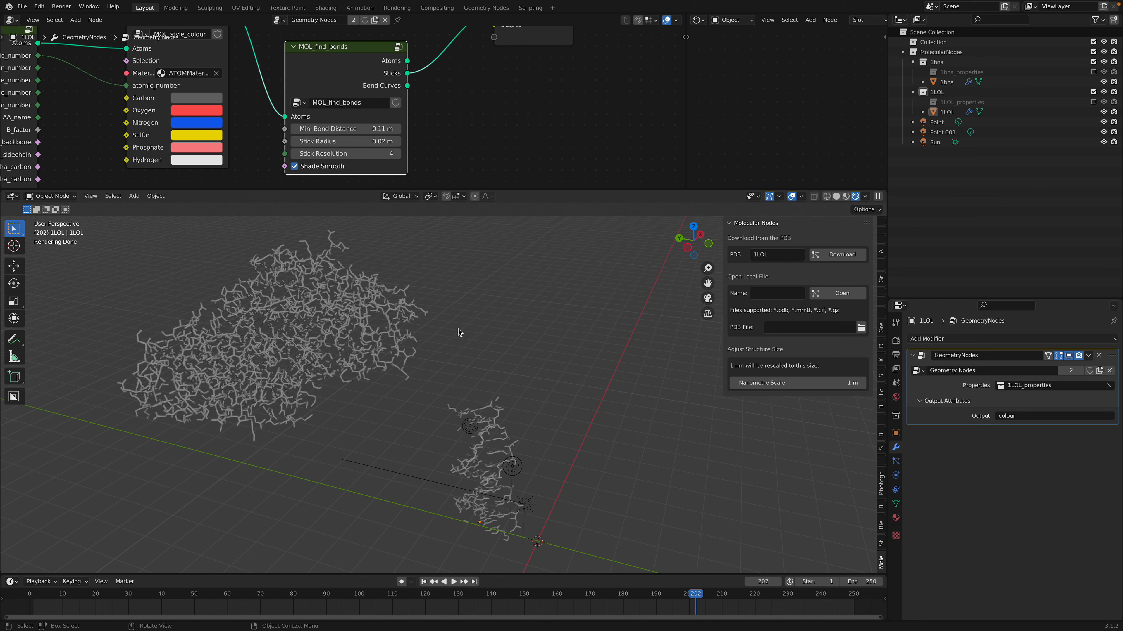
pyautogui.moveTo(458, 329)
pyautogui.mouseDown(button='middle')
pyautogui.moveTo(469, 341)
pyautogui.moveTo(479, 329)
pyautogui.mouseUp(button='middle')
# Step: Connect MOL_find_bonds' Atoms to Group Output's Geometry in place of Sticks and reposition Group Output
pyautogui.moveTo(451, 89); pyautogui.dragTo(443, 144, button='middle')
pyautogui.moveTo(399, 116)
pyautogui.mouseDown()
pyautogui.moveTo(484, 70)
pyautogui.moveTo(554, 65)
pyautogui.moveTo(381, 107)
pyautogui.mouseUp()
pyautogui.moveTo(476, 182); pyautogui.dragTo(451, 175, button='middle')
pyautogui.moveTo(379, 118); pyautogui.dragTo(379, 123, button='middle')
pyautogui.moveTo(539, 60); pyautogui.dragTo(568, 45)
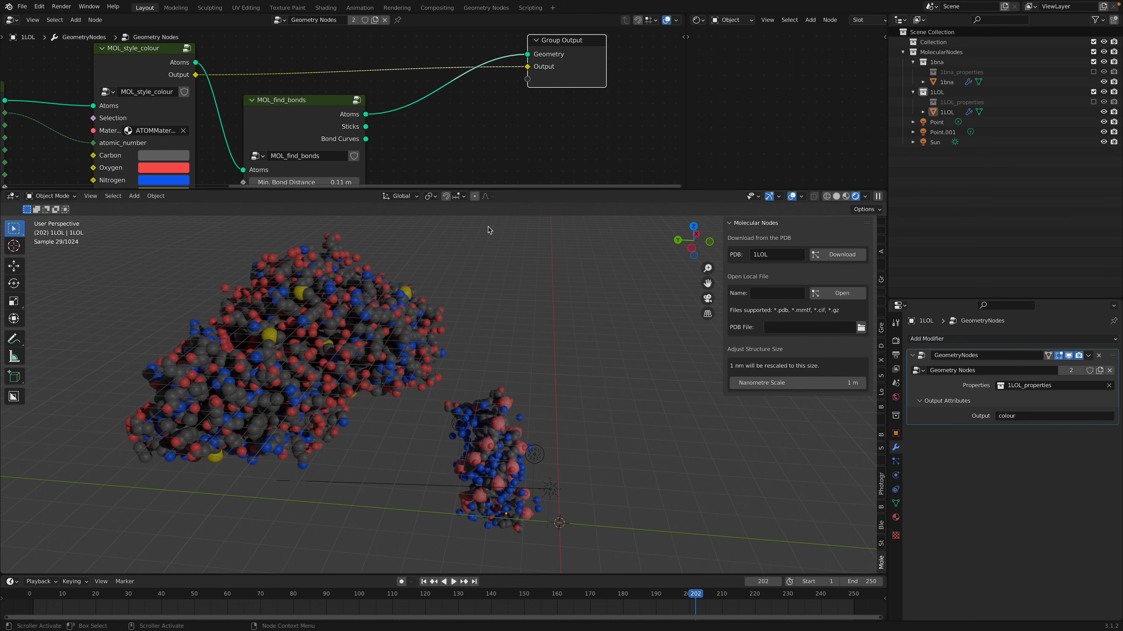
pyautogui.moveTo(499, 265); pyautogui.dragTo(466, 266, button='middle')
# Step: Insert a Join Geometry node between MOL_find_bonds' Atoms and Group Output, and connect Sticks into it as well
pyautogui.moveTo(367, 127); pyautogui.dragTo(427, 126)
pyautogui.hotkey('shift', 'a')
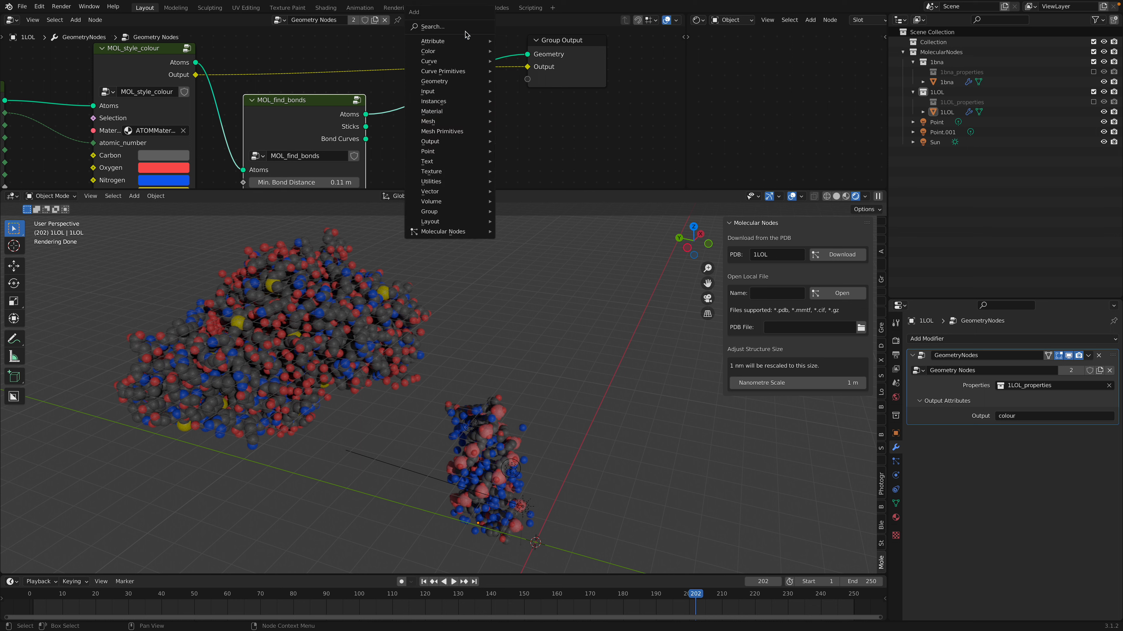
pyautogui.click(465, 27)
pyautogui.write('join')
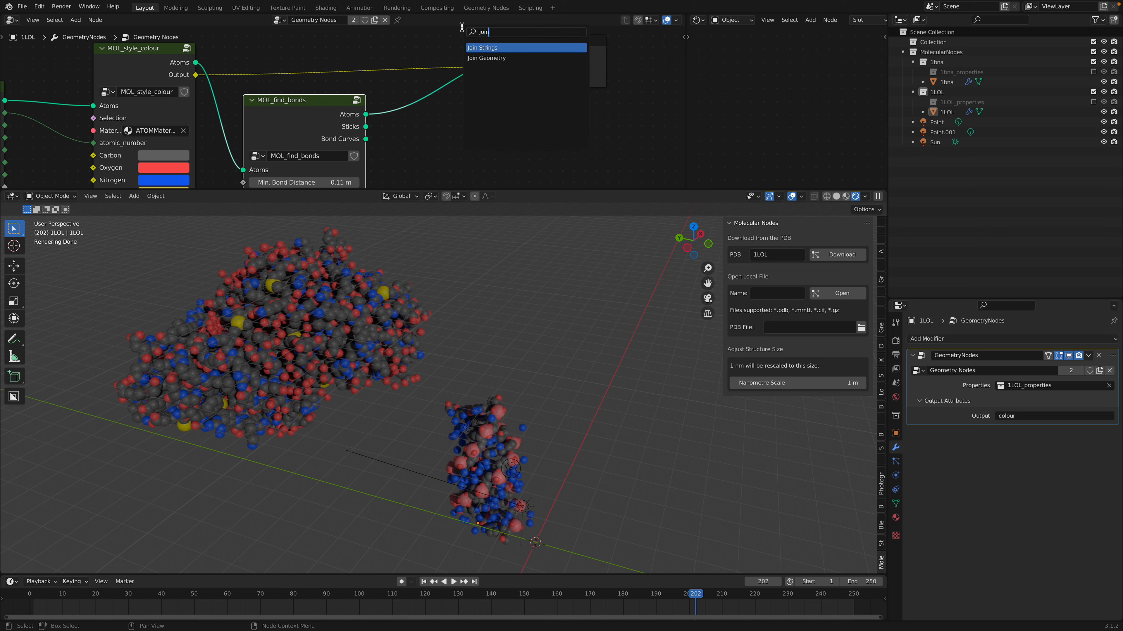
pyautogui.click(526, 58)
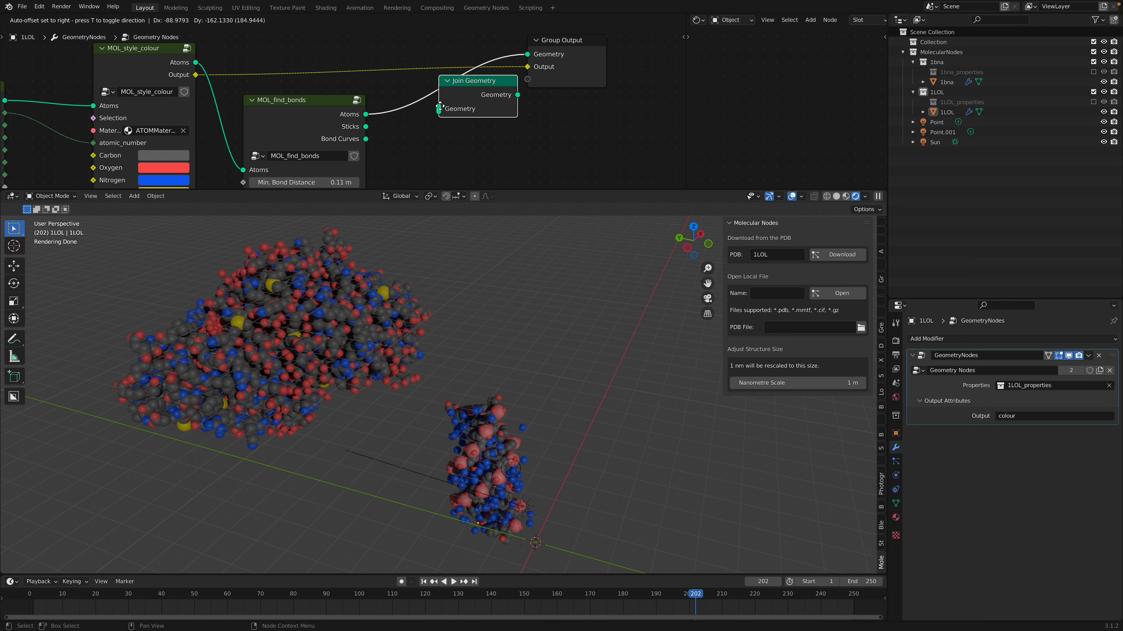
pyautogui.click(450, 106)
pyautogui.moveTo(367, 127); pyautogui.dragTo(410, 115)
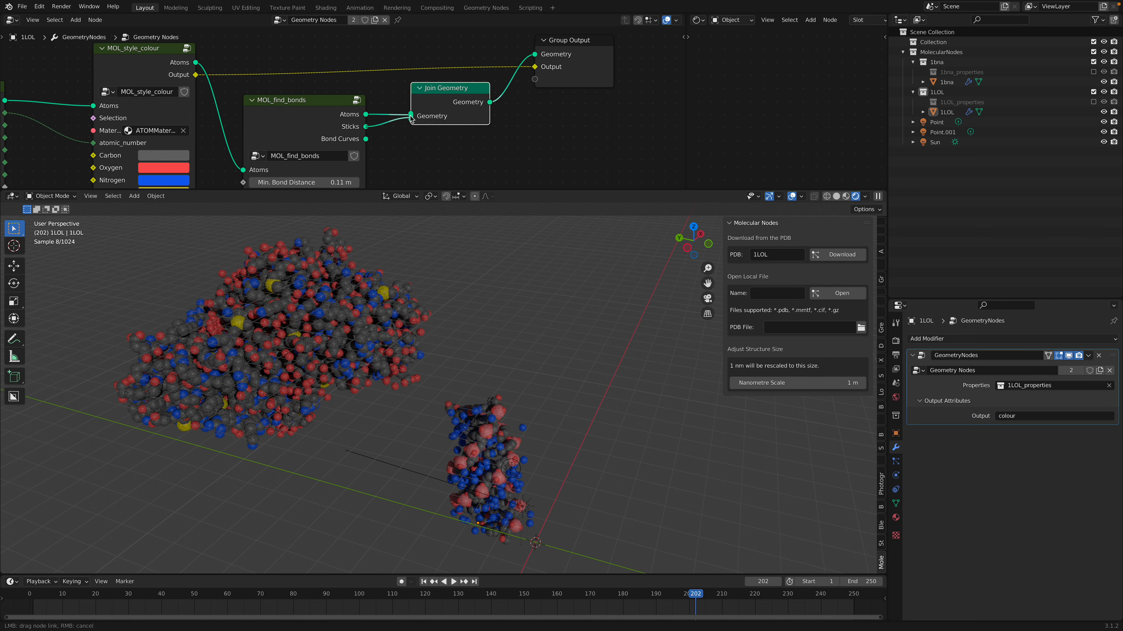
pyautogui.scroll(1, 396, 110)
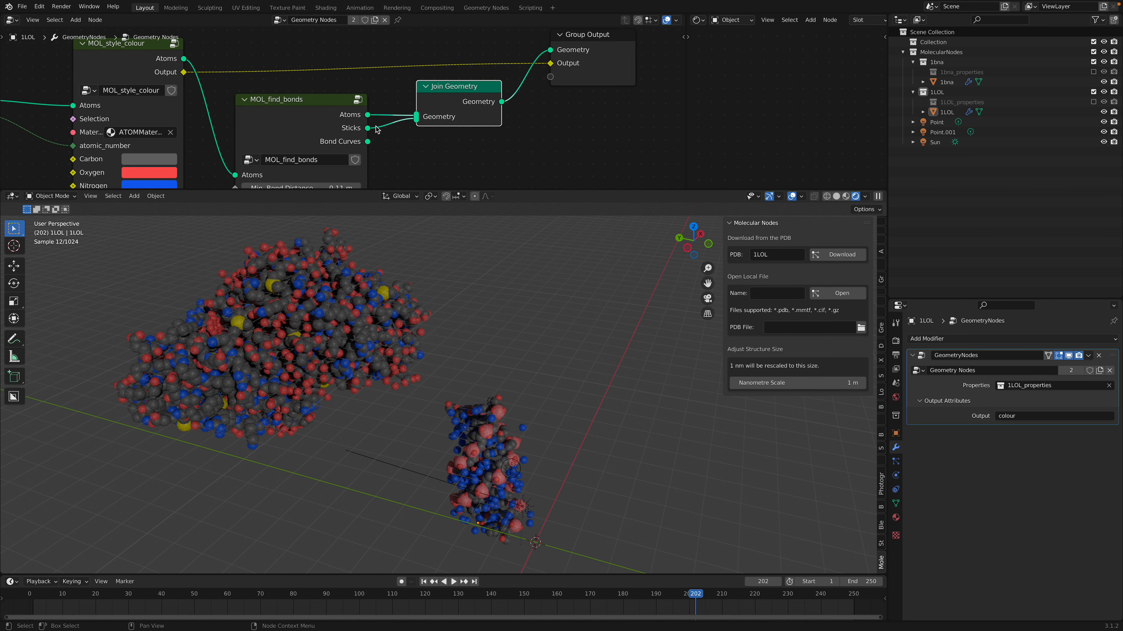
pyautogui.scroll(3, 494, 351)
pyautogui.scroll(1, 471, 331)
pyautogui.moveTo(445, 92); pyautogui.dragTo(445, 97)
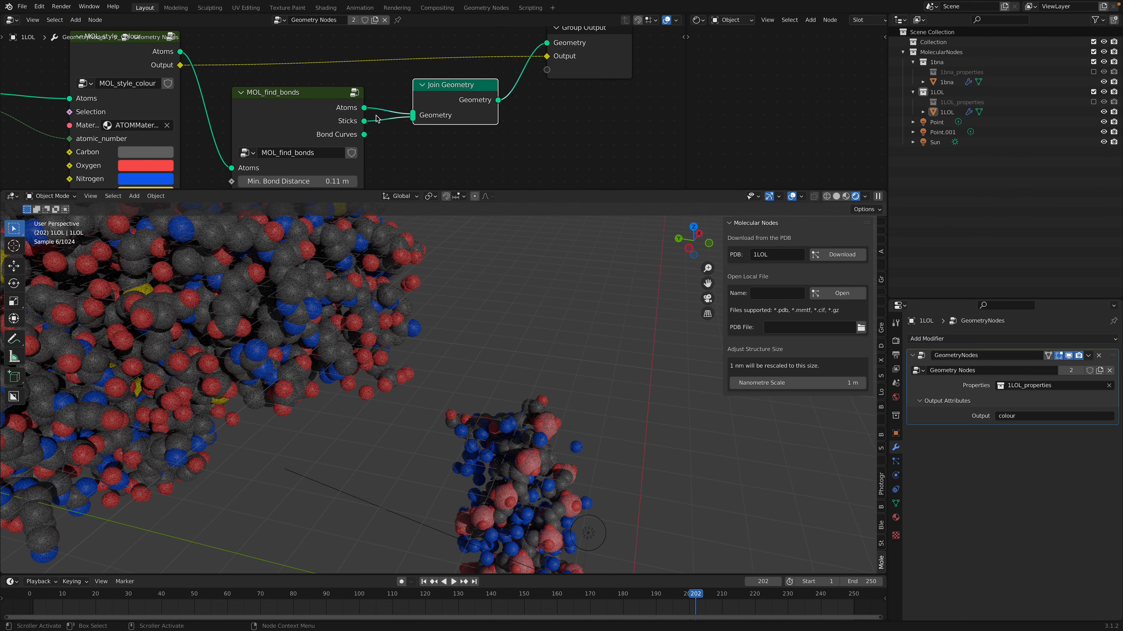
# Step: Cut the Atoms link into Join Geometry to view the sticks alone, and reconnect it
pyautogui.moveTo(394, 108); pyautogui.dragTo(401, 100, button='middle')
pyautogui.moveTo(519, 413); pyautogui.dragTo(533, 417, button='middle')
pyautogui.scroll(-2, 431, 135)
pyautogui.keyDown('ctrl'); pyautogui.moveTo(383, 102); pyautogui.dragTo(384, 104, button='right'); pyautogui.keyUp('ctrl')
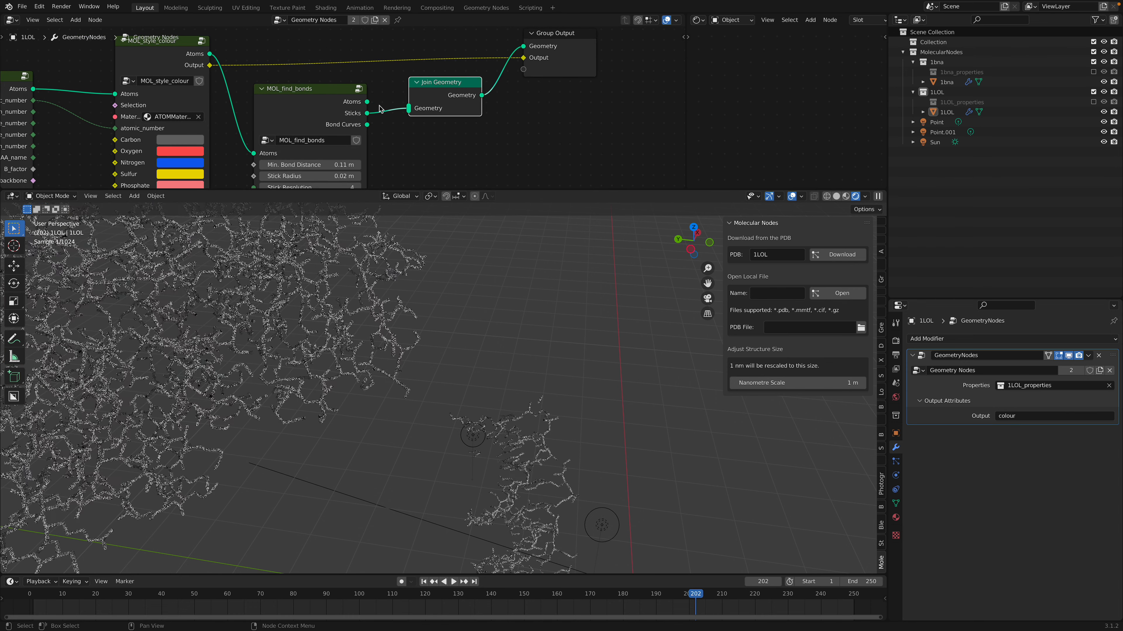
pyautogui.moveTo(366, 101); pyautogui.dragTo(408, 108)
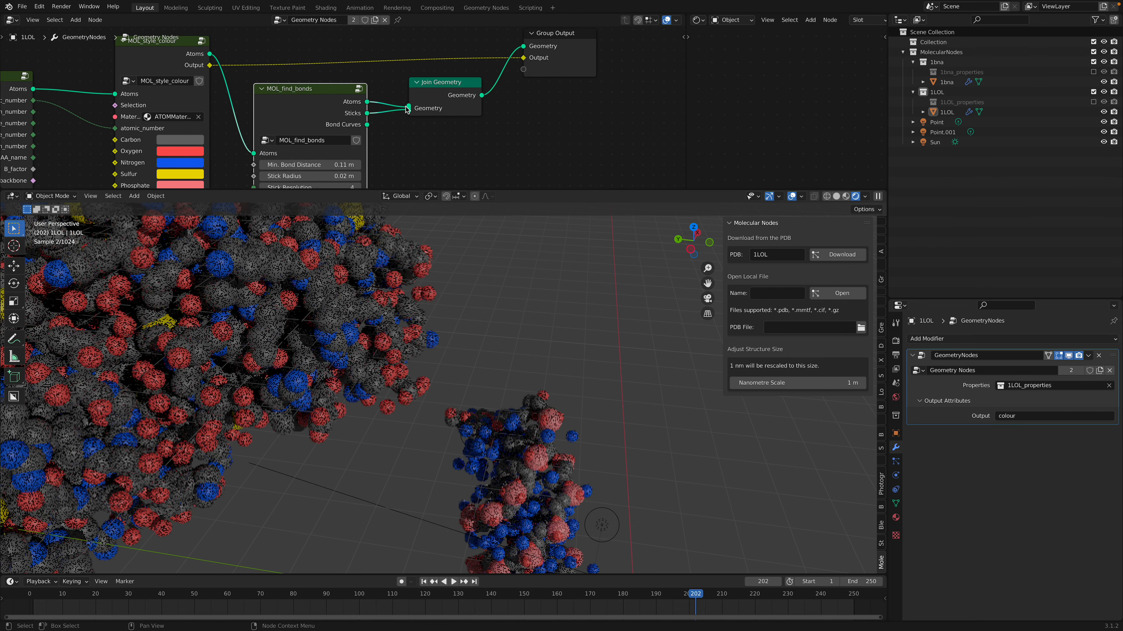
pyautogui.moveTo(345, 319); pyautogui.dragTo(355, 323, button='middle')
pyautogui.scroll(-1, 354, 320)
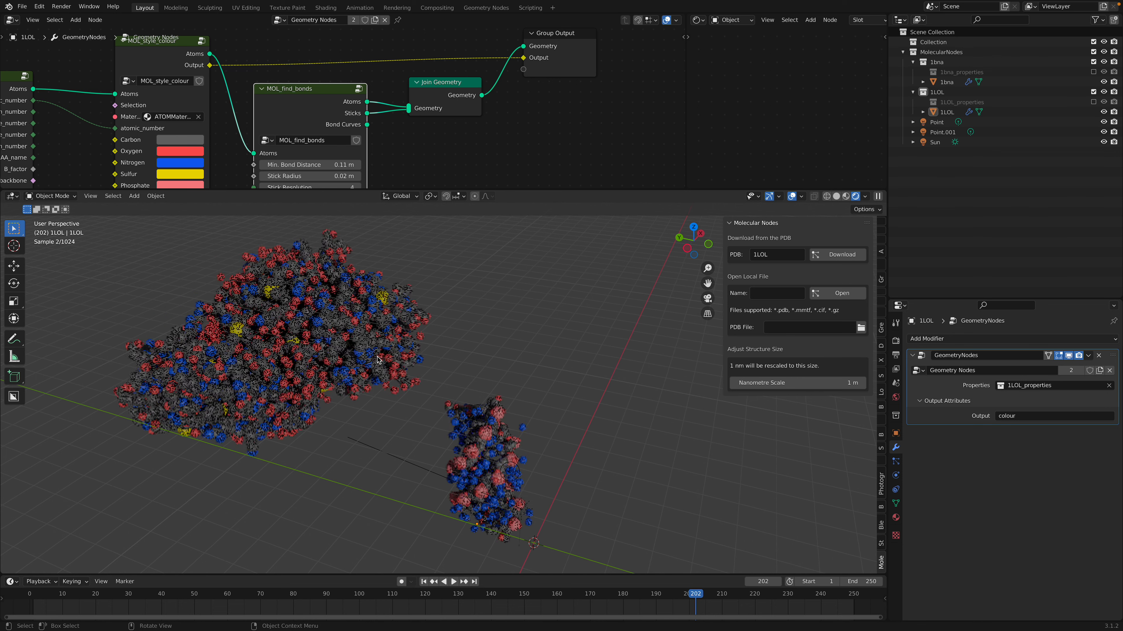
# Step: Move Group Output farther away from Join Geometry to make room between them
pyautogui.moveTo(526, 80); pyautogui.dragTo(463, 123, button='middle')
pyautogui.moveTo(533, 74); pyautogui.dragTo(605, 68)
pyautogui.moveTo(499, 125); pyautogui.dragTo(492, 122, button='middle')
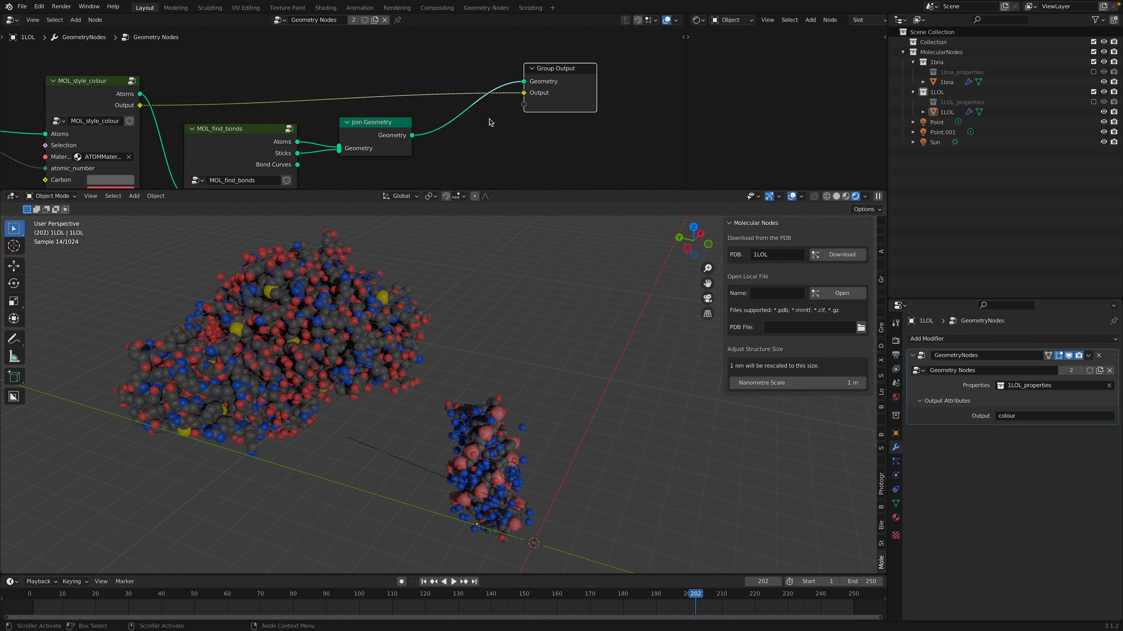
pyautogui.hotkey('shift', 'a')
pyautogui.click(488, 120)
pyautogui.write('set')
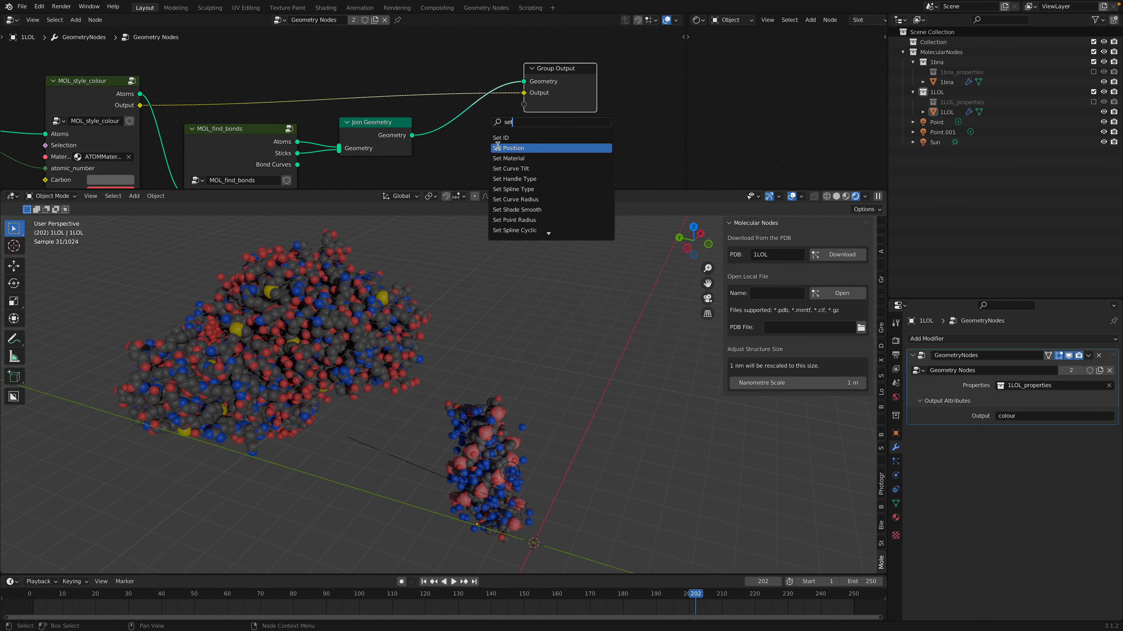
pyautogui.write(' r')
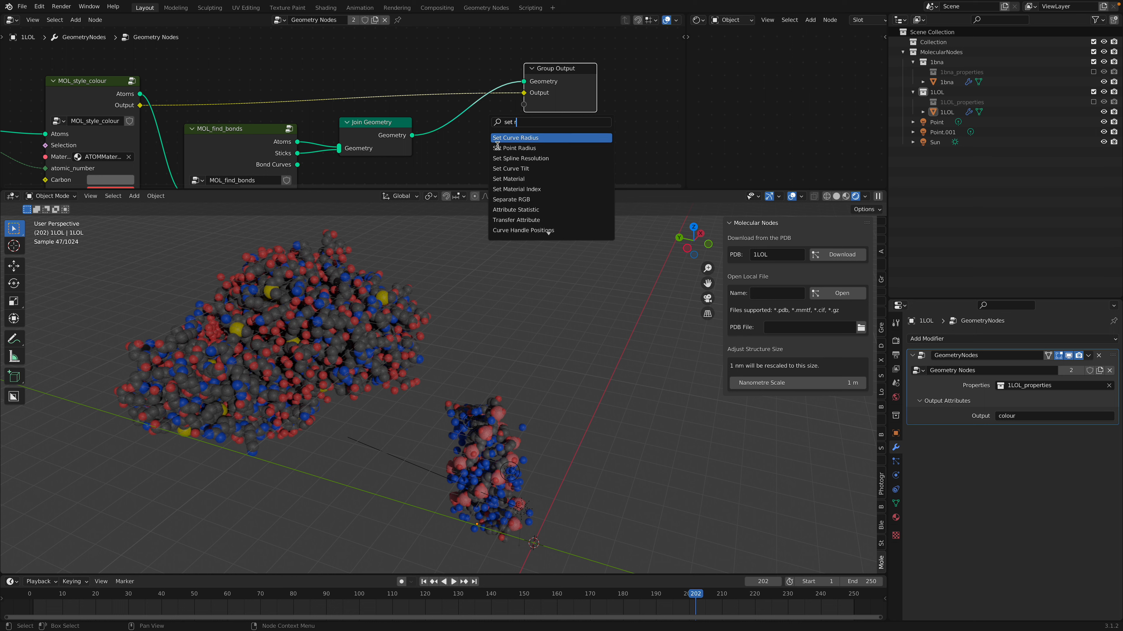
pyautogui.click(304, 109)
# Step: Add a Molecular Nodes Scale Radii node below and beyond the Join Geometry node
pyautogui.scroll(-2, 310, 129)
pyautogui.moveTo(312, 134); pyautogui.dragTo(428, 74, button='middle')
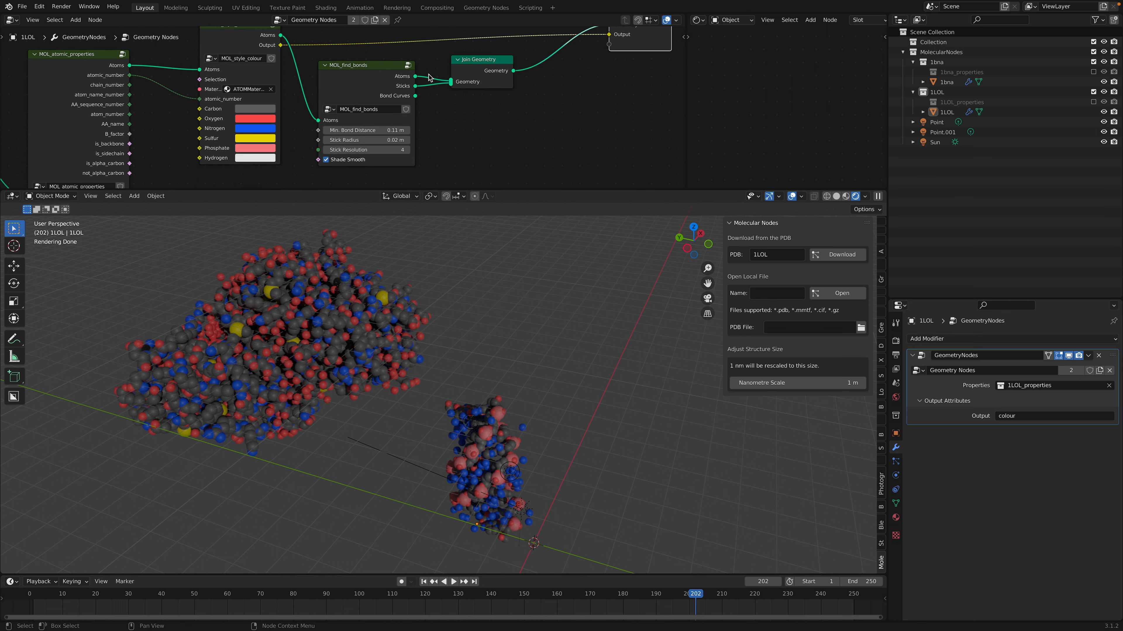
pyautogui.moveTo(541, 99); pyautogui.dragTo(499, 117, button='middle')
pyautogui.hotkey('shift', 'a')
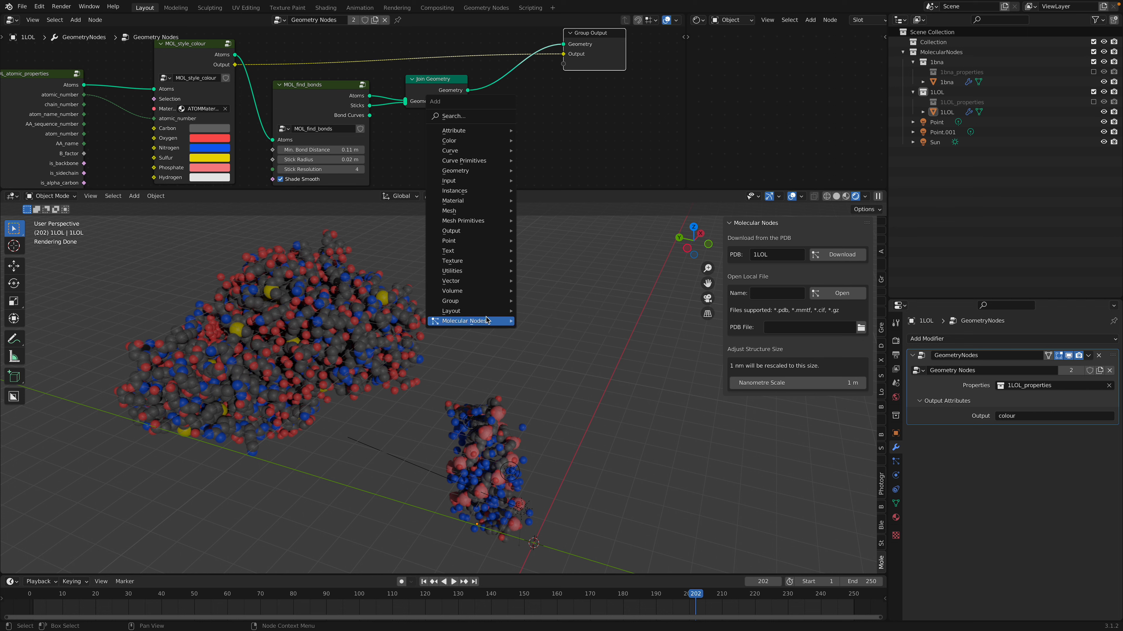
pyautogui.moveTo(488, 321)
pyautogui.moveTo(564, 324)
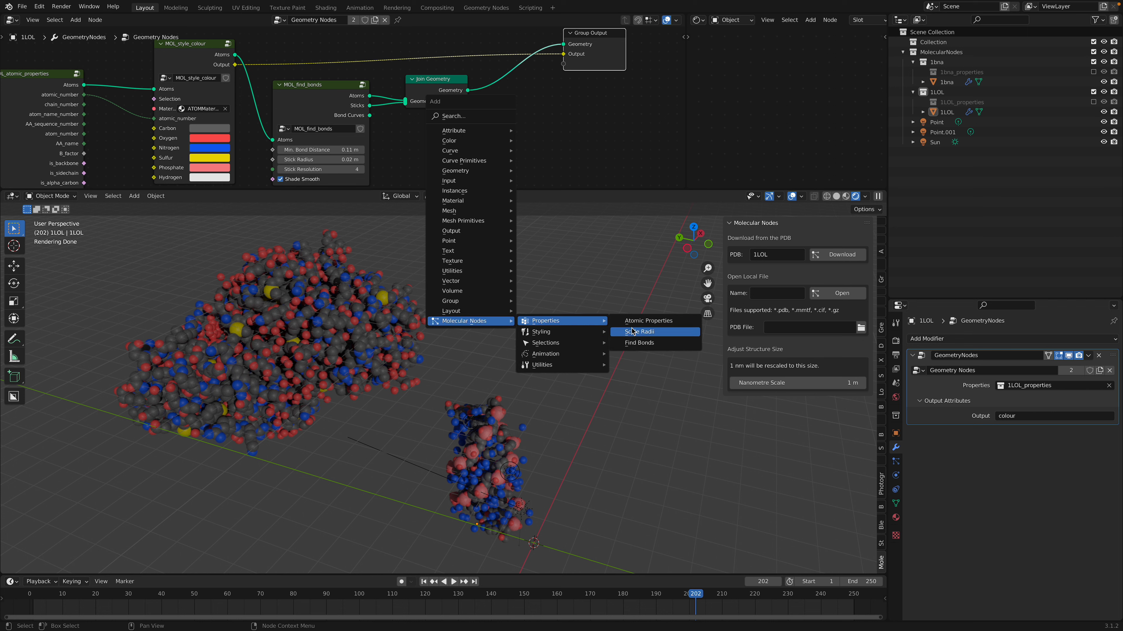
pyautogui.click(641, 332)
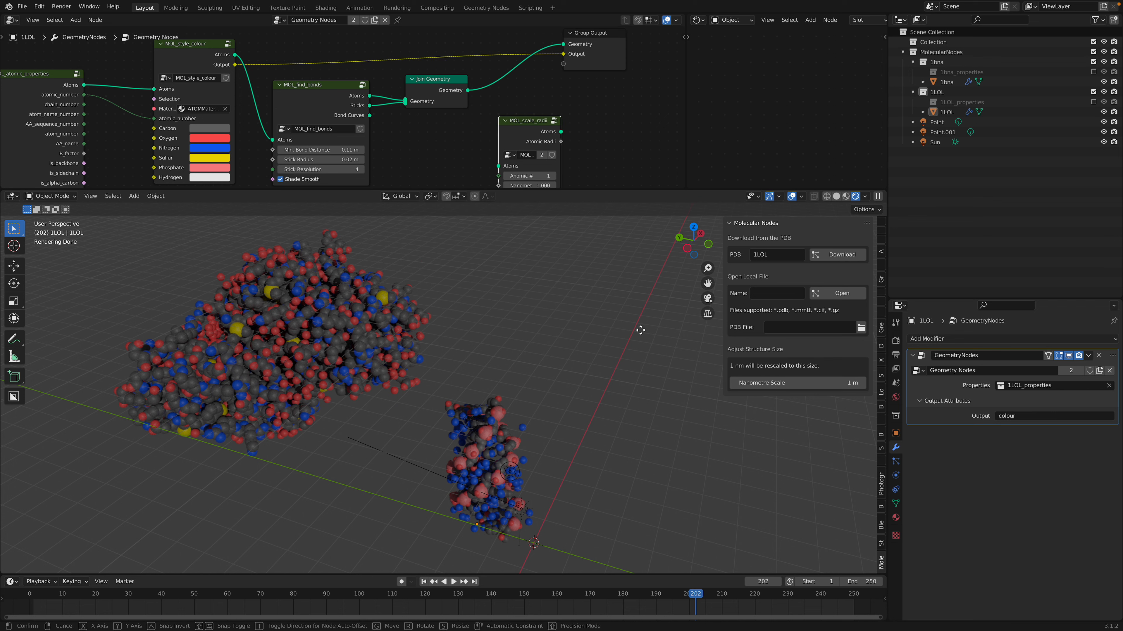
pyautogui.click(634, 303)
# Step: Enlarge the node editor's height and save the file
pyautogui.scroll(1, 614, 170)
pyautogui.moveTo(606, 190); pyautogui.dragTo(606, 247)
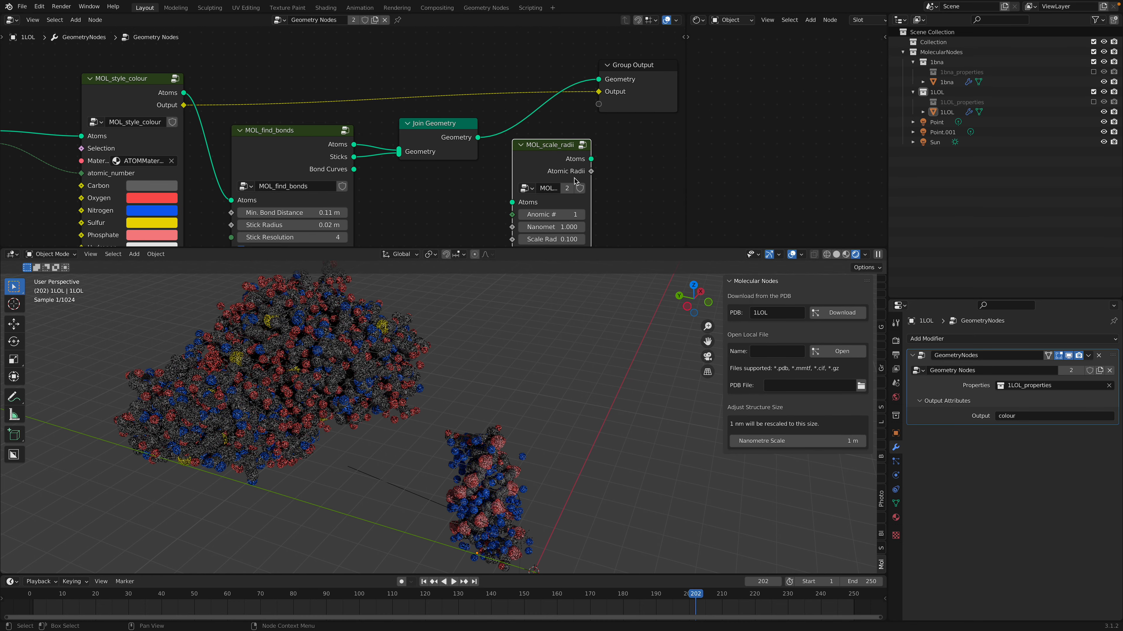
pyautogui.moveTo(578, 180); pyautogui.dragTo(567, 163, button='middle')
pyautogui.hotkey('ctrl', 's')
# Step: Insert MOL_scale_radii between Join Geometry and Group Output, and set its Scale Radii to 0.300
pyautogui.moveTo(553, 133); pyautogui.dragTo(564, 104)
pyautogui.scroll(3, 436, 395)
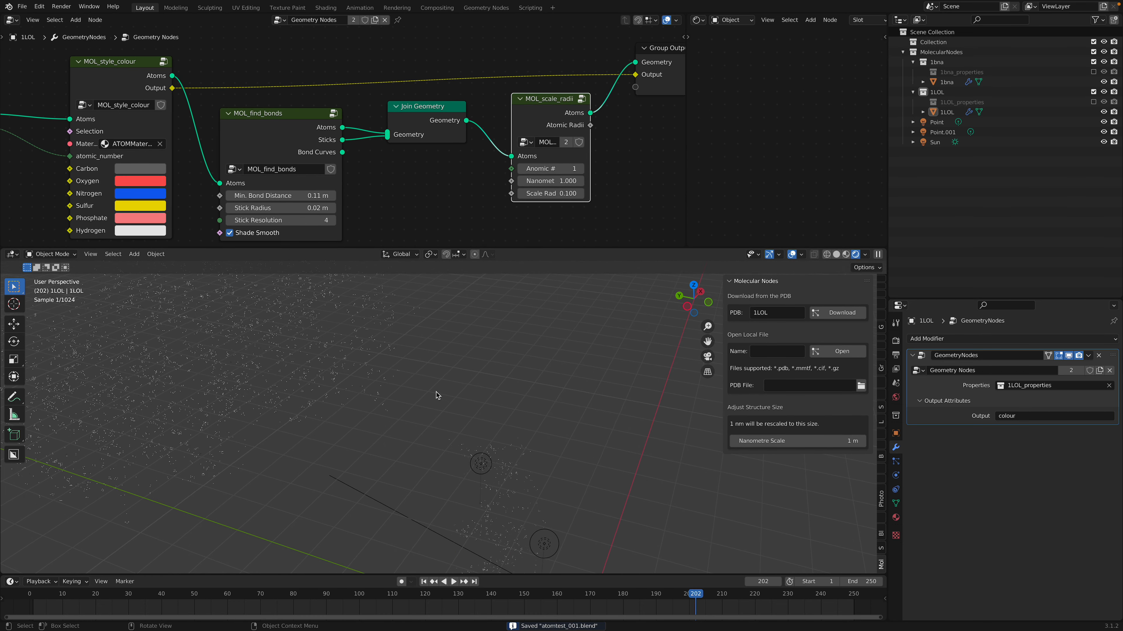
pyautogui.scroll(5, 433, 394)
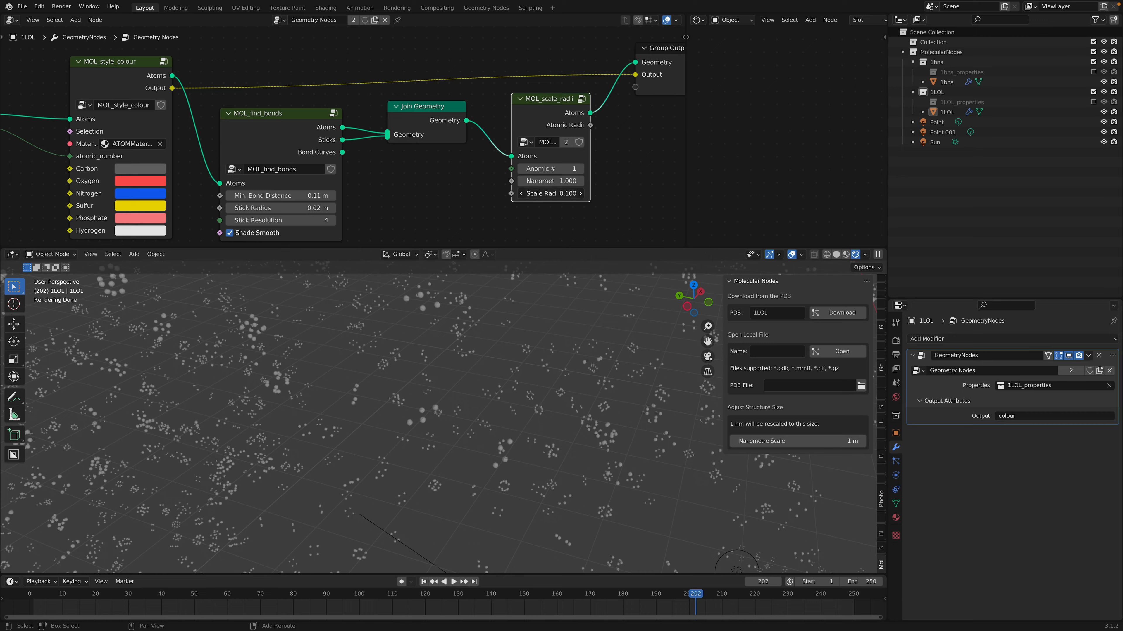
pyautogui.moveTo(550, 194)
pyautogui.mouseDown()
pyautogui.moveTo(594, 194)
pyautogui.moveTo(566, 194)
pyautogui.mouseUp()
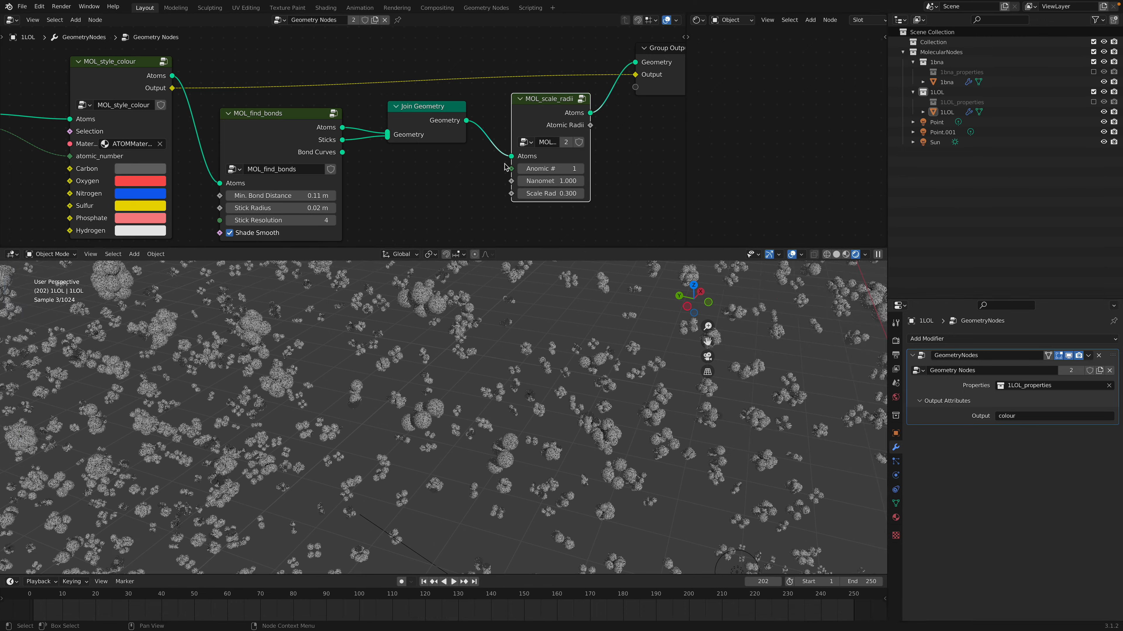
# Step: Space out MOL_find_bonds and Join Geometry, and move MOL_scale_radii into the link between MOL_style_colour and MOL_find_bonds
pyautogui.scroll(-3, 456, 138)
pyautogui.moveTo(445, 131); pyautogui.dragTo(468, 122, button='middle')
pyautogui.moveTo(525, 102); pyautogui.dragTo(520, 106)
pyautogui.moveTo(323, 124); pyautogui.dragTo(375, 128)
pyautogui.moveTo(438, 106); pyautogui.dragTo(465, 118)
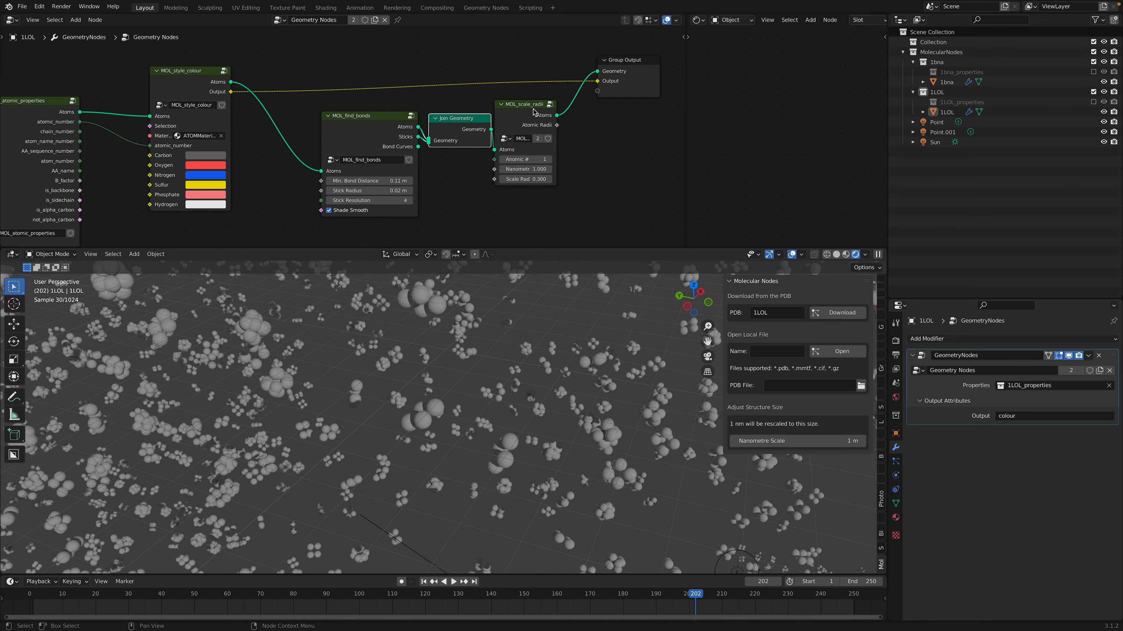
pyautogui.keyDown('alt'); pyautogui.moveTo(532, 110); pyautogui.dragTo(303, 119); pyautogui.keyUp('alt')
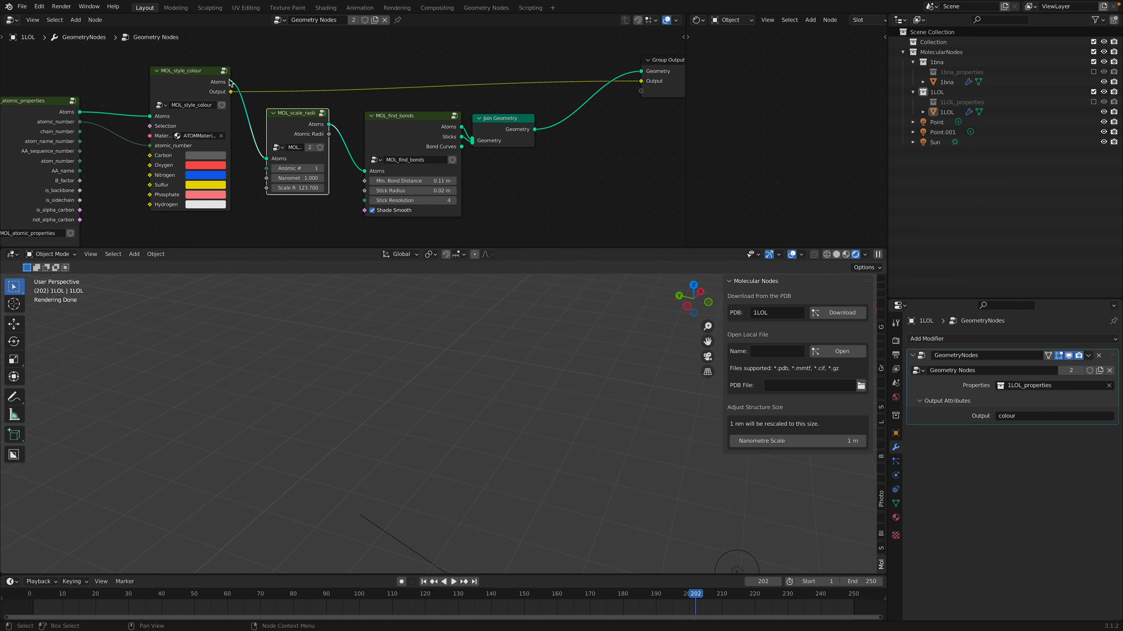
# Step: Reconnect MOL_style_colour's Atoms directly to MOL_find_bonds and delete the MOL_scale_radii node
pyautogui.moveTo(230, 82); pyautogui.dragTo(371, 174)
pyautogui.click(300, 117)
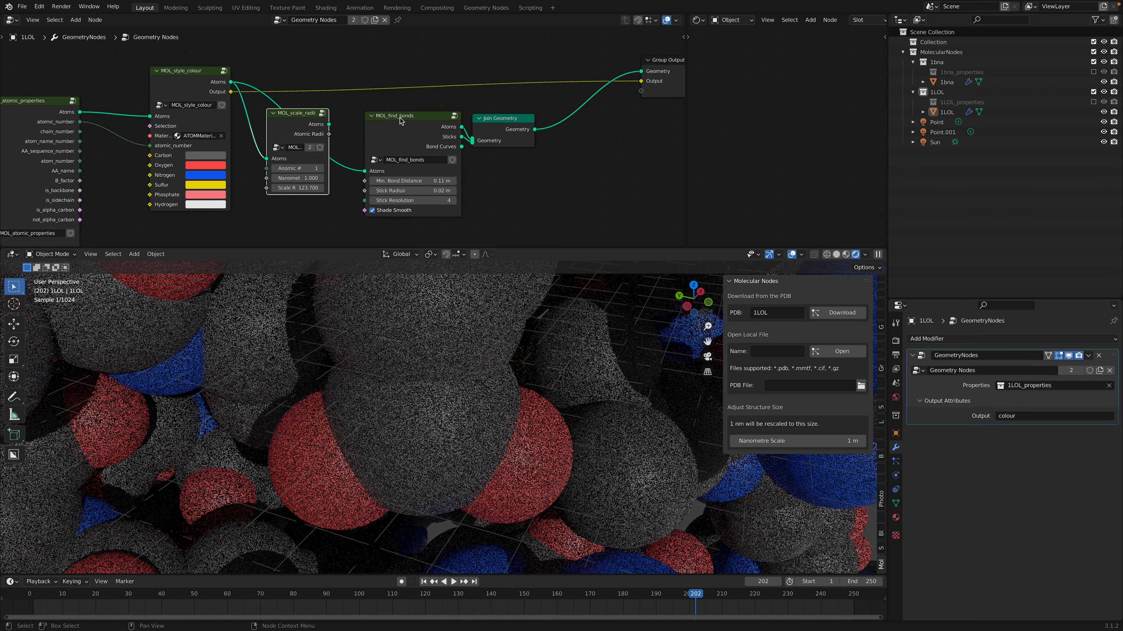
pyautogui.press('x')
# Step: Move MOL_find_bonds closer to MOL_style_colour and save the file
pyautogui.moveTo(391, 116); pyautogui.dragTo(358, 113)
pyautogui.scroll(-4, 367, 120)
pyautogui.moveTo(375, 126); pyautogui.dragTo(334, 106, button='middle')
pyautogui.scroll(-1, 334, 106)
pyautogui.scroll(-10, 657, 341)
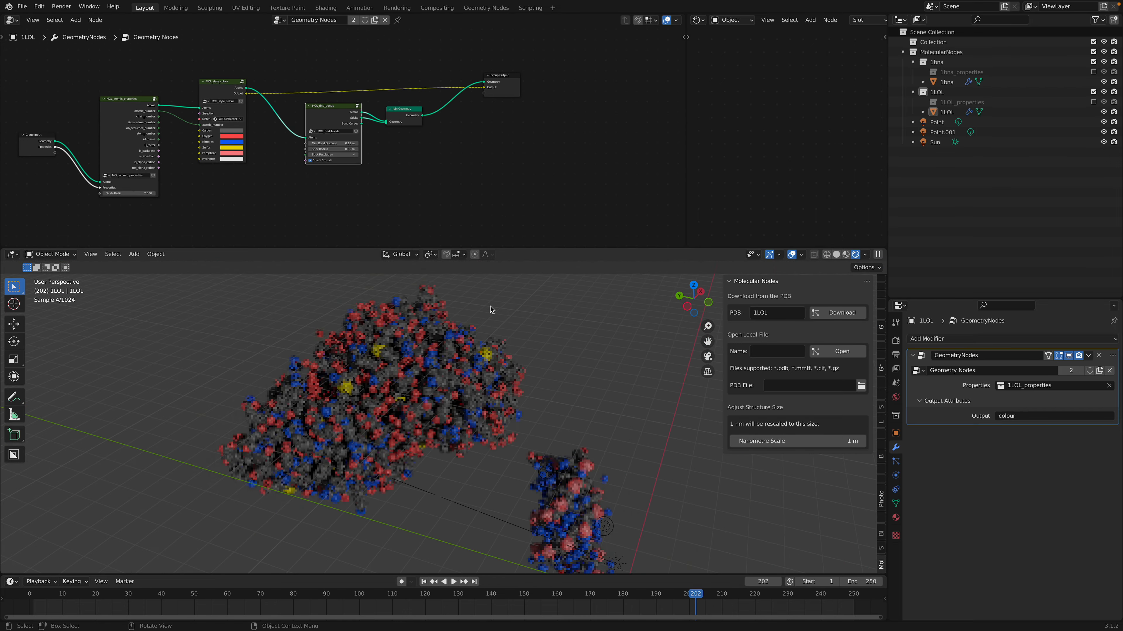
pyautogui.hotkey('ctrl', 's')
# Step: Add a Molecular Nodes Style Surface node above MOL_find_bonds
pyautogui.scroll(3, 350, 44)
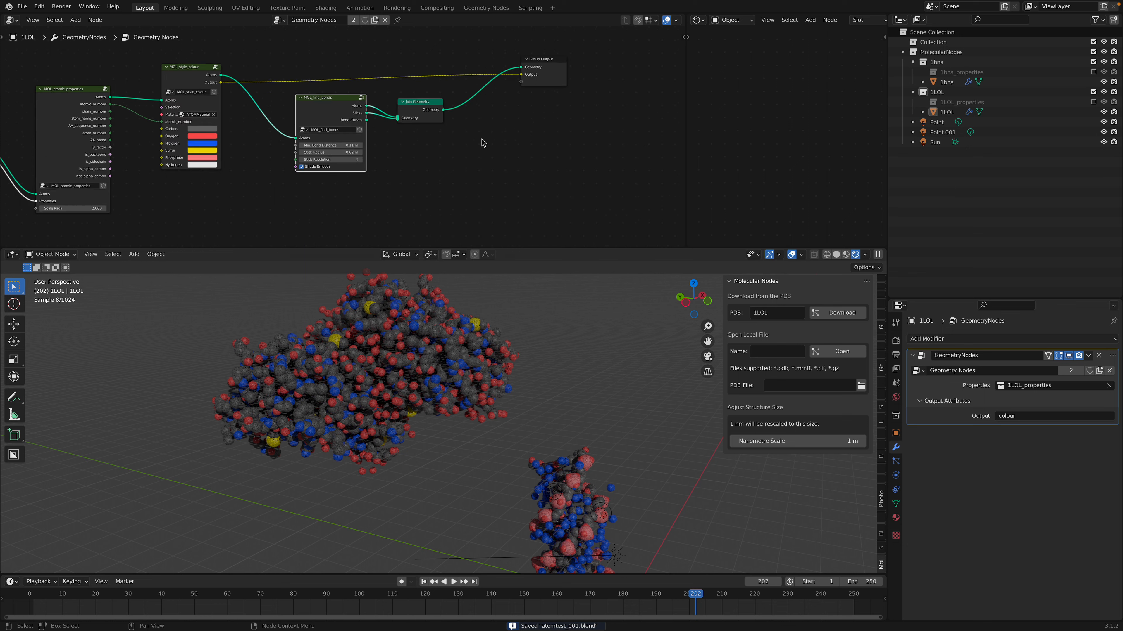
pyautogui.hotkey('shift', 'a')
pyautogui.moveTo(475, 233)
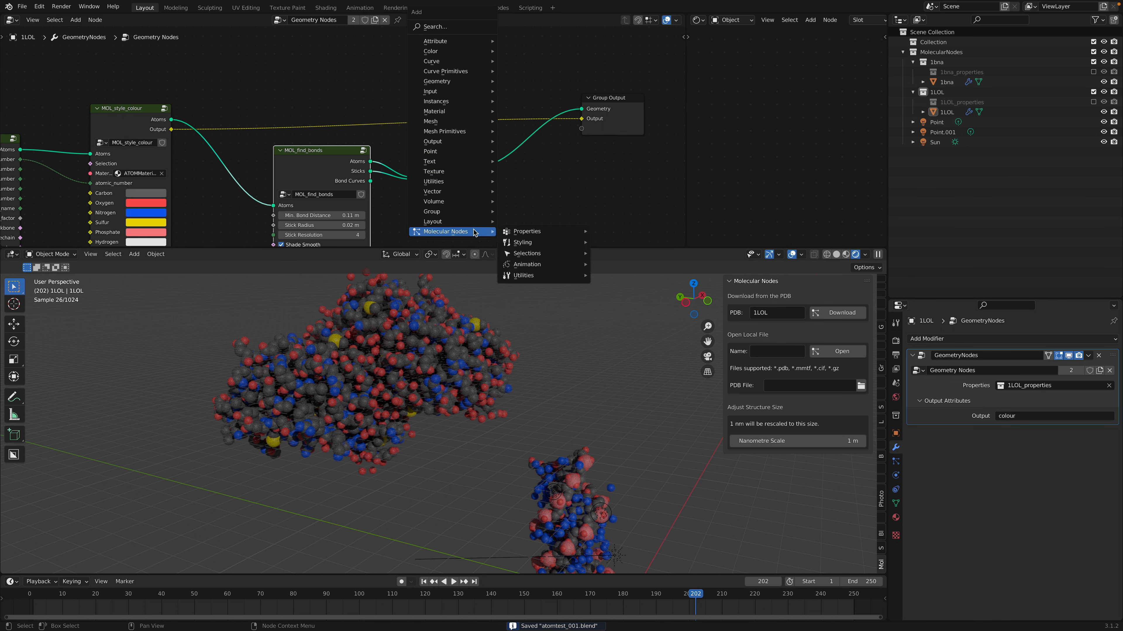
pyautogui.moveTo(535, 237)
pyautogui.moveTo(569, 242)
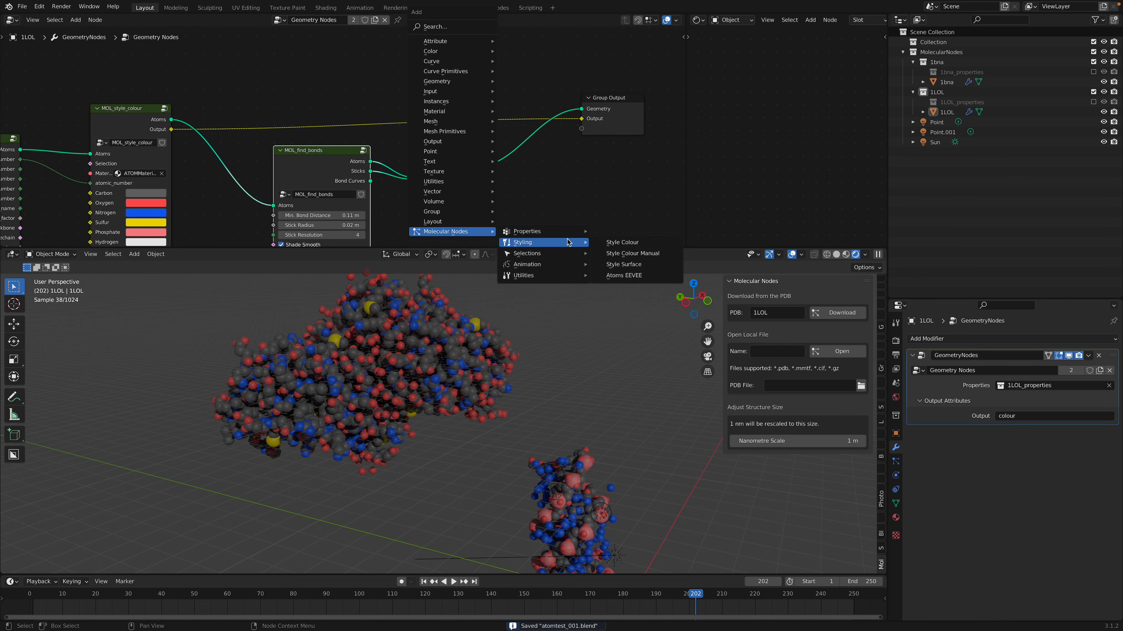
pyautogui.click(624, 264)
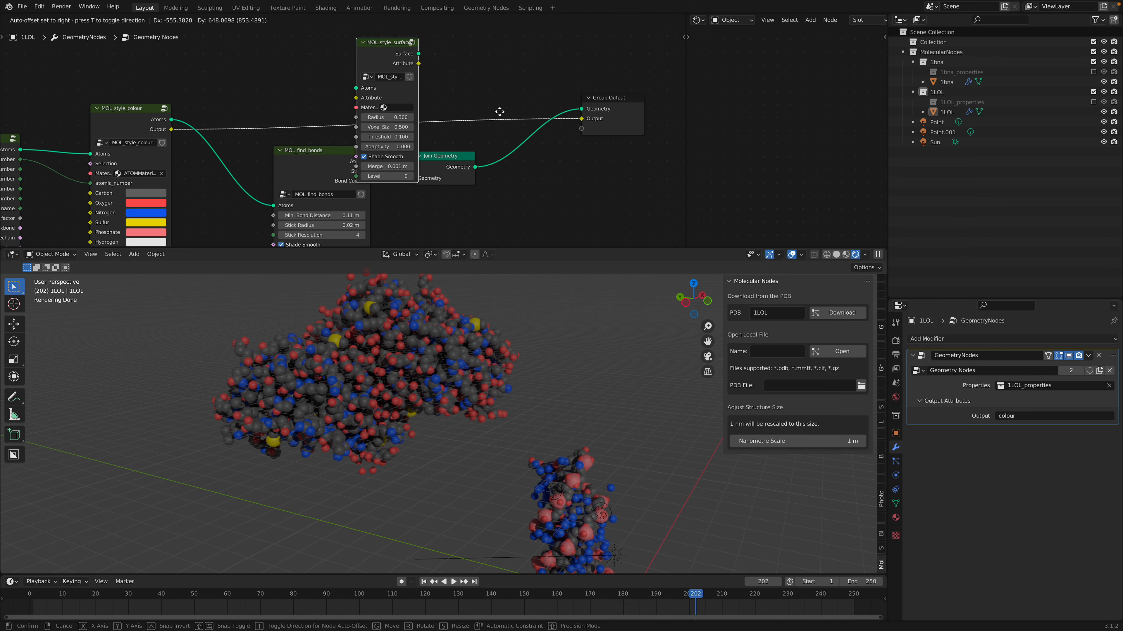
pyautogui.click(511, 50)
# Step: Connect MOL_style_colour's Atoms to the Atoms input of MOL_style_surface and reposition the surface node
pyautogui.scroll(-1, 461, 110)
pyautogui.moveTo(461, 111); pyautogui.dragTo(454, 165, button='middle')
pyautogui.moveTo(173, 176); pyautogui.dragTo(242, 158)
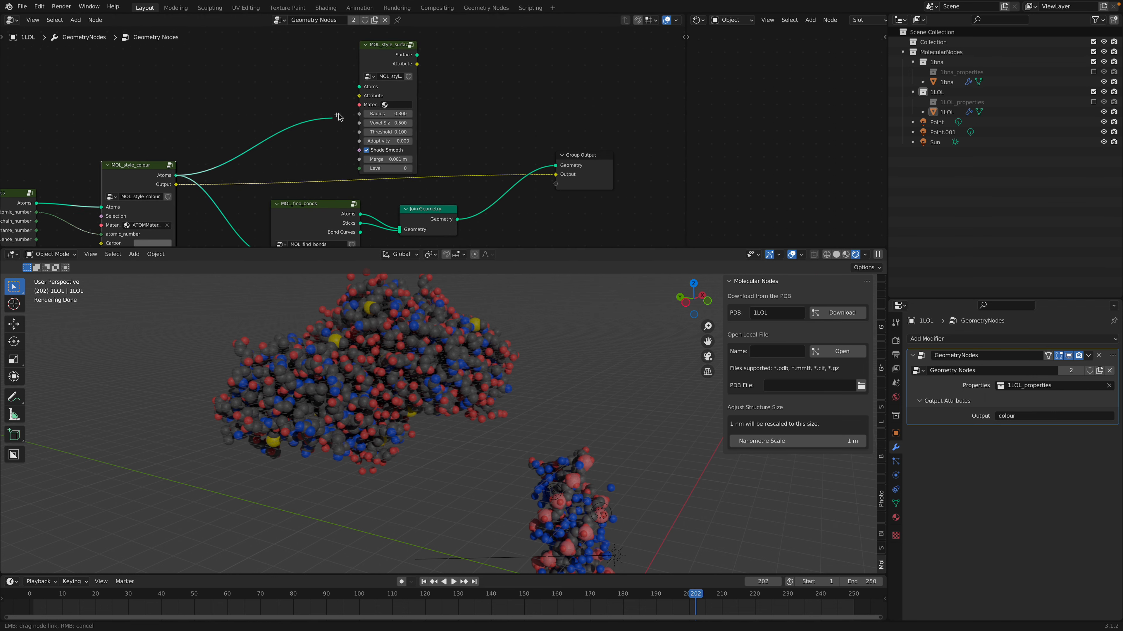
pyautogui.moveTo(365, 90); pyautogui.dragTo(365, 90)
pyautogui.moveTo(372, 62)
pyautogui.mouseDown()
pyautogui.moveTo(341, 62)
pyautogui.moveTo(355, 82)
pyautogui.moveTo(369, 74)
pyautogui.mouseUp()
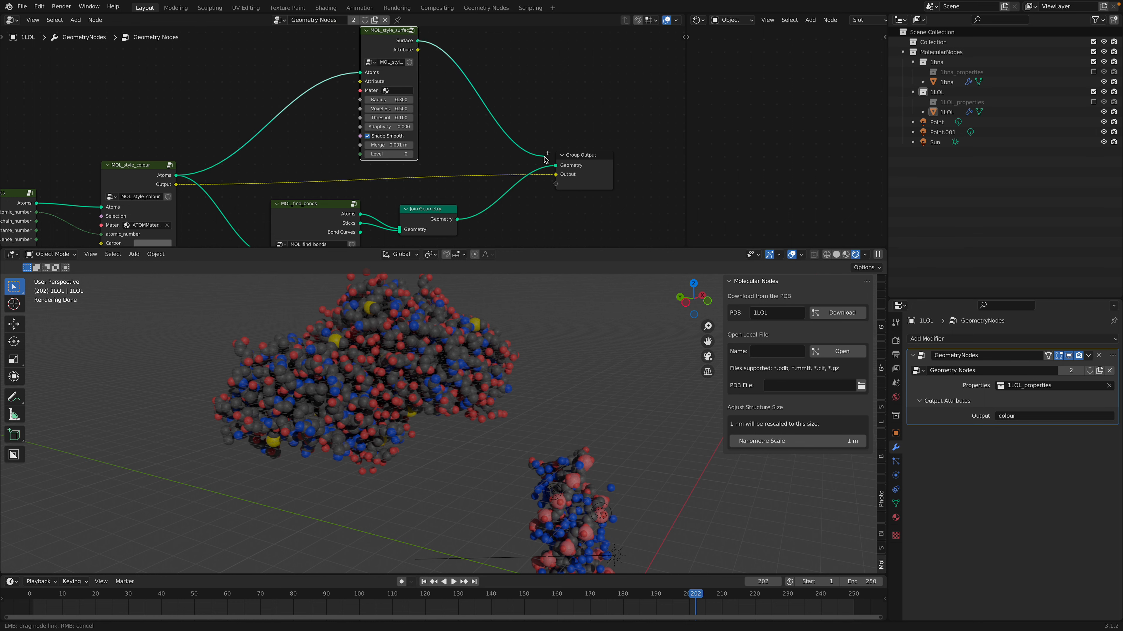
# Step: Connect MOL_style_surface's Surface and Attribute to Group Output's Geometry and Output, and MOL_style_colour's Output to the surface node's Attribute input
pyautogui.moveTo(556, 167); pyautogui.dragTo(555, 166)
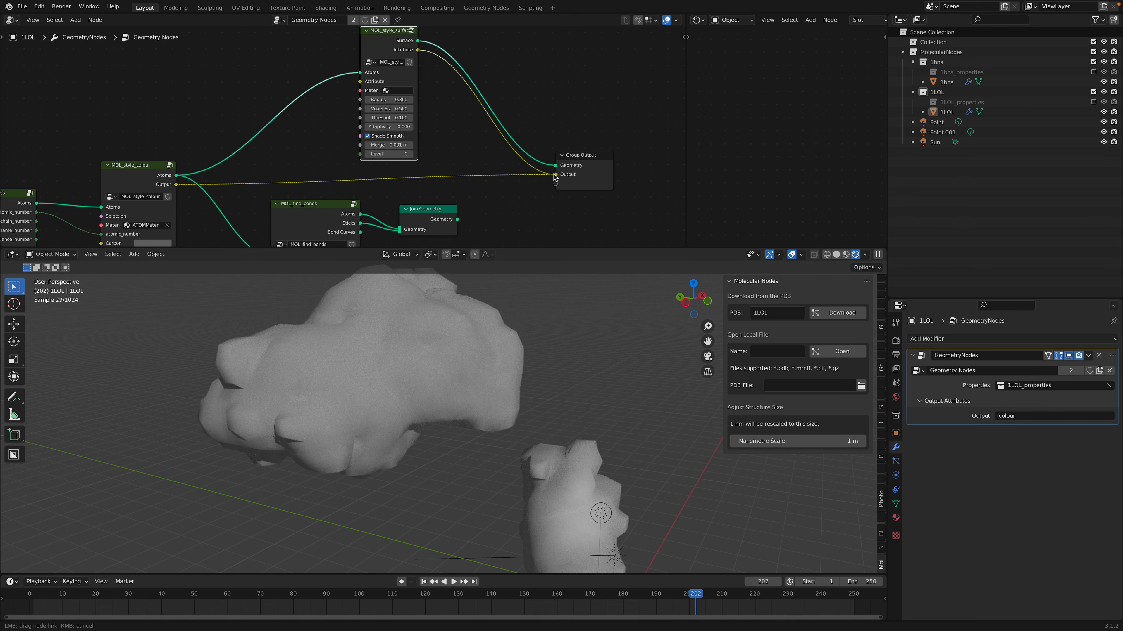
pyautogui.moveTo(556, 176); pyautogui.dragTo(555, 177)
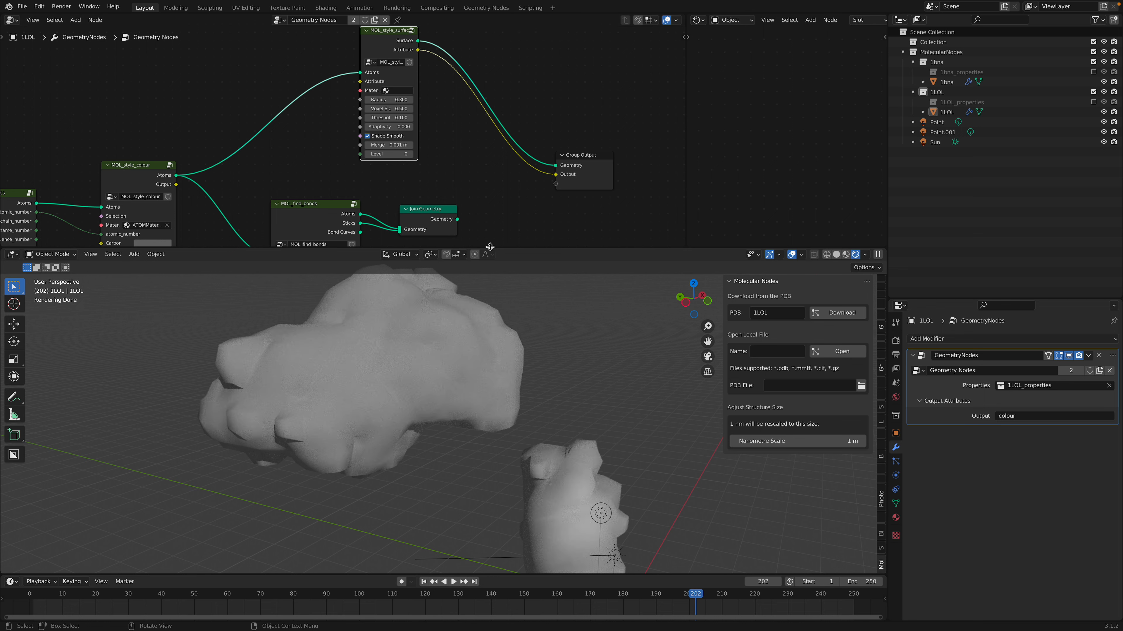
pyautogui.moveTo(176, 185); pyautogui.dragTo(358, 84)
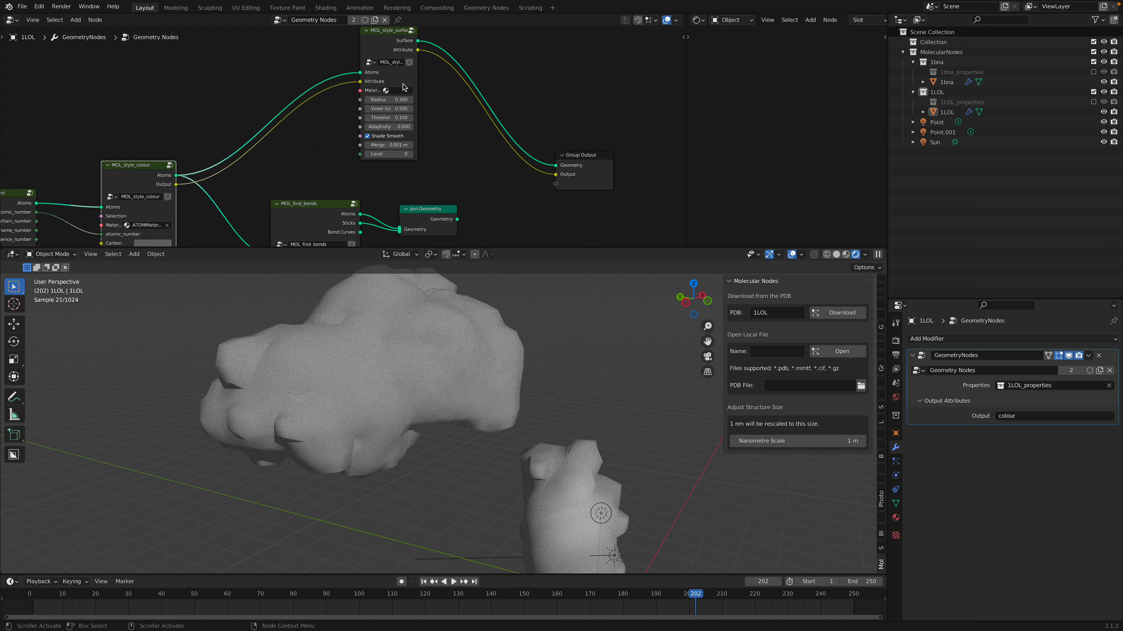
# Step: Set MOL_style_surface's Radius to 0.220 and its Level to 1
pyautogui.moveTo(394, 100)
pyautogui.mouseDown()
pyautogui.moveTo(362, 99)
pyautogui.moveTo(385, 99)
pyautogui.mouseUp()
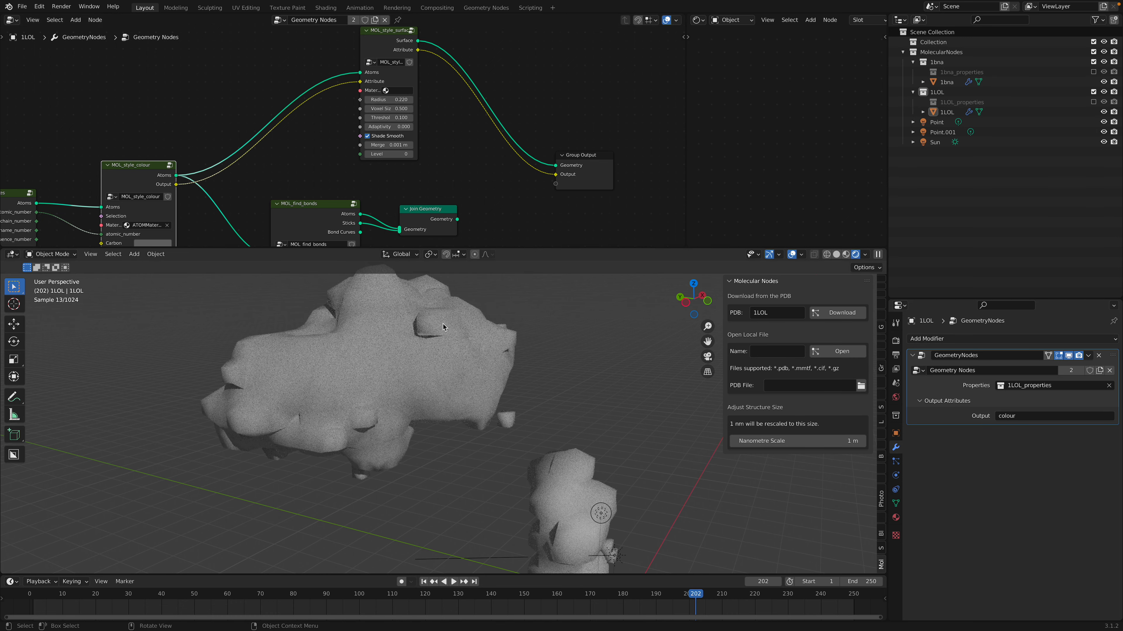
pyautogui.click(411, 154)
pyautogui.click(411, 154)
pyautogui.click(366, 154)
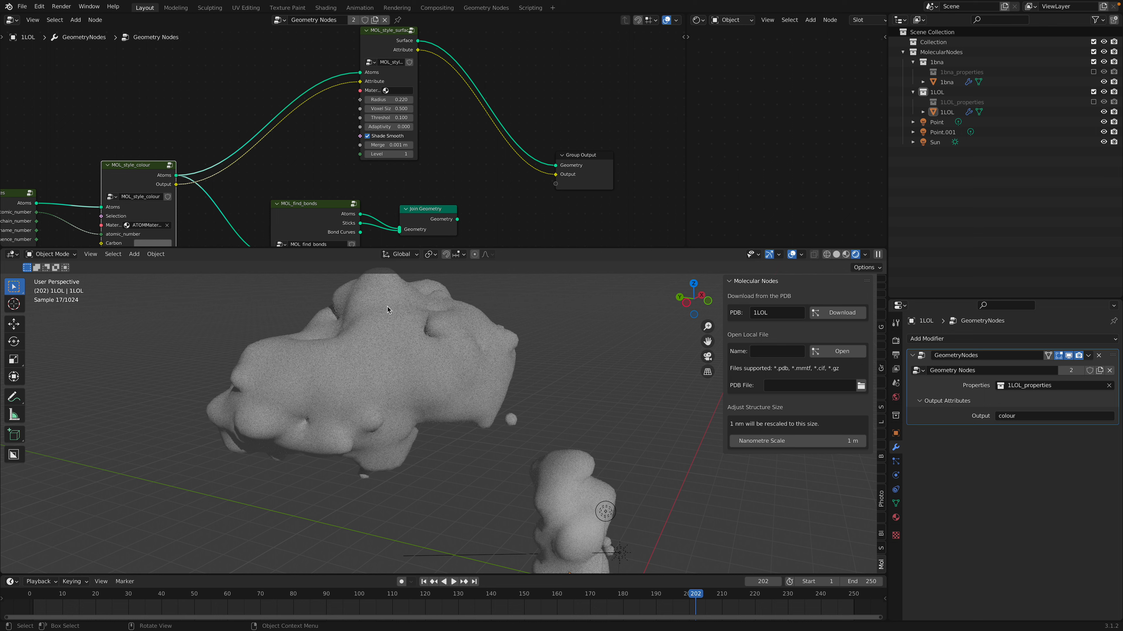
# Step: Assign ATOMMaterial to MOL_style_surface and save the file
pyautogui.click(391, 92)
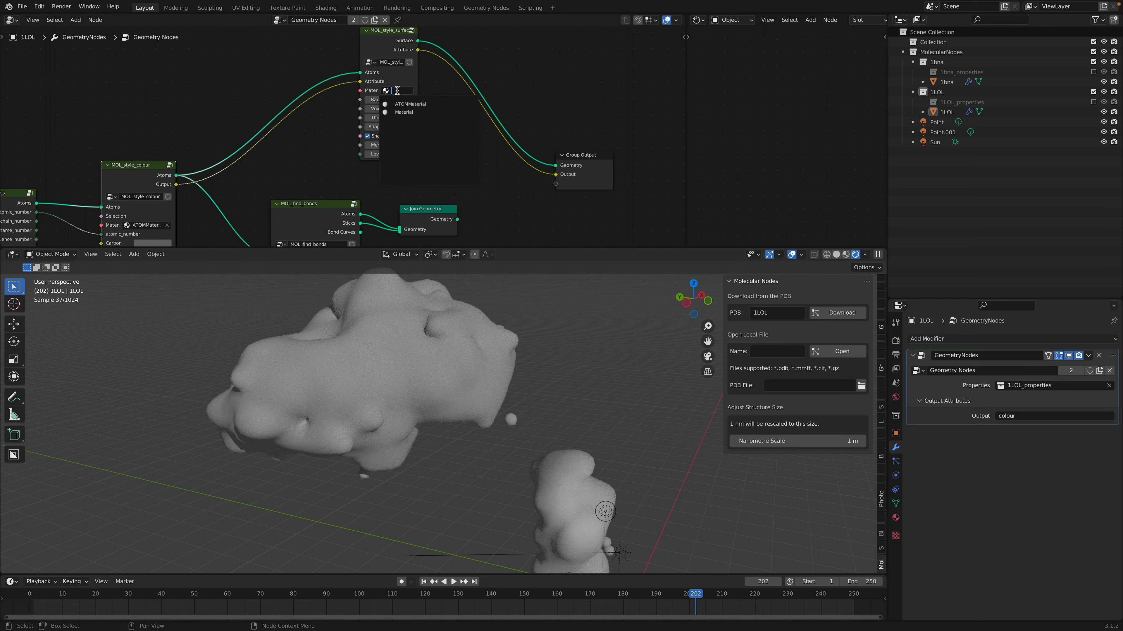
pyautogui.click(405, 104)
pyautogui.scroll(-5, 524, 336)
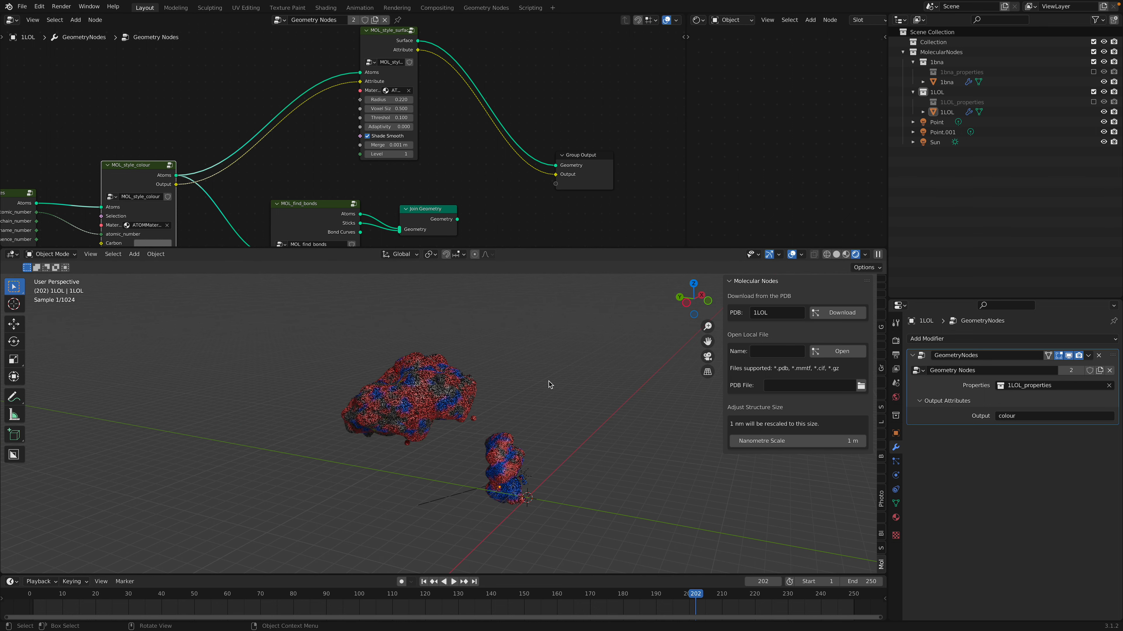
pyautogui.scroll(2, 502, 362)
pyautogui.hotkey('ctrl', 's')
# Step: Select the 1LOL molecule and move Group Output farther away from MOL_style_surface
pyautogui.moveTo(393, 362); pyautogui.dragTo(476, 336, button='middle')
pyautogui.click(445, 346)
pyautogui.scroll(1, 450, 371)
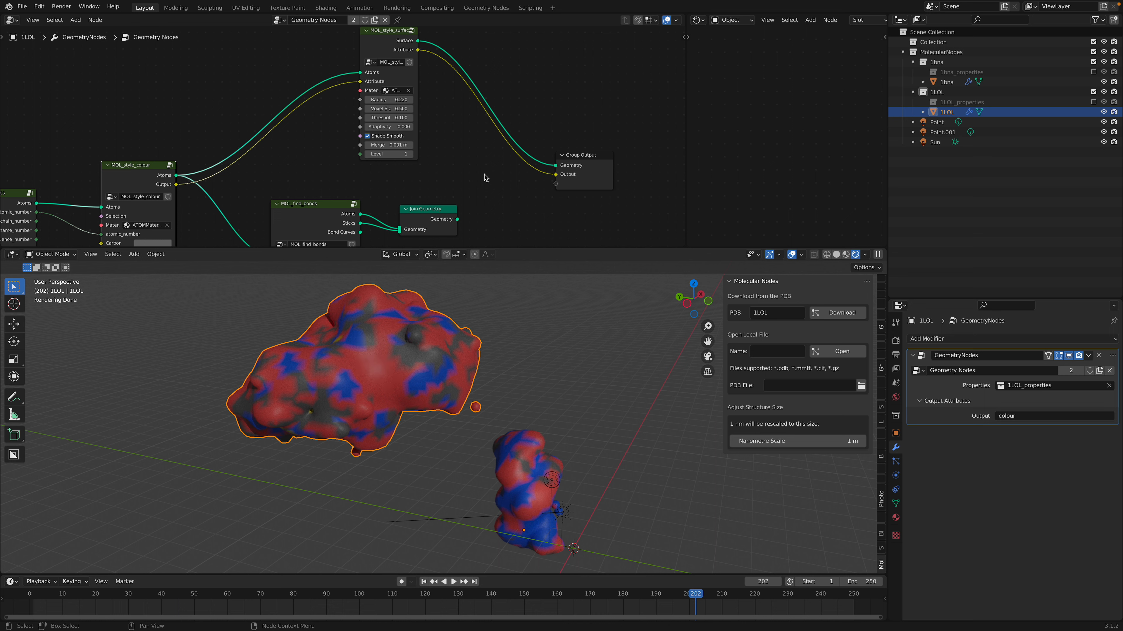
pyautogui.moveTo(575, 168); pyautogui.dragTo(634, 151)
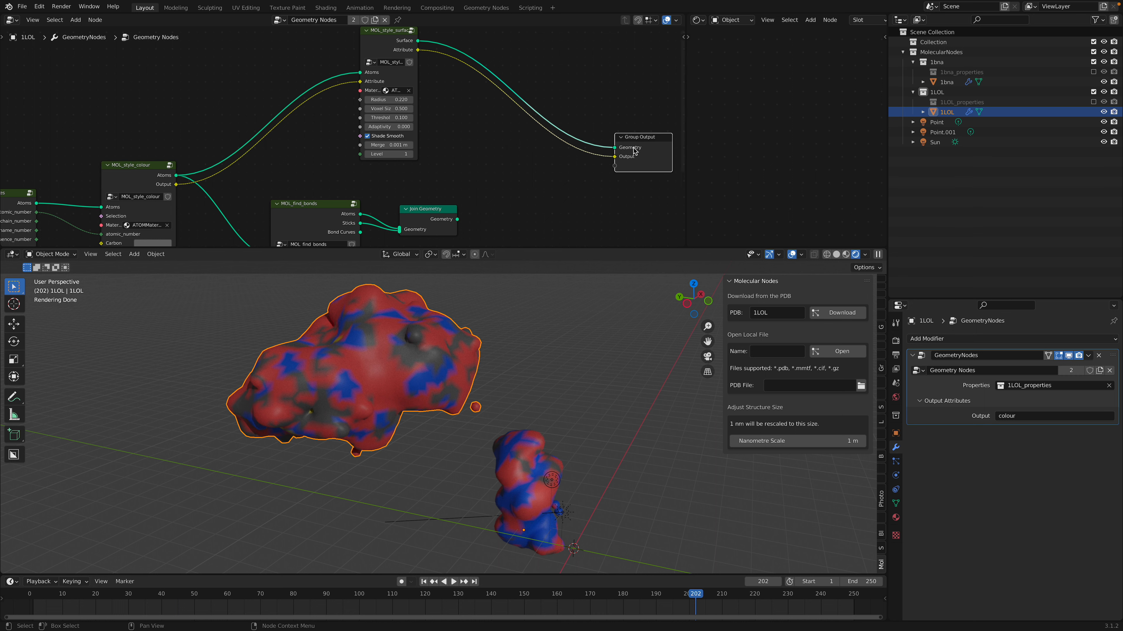
# Step: Create a new material named TransparentMat on 1LOL
pyautogui.click(895, 518)
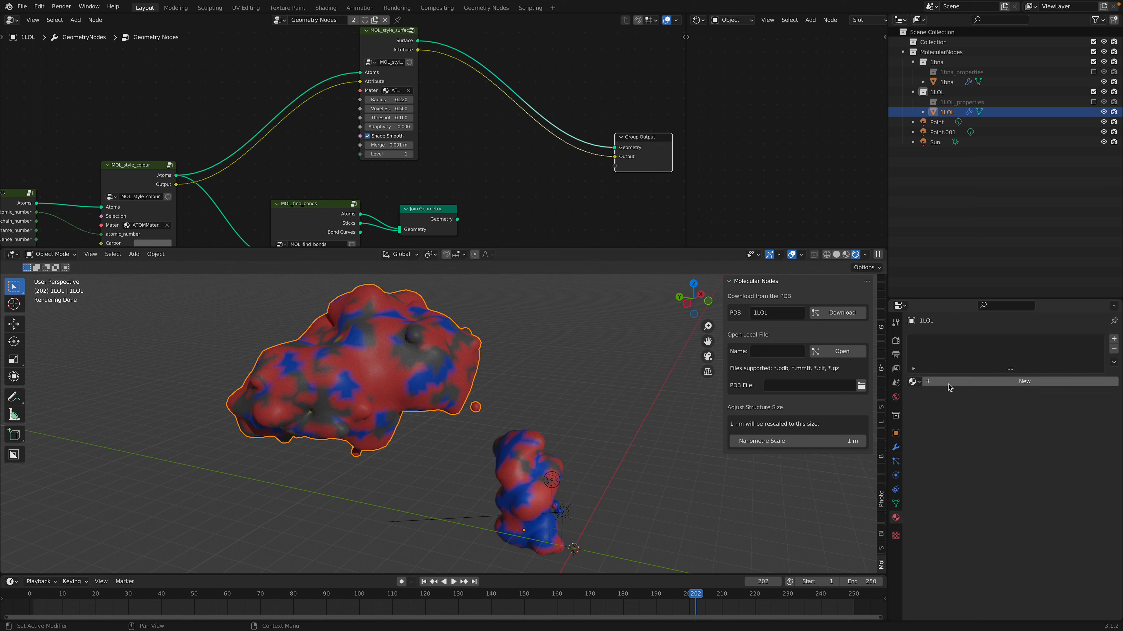
pyautogui.click(959, 382)
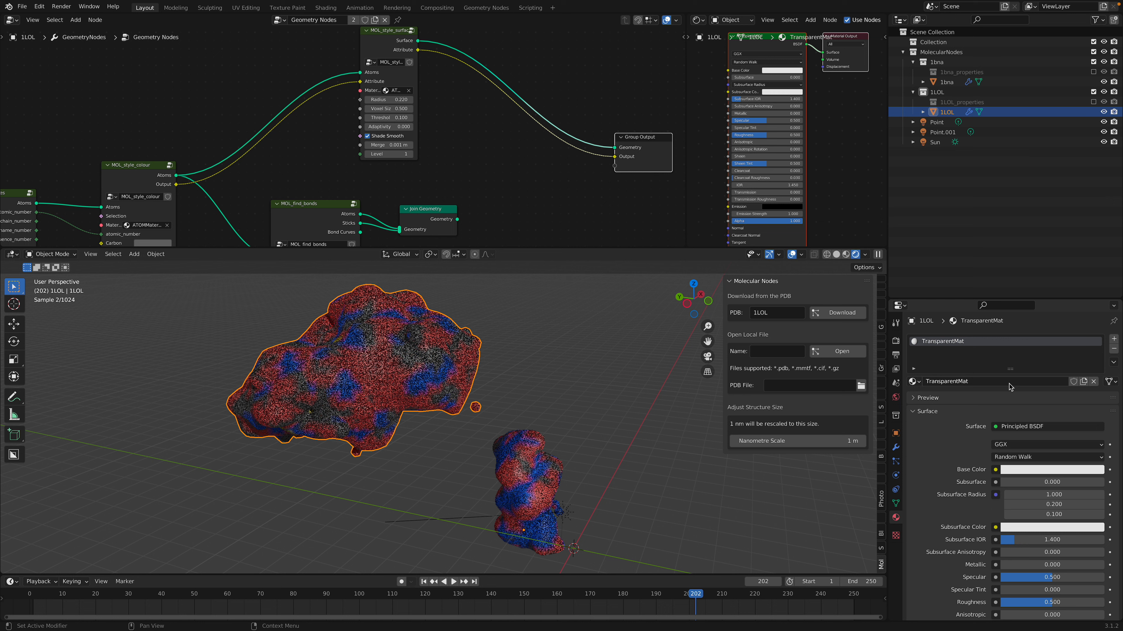
pyautogui.moveTo(528, 106); pyautogui.dragTo(530, 140, button='middle')
pyautogui.hotkey('shift', 'a')
pyautogui.write('se')
pyautogui.press('Escape')
# Step: Insert a Set Material node between MOL_style_surface's Surface and Group Output, and assign TransparentMat to it
pyautogui.hotkey('shift', 'a')
pyautogui.click(526, 27)
pyautogui.write('set')
pyautogui.click(540, 70)
pyautogui.click(539, 150)
pyautogui.click(556, 149)
pyautogui.click(560, 179)
pyautogui.moveTo(558, 111); pyautogui.dragTo(554, 88)
# Step: Lower TransparentMat's Alpha to 0.188
pyautogui.scroll(-1, 990, 511)
pyautogui.scroll(-8, 990, 510)
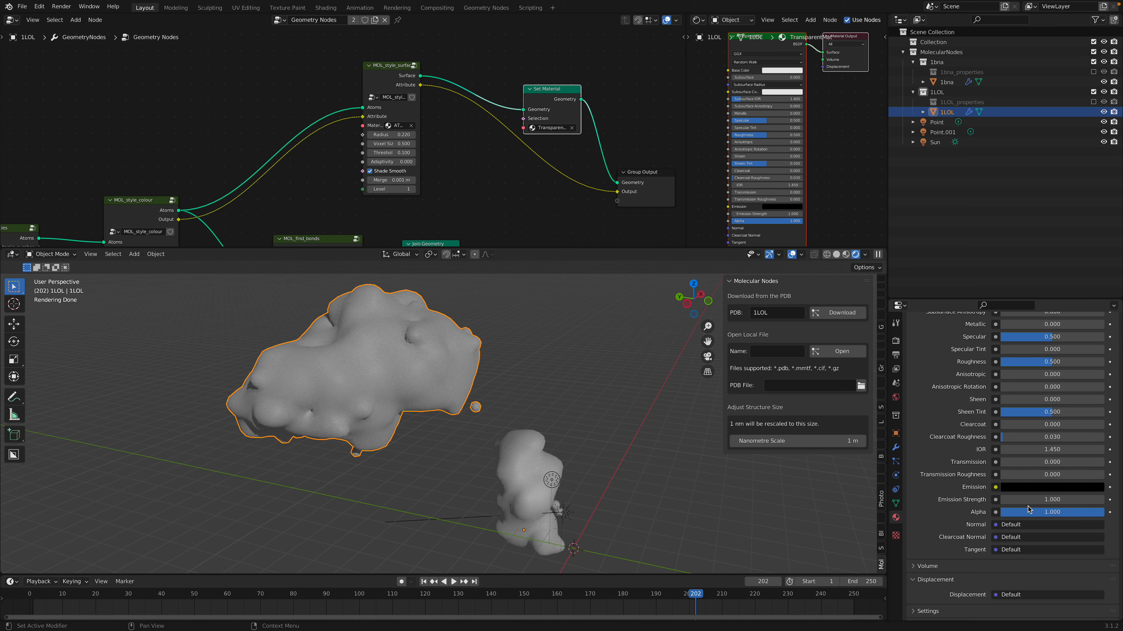
pyautogui.moveTo(1097, 513); pyautogui.dragTo(1019, 513)
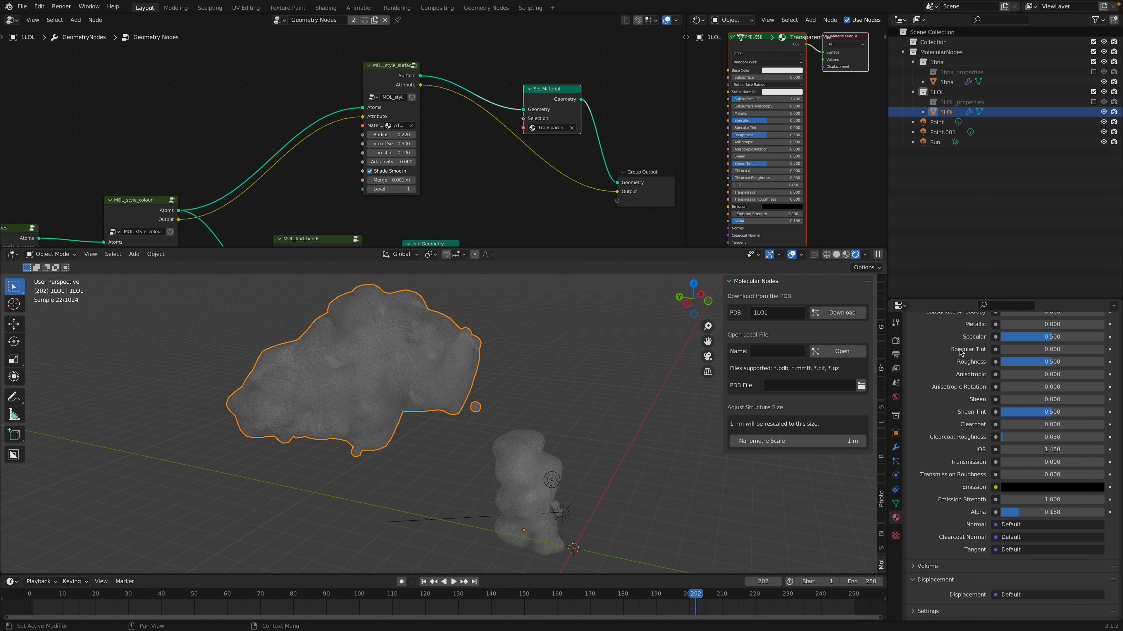
# Step: Rearrange Group Output, MOL_find_bonds and Join Geometry to free space around the Set Material branch
pyautogui.scroll(5, 961, 352)
pyautogui.moveTo(639, 171); pyautogui.dragTo(654, 176)
pyautogui.moveTo(582, 146); pyautogui.dragTo(501, 102, button='middle')
pyautogui.moveTo(358, 201); pyautogui.dragTo(483, 177)
pyautogui.moveTo(240, 196); pyautogui.dragTo(269, 195)
pyautogui.scroll(-1, 220, 177)
pyautogui.moveTo(123, 169); pyautogui.dragTo(278, 169)
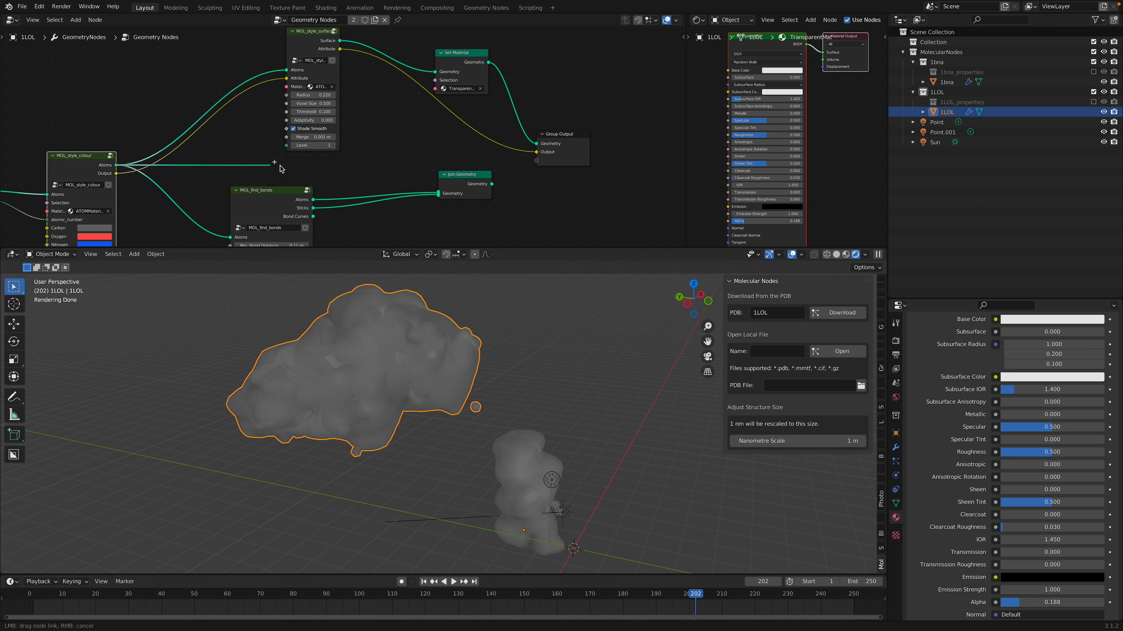
pyautogui.moveTo(352, 166); pyautogui.dragTo(360, 164)
pyautogui.moveTo(461, 174); pyautogui.dragTo(458, 198)
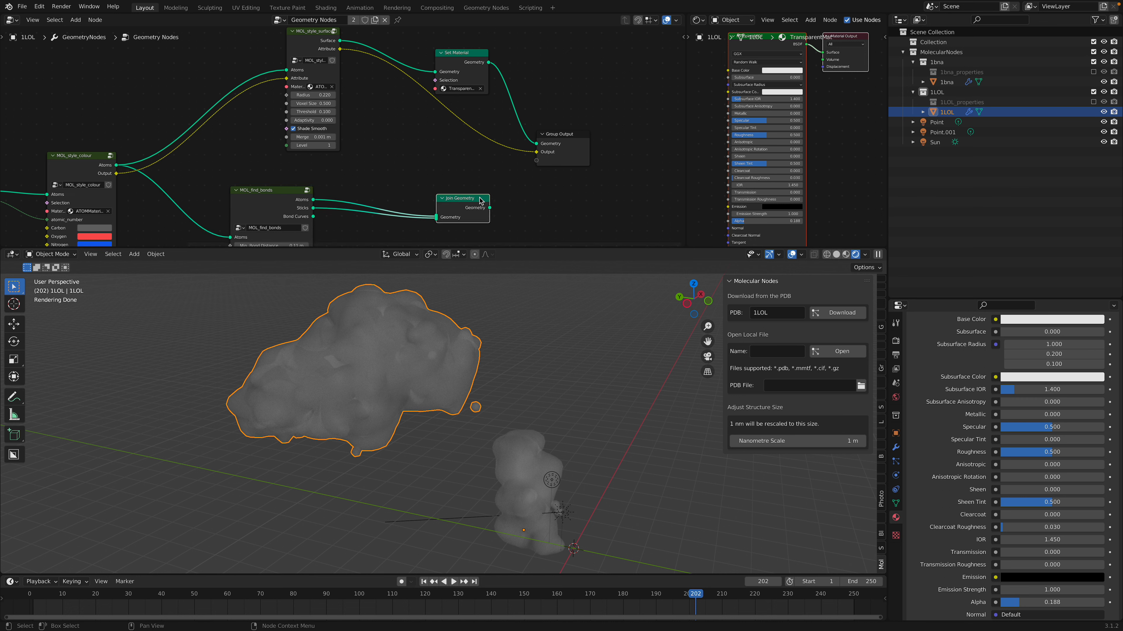
# Step: Duplicate Join Geometry into the link between Set Material and Group Output, and connect MOL_style_colour's Atoms into it
pyautogui.hotkey('shift', 'd')
pyautogui.click(565, 82)
pyautogui.moveTo(120, 168); pyautogui.dragTo(518, 110)
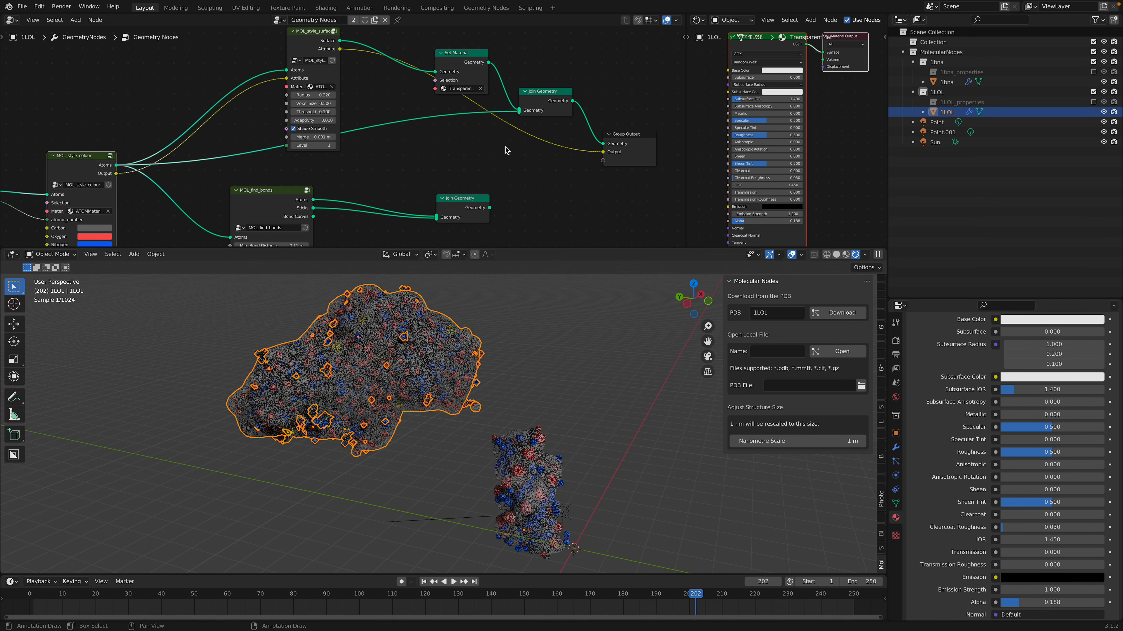
pyautogui.moveTo(527, 420); pyautogui.dragTo(489, 377, button='middle')
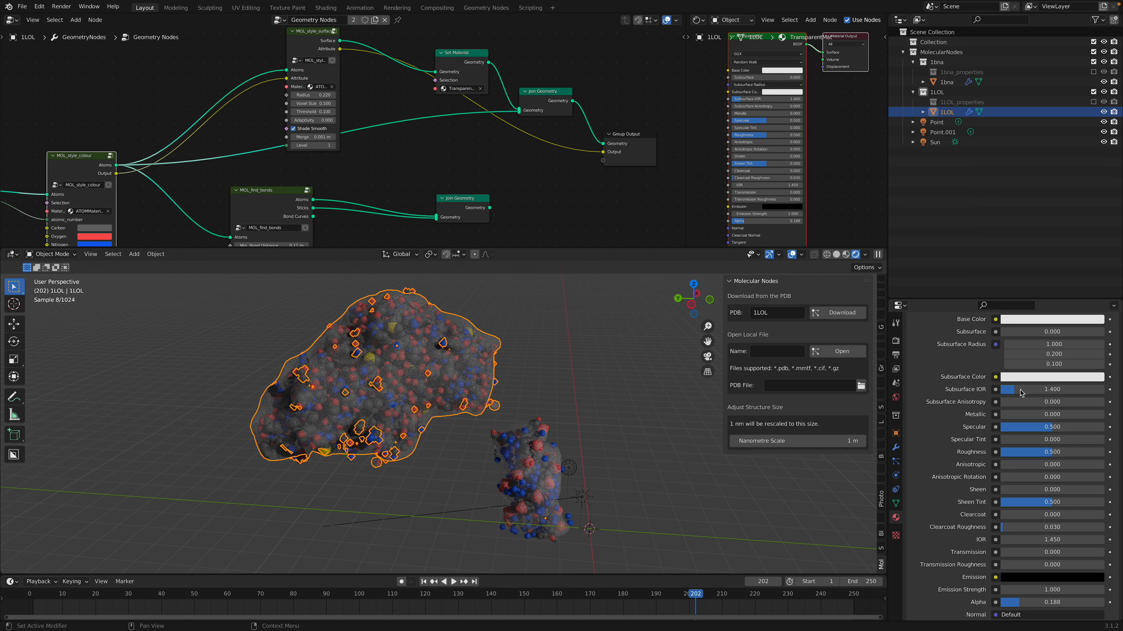
# Step: Tint TransparentMat's Base Color pale pink and deselect the 1LOL molecule
pyautogui.scroll(3, 1021, 393)
pyautogui.click(1060, 370)
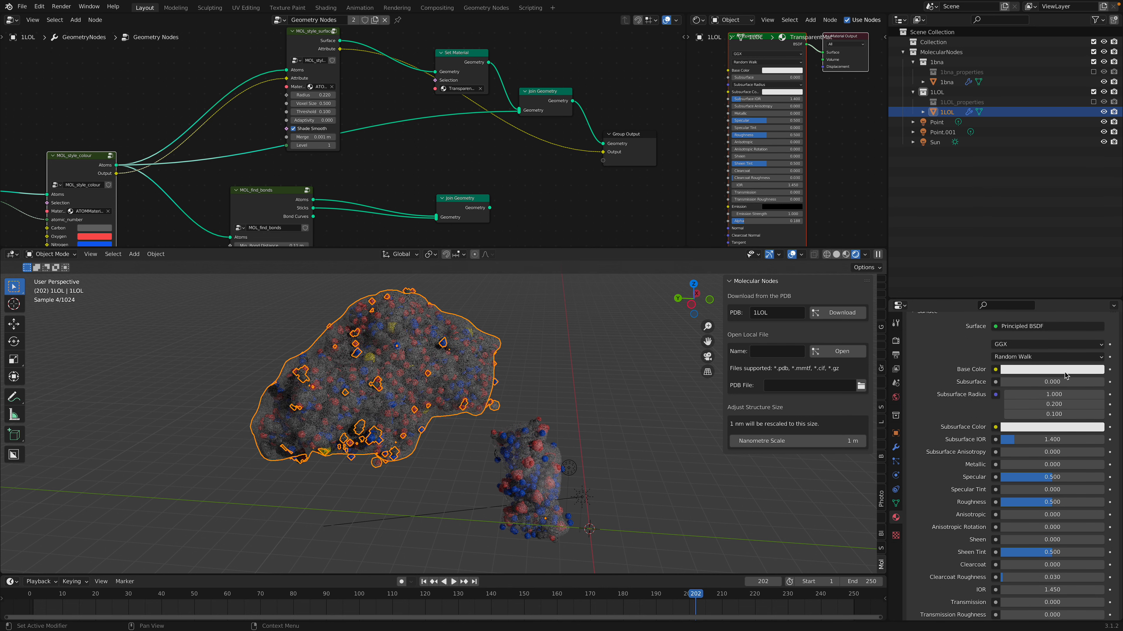
pyautogui.scroll(5, 1052, 393)
pyautogui.click(1028, 469)
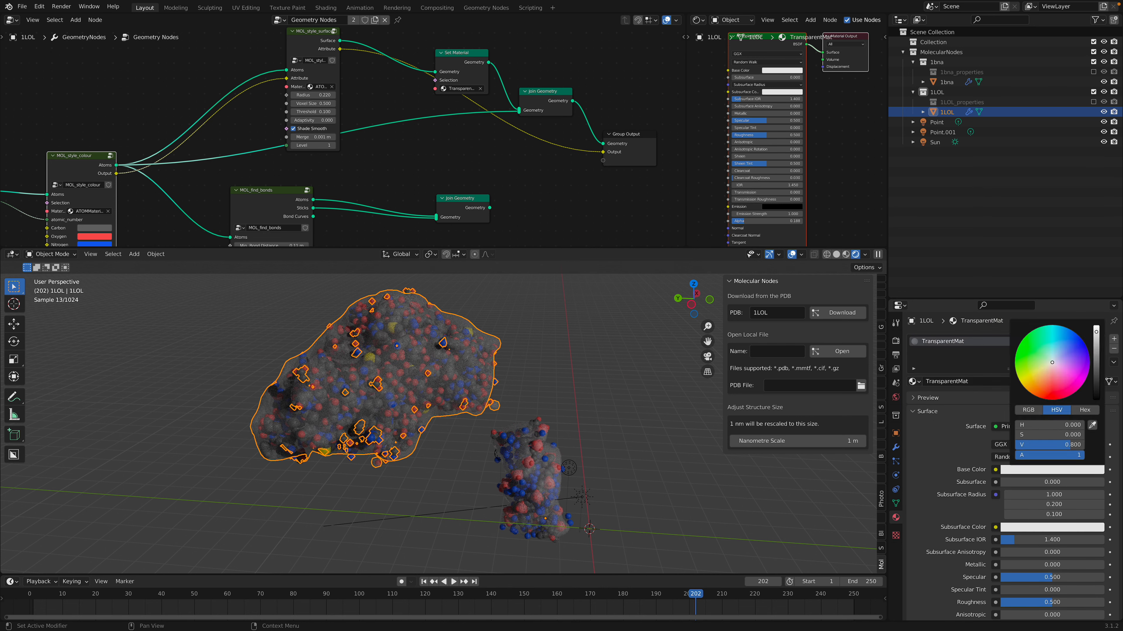
pyautogui.moveTo(1037, 379)
pyautogui.mouseDown()
pyautogui.moveTo(1032, 371)
pyautogui.moveTo(1063, 355)
pyautogui.moveTo(1051, 367)
pyautogui.mouseUp()
pyautogui.moveTo(513, 136); pyautogui.dragTo(508, 139, button='middle')
pyautogui.moveTo(535, 358); pyautogui.dragTo(516, 349, button='middle')
pyautogui.click(518, 354)
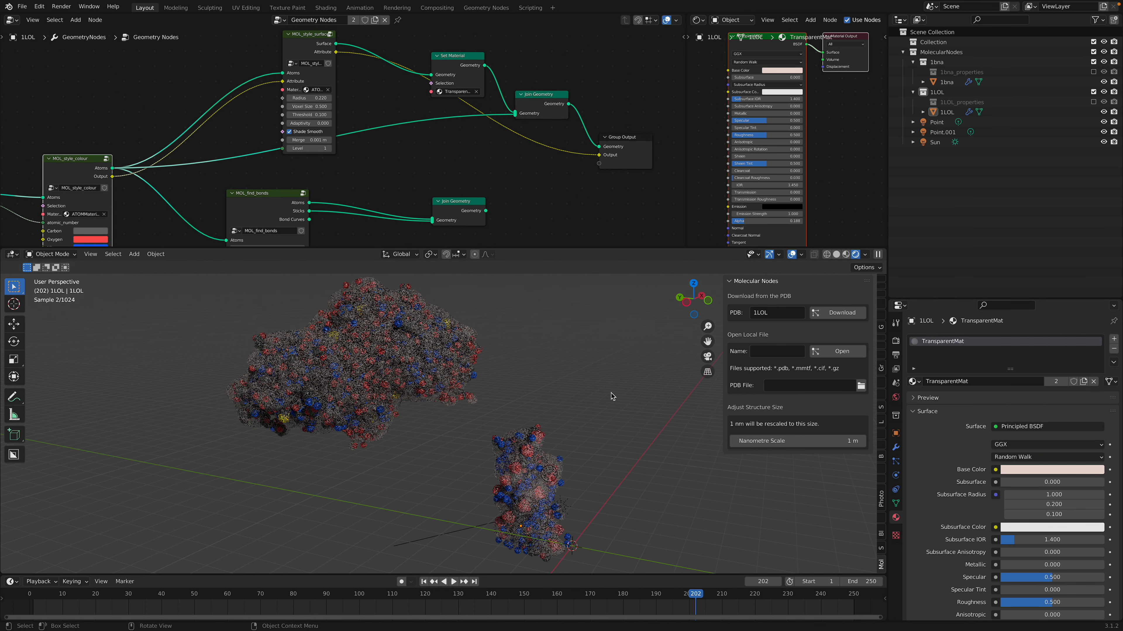
# Step: Switch the viewport to solid shading, clear the location of the 1bna molecule and save the file
pyautogui.click(836, 254)
pyautogui.moveTo(494, 428)
pyautogui.keyDown('shift'); pyautogui.mouseDown(button='middle')
pyautogui.moveTo(455, 397)
pyautogui.moveTo(494, 435)
pyautogui.mouseUp(button='middle'); pyautogui.keyUp('shift')
pyautogui.scroll(-2, 457, 398)
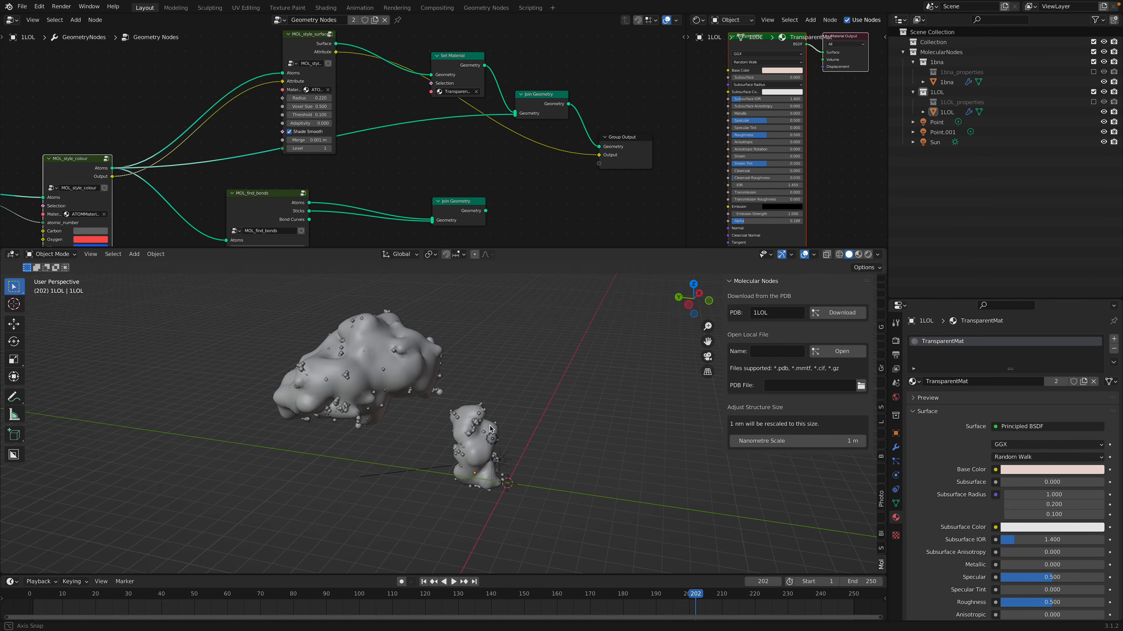
pyautogui.click(494, 435)
pyautogui.scroll(3, 500, 440)
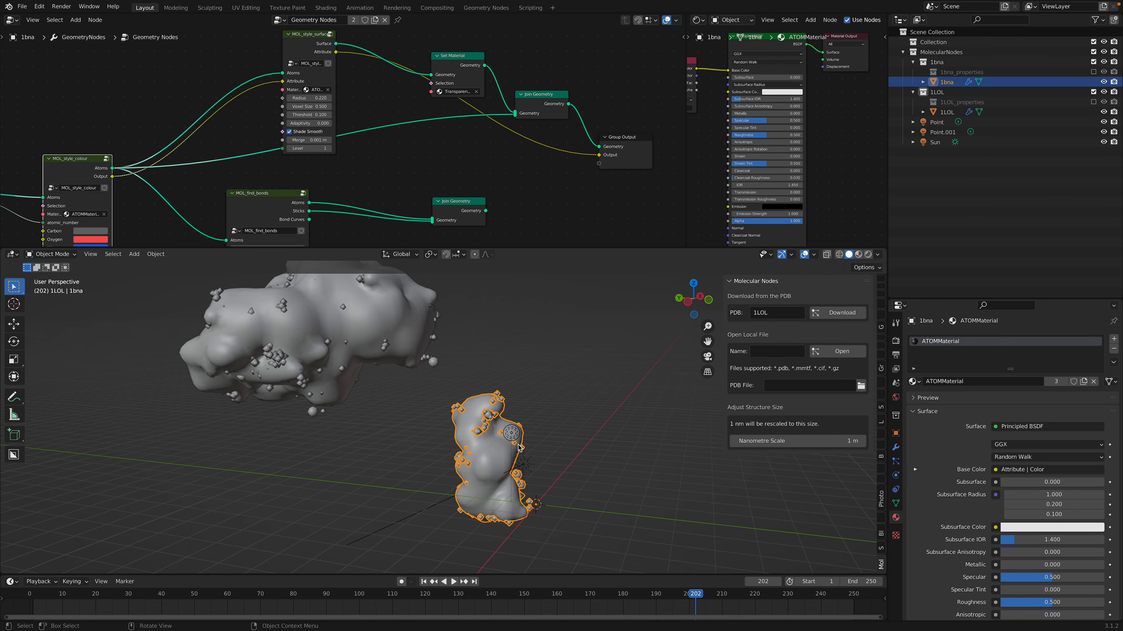
pyautogui.hotkey('alt', 'g')
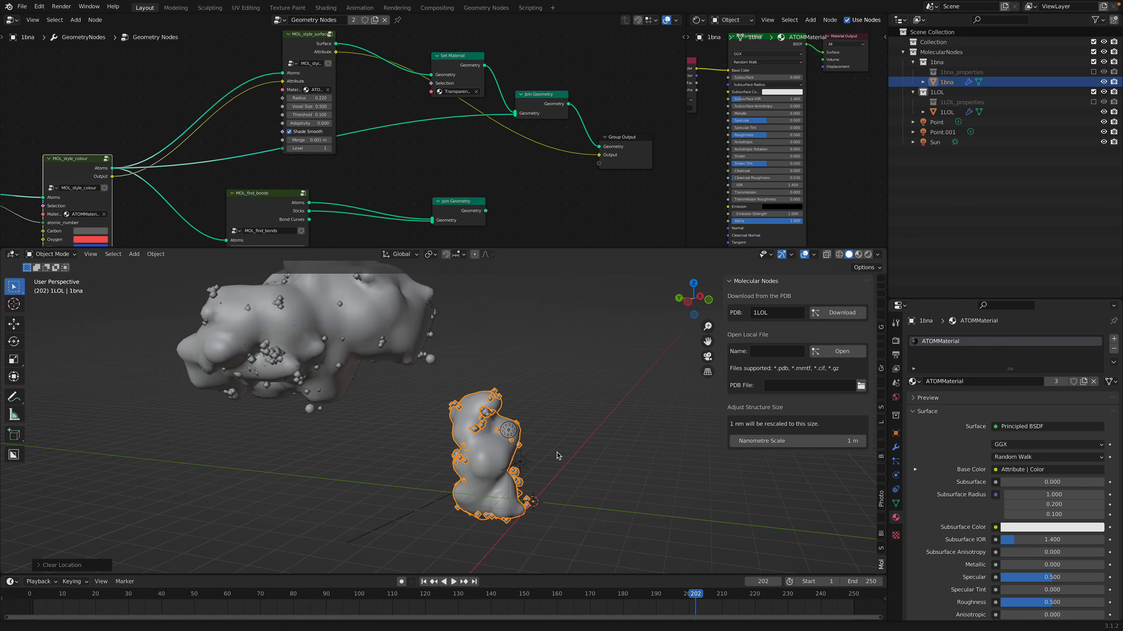
pyautogui.scroll(2, 557, 451)
pyautogui.hotkey('ctrl', 's')
pyautogui.scroll(-3, 507, 407)
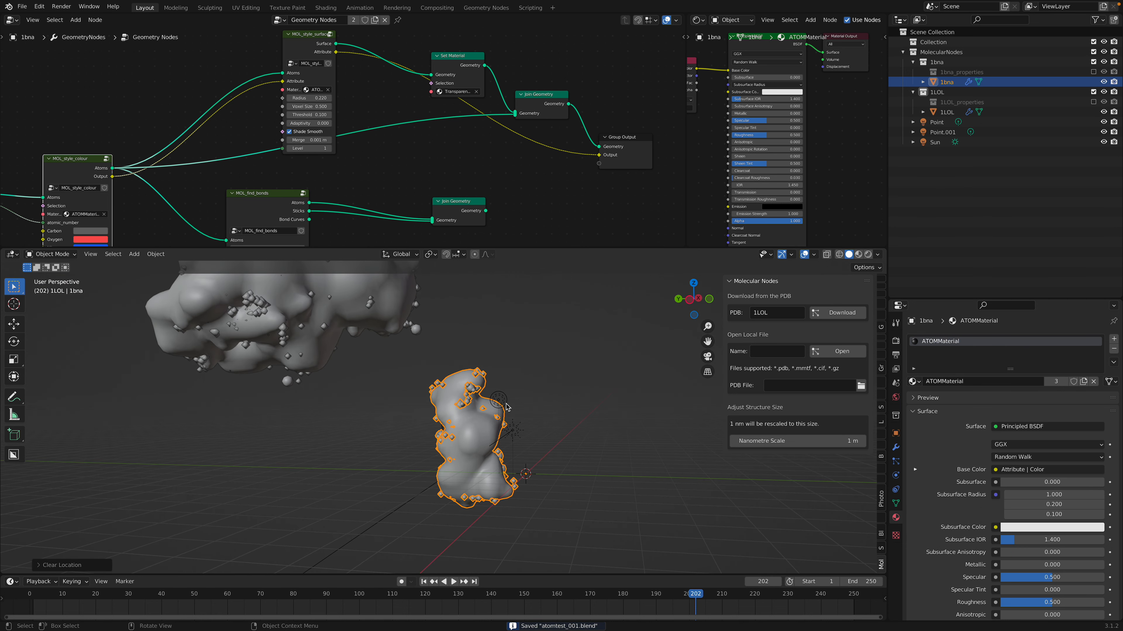
pyautogui.scroll(2, 497, 403)
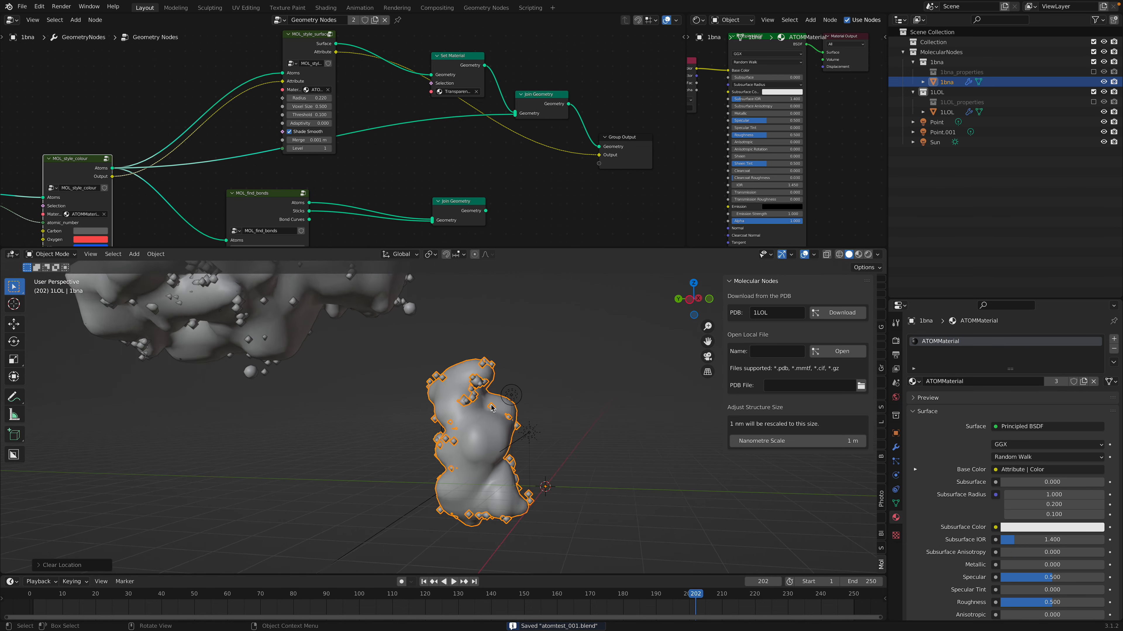
# Step: Add a Mirror modifier to 1bna with both the X and Y axes enabled
pyautogui.click(895, 447)
pyautogui.click(955, 339)
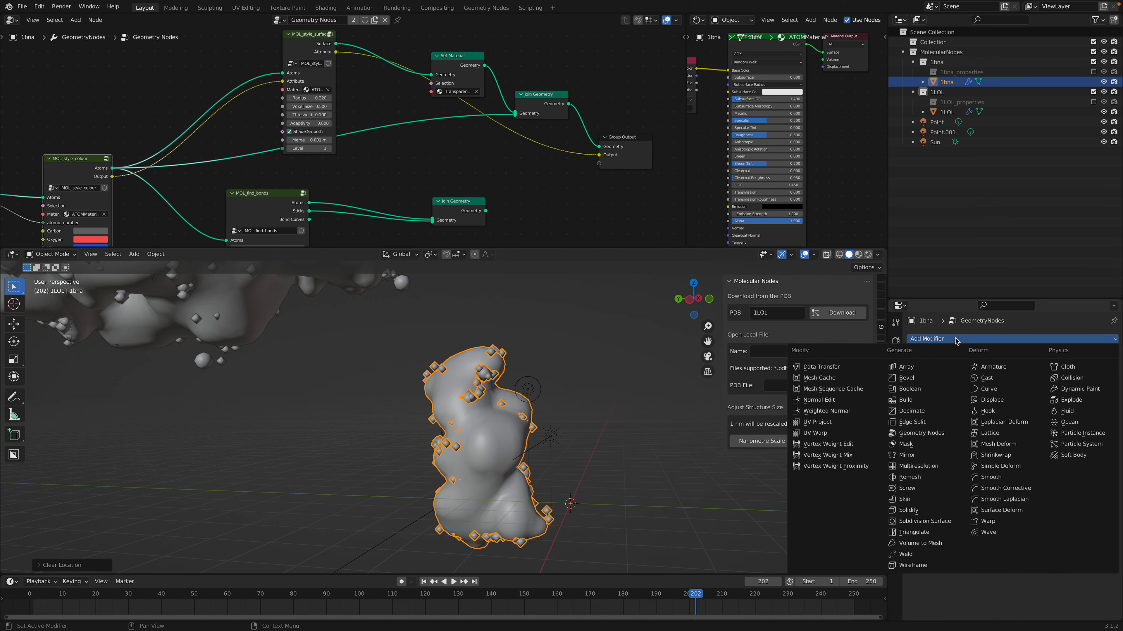
pyautogui.click(935, 455)
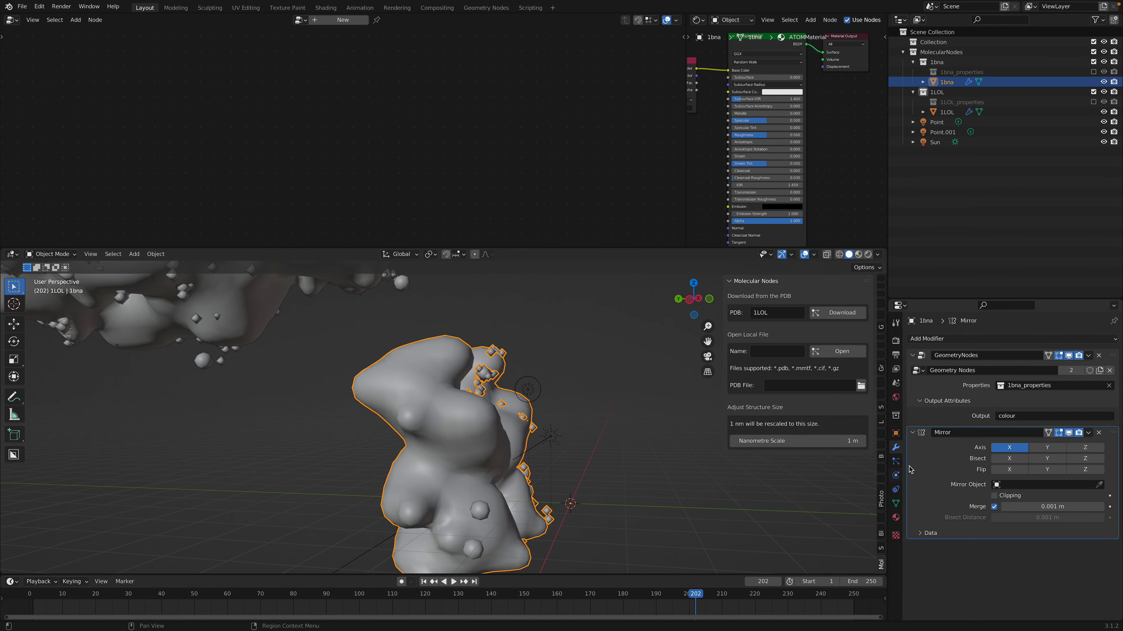
pyautogui.moveTo(498, 516); pyautogui.dragTo(475, 523, button='middle')
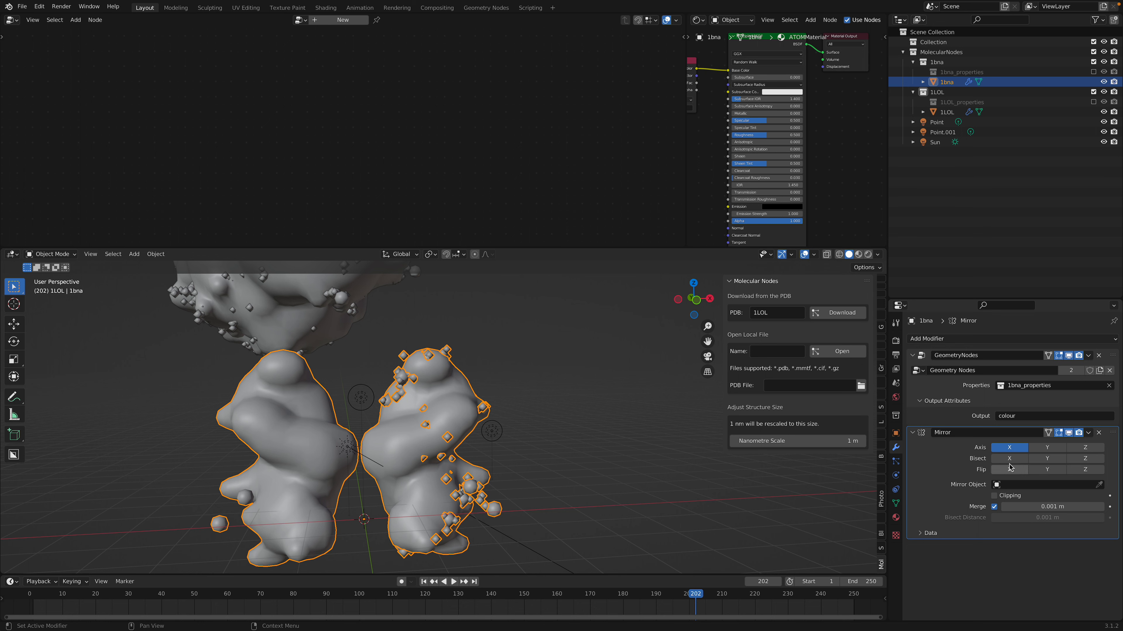
pyautogui.click(1047, 447)
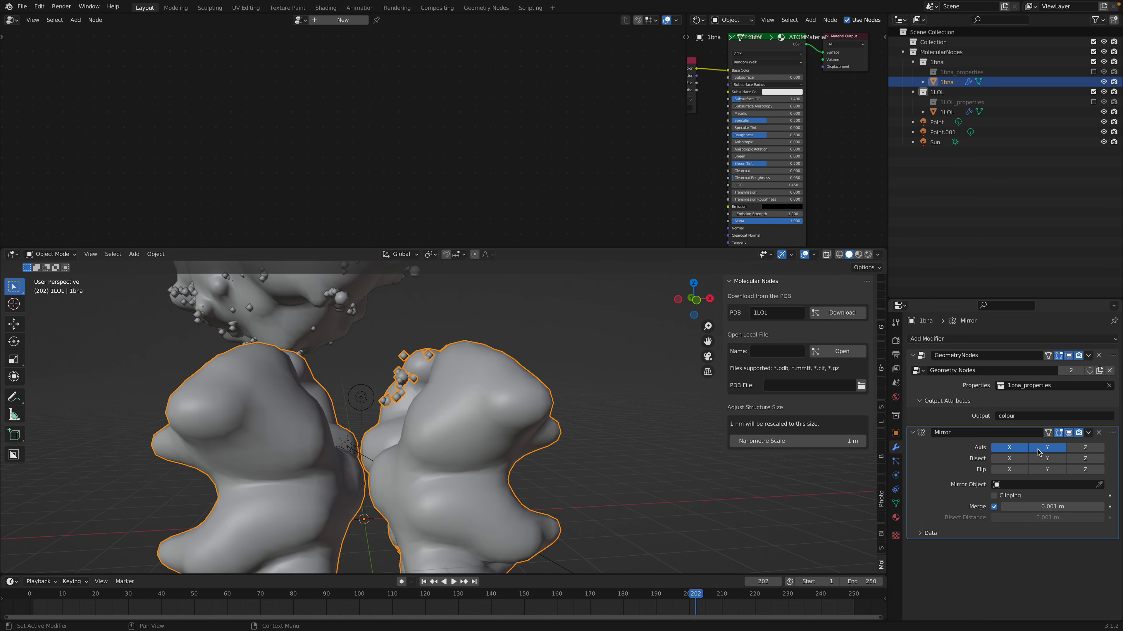
# Step: Preview the mirrored 1bna in rendered shading, return to solid shading and save the file
pyautogui.moveTo(521, 486); pyautogui.dragTo(601, 480, button='middle')
pyautogui.click(868, 254)
pyautogui.moveTo(553, 389)
pyautogui.mouseDown(button='middle')
pyautogui.moveTo(580, 383)
pyautogui.moveTo(614, 411)
pyautogui.moveTo(590, 427)
pyautogui.moveTo(561, 397)
pyautogui.moveTo(395, 399)
pyautogui.moveTo(400, 384)
pyautogui.mouseUp(button='middle')
pyautogui.click(836, 254)
pyautogui.hotkey('ctrl', 's')
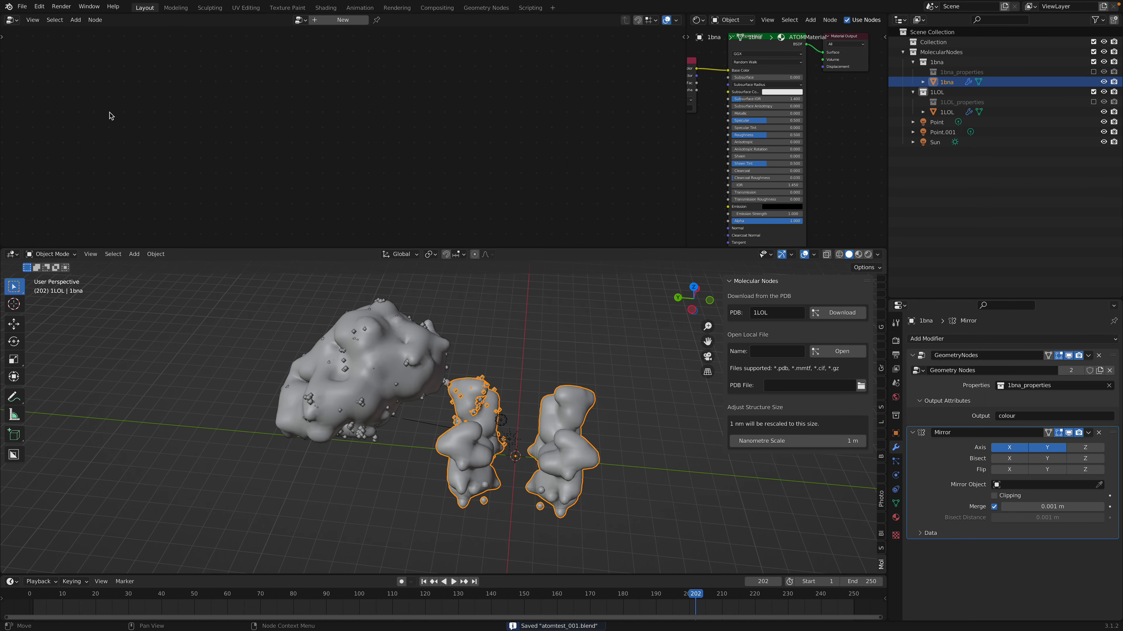
pyautogui.click(20, 8)
pyautogui.moveTo(542, 354); pyautogui.dragTo(553, 346, button='middle')
# Step: Switch to the web browser and browse the Latest Entries on the RCSB PDB homepage for another structure
pyautogui.hotkey('ctrl', 'Right')
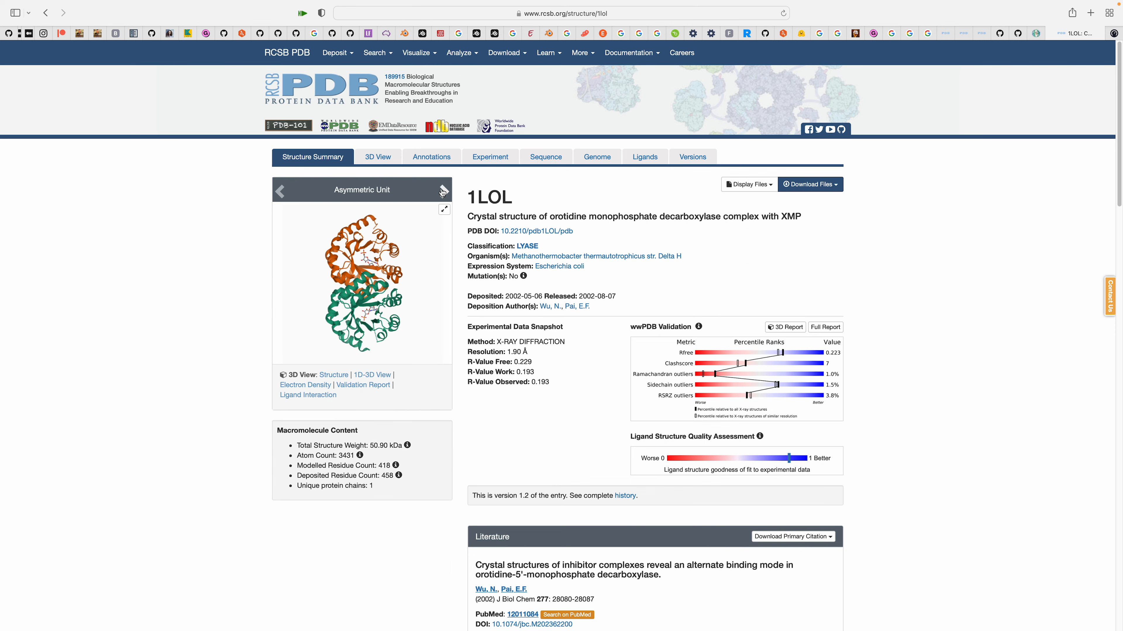
pyautogui.click(1036, 33)
pyautogui.click(1049, 34)
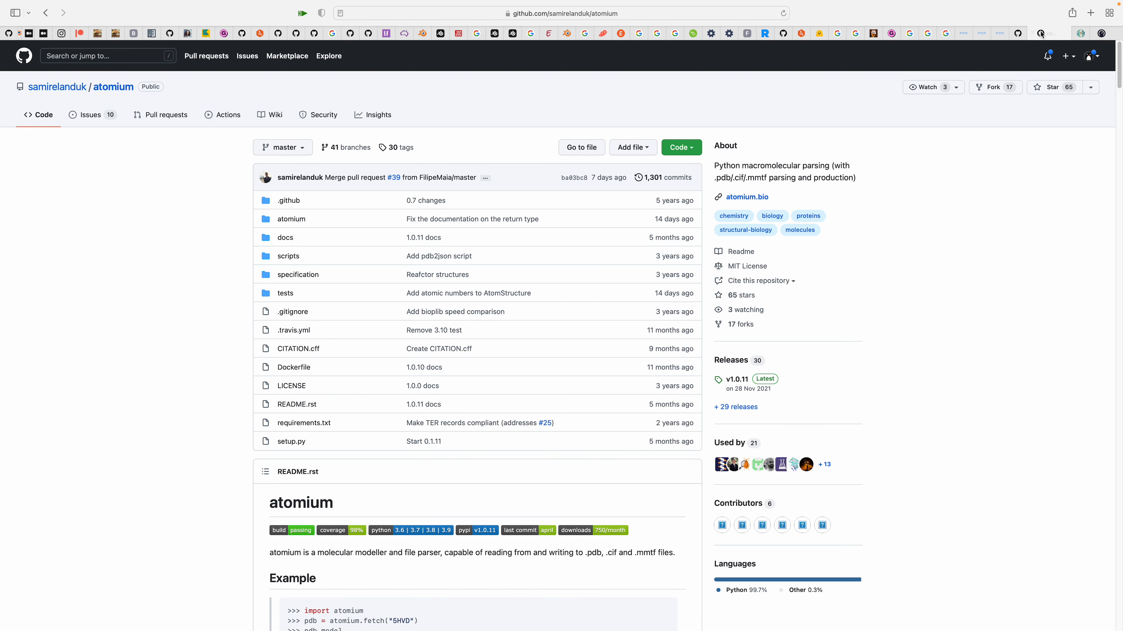
pyautogui.click(1000, 33)
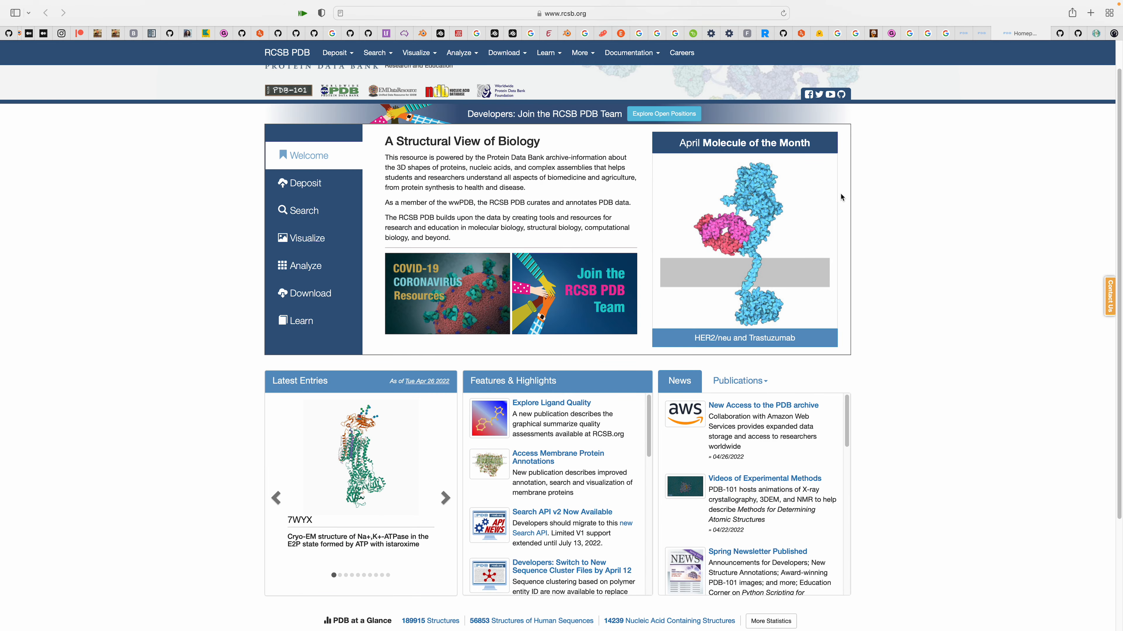
pyautogui.scroll(-1, 432, 450)
pyautogui.click(444, 479)
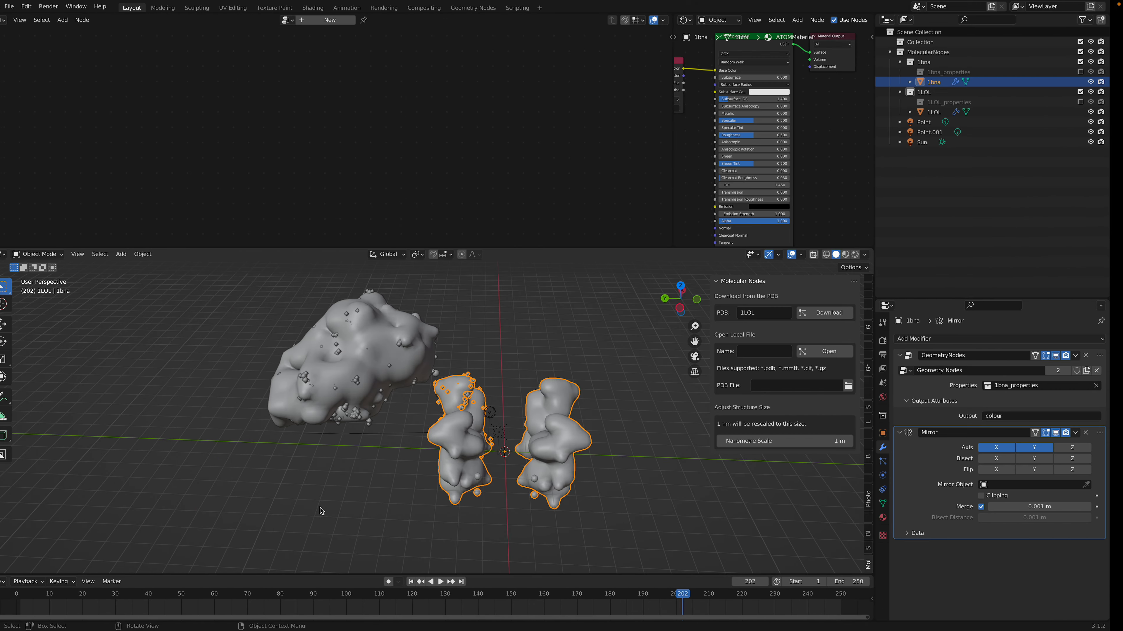
# Step: Back in Blender, download and import the PDB structure 7KKH with Molecular Nodes
pyautogui.click(787, 314)
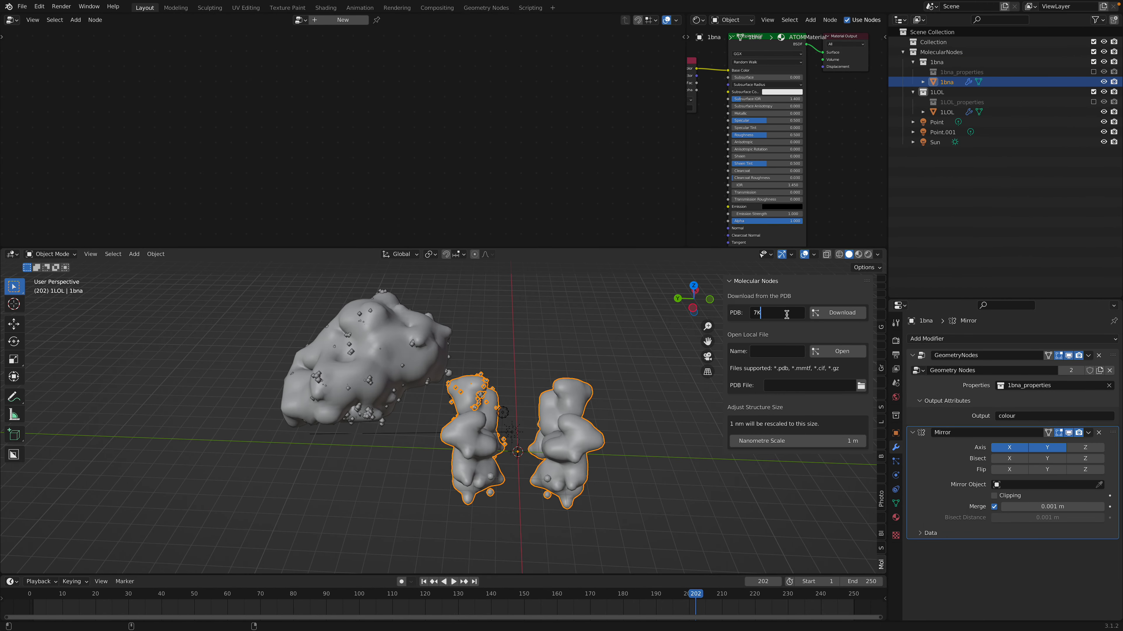
pyautogui.click(852, 313)
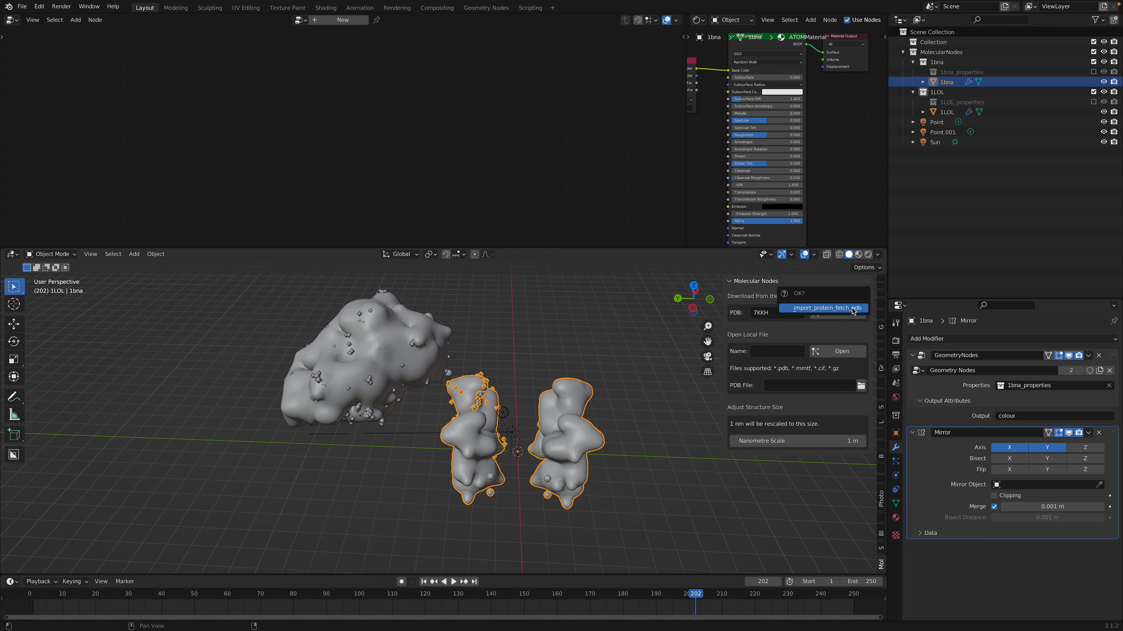
pyautogui.click(835, 309)
# Step: Move the 7KKH molecule clear of the mirrored 1bna and save the file
pyautogui.moveTo(641, 354); pyautogui.dragTo(447, 419, button='middle')
pyautogui.click(531, 381)
pyautogui.press('g')
pyautogui.click(555, 387)
pyautogui.scroll(2, 544, 387)
pyautogui.hotkey('ctrl', 's')
pyautogui.scroll(-2, 540, 388)
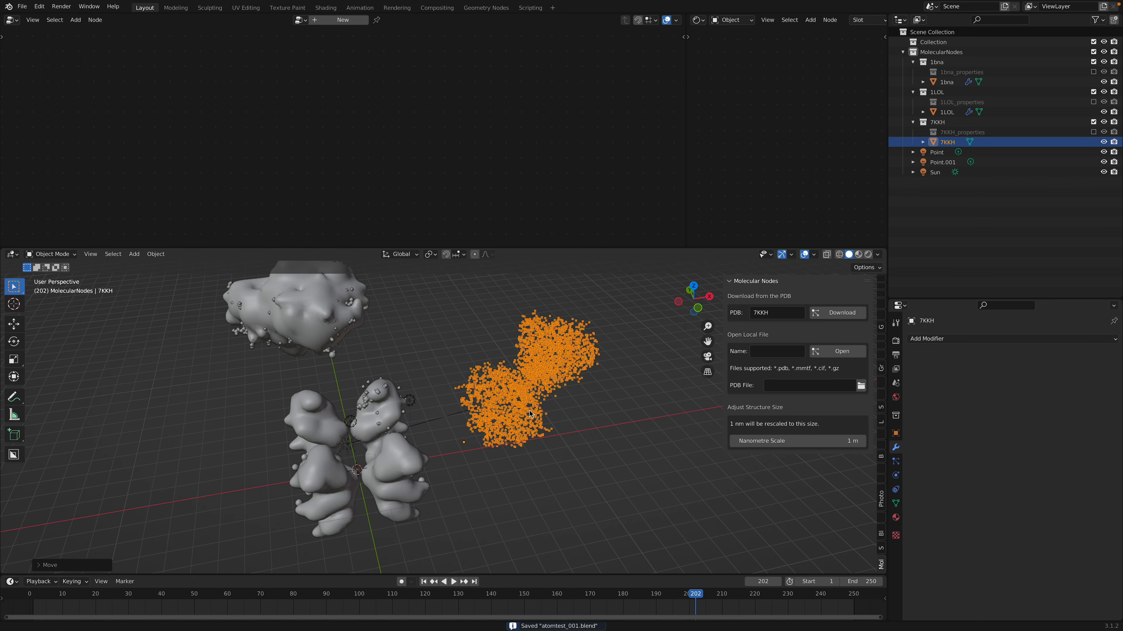
# Step: Copy 1LOL's Geometry Nodes modifier to 7KKH by linking the modifiers from the active 1LOL object
pyautogui.keyDown('shift'); pyautogui.moveTo(546, 318); pyautogui.dragTo(545, 356, button='middle'); pyautogui.keyUp('shift')
pyautogui.click(545, 356)
pyautogui.click(556, 376)
pyautogui.keyDown('shift'); pyautogui.click(341, 337); pyautogui.keyUp('shift')
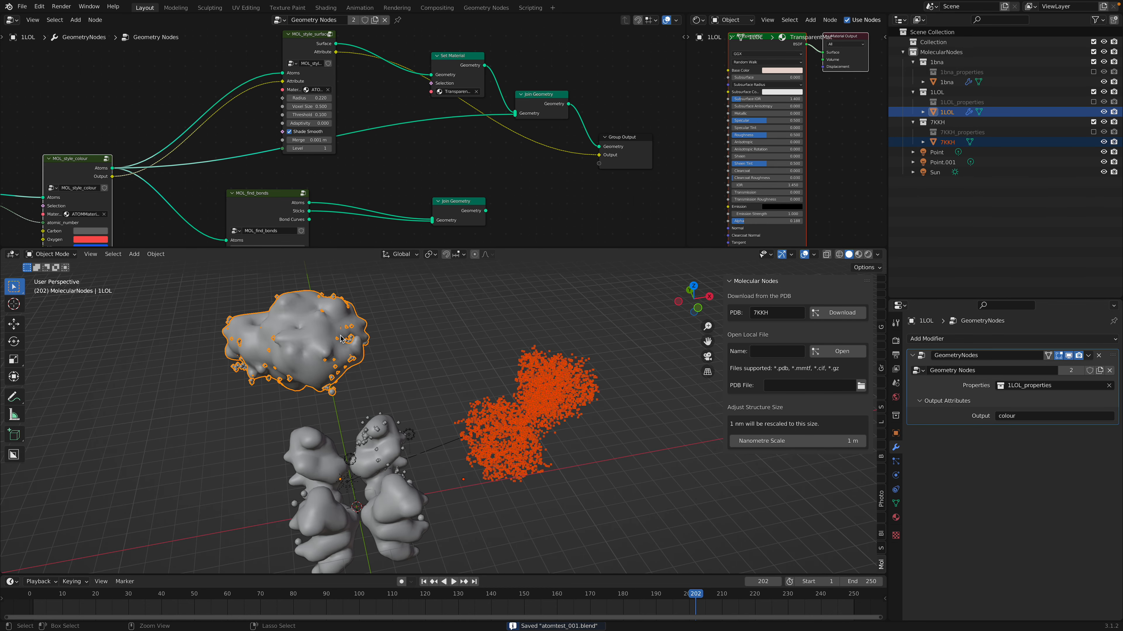
pyautogui.hotkey('ctrl', 'l')
pyautogui.click(341, 338)
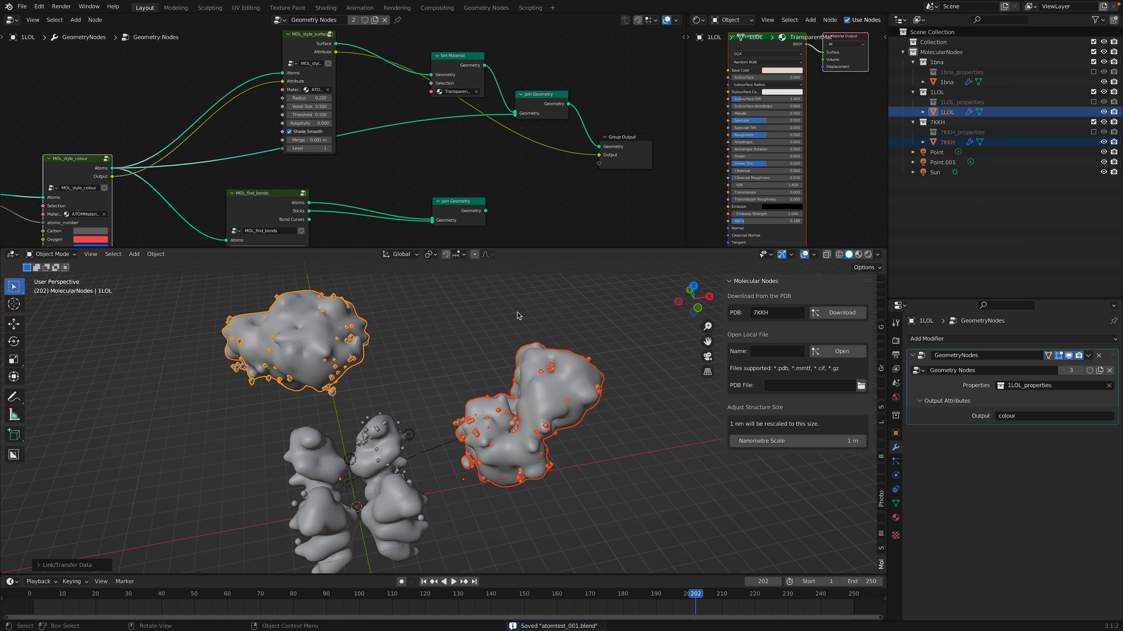
# Step: Deselect everything and examine all the molecules in rendered shading before returning to solid shading
pyautogui.hotkey('alt', 'a')
pyautogui.scroll(3, 524, 362)
pyautogui.click(868, 255)
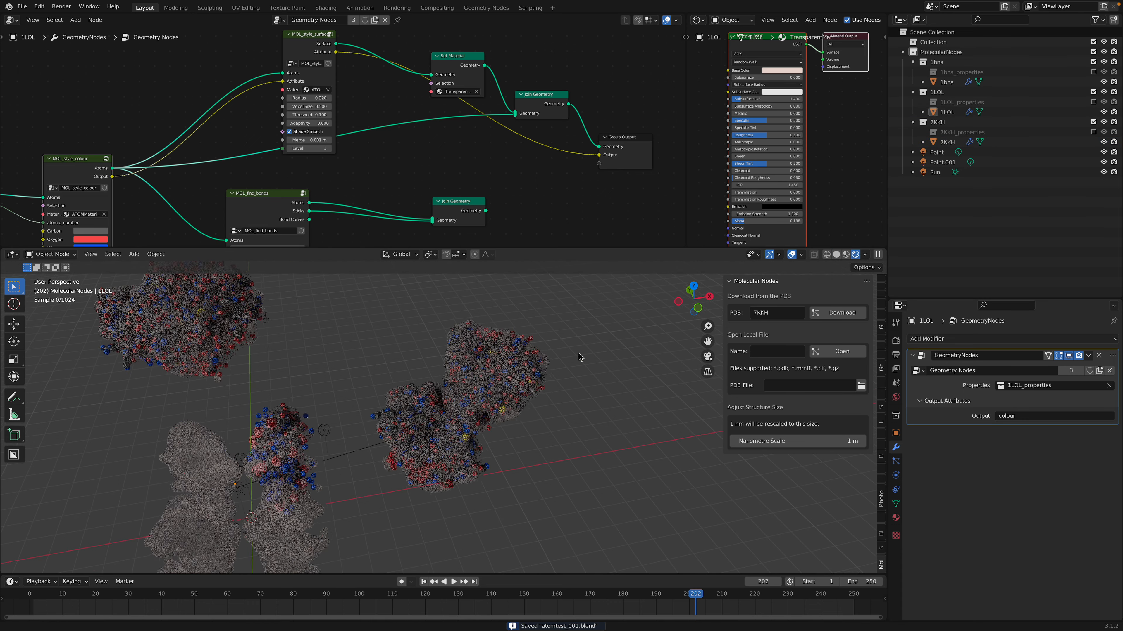
pyautogui.moveTo(402, 438); pyautogui.dragTo(513, 407, button='middle')
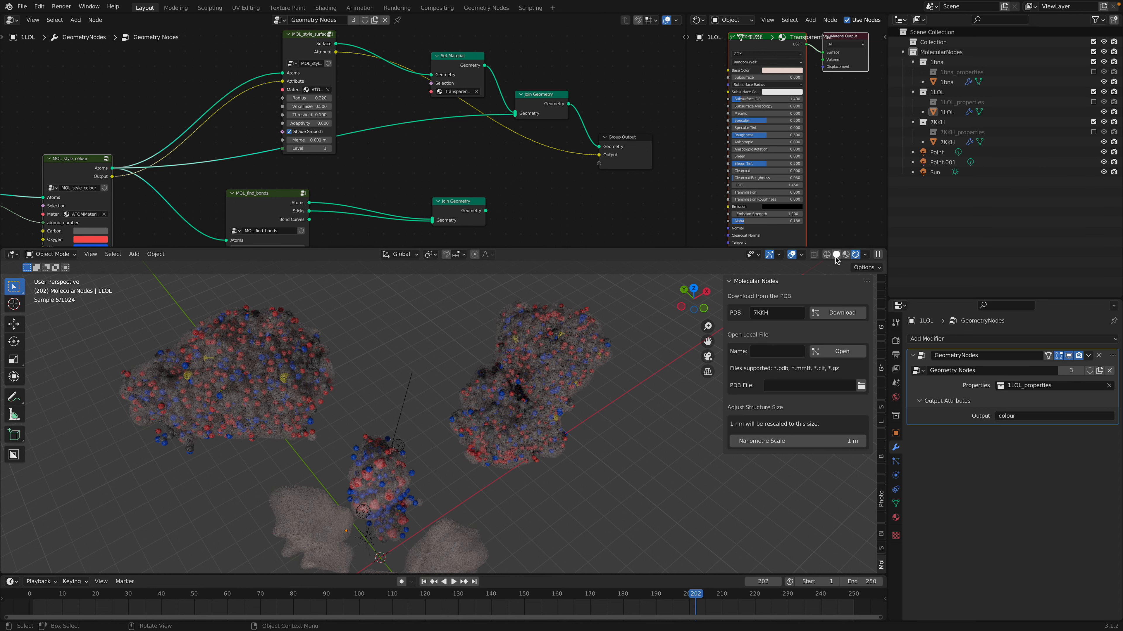
pyautogui.click(836, 254)
# Step: Open the recent file molecular_addon_study_005.blend and examine its mirrored 7BZ5 model from several angles in rendered shading
pyautogui.click(22, 6)
pyautogui.moveTo(44, 38)
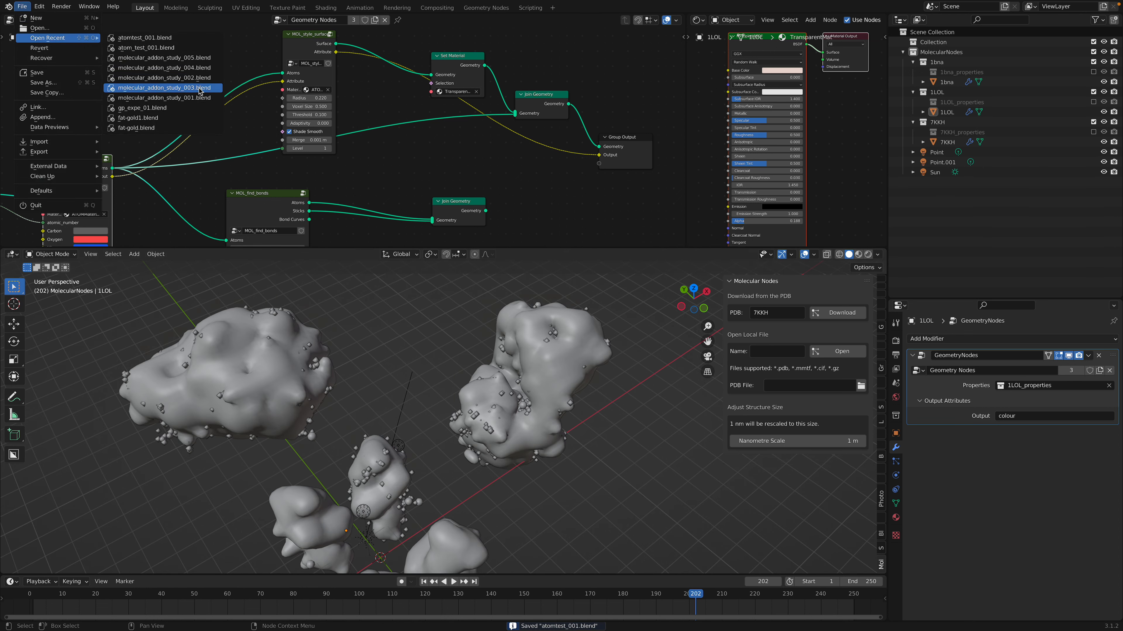
pyautogui.click(206, 60)
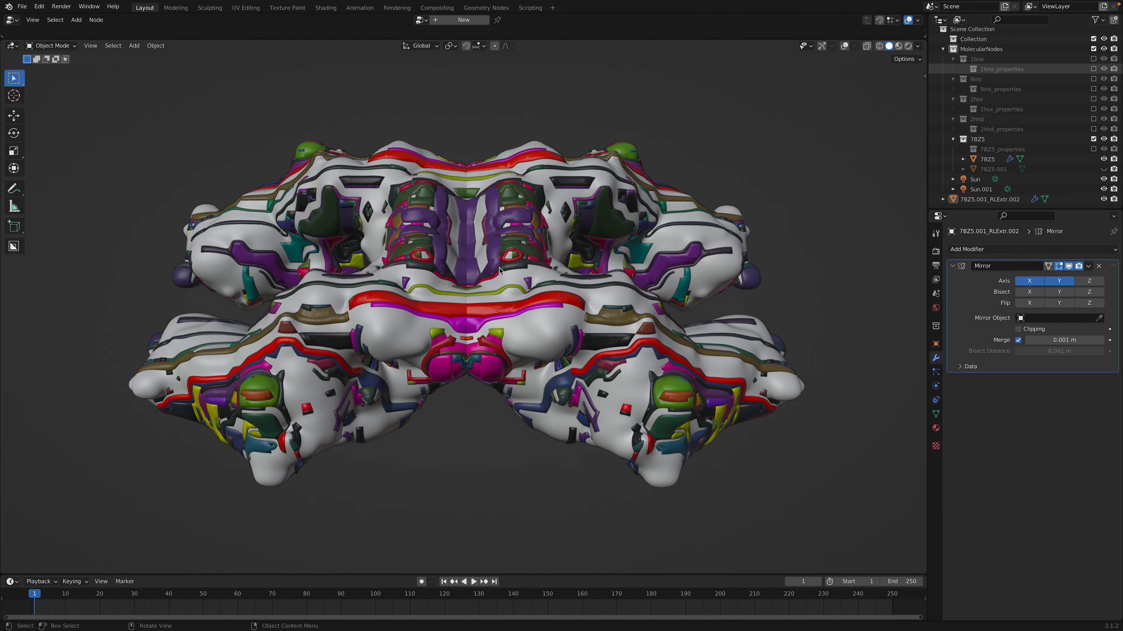
pyautogui.moveTo(553, 308); pyautogui.dragTo(590, 298, button='middle')
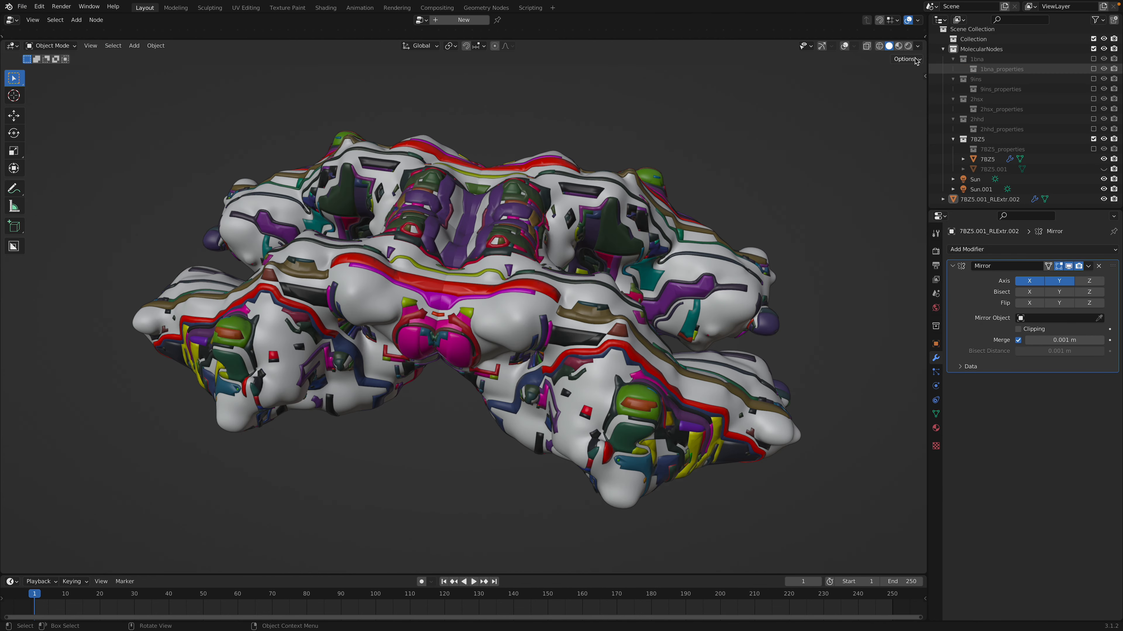
pyautogui.click(908, 46)
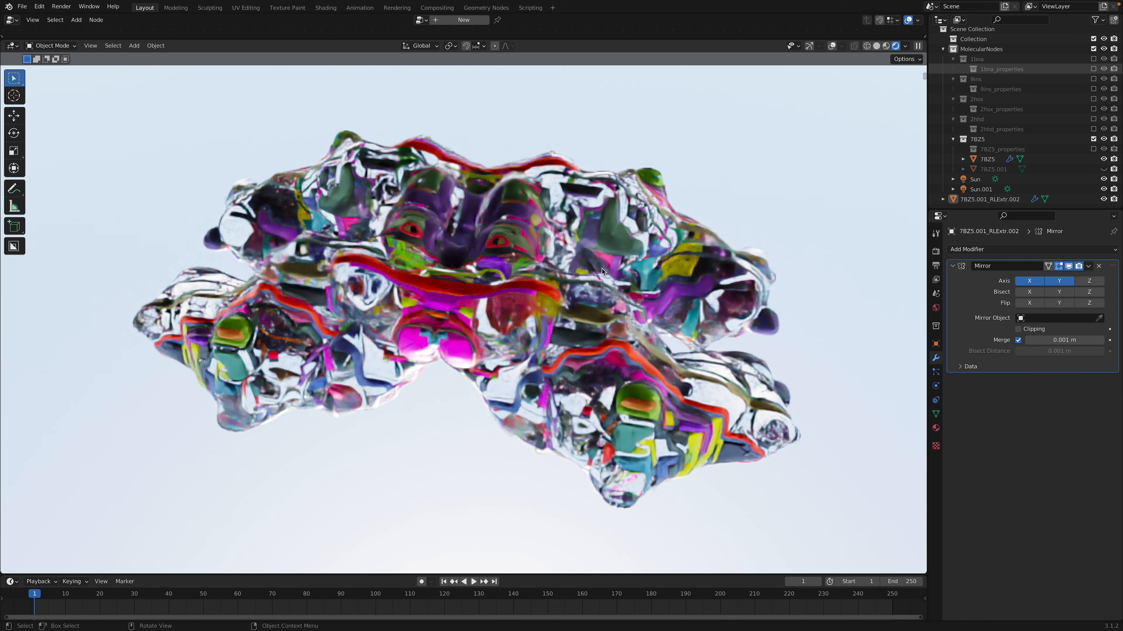
pyautogui.moveTo(608, 302); pyautogui.dragTo(541, 338, button='middle')
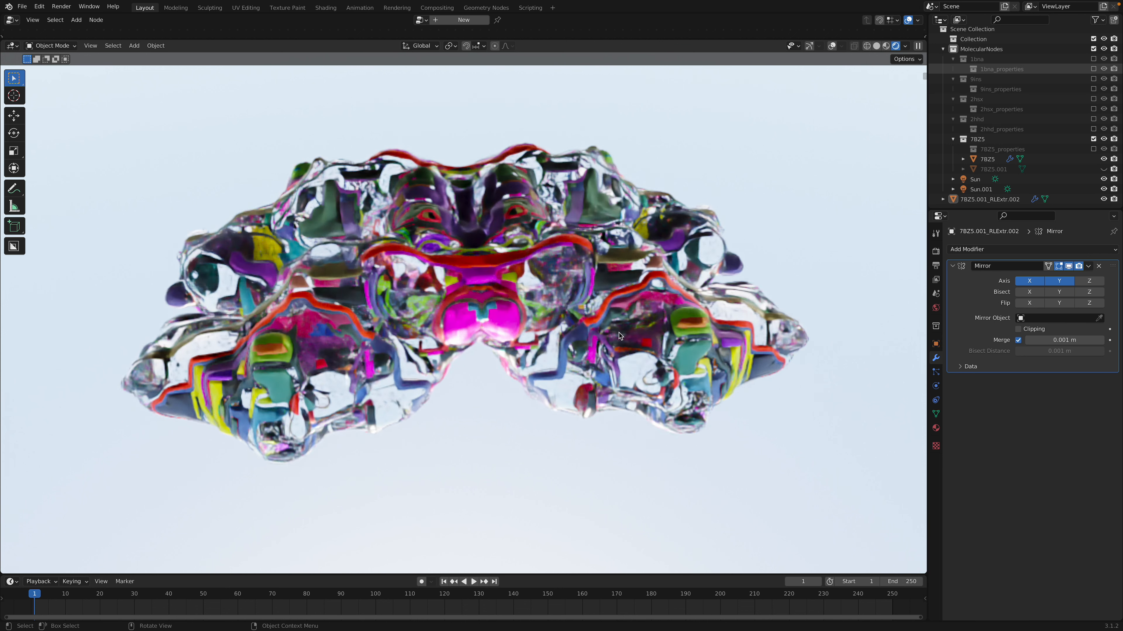
pyautogui.moveTo(592, 361); pyautogui.dragTo(521, 316, button='middle')
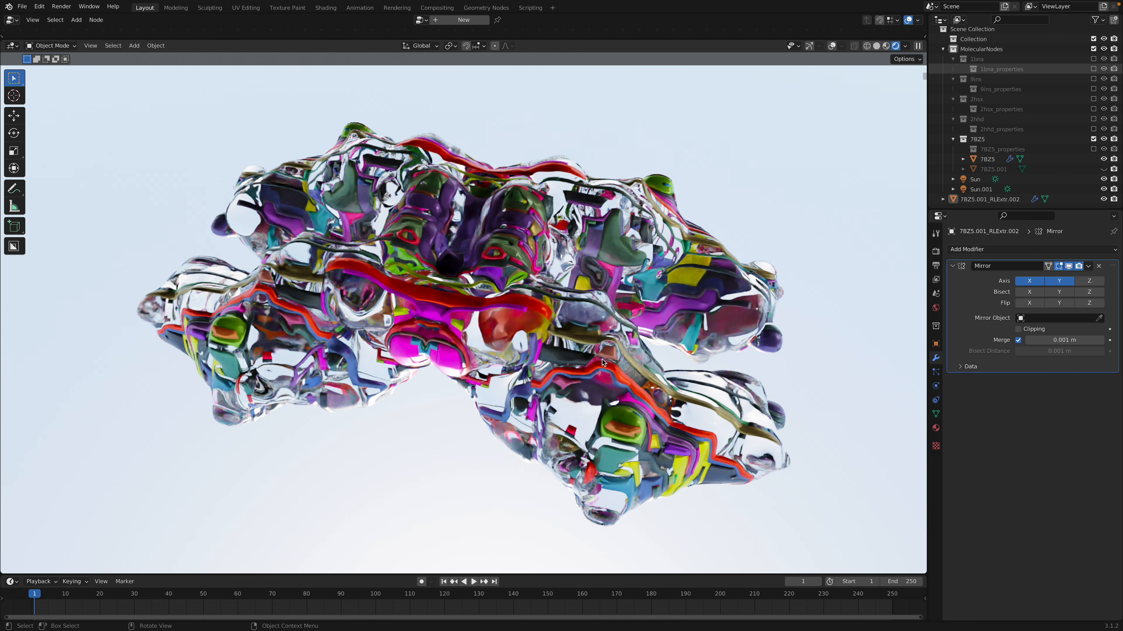
pyautogui.moveTo(582, 305); pyautogui.dragTo(512, 293, button='middle')
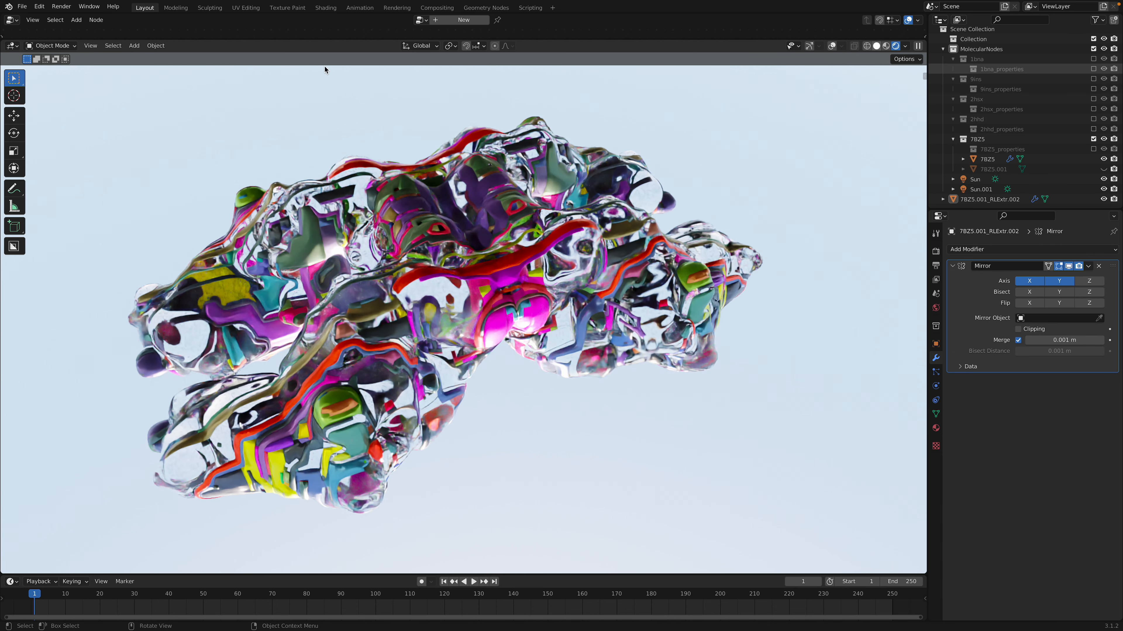
pyautogui.click(876, 45)
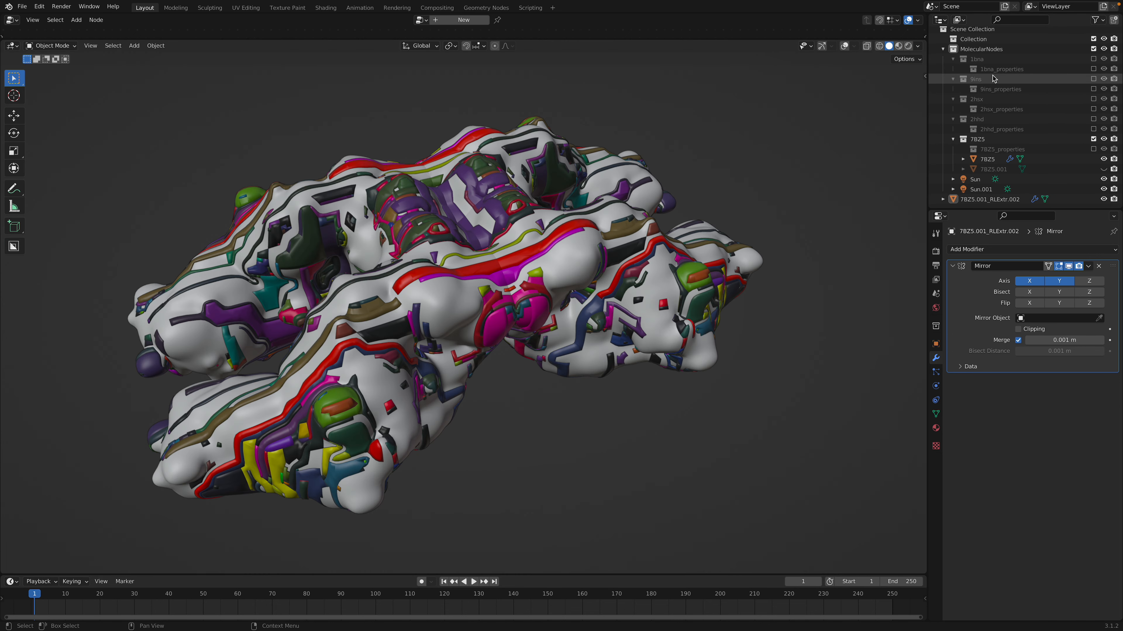
# Step: Reopen the recent file atomtest_001.blend and save it as a new version named atomtest_002.blend
pyautogui.click(22, 6)
pyautogui.moveTo(48, 38)
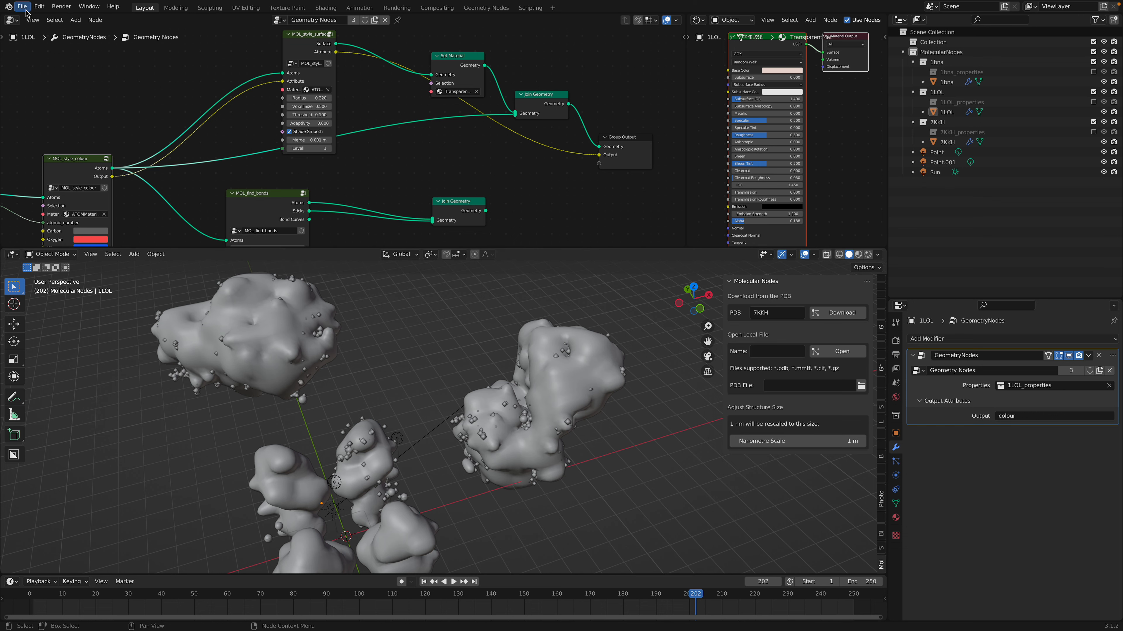
pyautogui.click(21, 6)
pyautogui.click(62, 83)
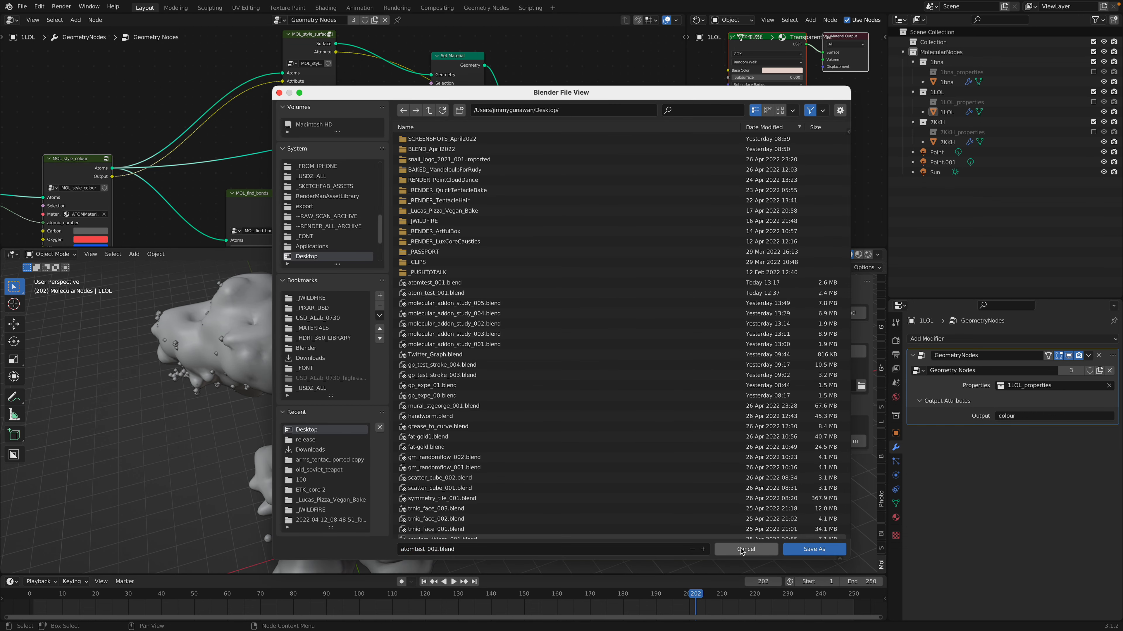
pyautogui.press('Return')
pyautogui.scroll(-4, 491, 168)
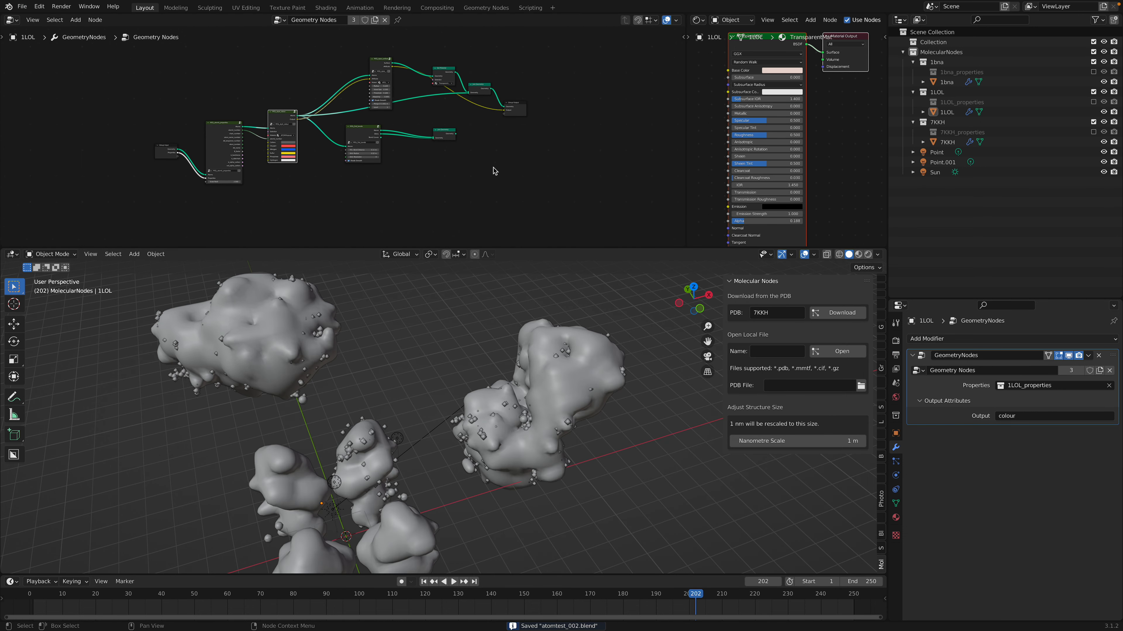
# Step: Enlarge the 3D viewport, switch to the web browser and look over the atomium and MolecularNodes GitHub repositories
pyautogui.moveTo(521, 248); pyautogui.dragTo(520, 180)
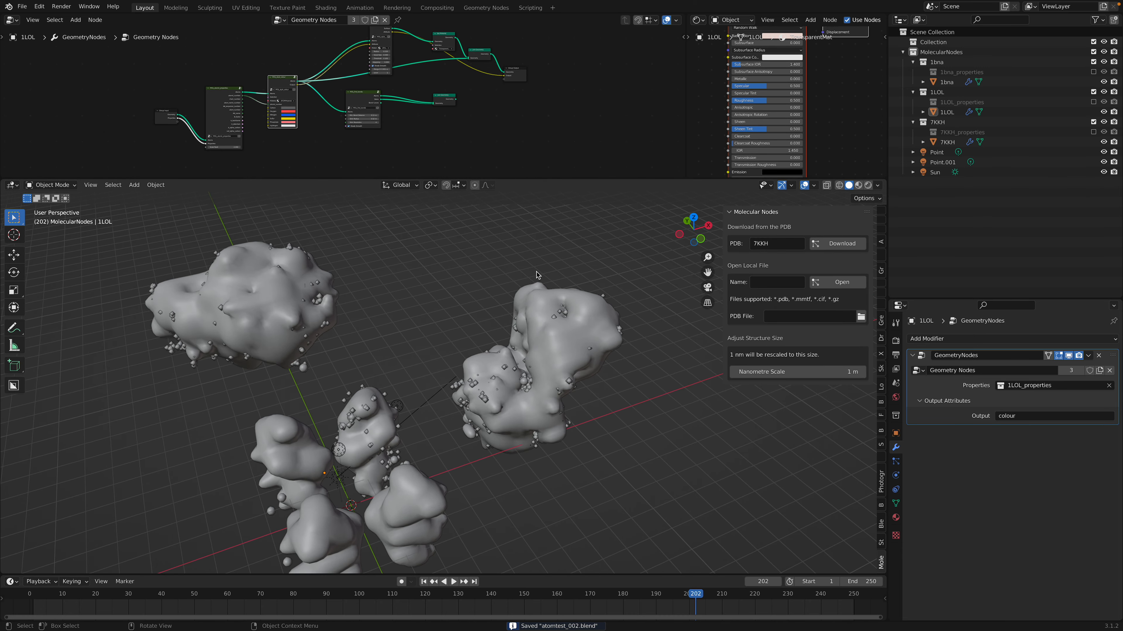
pyautogui.hotkey('ctrl', 'Right')
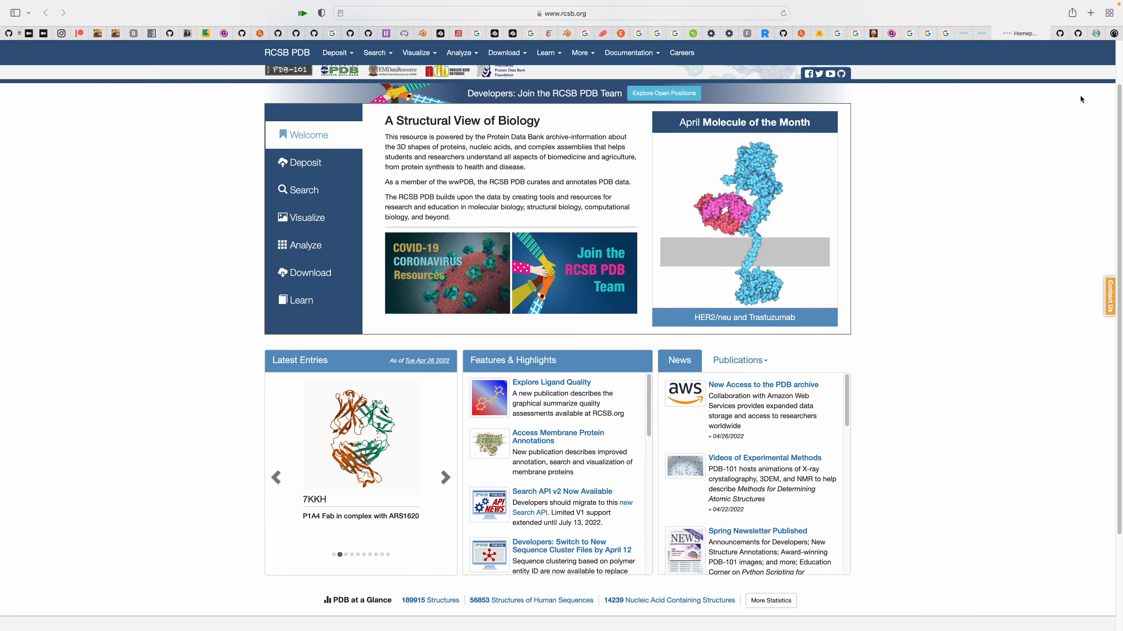
pyautogui.click(1079, 33)
pyautogui.scroll(-10, 842, 349)
pyautogui.scroll(8, 851, 347)
pyautogui.scroll(2, 874, 339)
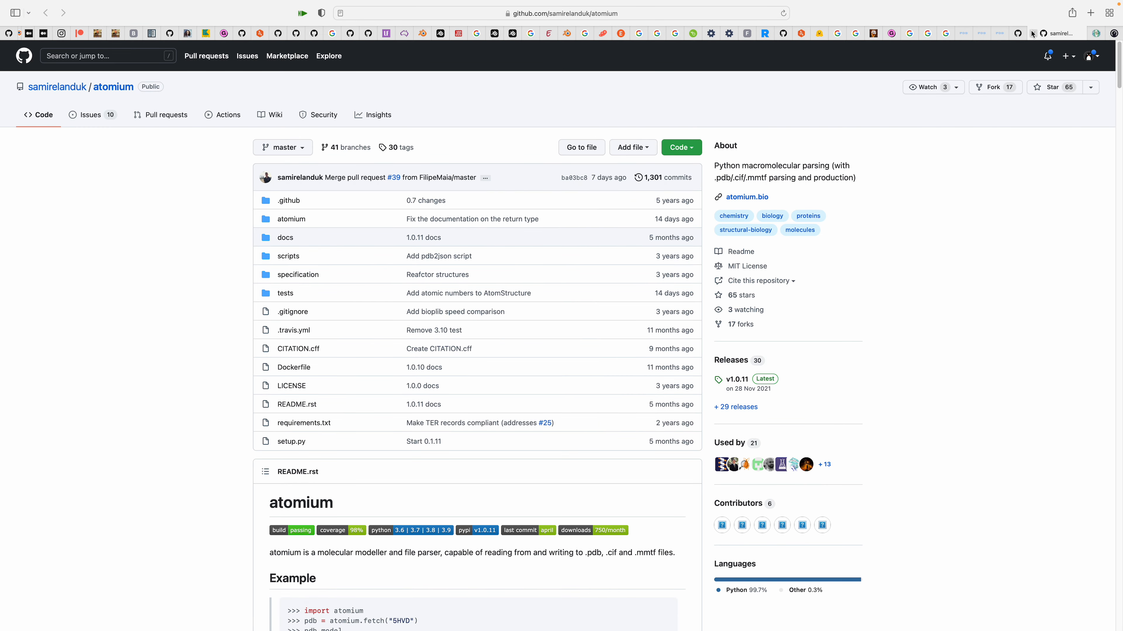
pyautogui.click(1018, 33)
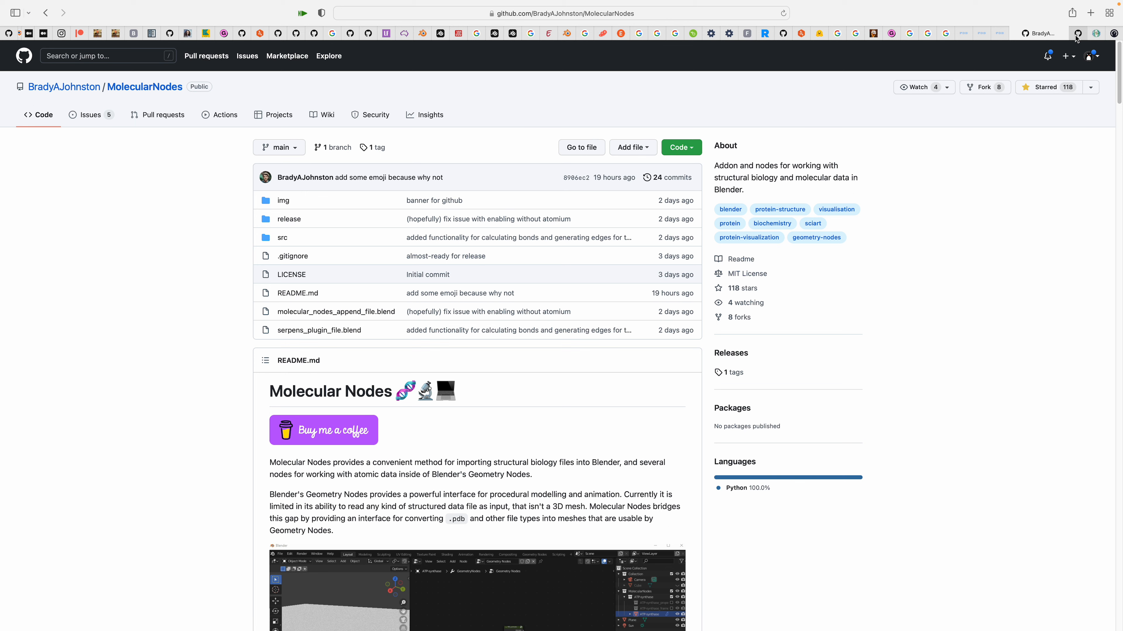
pyautogui.scroll(-3, 513, 401)
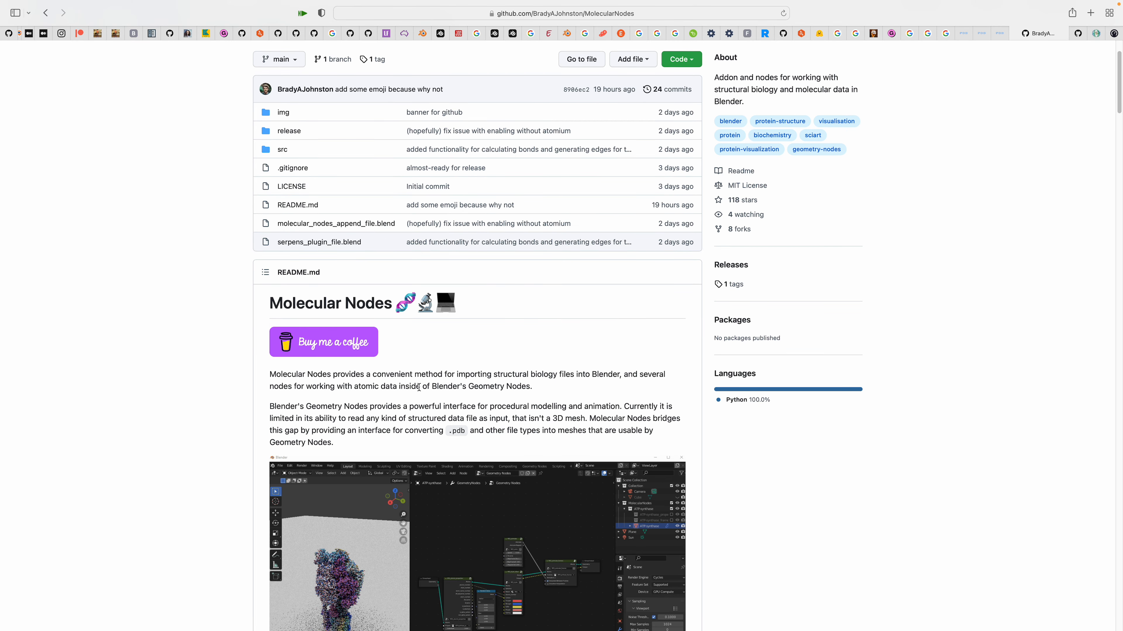
# Step: Examine the atomium README, including its 5HVD fetch example, installation notes, data loading and model contents
pyautogui.click(1078, 35)
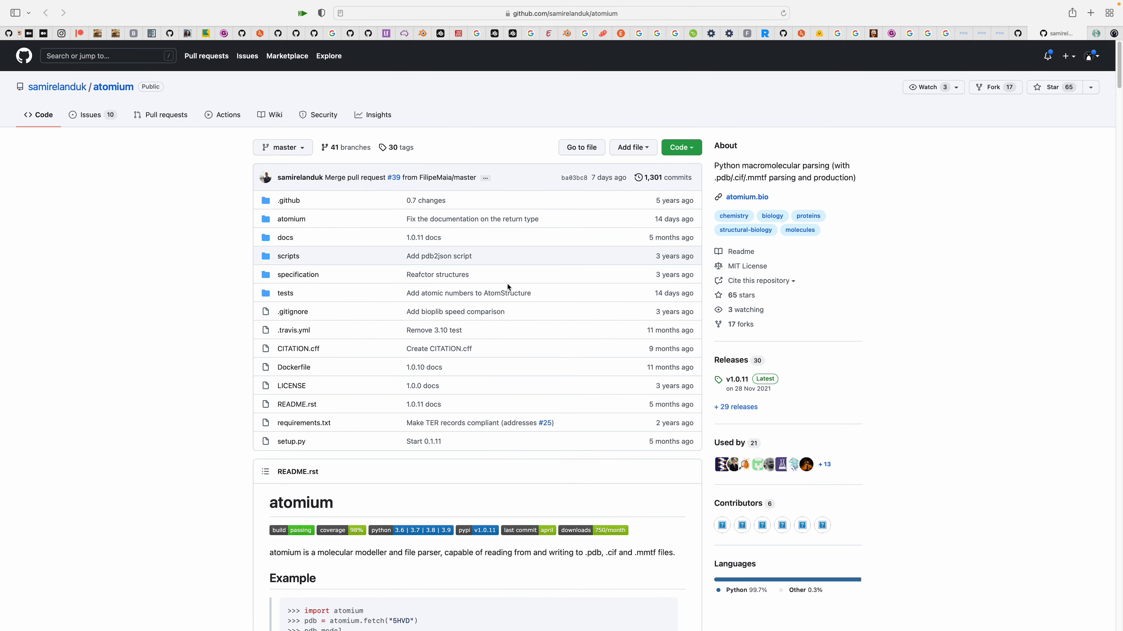
pyautogui.scroll(-5, 395, 409)
pyautogui.doubleClick(294, 310)
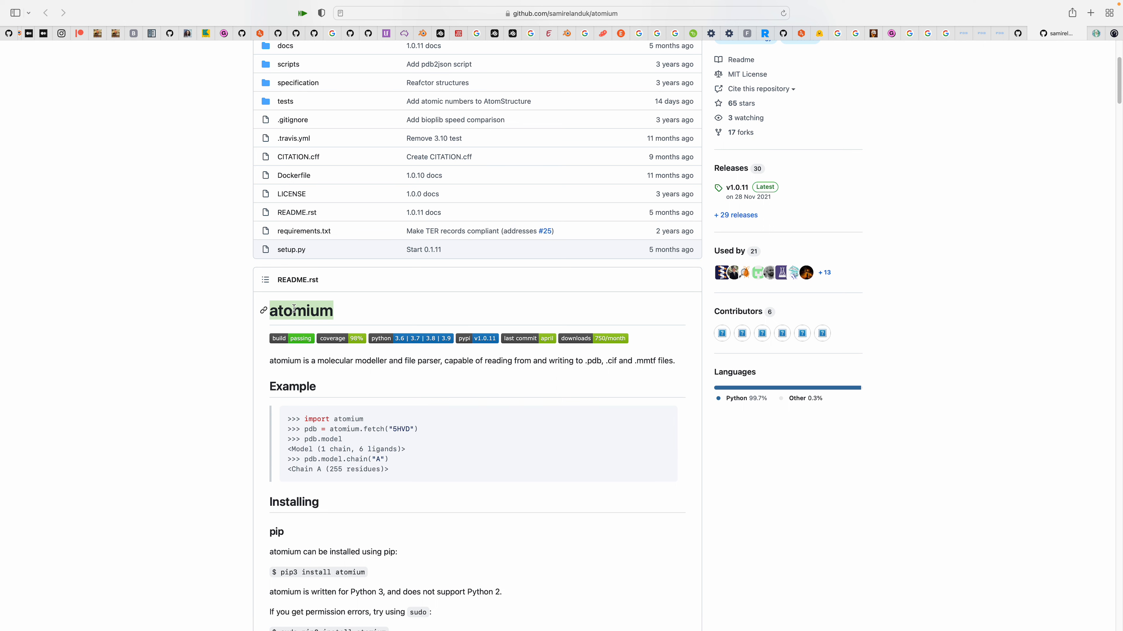
pyautogui.scroll(2, 349, 328)
pyautogui.scroll(-5, 356, 326)
pyautogui.moveTo(305, 310); pyautogui.dragTo(244, 289)
pyautogui.scroll(3, 246, 281)
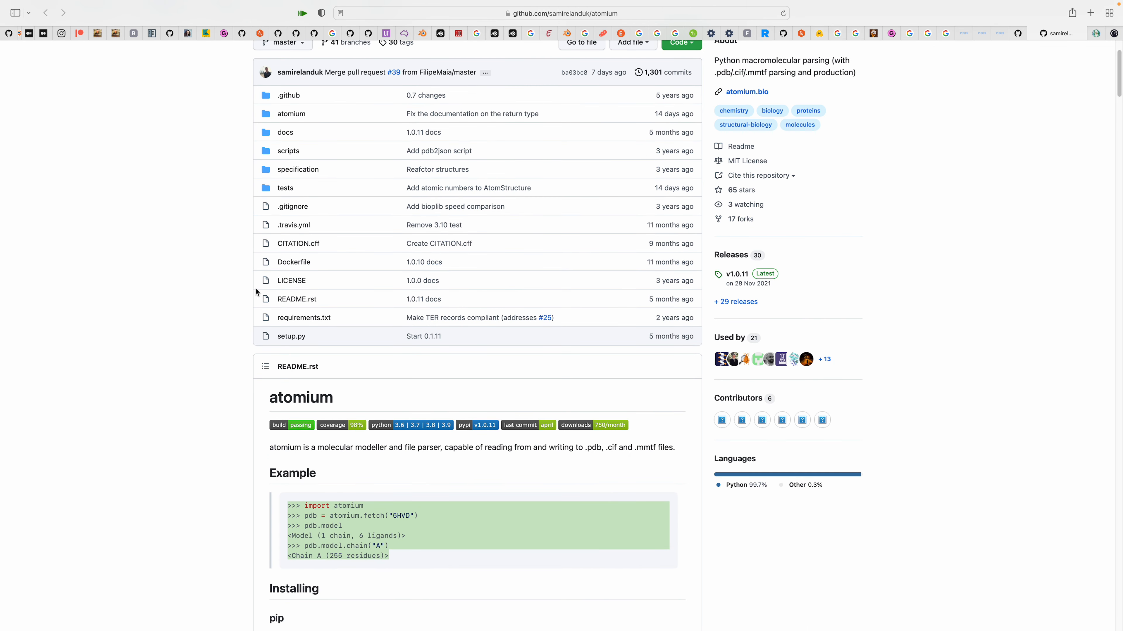
pyautogui.scroll(-2, 345, 372)
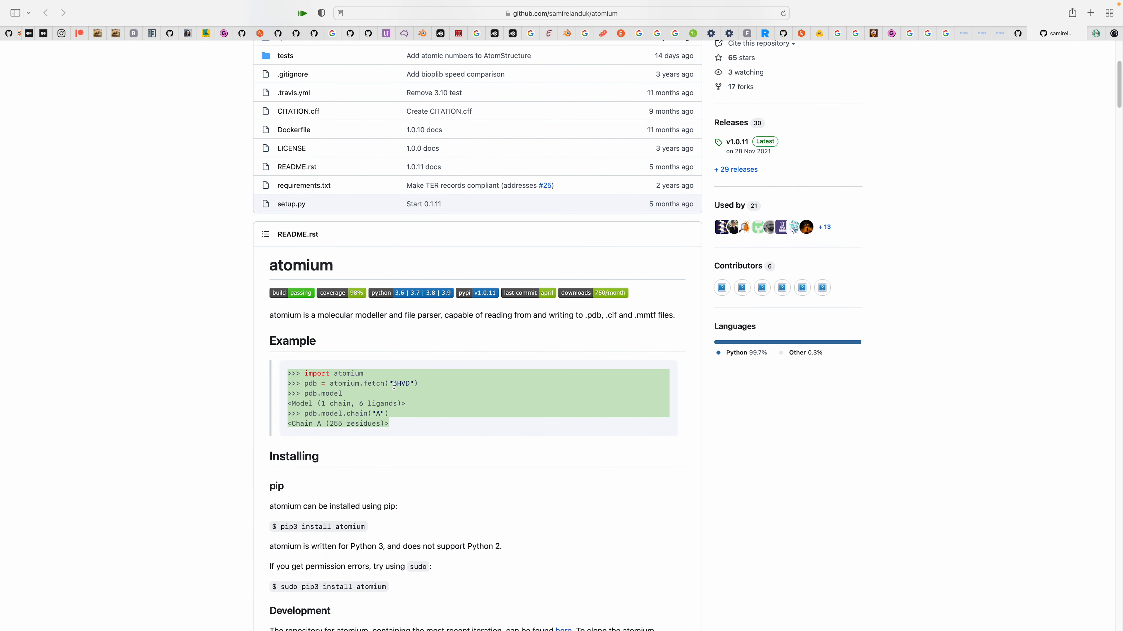
pyautogui.click(398, 384)
pyautogui.doubleClick(398, 384)
pyautogui.scroll(-5, 419, 367)
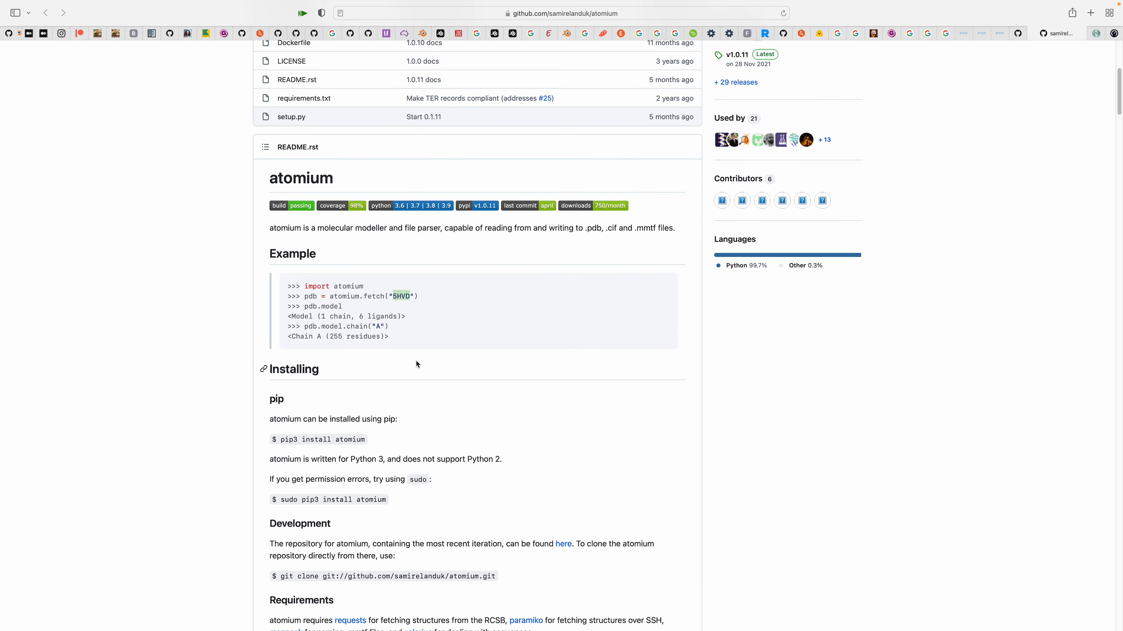
pyautogui.scroll(-20, 369, 314)
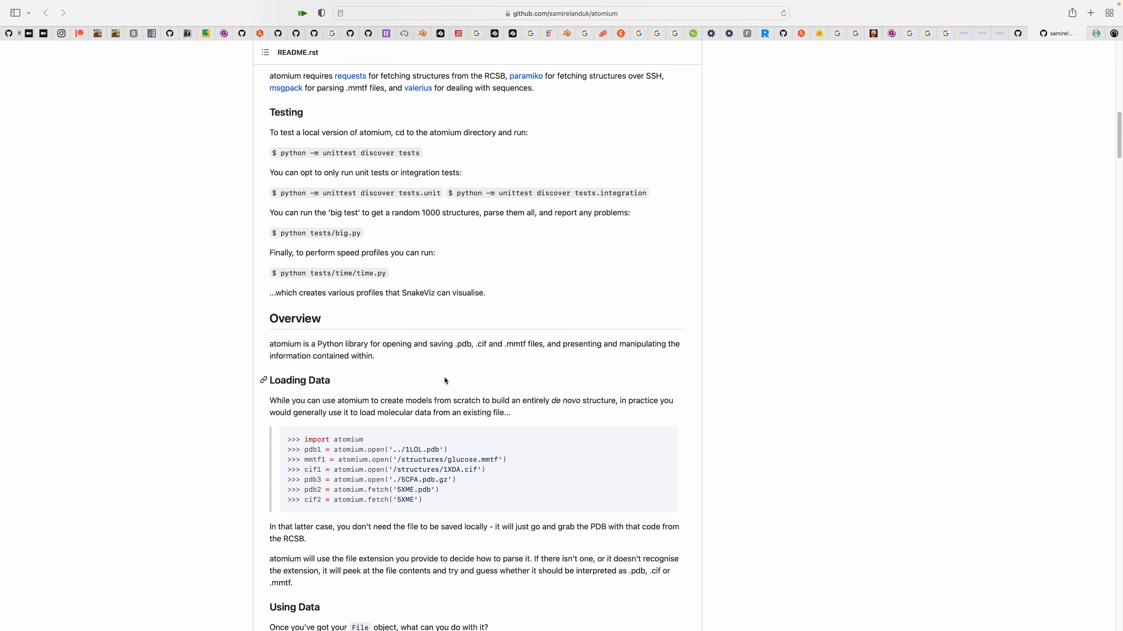
pyautogui.scroll(-10, 525, 395)
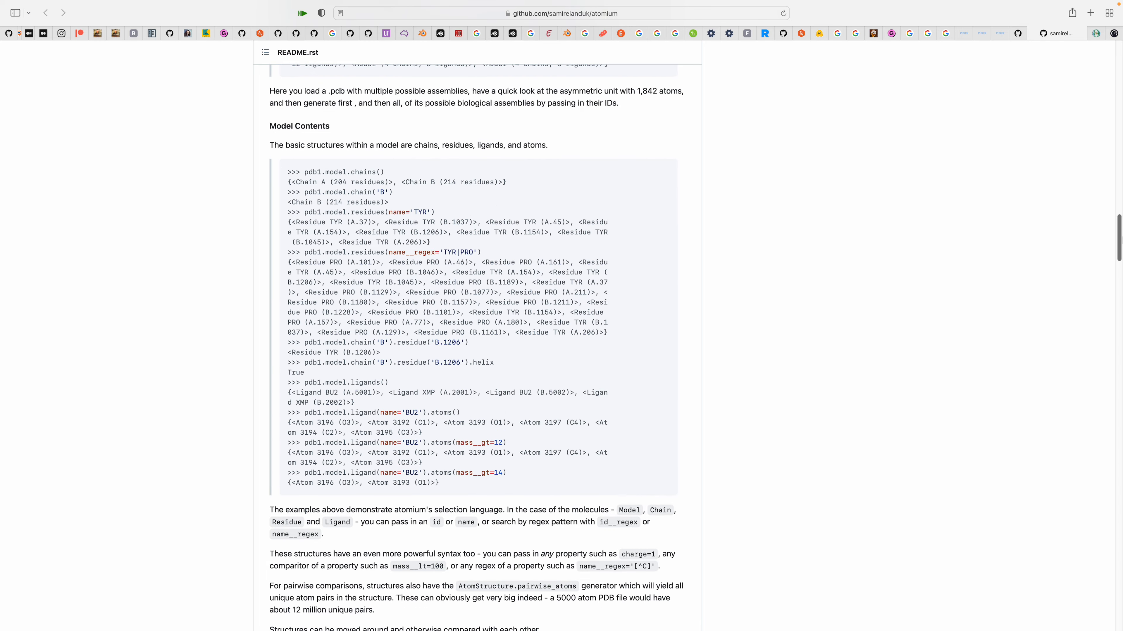
pyautogui.scroll(20, 619, 325)
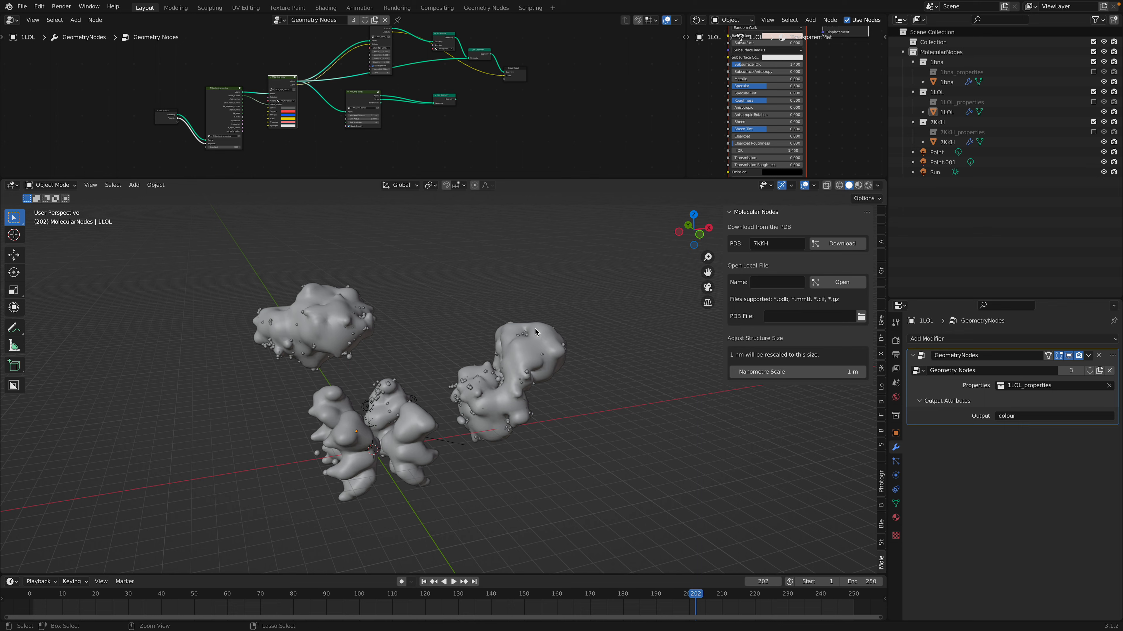
# Step: Switch back to Blender, save the file, widen the shader editor and collapse the 1bna, 1LOL and 7KKH collections
pyautogui.hotkey('ctrl', 's')
pyautogui.scroll(1, 535, 332)
pyautogui.scroll(-2, 504, 101)
pyautogui.moveTo(525, 123); pyautogui.dragTo(496, 128, button='middle')
pyautogui.moveTo(686, 99); pyautogui.dragTo(483, 100)
pyautogui.scroll(-6, 602, 111)
pyautogui.click(912, 122)
pyautogui.moveTo(913, 92); pyautogui.dragTo(912, 62)
pyautogui.click(933, 73)
# Step: Switch to the browser and look through the RCSB PDB latest entries for the 7VOT structure
pyautogui.hotkey('ctrl', 'Right')
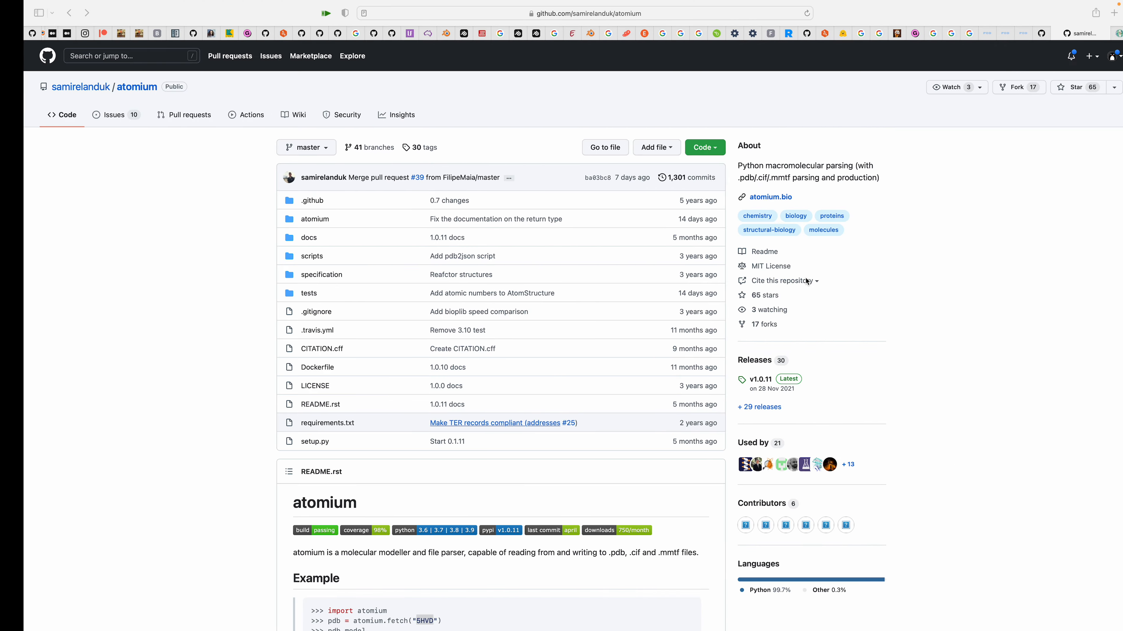
pyautogui.click(1002, 38)
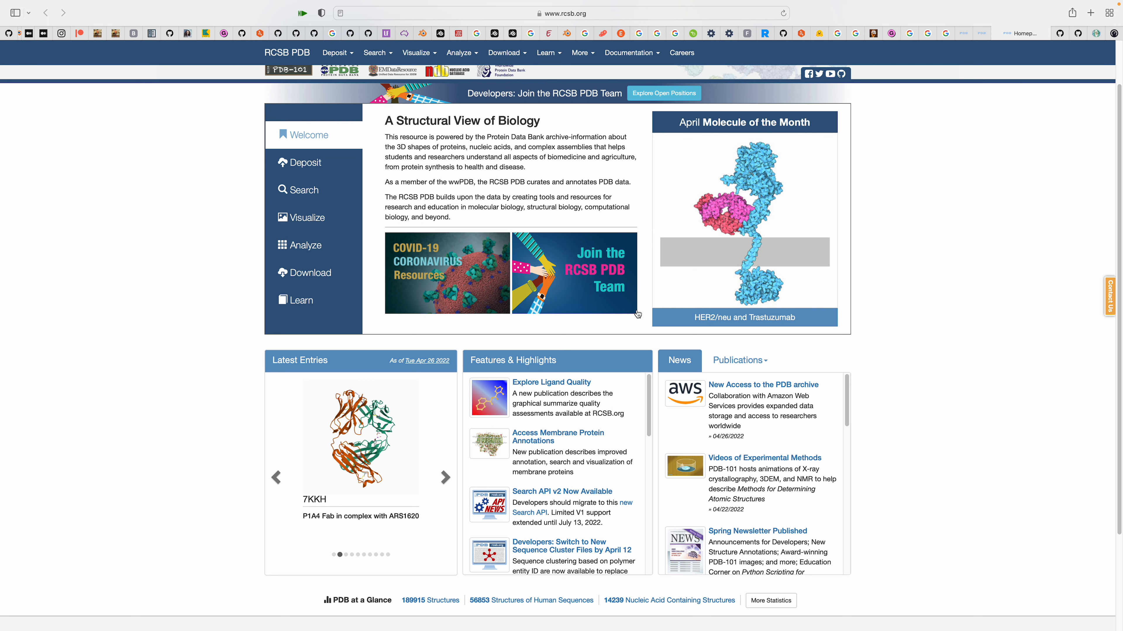
pyautogui.click(443, 480)
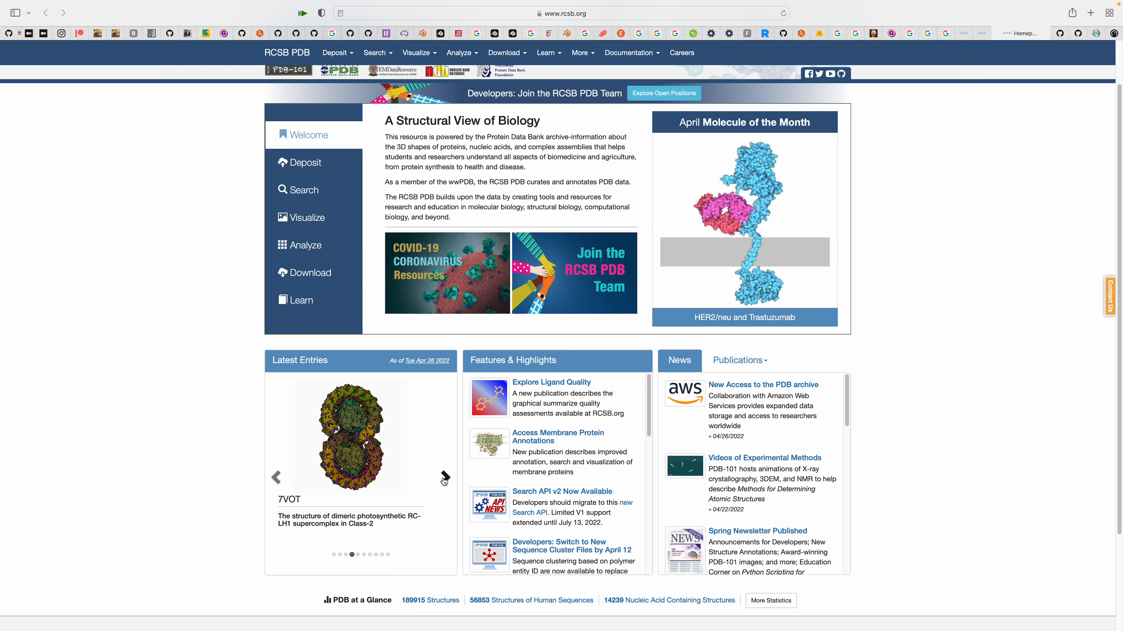
pyautogui.click(444, 480)
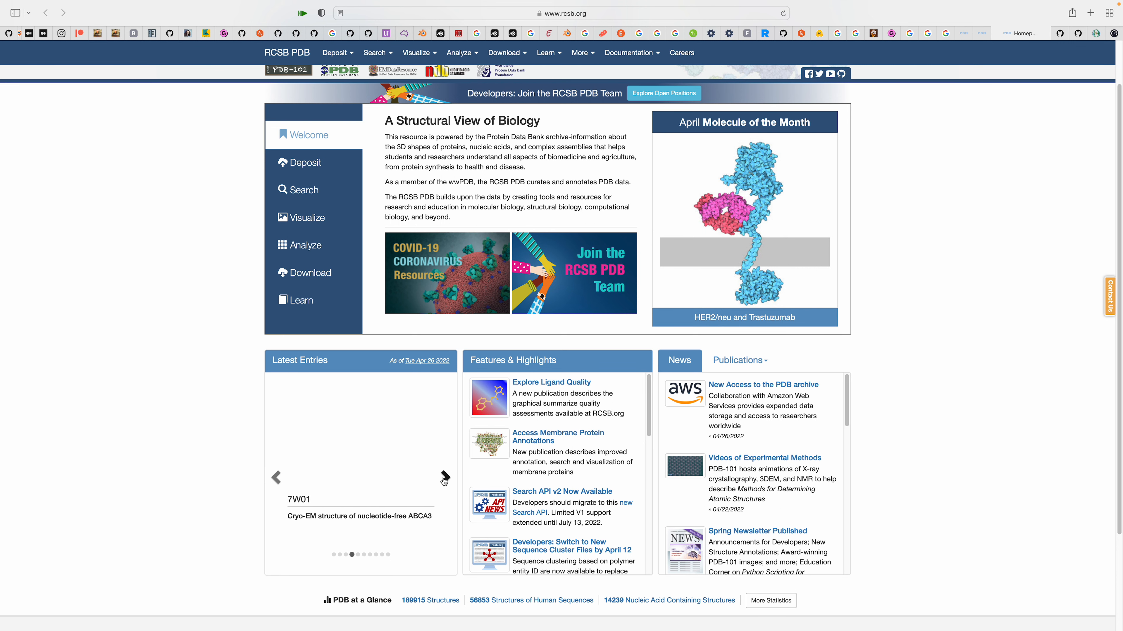
pyautogui.click(279, 482)
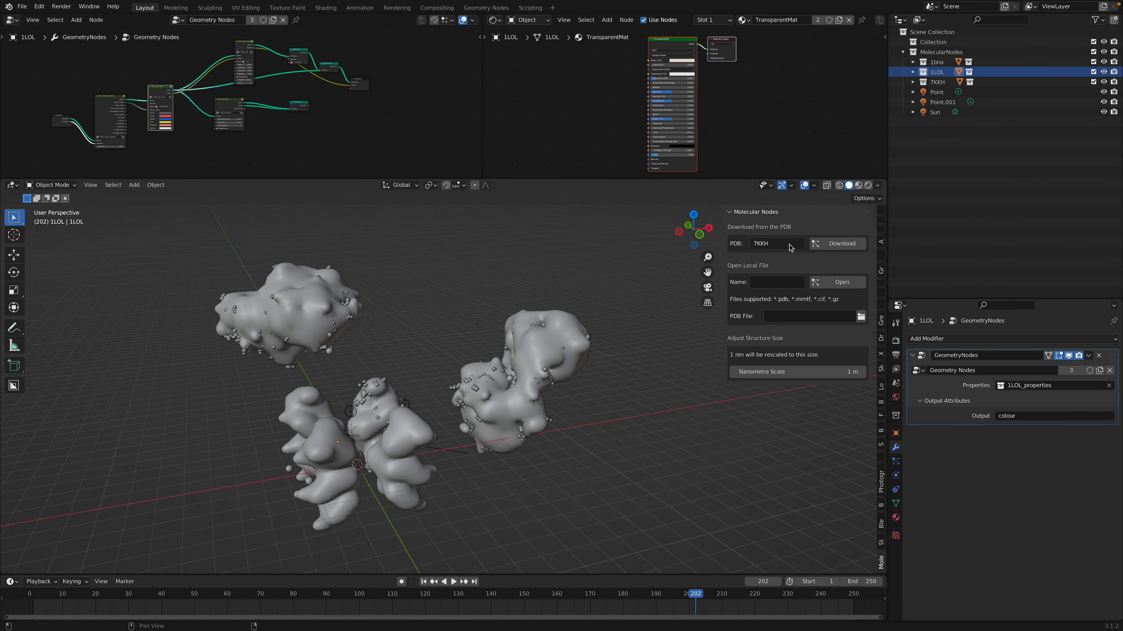
# Step: Switch back to Blender and download the structure 7VOT from the PDB with Molecular Nodes
pyautogui.click(790, 248)
pyautogui.write('7VOT')
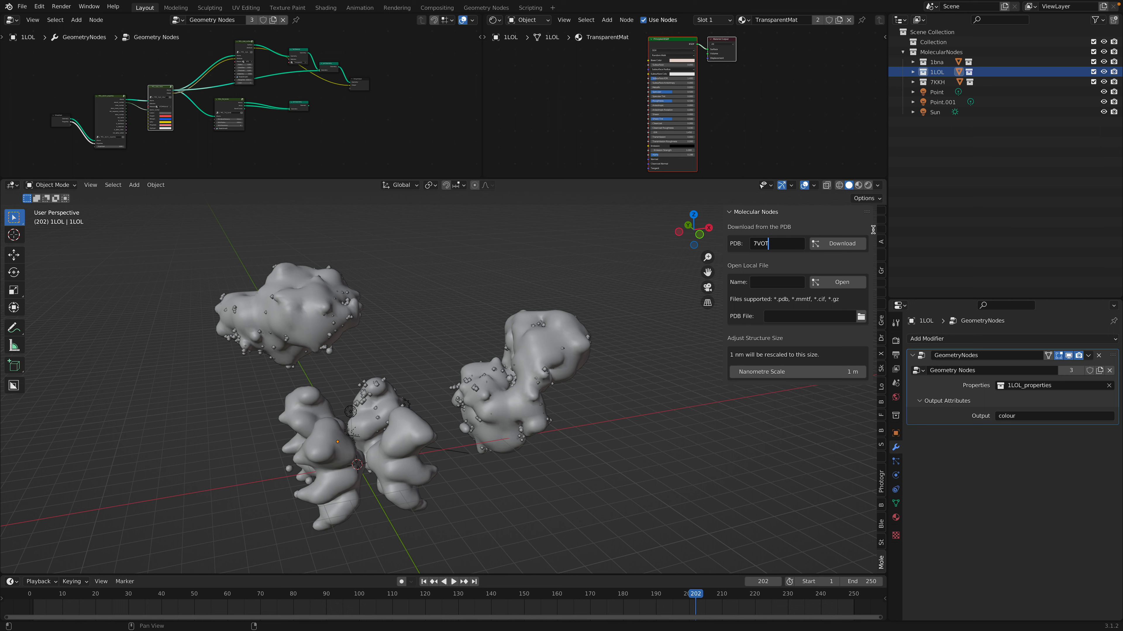
pyautogui.click(851, 242)
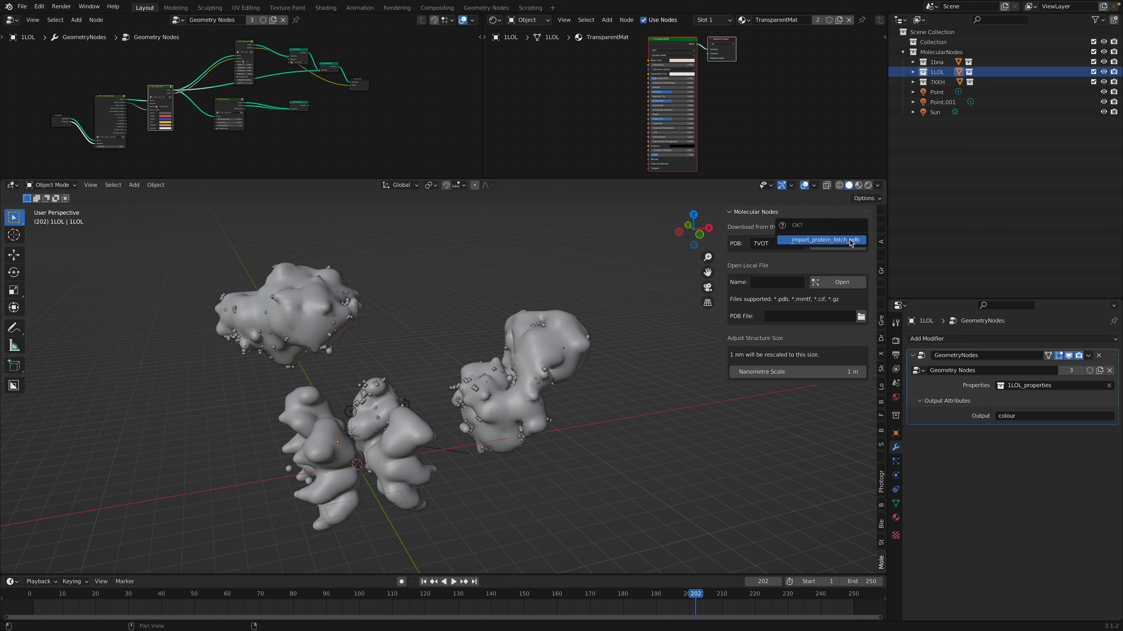
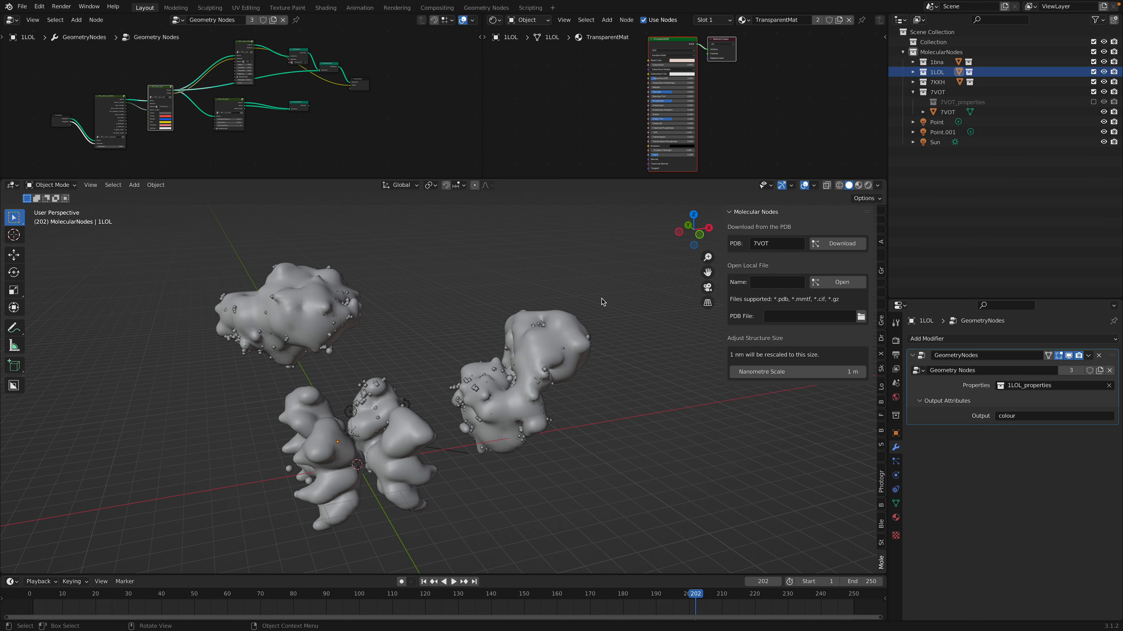
# Step: Select the imported 7VOT point cloud and clear its location
pyautogui.scroll(-7, 585, 305)
pyautogui.click(482, 286)
pyautogui.moveTo(507, 294); pyautogui.dragTo(515, 380, button='middle')
pyautogui.keyDown('shift'); pyautogui.moveTo(558, 286); pyautogui.dragTo(499, 414, button='middle'); pyautogui.keyUp('shift')
pyautogui.click(499, 414)
pyautogui.scroll(7, 529, 407)
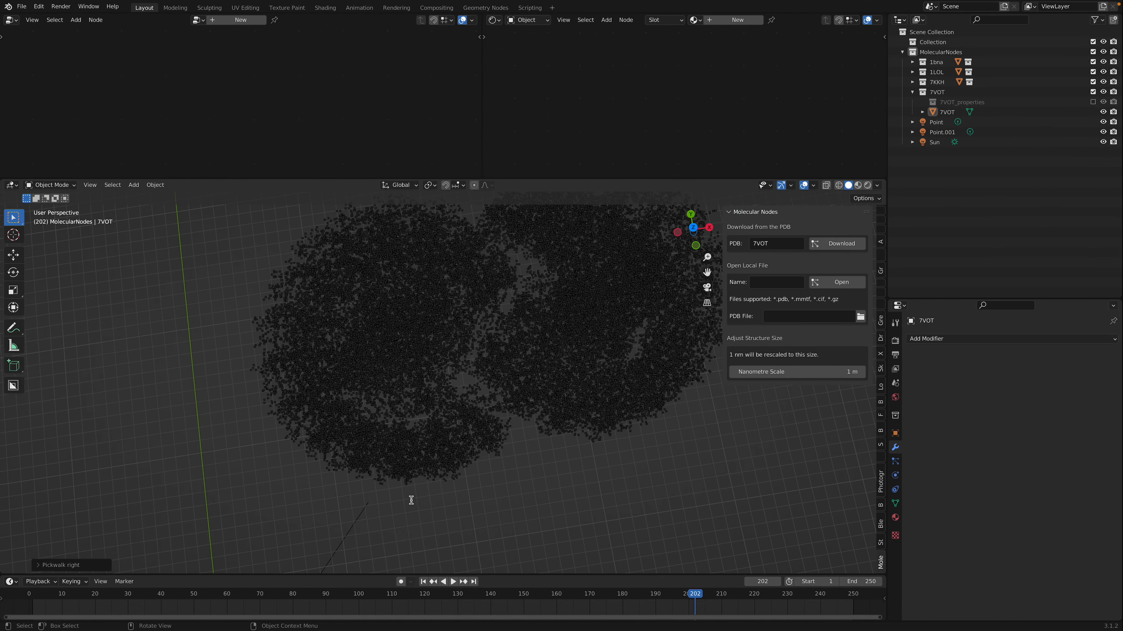
pyautogui.scroll(-7, 413, 451)
pyautogui.click(550, 365)
pyautogui.hotkey('alt', 'g')
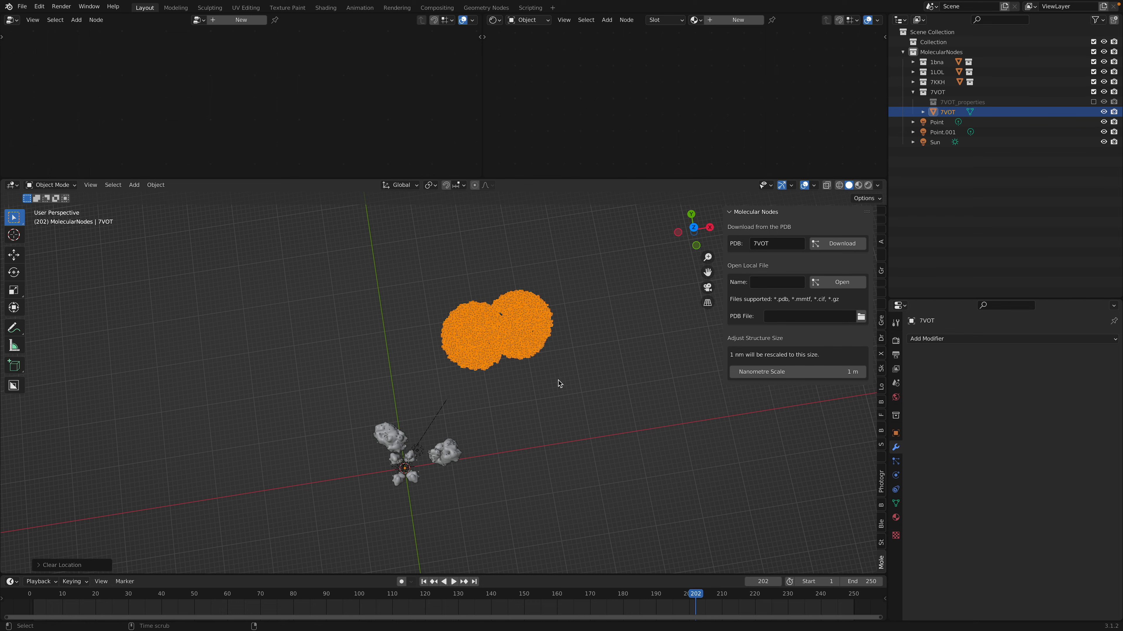
# Step: Copy 1LOL's Geometry Nodes modifier to 7VOT, frame the new molecule and save the file
pyautogui.scroll(2, 552, 371)
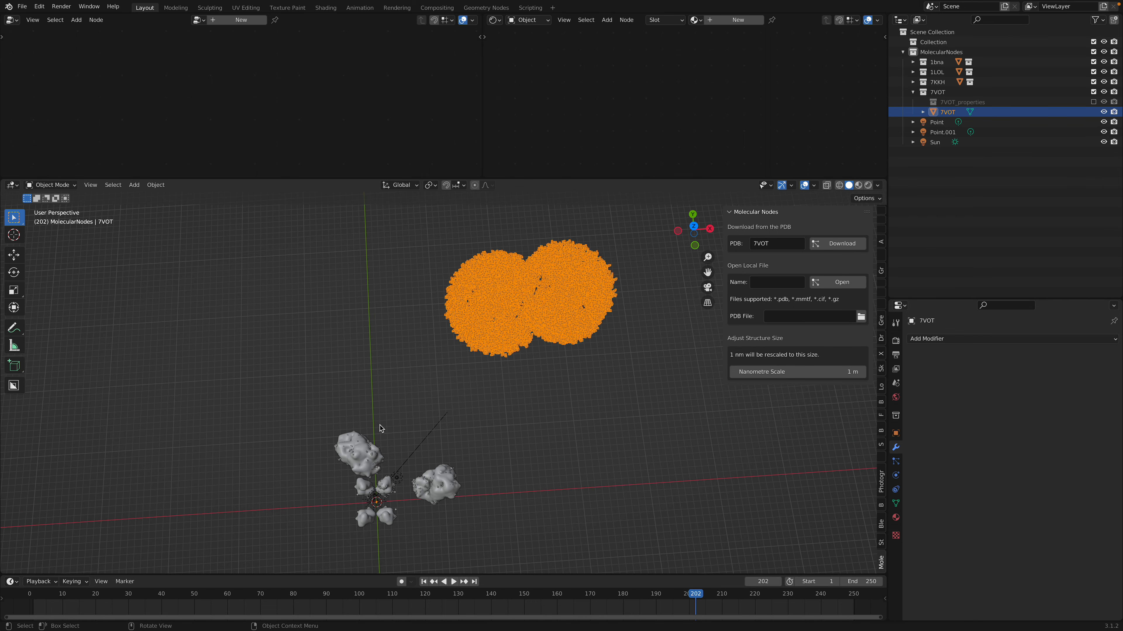
pyautogui.keyDown('shift'); pyautogui.click(365, 442); pyautogui.keyUp('shift')
pyautogui.hotkey('ctrl', 'l')
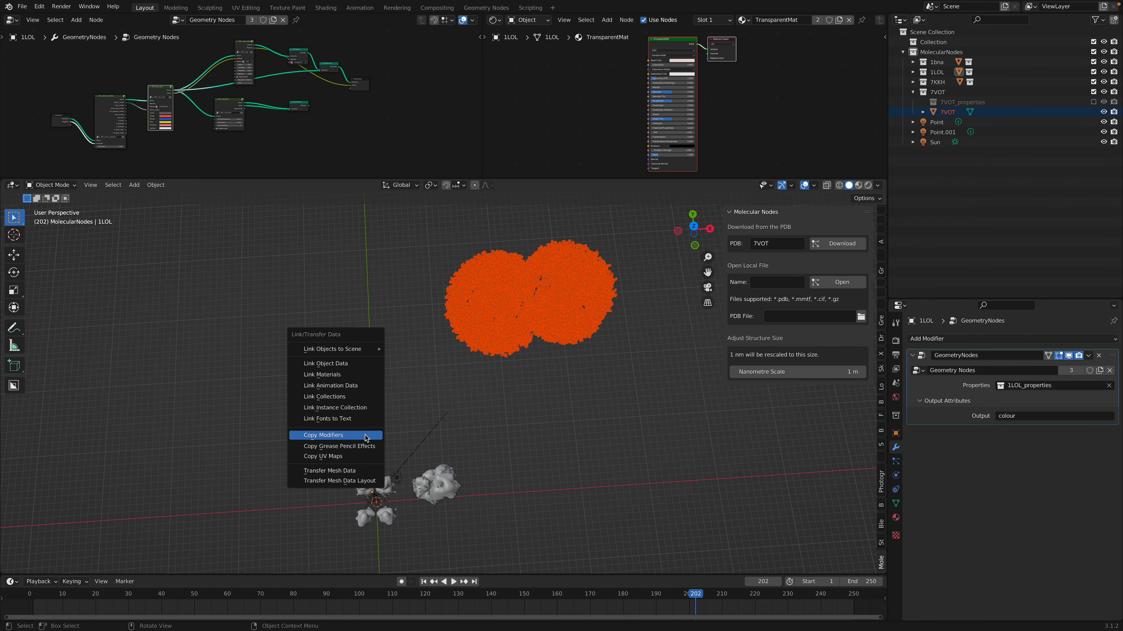
pyautogui.click(365, 436)
pyautogui.press('KP_Decimal')
pyautogui.click(592, 389)
pyautogui.scroll(-2, 591, 389)
pyautogui.moveTo(592, 389); pyautogui.dragTo(613, 396, button='middle')
pyautogui.hotkey('ctrl', 's')
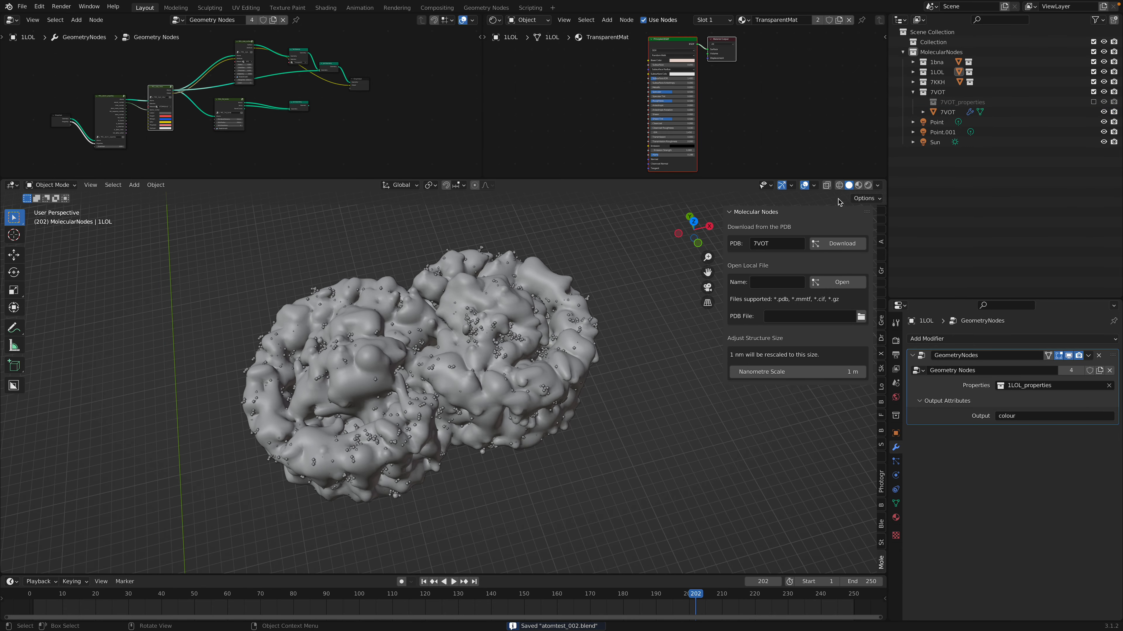
# Step: Give 7VOT two material slots, each with a new material
pyautogui.click(552, 279)
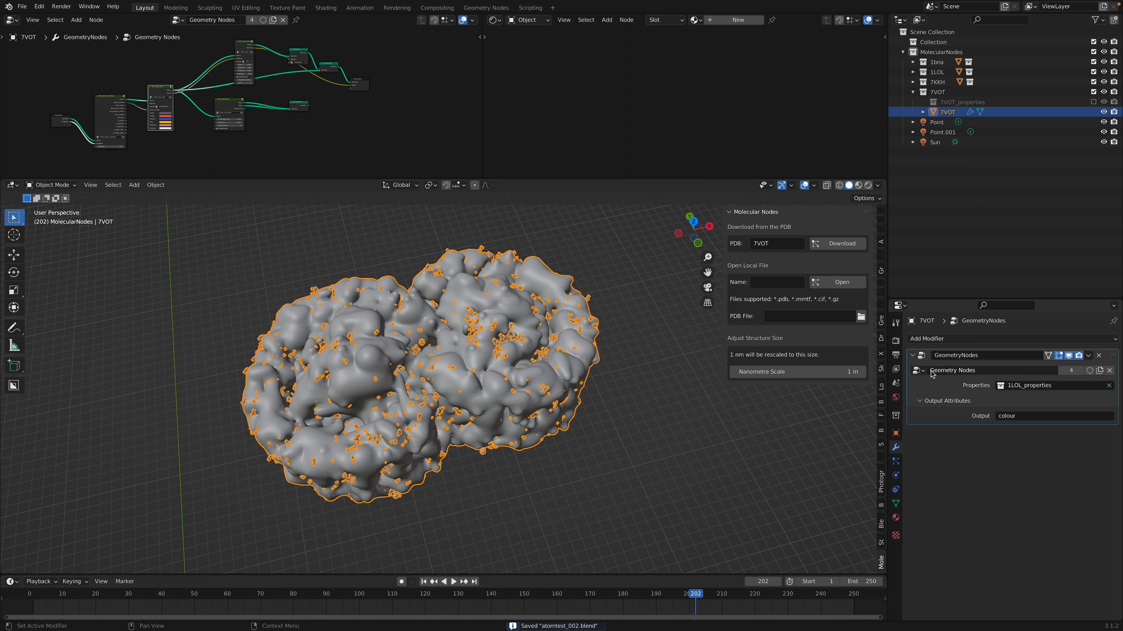
pyautogui.click(895, 518)
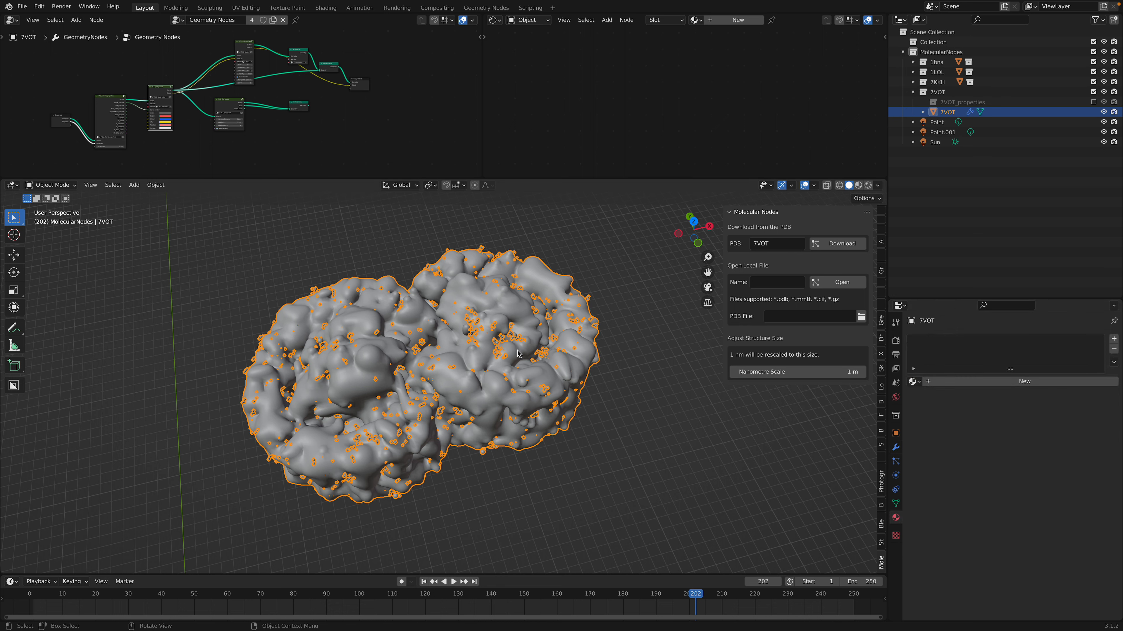
pyautogui.click(949, 383)
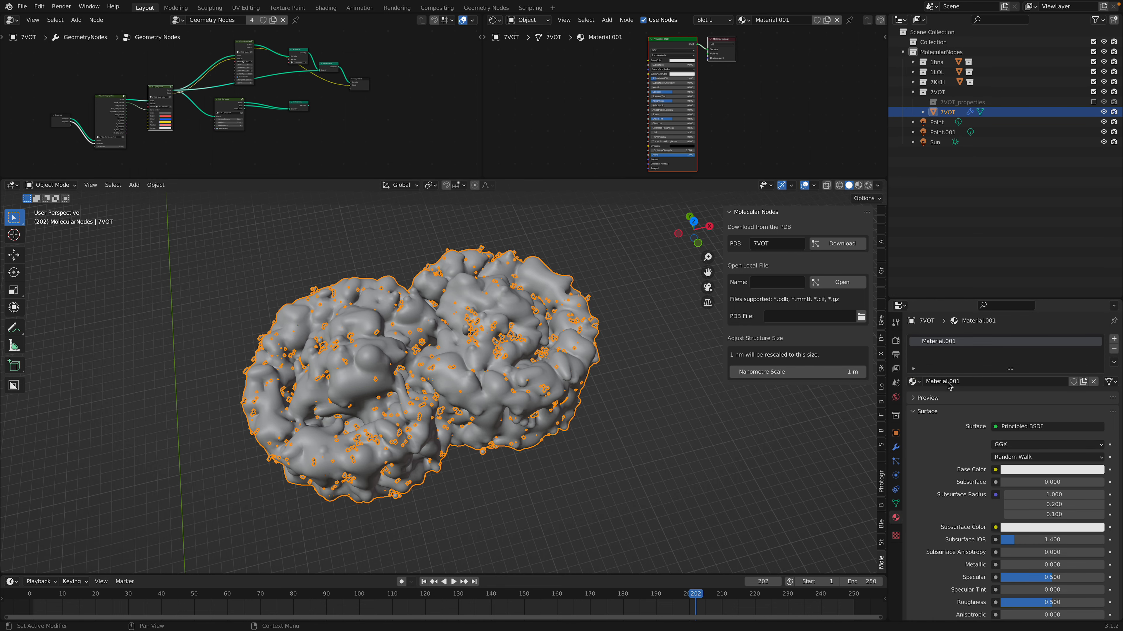
pyautogui.click(1114, 340)
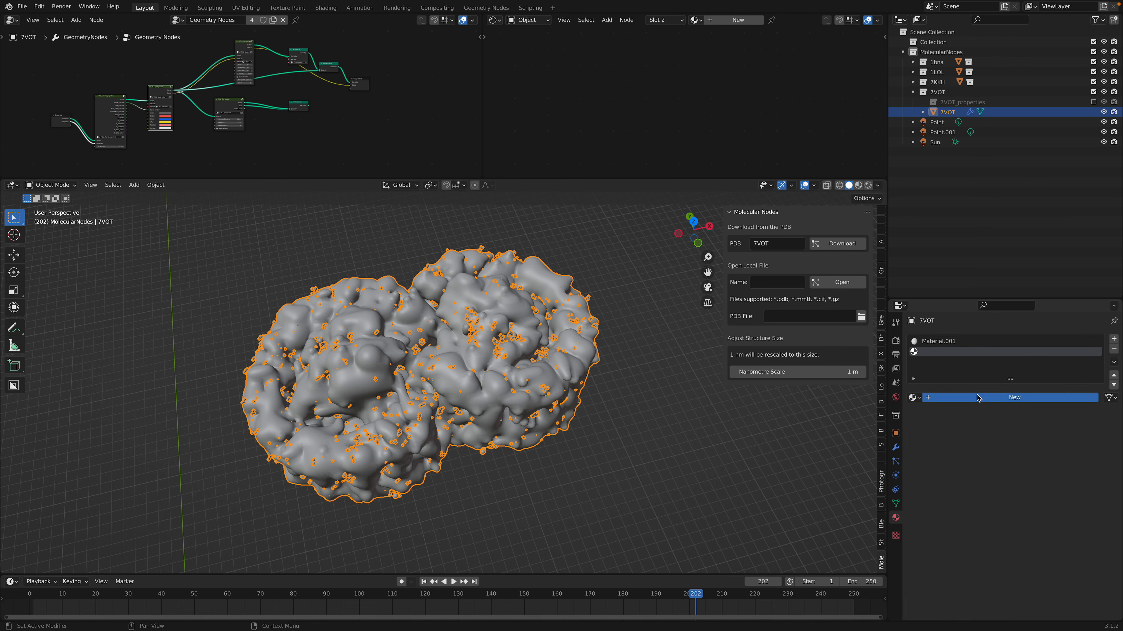
pyautogui.click(979, 397)
# Step: Assign ATOMMaterial to 7VOT's first slot and TransparentMat to its second slot, and save the file
pyautogui.click(929, 342)
pyautogui.click(913, 397)
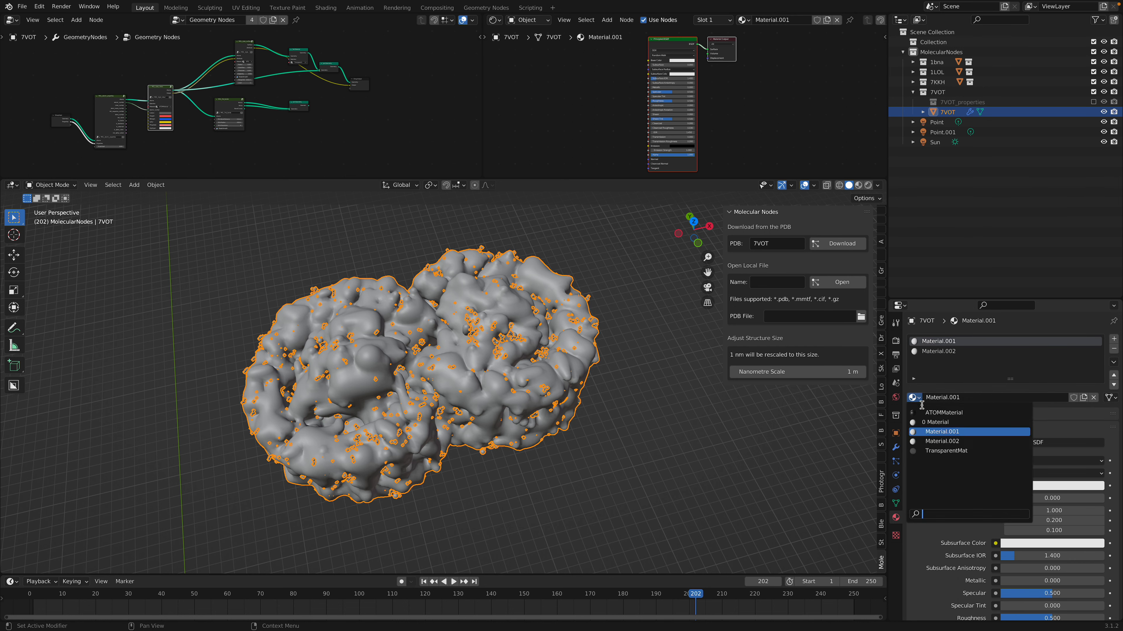
pyautogui.click(937, 412)
pyautogui.click(931, 351)
pyautogui.click(917, 397)
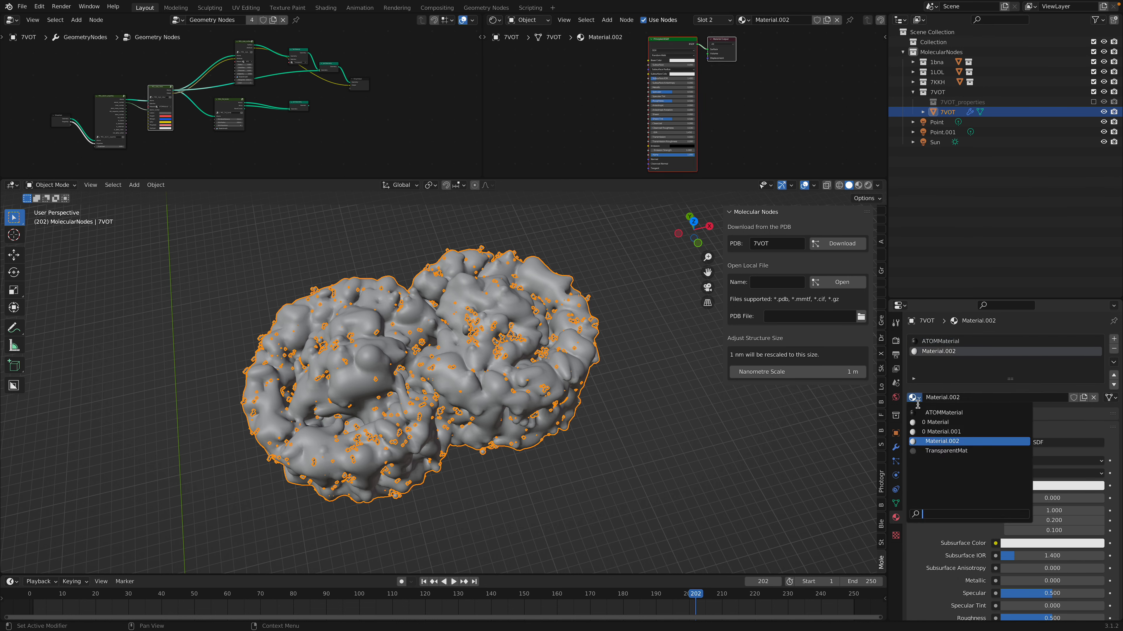
pyautogui.click(951, 447)
pyautogui.hotkey('ctrl', 's')
# Step: Enlarge the node editors, delete TransparentMat's Principled BSDF and add a Glass BSDF beside the Material Output
pyautogui.moveTo(628, 178); pyautogui.dragTo(630, 299)
pyautogui.scroll(3, 627, 78)
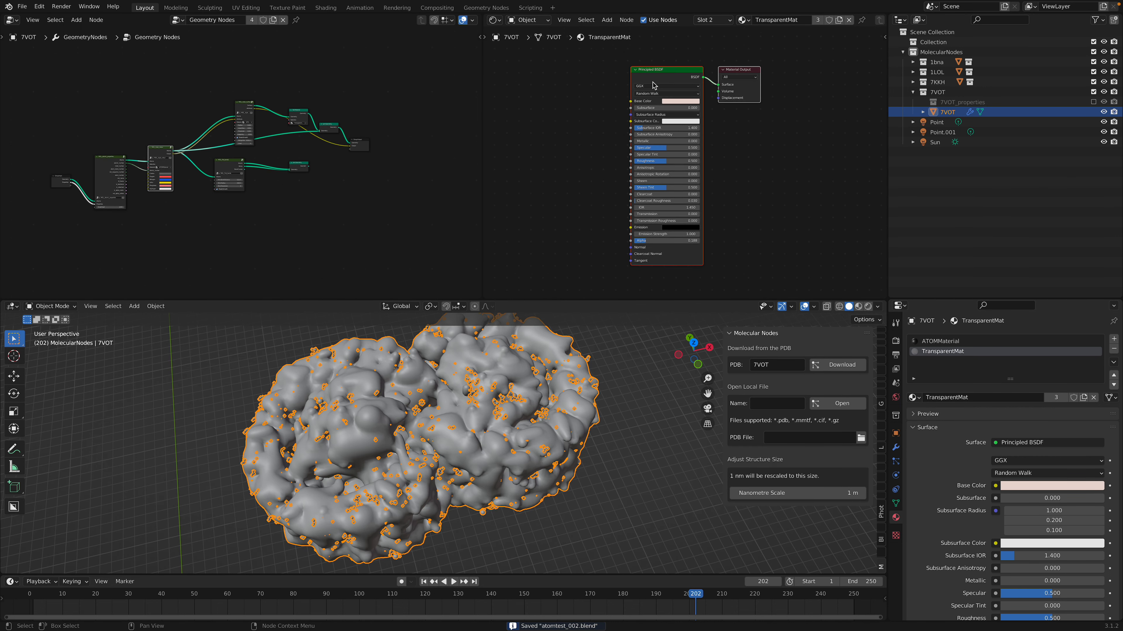
pyautogui.press('x')
pyautogui.hotkey('shift', 'a')
pyautogui.write('glass')
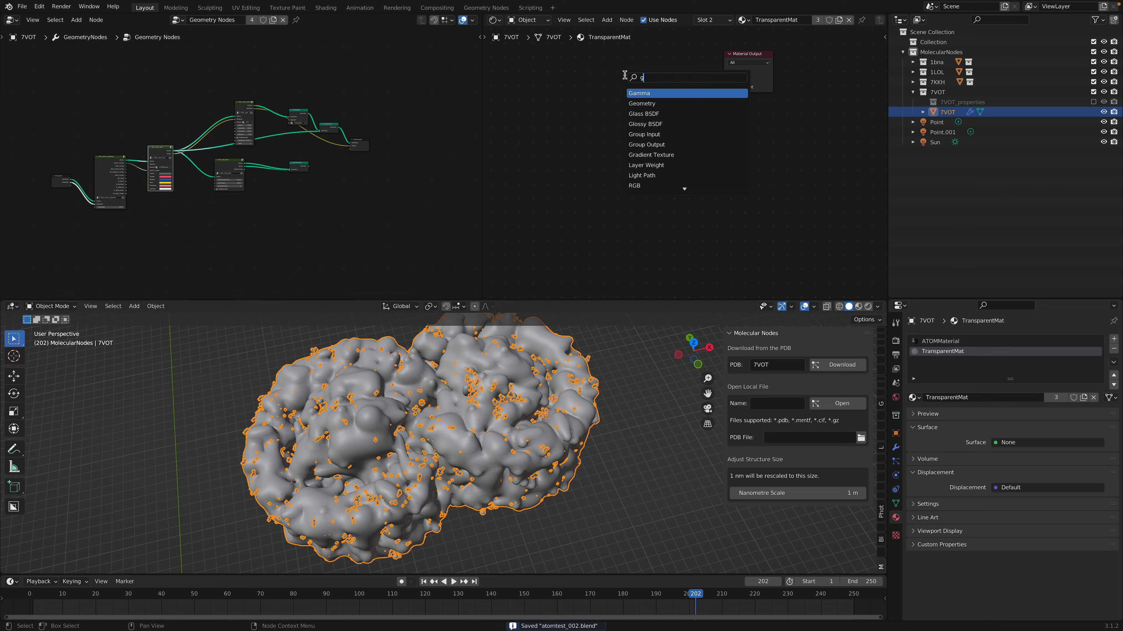
pyautogui.press('Return')
pyautogui.click(624, 74)
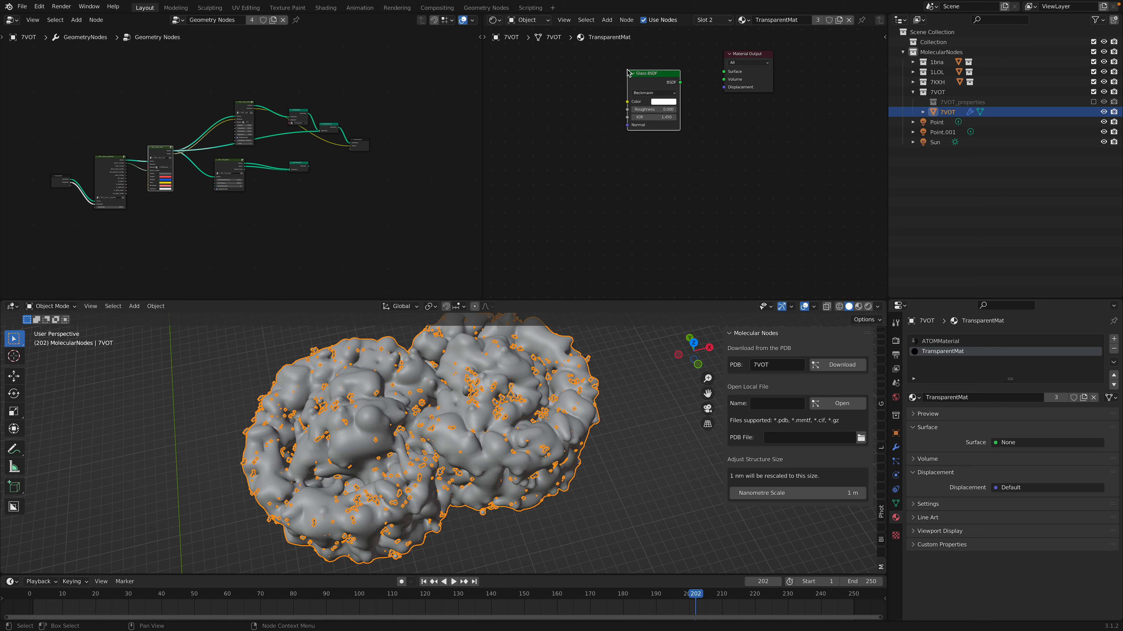
# Step: Connect the Glass BSDF to the Material Output's Surface input, save the file and enlarge the 3D viewport
pyautogui.scroll(1, 641, 79)
pyautogui.moveTo(679, 63); pyautogui.dragTo(778, 55)
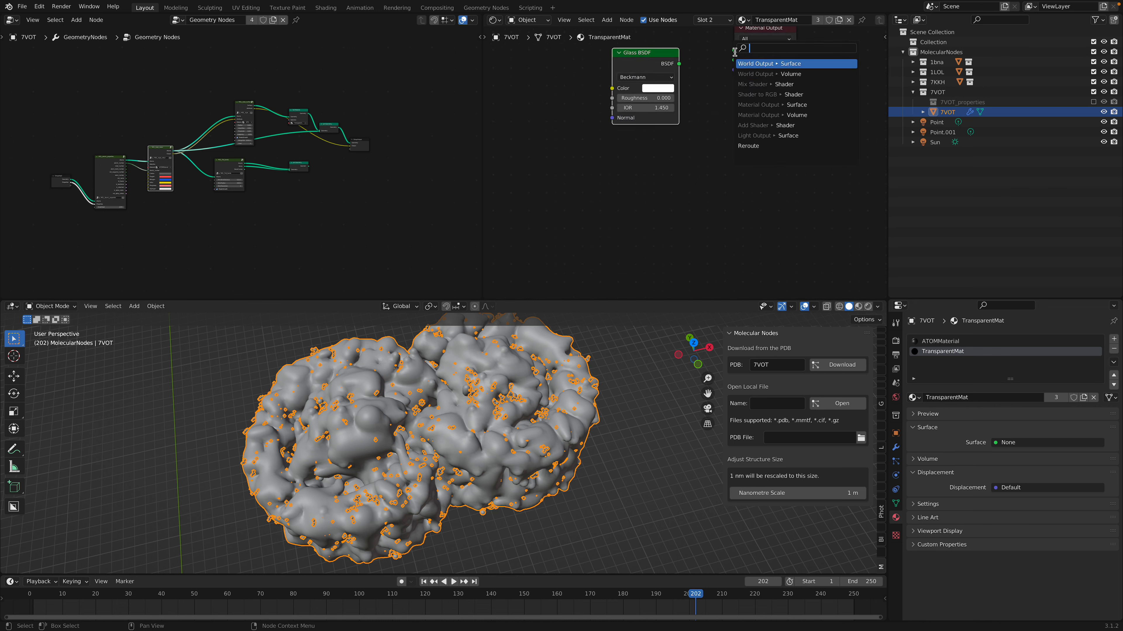
pyautogui.moveTo(679, 63); pyautogui.dragTo(735, 50)
pyautogui.moveTo(759, 57); pyautogui.dragTo(749, 100)
pyautogui.hotkey('ctrl', 's')
pyautogui.moveTo(637, 299); pyautogui.dragTo(648, 180)
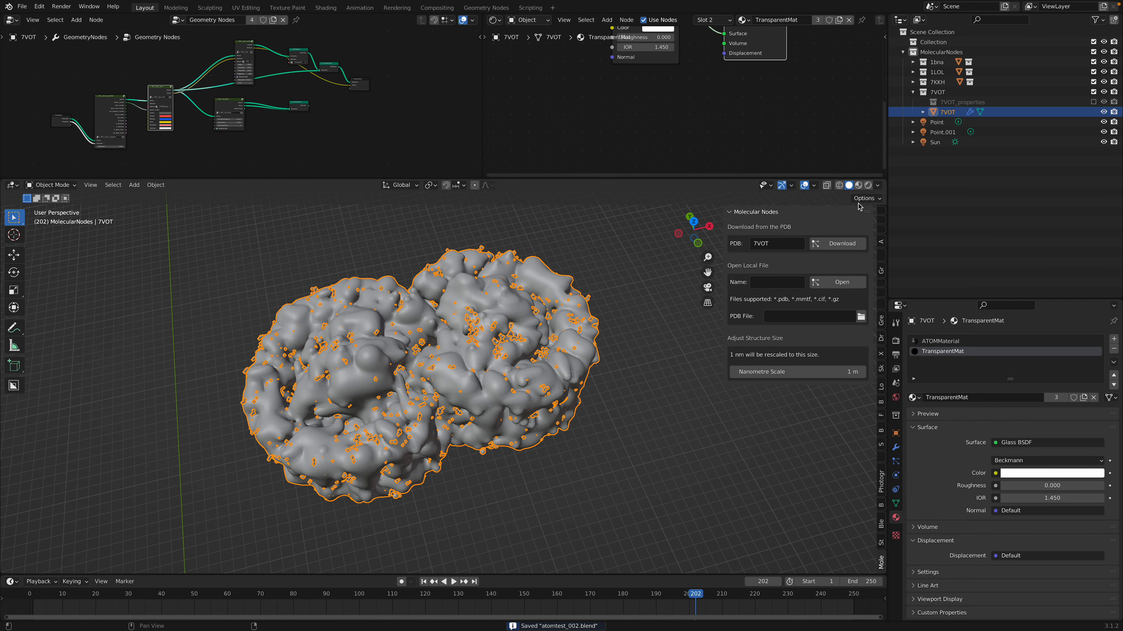
# Step: Switch the 3D viewport to rendered shading and inspect 7VOT's glass surface up close with the molecule deselected
pyautogui.click(855, 185)
pyautogui.click(589, 315)
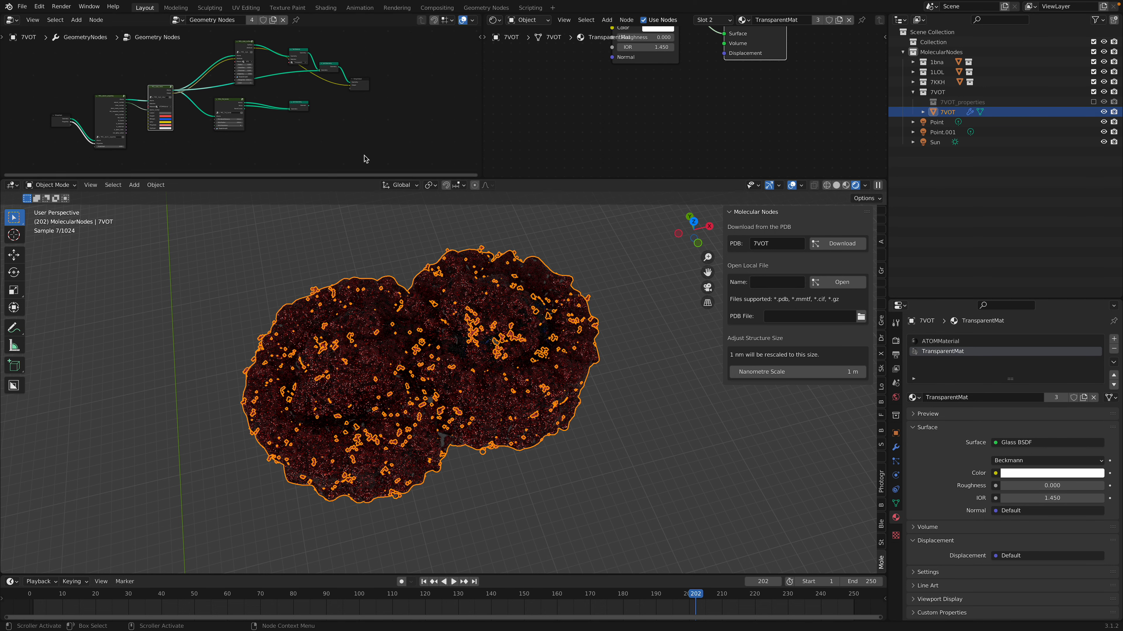
pyautogui.scroll(3, 604, 282)
pyautogui.click(715, 441)
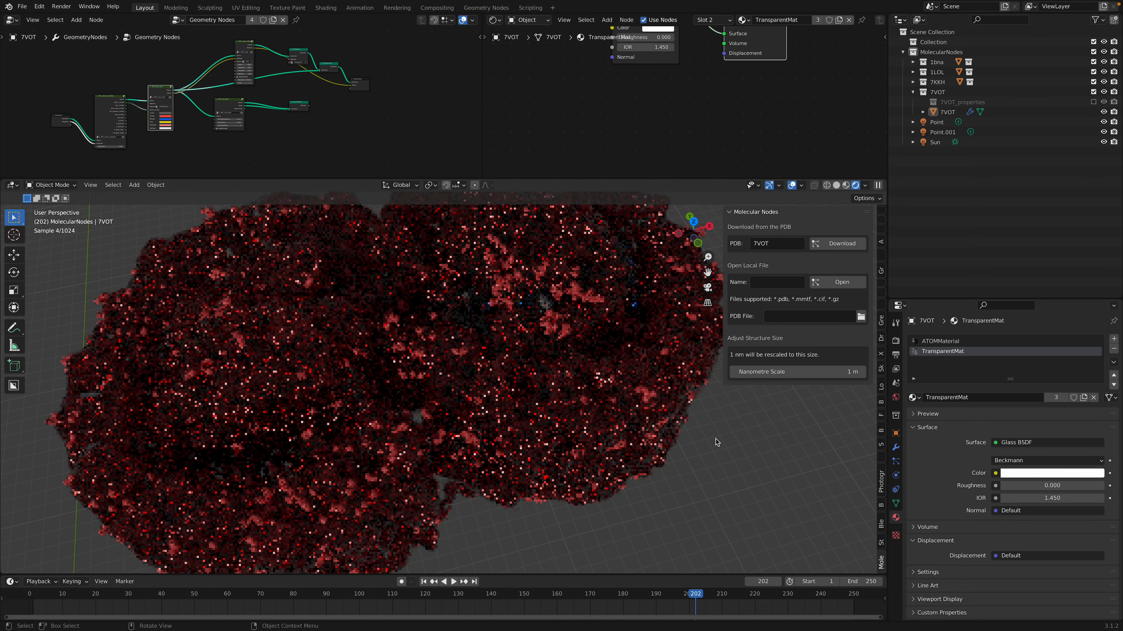
pyautogui.click(647, 419)
pyautogui.scroll(-2, 644, 418)
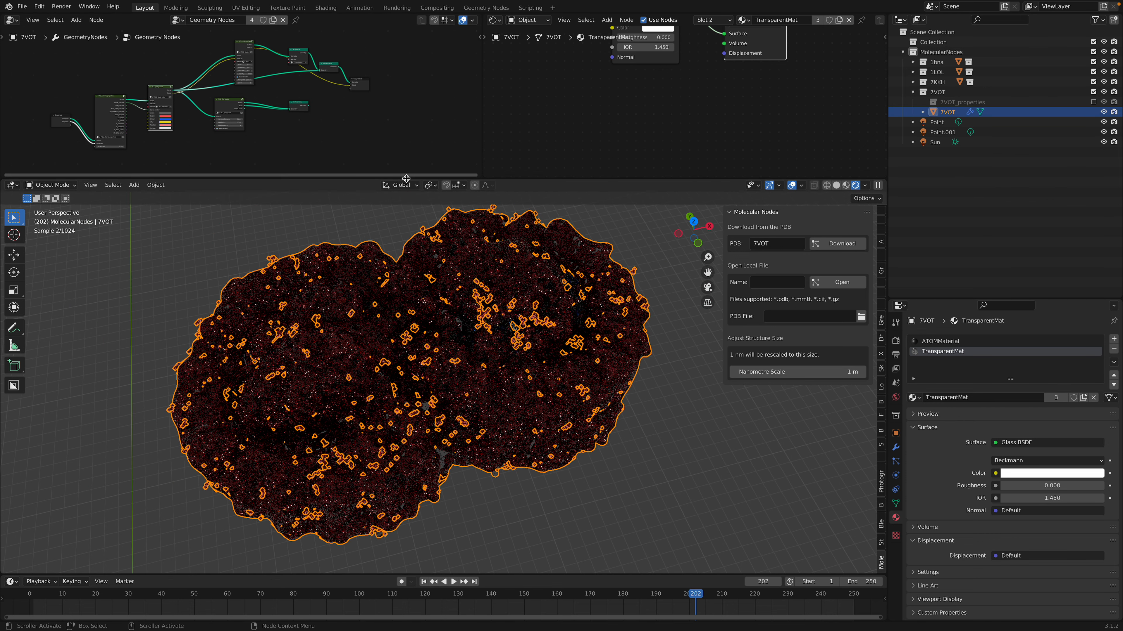
# Step: Spread out the Set Material and Join Geometry nodes and cut the link between them in the molecule's node tree
pyautogui.moveTo(405, 178); pyautogui.dragTo(409, 243)
pyautogui.scroll(4, 326, 173)
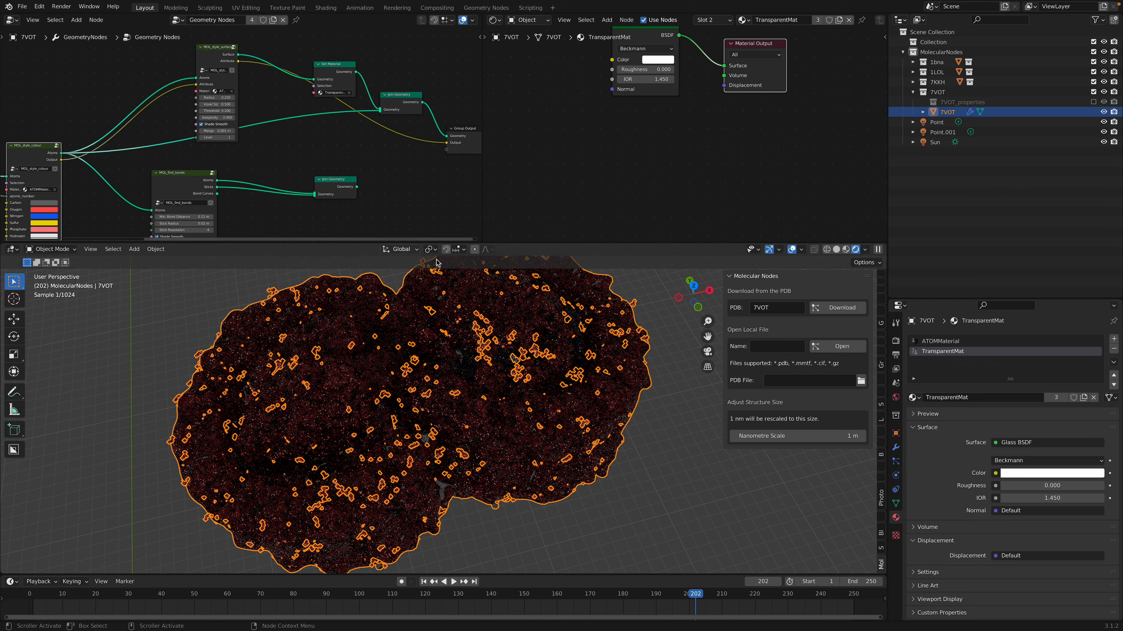
pyautogui.scroll(2, 651, 166)
pyautogui.scroll(1, 333, 53)
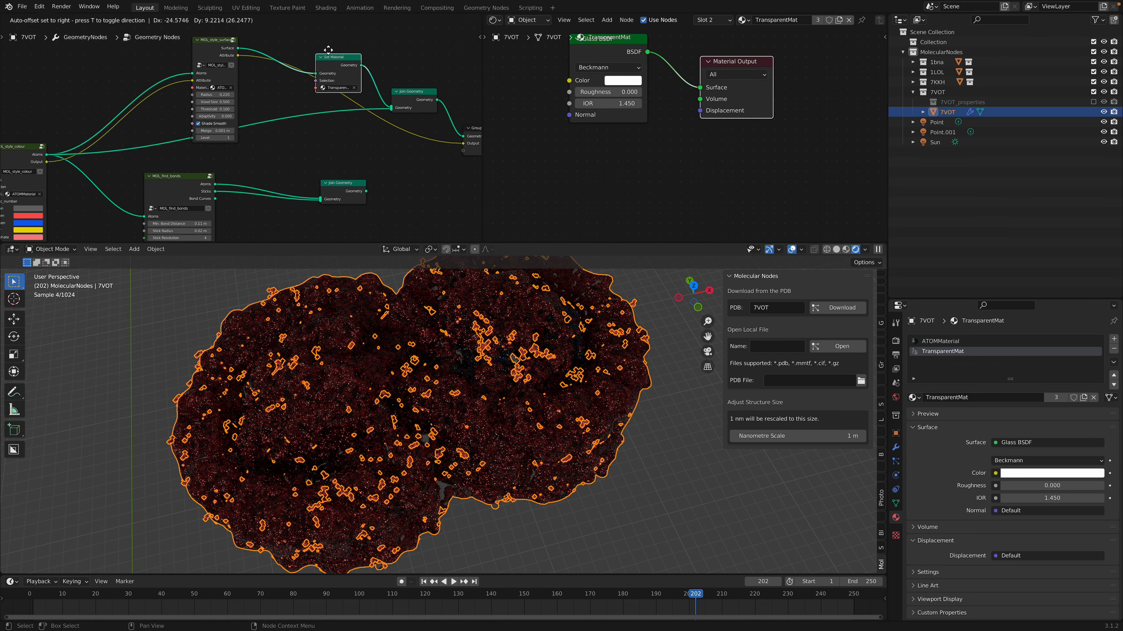
pyautogui.moveTo(333, 54); pyautogui.dragTo(314, 40)
pyautogui.moveTo(370, 78); pyautogui.dragTo(319, 147, button='middle')
pyautogui.scroll(3, 320, 148)
pyautogui.moveTo(393, 169); pyautogui.dragTo(384, 173)
pyautogui.moveTo(384, 169); pyautogui.dragTo(383, 147, button='middle')
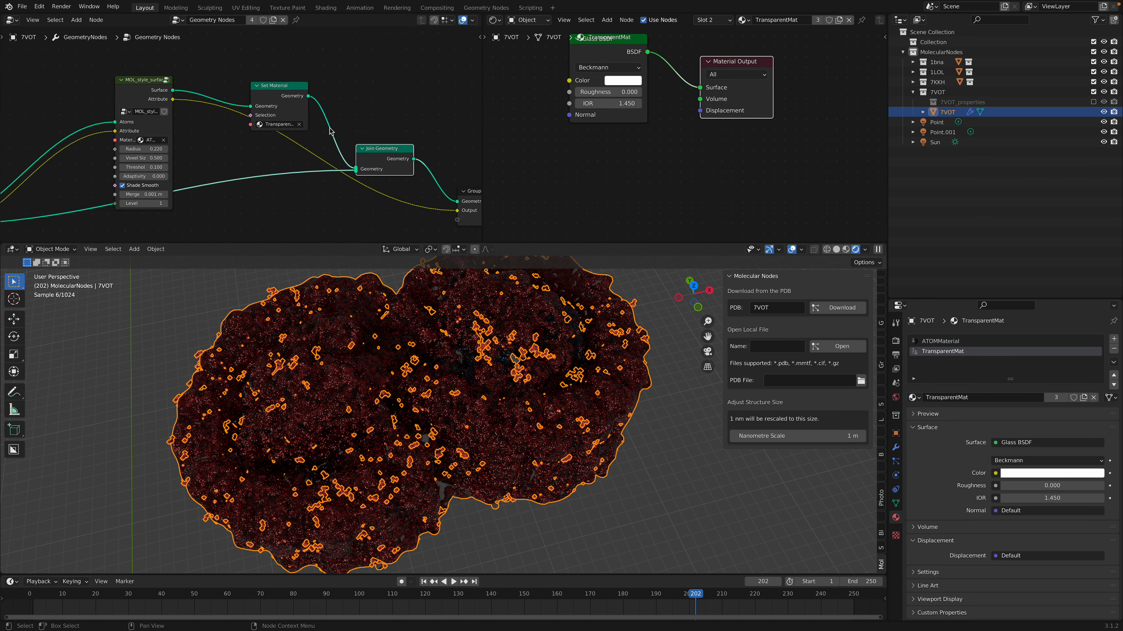
pyautogui.keyDown('ctrl'); pyautogui.moveTo(335, 117); pyautogui.dragTo(319, 131, button='right'); pyautogui.keyUp('ctrl')
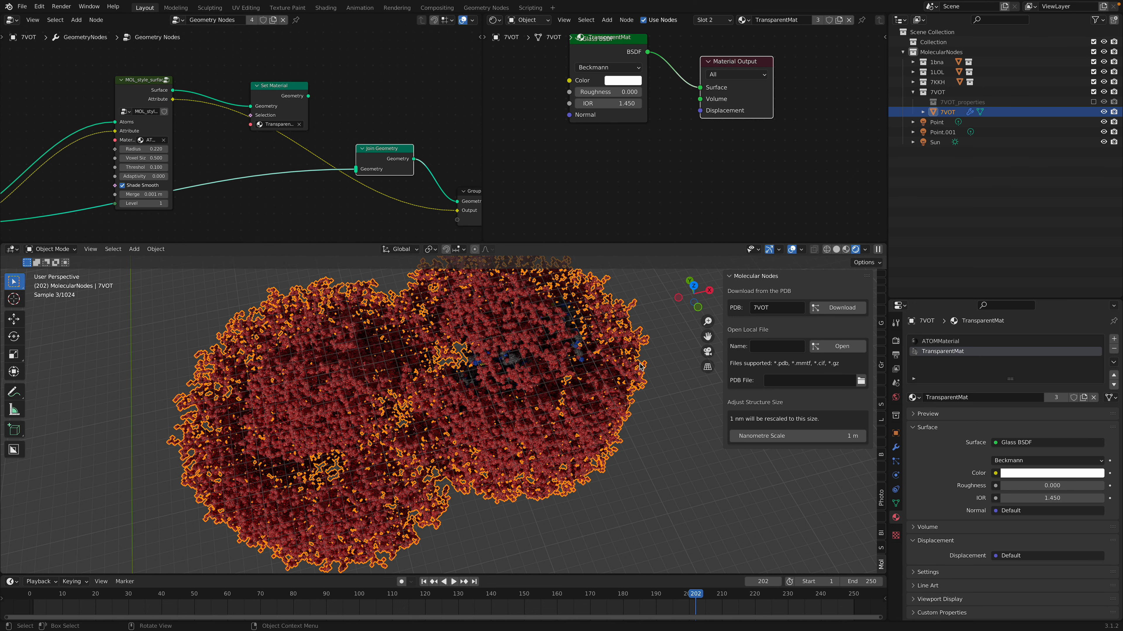
# Step: Save the file and set the Properties collection of 7VOT's Geometry Nodes modifier to 7VOT_properties
pyautogui.click(621, 469)
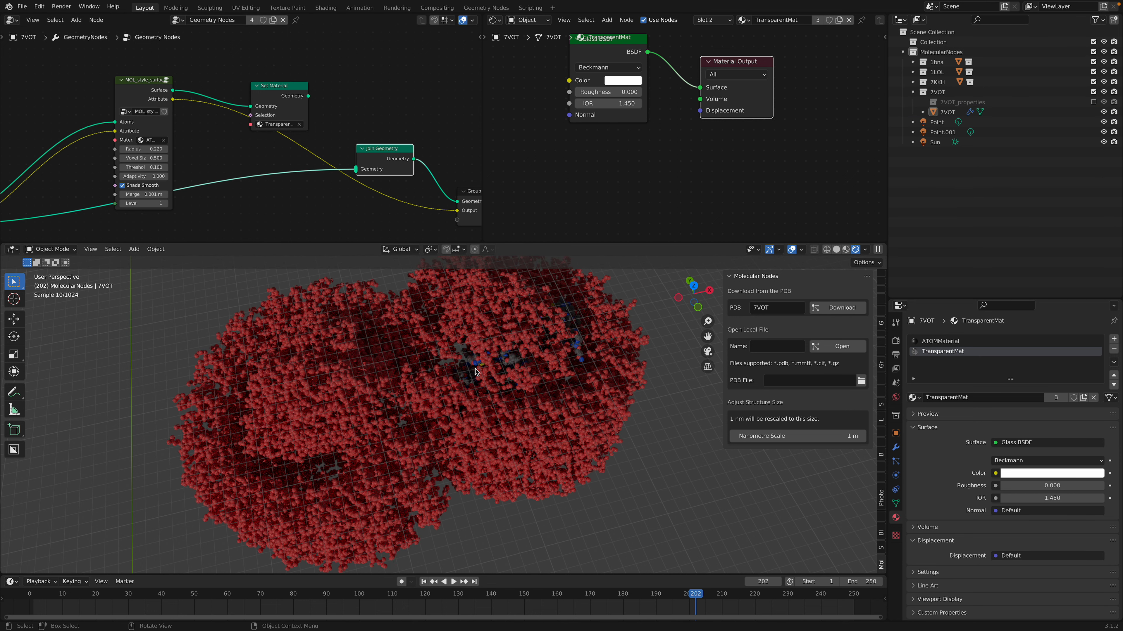
pyautogui.scroll(-3, 475, 372)
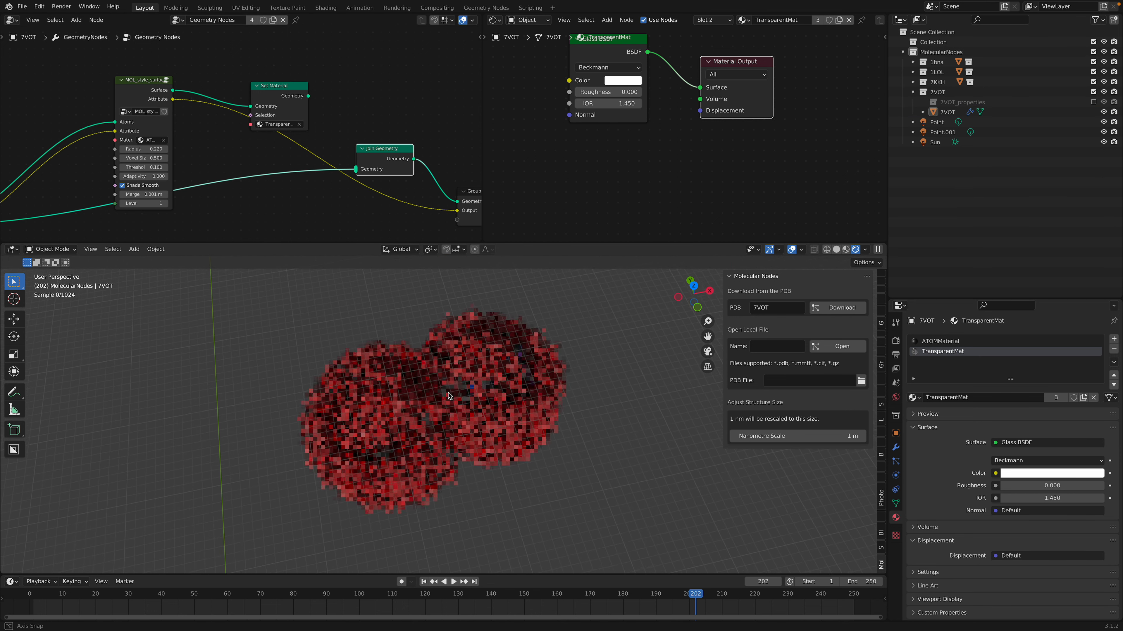
pyautogui.click(454, 403)
pyautogui.hotkey('ctrl', 's')
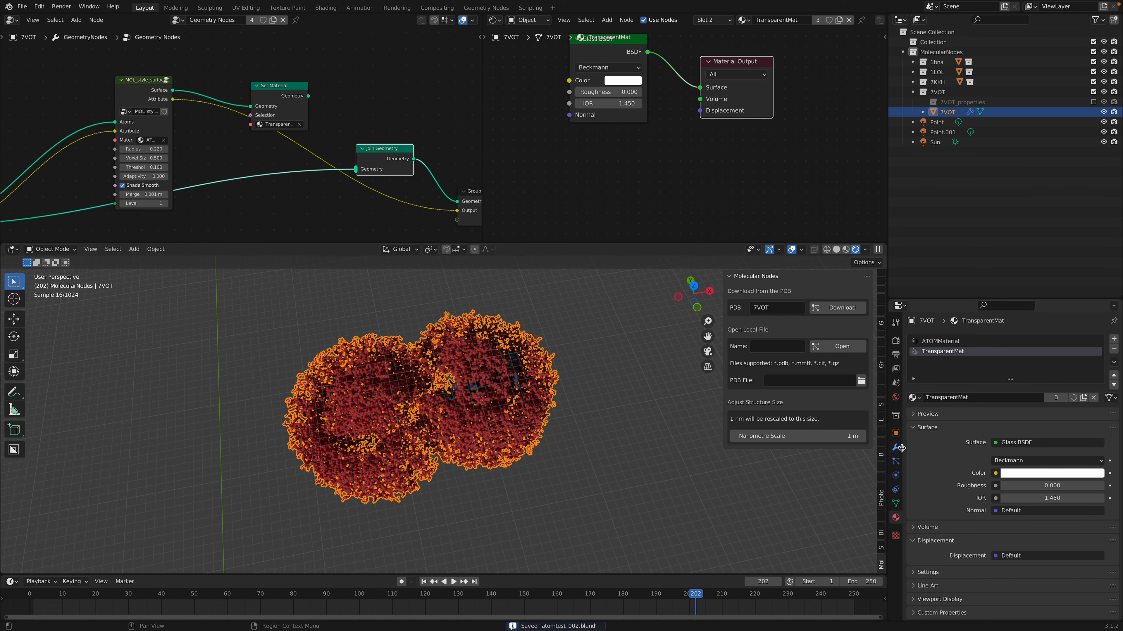
pyautogui.click(896, 448)
pyautogui.click(1025, 385)
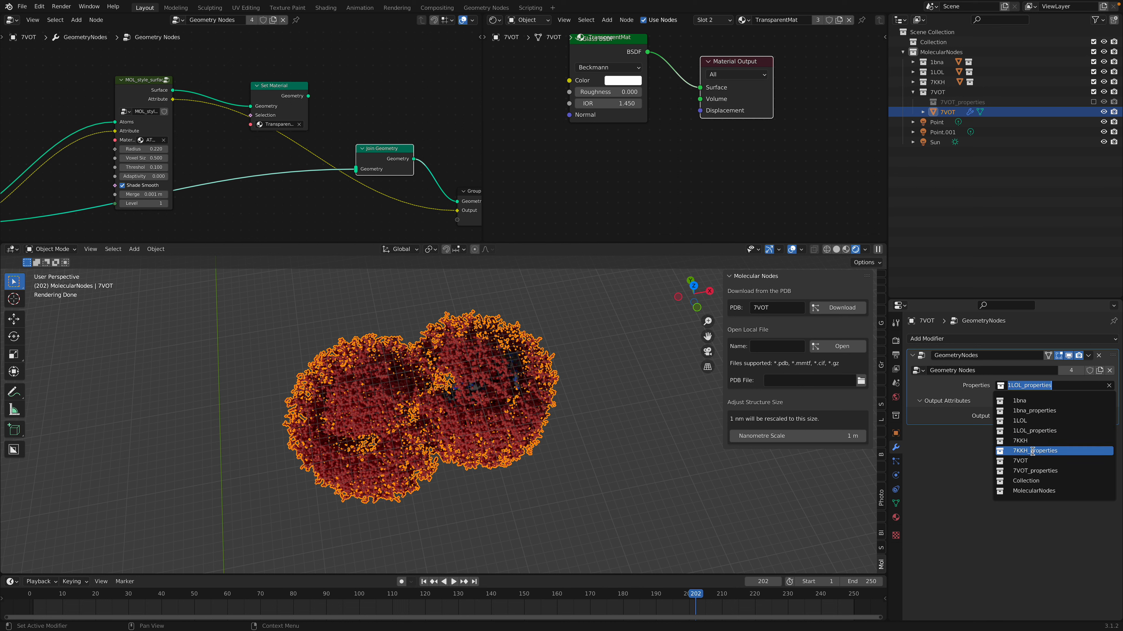
pyautogui.click(1034, 470)
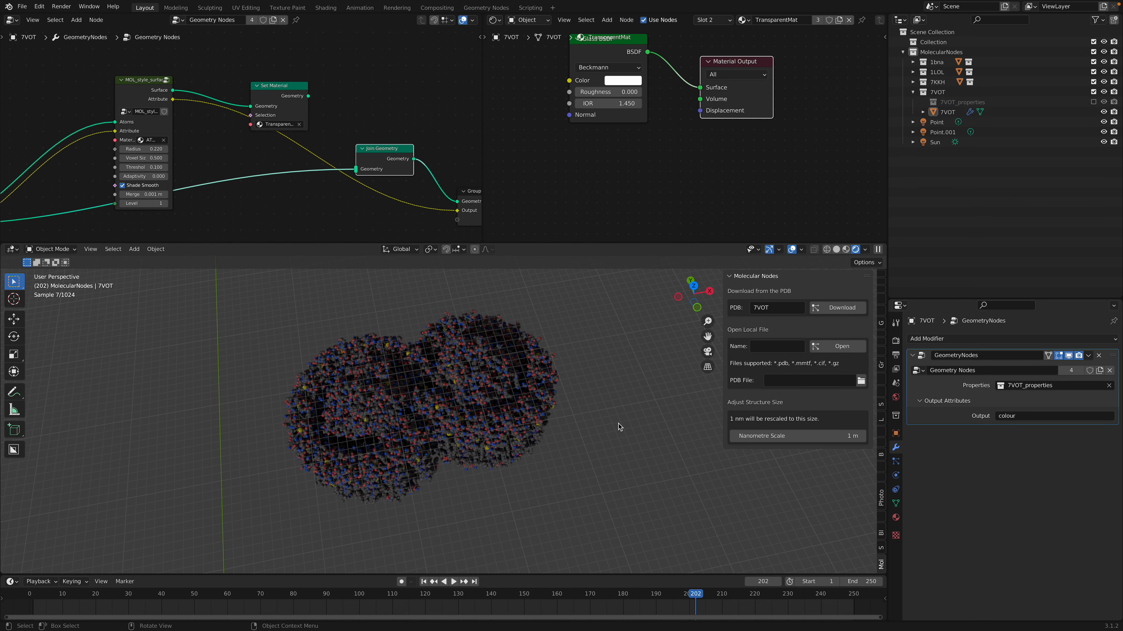
# Step: Hide the viewport gizmos and overlays and bring the smaller molecules into view
pyautogui.click(768, 250)
pyautogui.click(791, 249)
pyautogui.keyDown('shift'); pyautogui.moveTo(500, 503); pyautogui.dragTo(508, 387, button='middle'); pyautogui.keyUp('shift')
pyautogui.scroll(-3, 539, 427)
pyautogui.scroll(7, 502, 400)
pyautogui.scroll(-5, 581, 336)
pyautogui.scroll(5, 486, 432)
# Step: Select 7KKH and set its Geometry Nodes modifier's Properties collection to 7KKH_properties
pyautogui.click(478, 365)
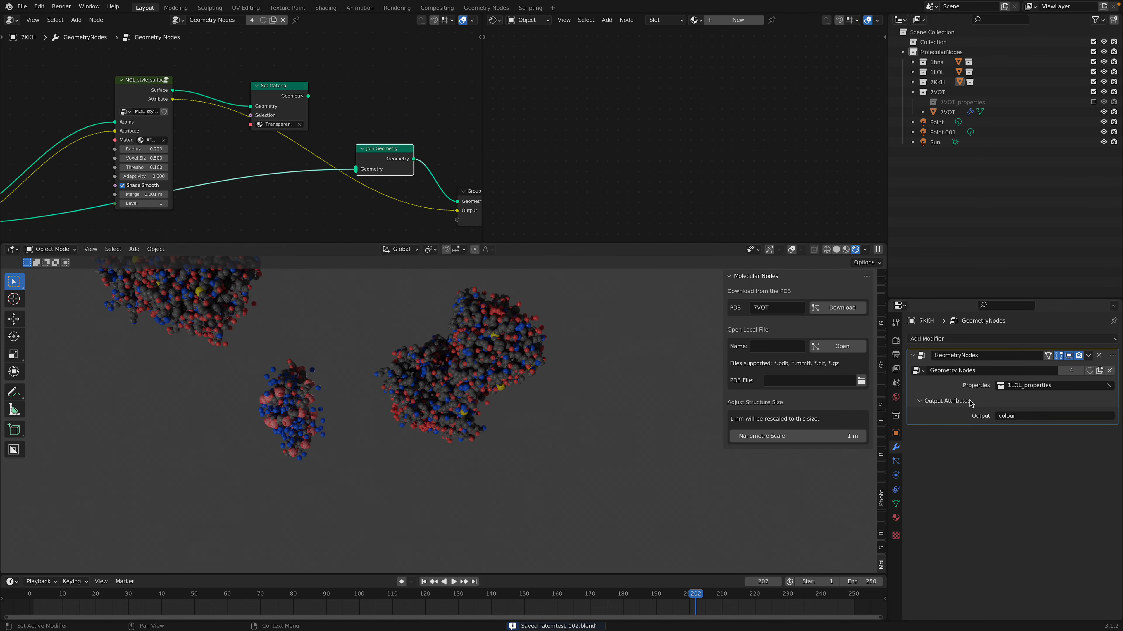
pyautogui.click(225, 304)
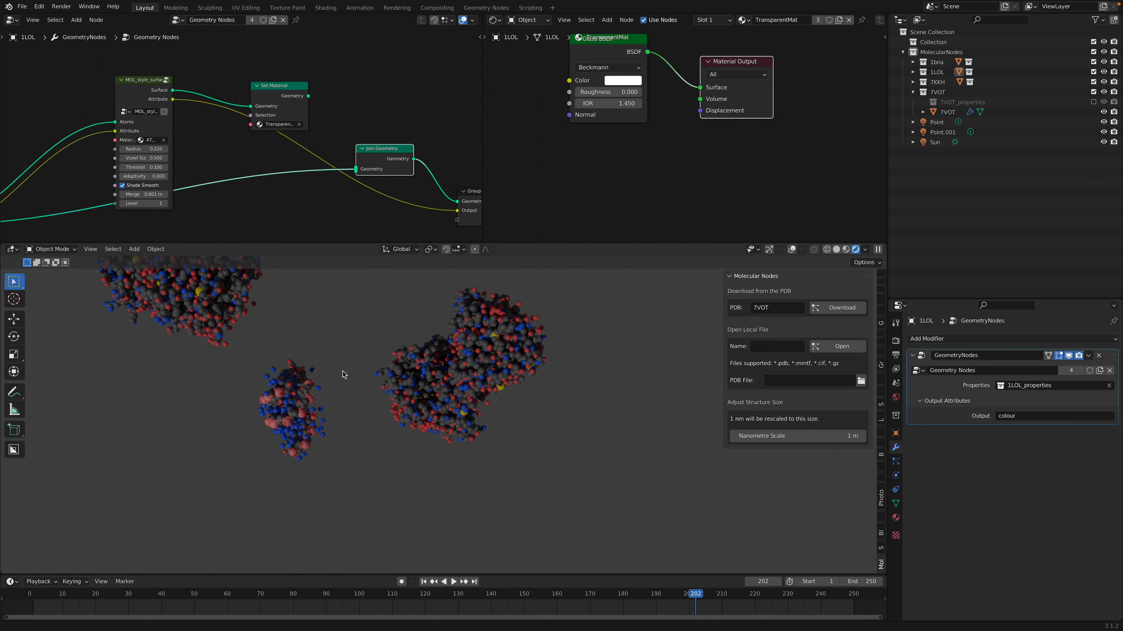
pyautogui.keyDown('shift'); pyautogui.moveTo(343, 373); pyautogui.dragTo(377, 436, button='middle'); pyautogui.keyUp('shift')
pyautogui.click(483, 422)
pyautogui.click(248, 373)
pyautogui.click(451, 403)
pyautogui.click(1033, 387)
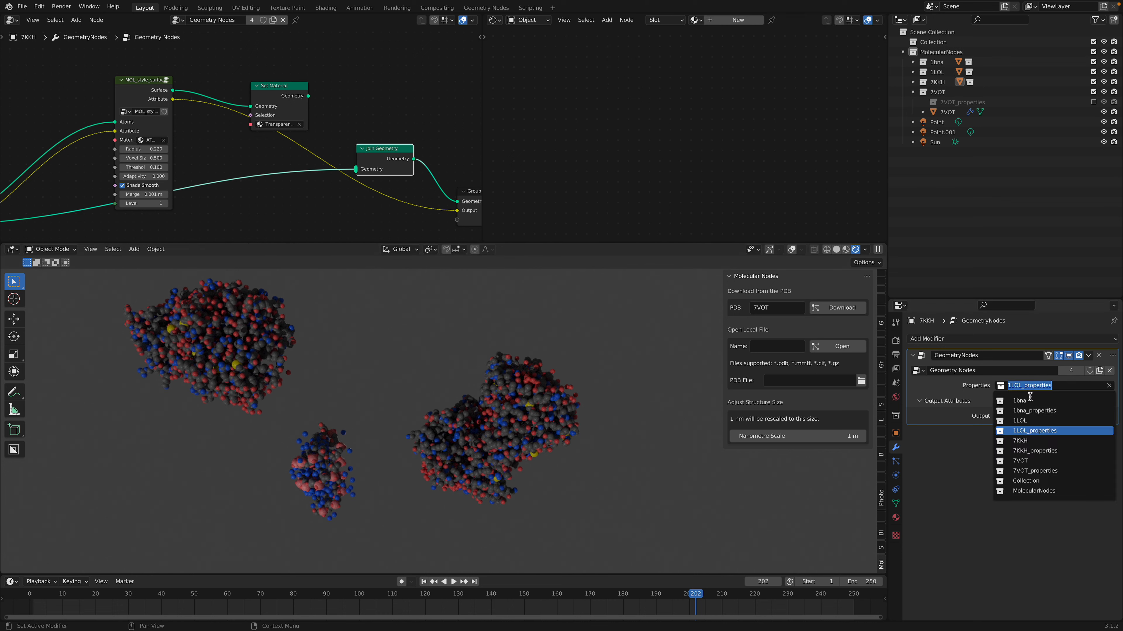
pyautogui.click(1031, 450)
# Step: Check the molecules in solid shading, examine the MOL_style_colour node's element colours and return to rendered shading
pyautogui.moveTo(530, 417)
pyautogui.keyDown('shift'); pyautogui.mouseDown(button='middle')
pyautogui.moveTo(527, 467)
pyautogui.moveTo(530, 415)
pyautogui.mouseUp(button='middle'); pyautogui.keyUp('shift')
pyautogui.click(836, 249)
pyautogui.moveTo(470, 320); pyautogui.dragTo(465, 348, button='middle')
pyautogui.scroll(-7, 158, 156)
pyautogui.moveTo(88, 164); pyautogui.dragTo(285, 84, button='middle')
pyautogui.scroll(7, 270, 137)
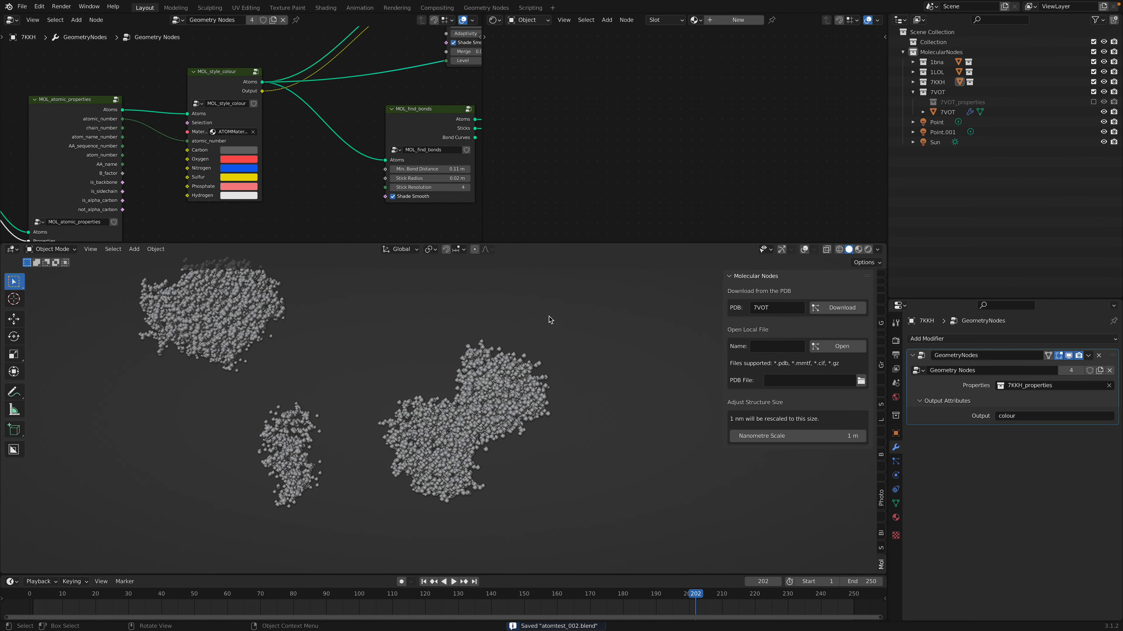
pyautogui.keyDown('shift'); pyautogui.moveTo(550, 320); pyautogui.dragTo(555, 340, button='middle'); pyautogui.keyUp('shift')
pyautogui.click(868, 249)
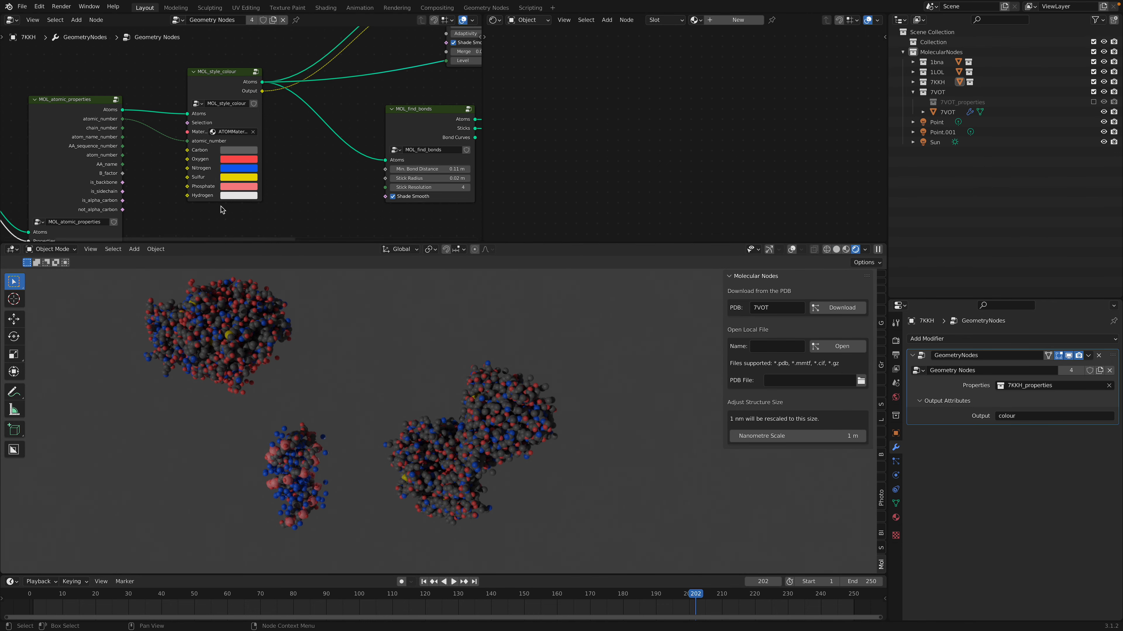
# Step: Frame 7VOT in the viewport using solid shading, save the file and switch back to rendered shading
pyautogui.keyDown('shift'); pyautogui.moveTo(588, 287); pyautogui.dragTo(539, 386, button='middle'); pyautogui.keyUp('shift')
pyautogui.scroll(-3, 539, 386)
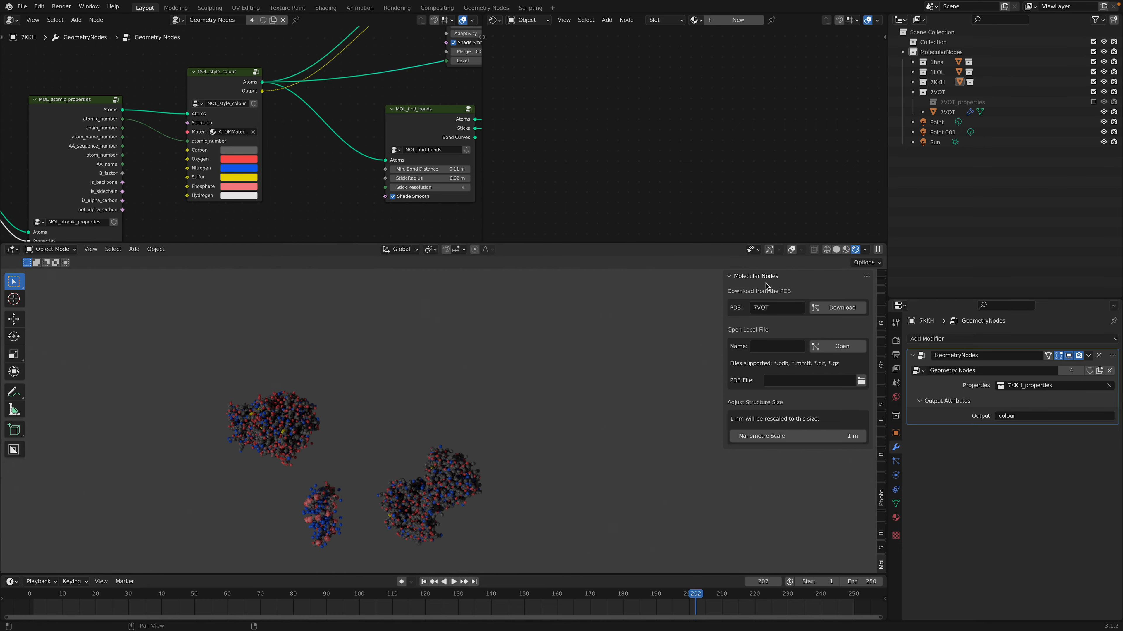
pyautogui.click(834, 250)
pyautogui.keyDown('shift'); pyautogui.moveTo(561, 336); pyautogui.dragTo(503, 471, button='middle'); pyautogui.keyUp('shift')
pyautogui.scroll(-2, 503, 471)
pyautogui.scroll(3, 503, 471)
pyautogui.moveTo(596, 316)
pyautogui.keyDown('shift'); pyautogui.mouseDown(button='middle')
pyautogui.moveTo(503, 471)
pyautogui.moveTo(570, 368)
pyautogui.moveTo(567, 376)
pyautogui.mouseUp(button='middle'); pyautogui.keyUp('shift')
pyautogui.scroll(1, 503, 470)
pyautogui.hotkey('ctrl', 's')
pyautogui.click(868, 249)
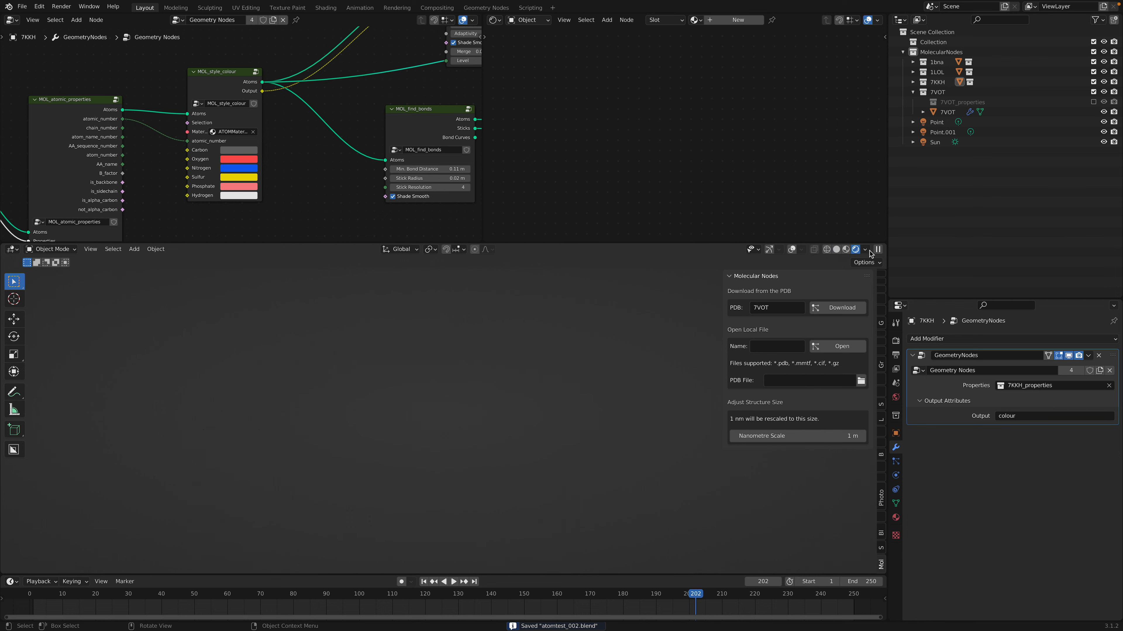
pyautogui.moveTo(644, 421)
pyautogui.mouseDown(button='middle')
pyautogui.moveTo(636, 443)
pyautogui.moveTo(641, 394)
pyautogui.moveTo(698, 372)
pyautogui.mouseUp(button='middle')
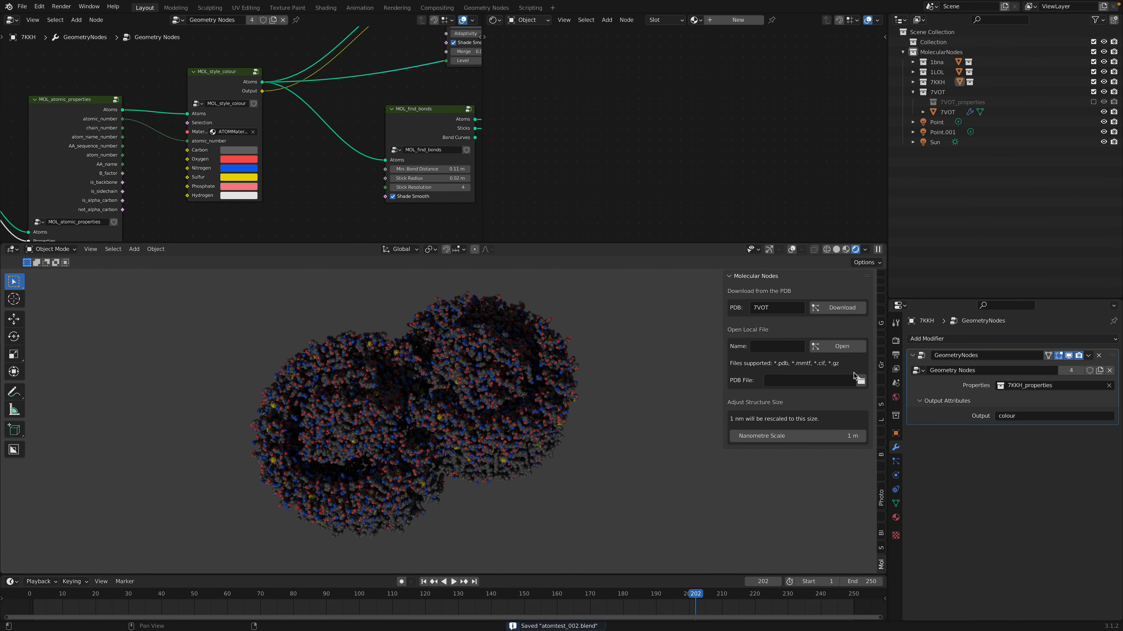
# Step: Set the World background's colour to a Sky Texture
pyautogui.click(895, 398)
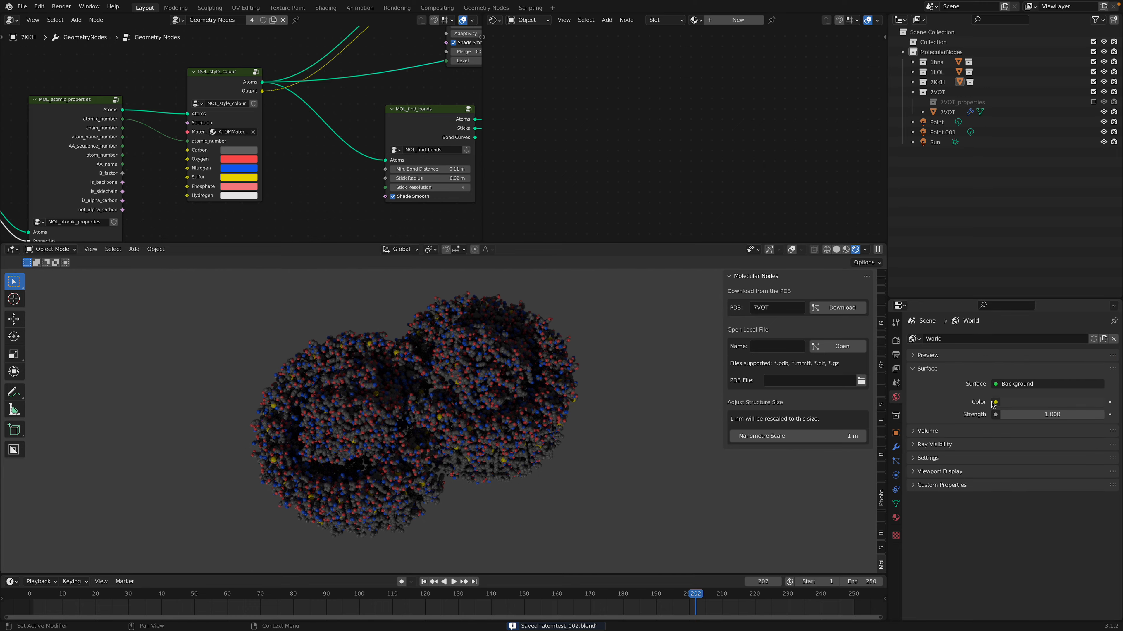
pyautogui.click(991, 405)
pyautogui.click(806, 515)
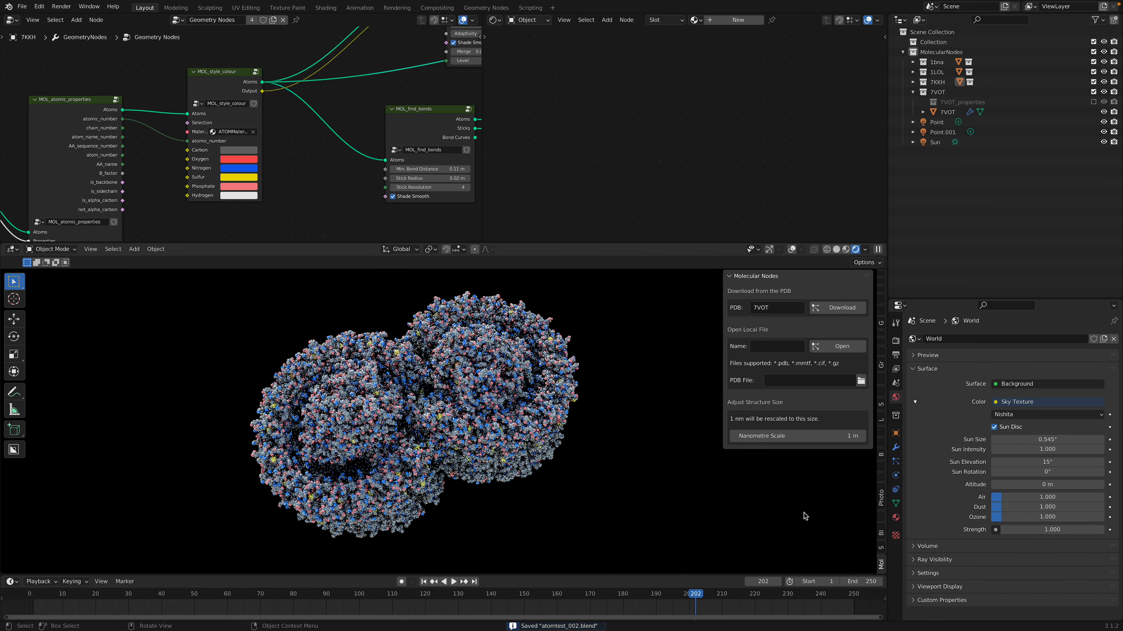
pyautogui.scroll(1, 572, 439)
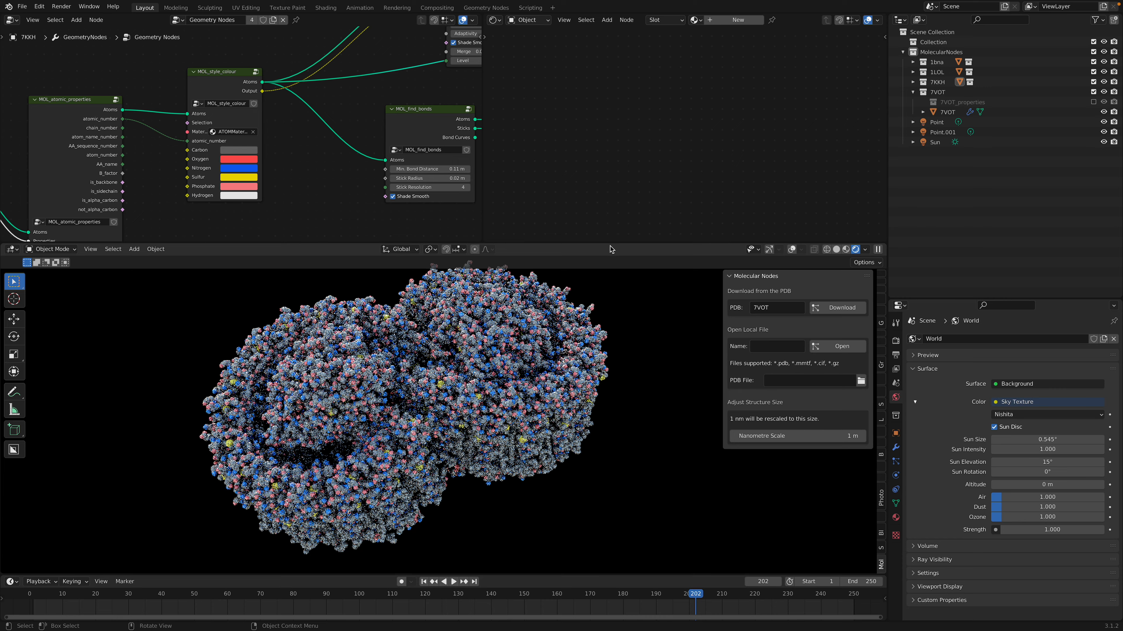
# Step: Enlarge the 3D viewport, save the file and view 7VOT from a lower, closer angle
pyautogui.moveTo(610, 248); pyautogui.dragTo(610, 150)
pyautogui.hotkey('ctrl', 's')
pyautogui.moveTo(498, 314); pyautogui.dragTo(486, 374, button='middle')
pyautogui.scroll(1, 486, 374)
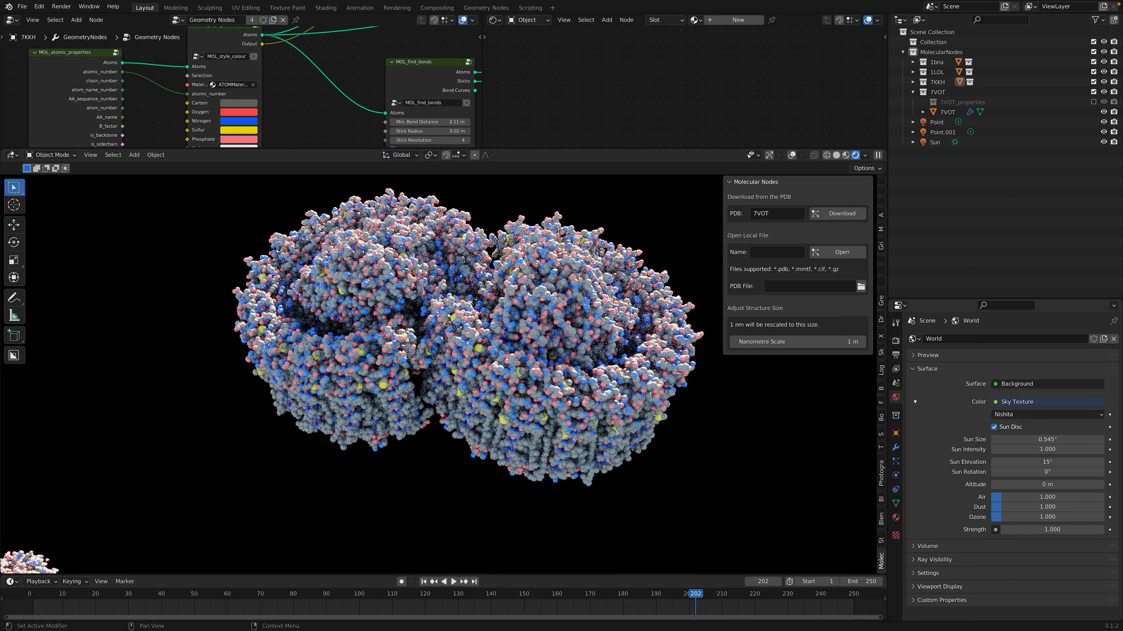
# Step: Try the Preetham sky type for the World, set it back to Nishita and save the file
pyautogui.click(1012, 418)
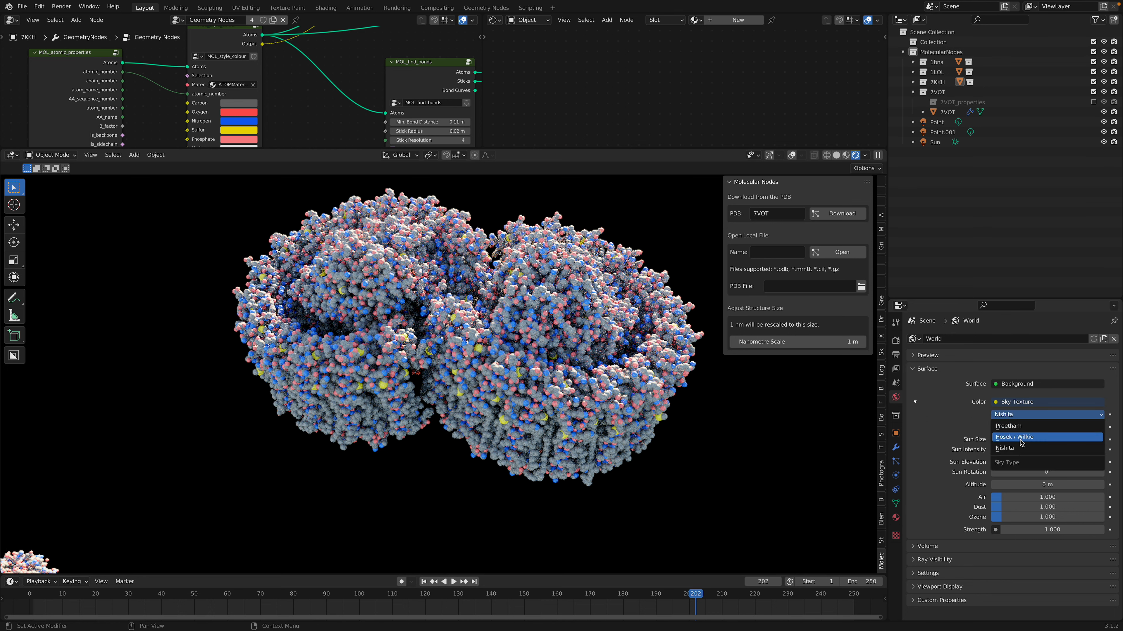
pyautogui.click(1024, 427)
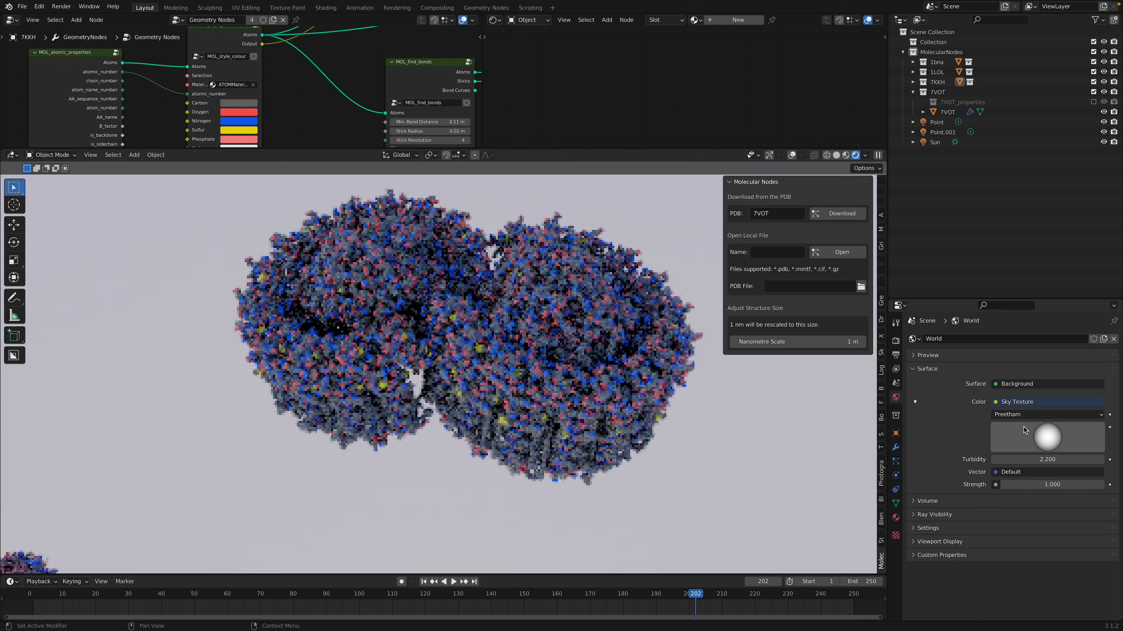
pyautogui.click(1028, 421)
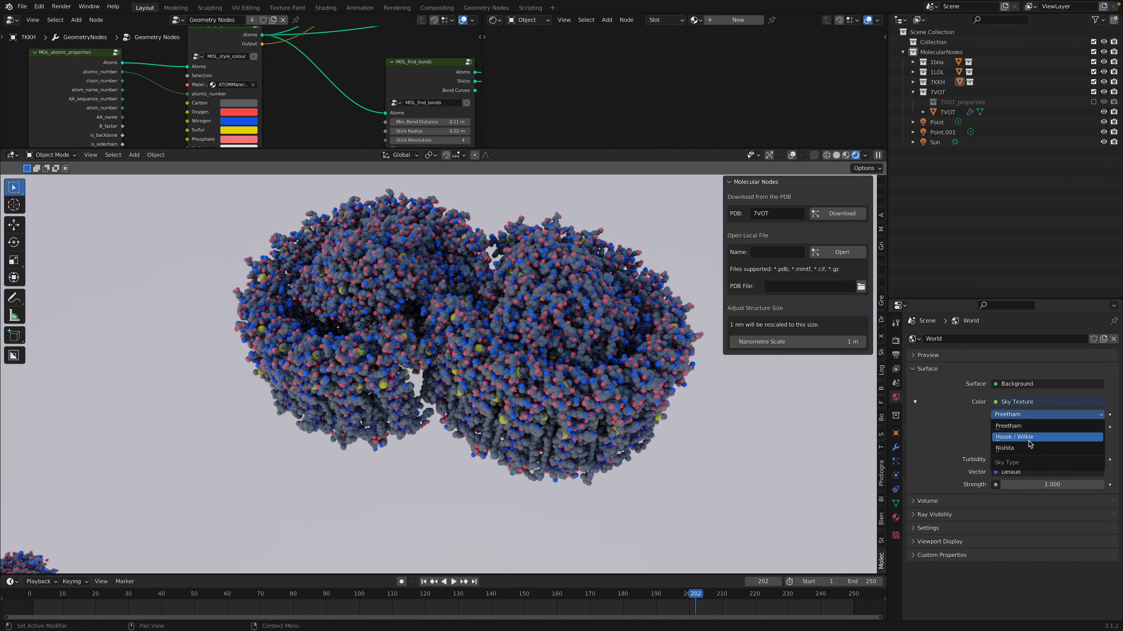
pyautogui.click(1017, 448)
pyautogui.hotkey('ctrl', 's')
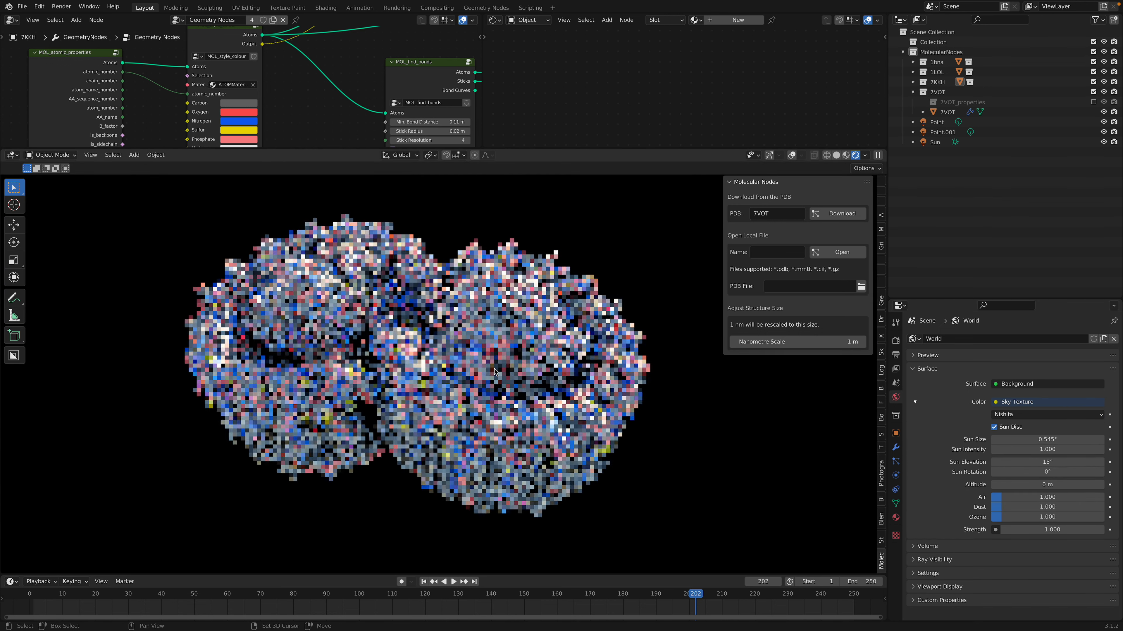
# Step: Examine the rendered 7VOT up close, switch to the browser to compare it with RCSB PDB's 7VOT image and return to Blender
pyautogui.scroll(4, 530, 376)
pyautogui.scroll(-4, 502, 402)
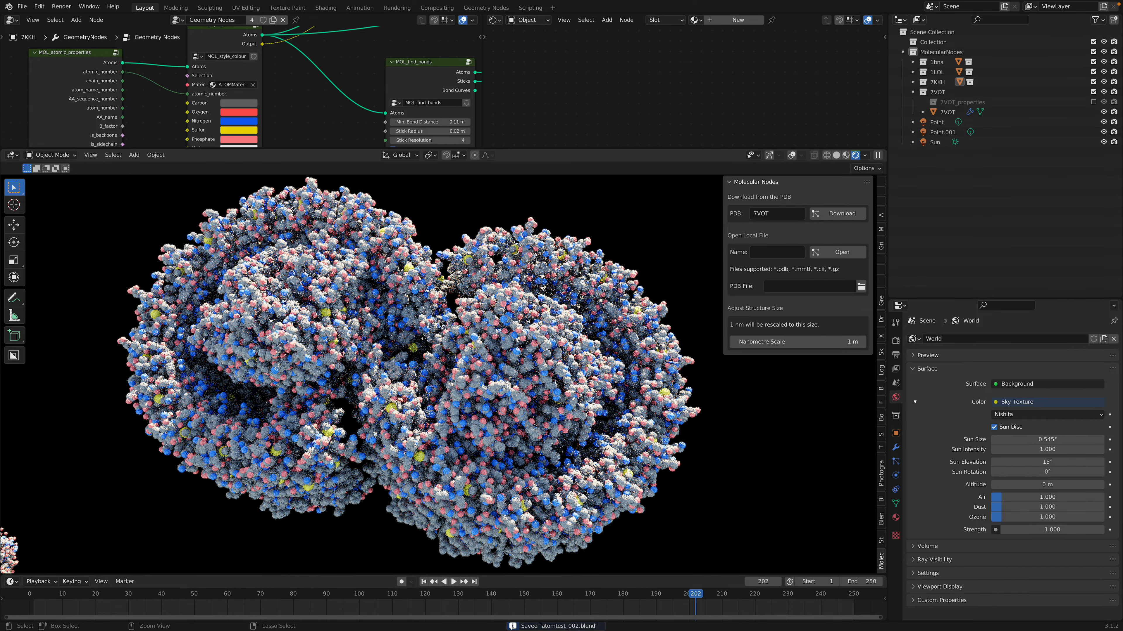
pyautogui.hotkey('ctrl', 'Right')
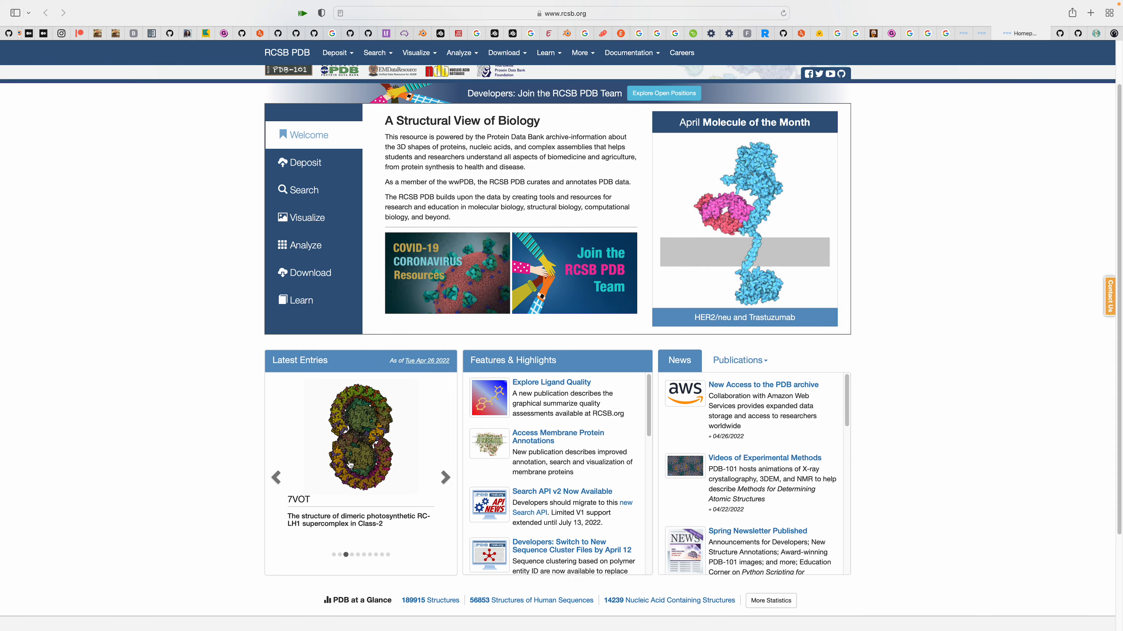
pyautogui.hotkey('ctrl', 'Left')
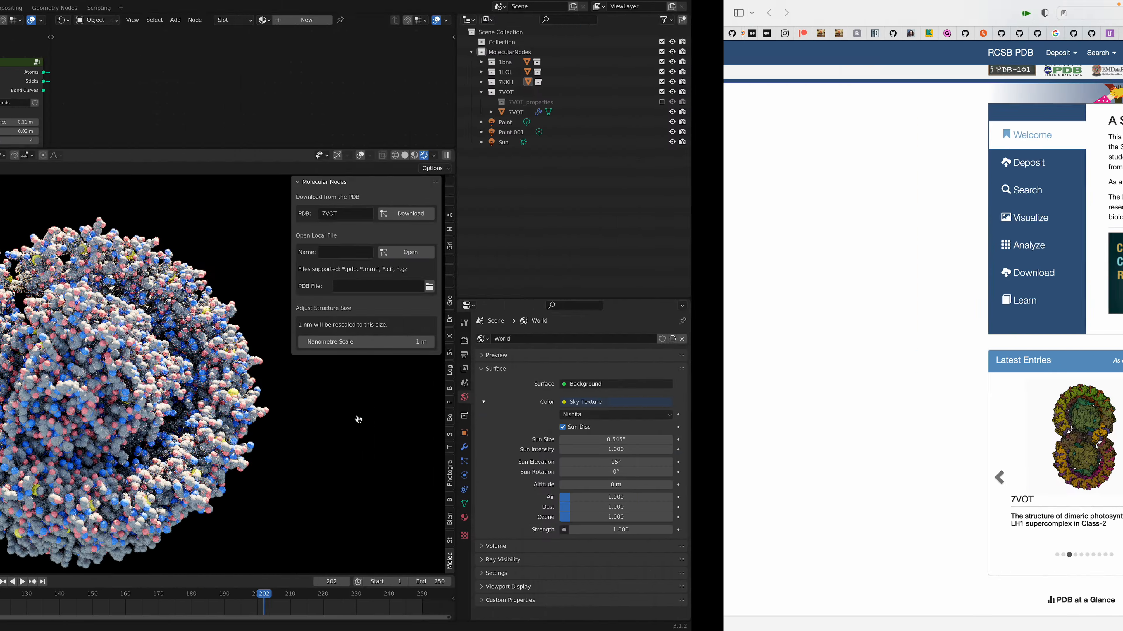
pyautogui.scroll(1, 491, 358)
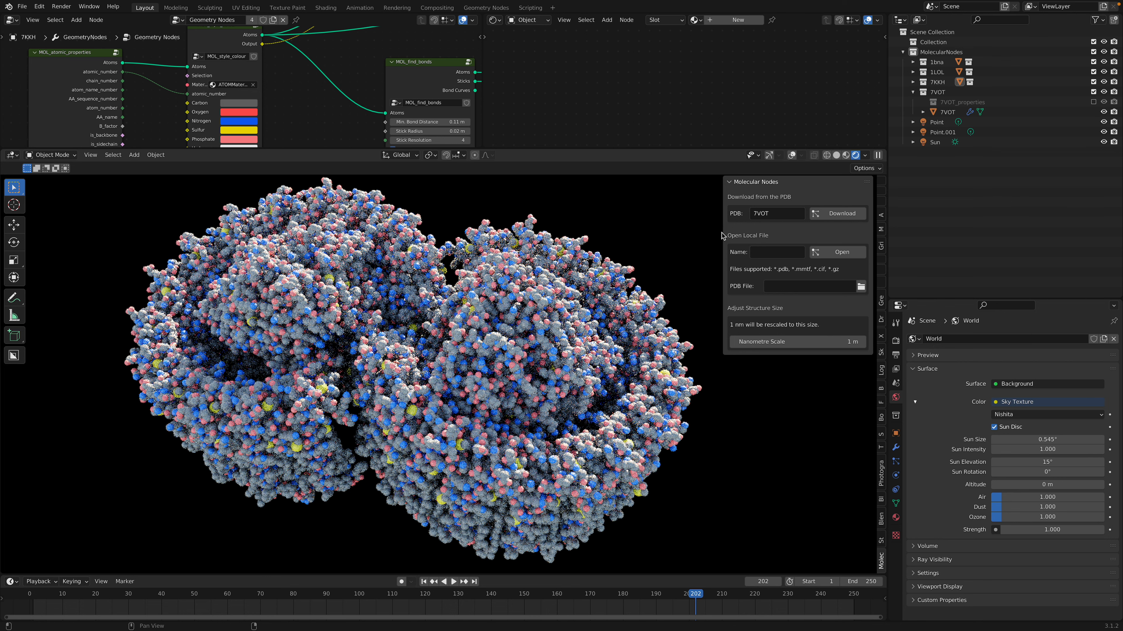
pyautogui.moveTo(722, 232); pyautogui.dragTo(730, 232)
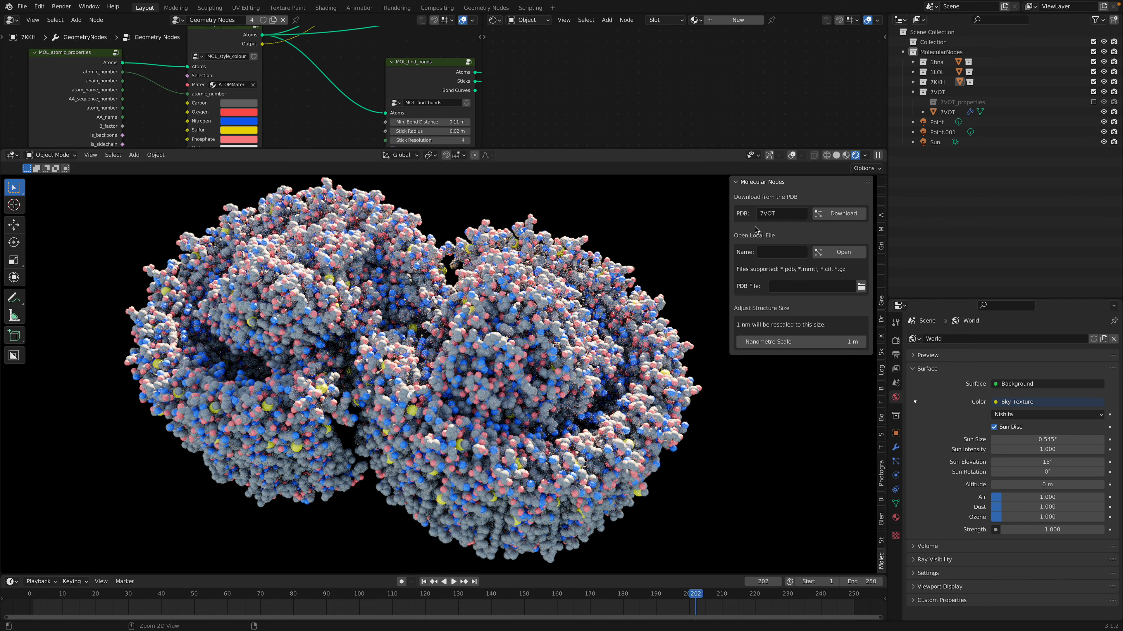
# Step: Switch to the browser, look through the Molecular Nodes GitHub page and its README on loading structures, and return to Blender
pyautogui.hotkey('ctrl', 'Right')
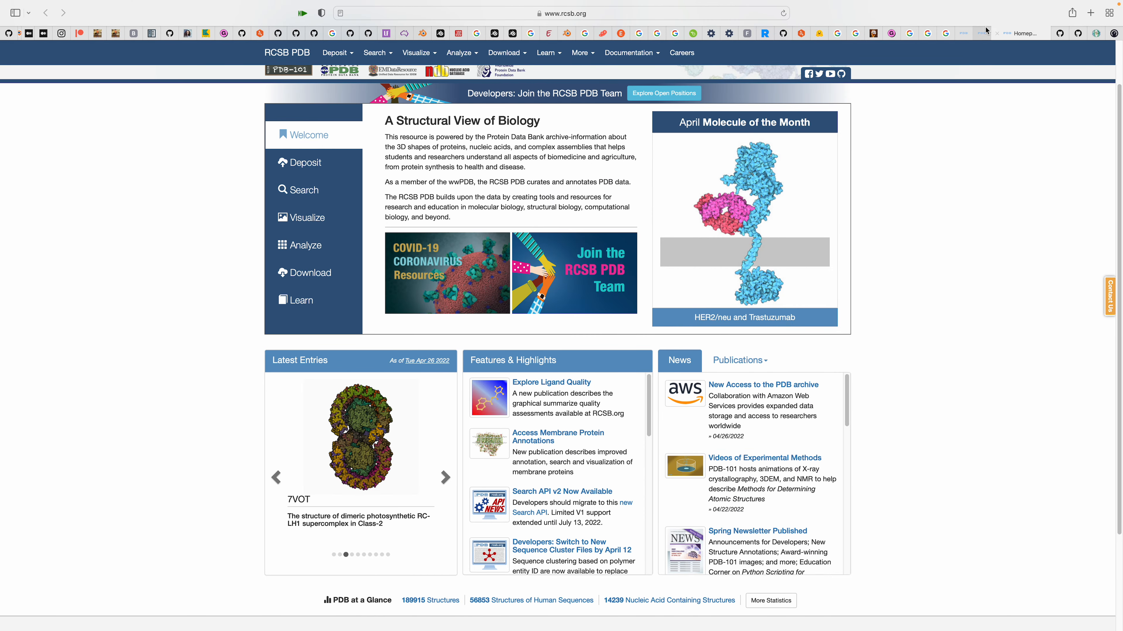
pyautogui.click(1060, 33)
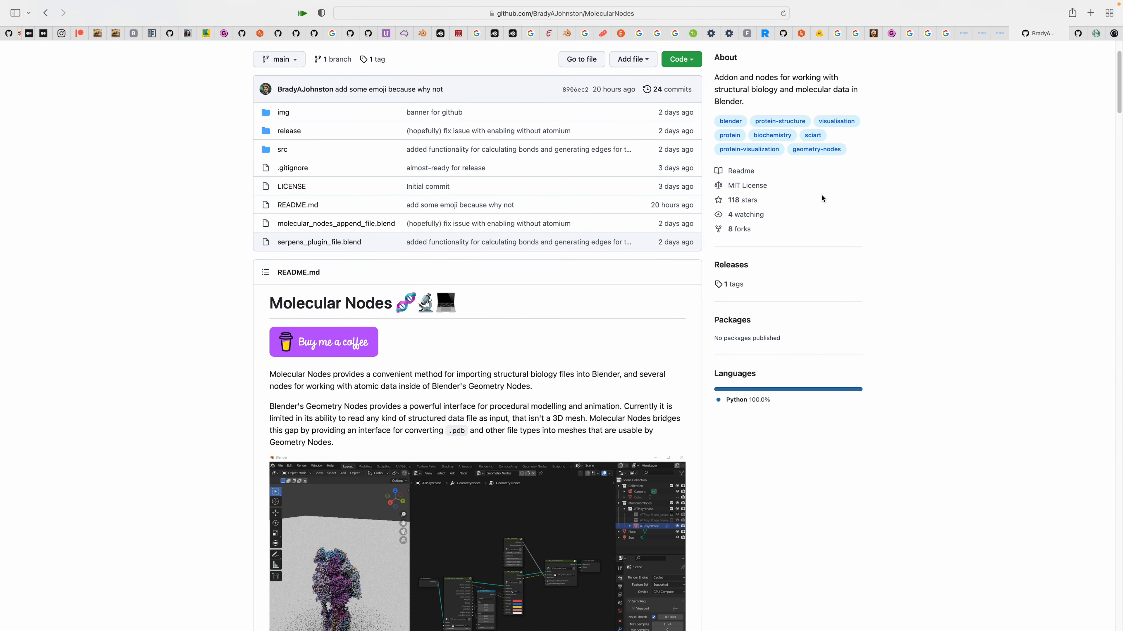
pyautogui.scroll(3, 663, 195)
pyautogui.scroll(-3, 349, 335)
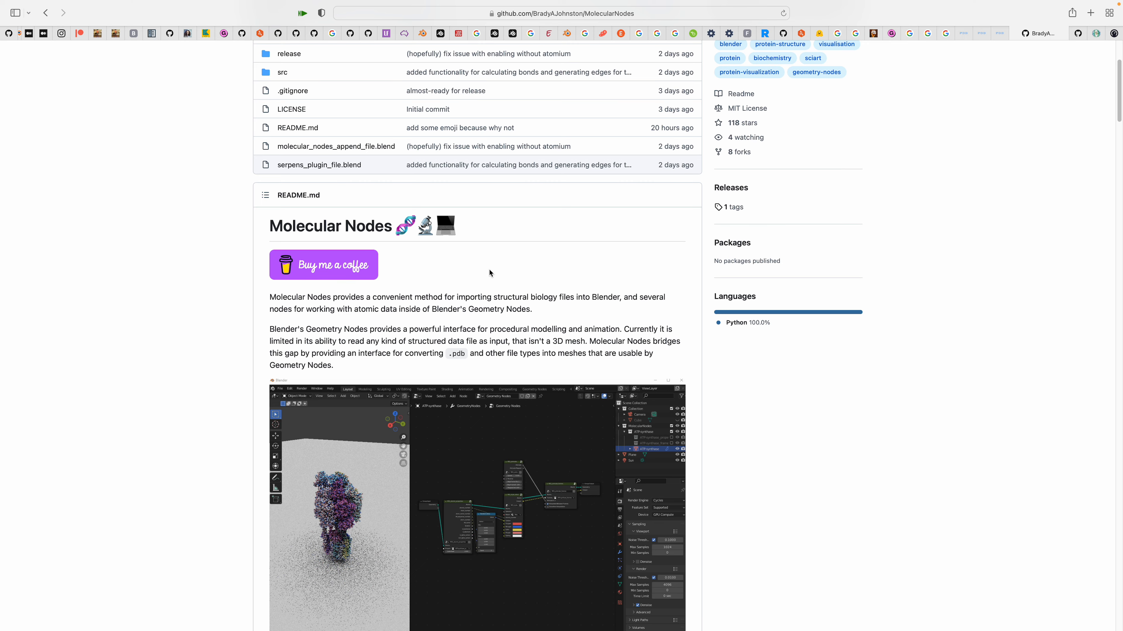
pyautogui.scroll(-20, 489, 269)
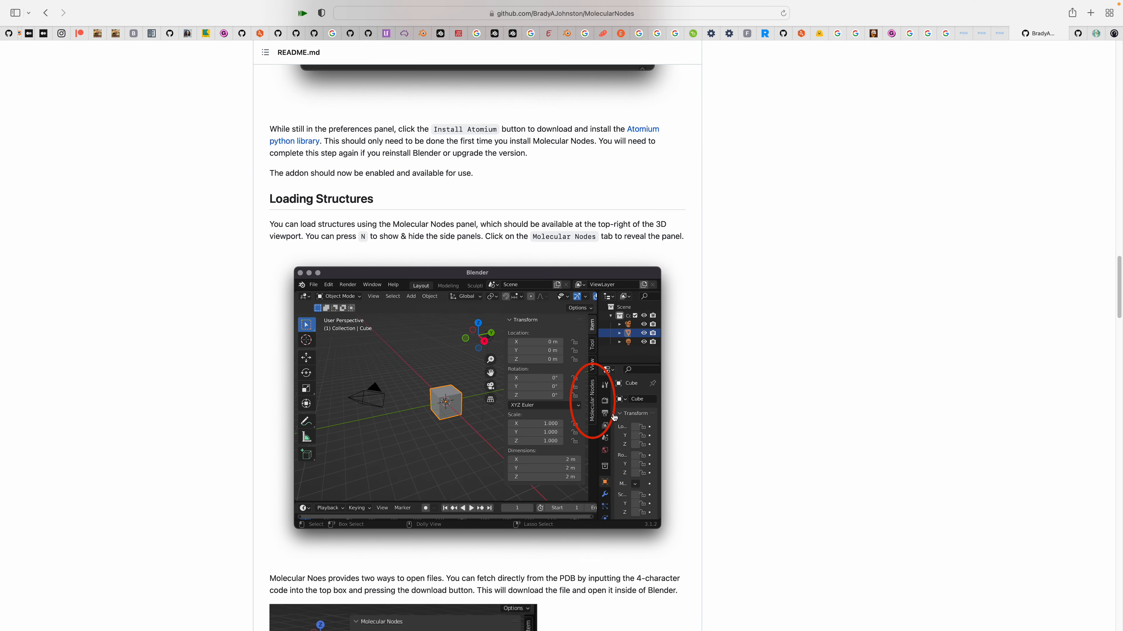
pyautogui.scroll(20, 609, 380)
pyautogui.hotkey('ctrl', 'Left')
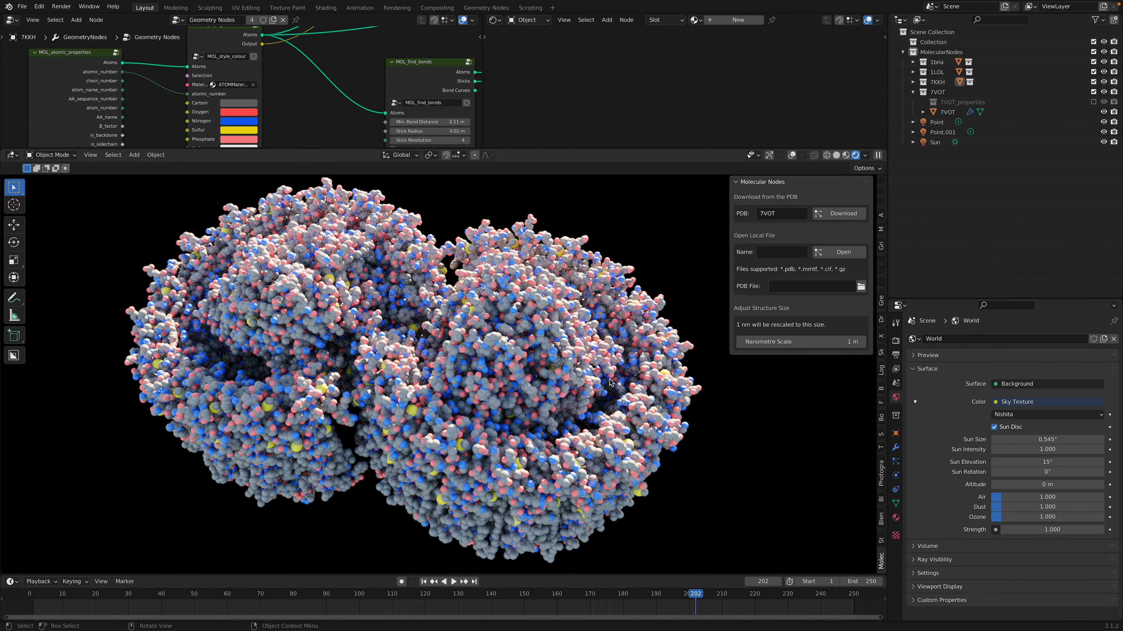
# Step: Widen the geometry node editor and enable denoising for the Cycles viewport render of 7VOT
pyautogui.moveTo(484, 74); pyautogui.dragTo(568, 74)
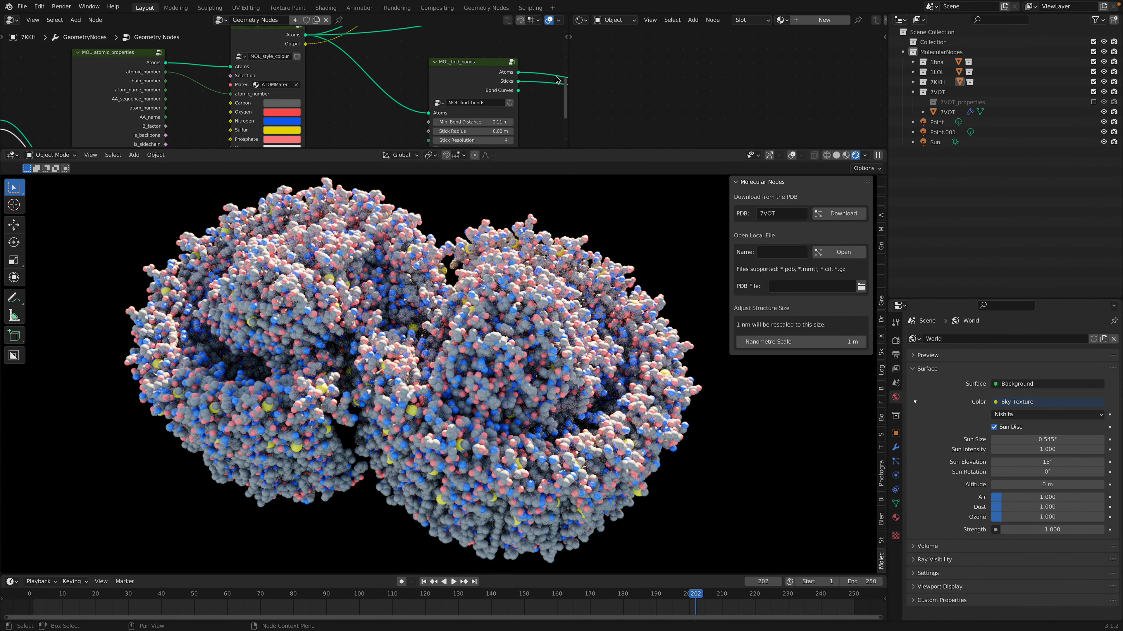
pyautogui.scroll(-5, 509, 88)
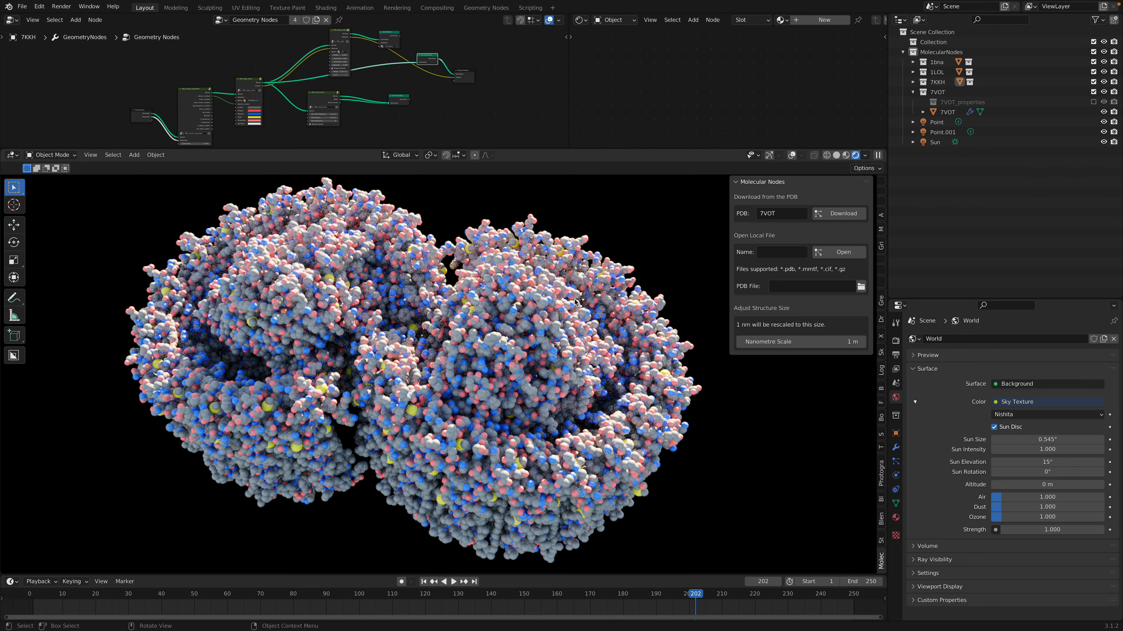
pyautogui.moveTo(574, 302); pyautogui.dragTo(389, 320, button='middle')
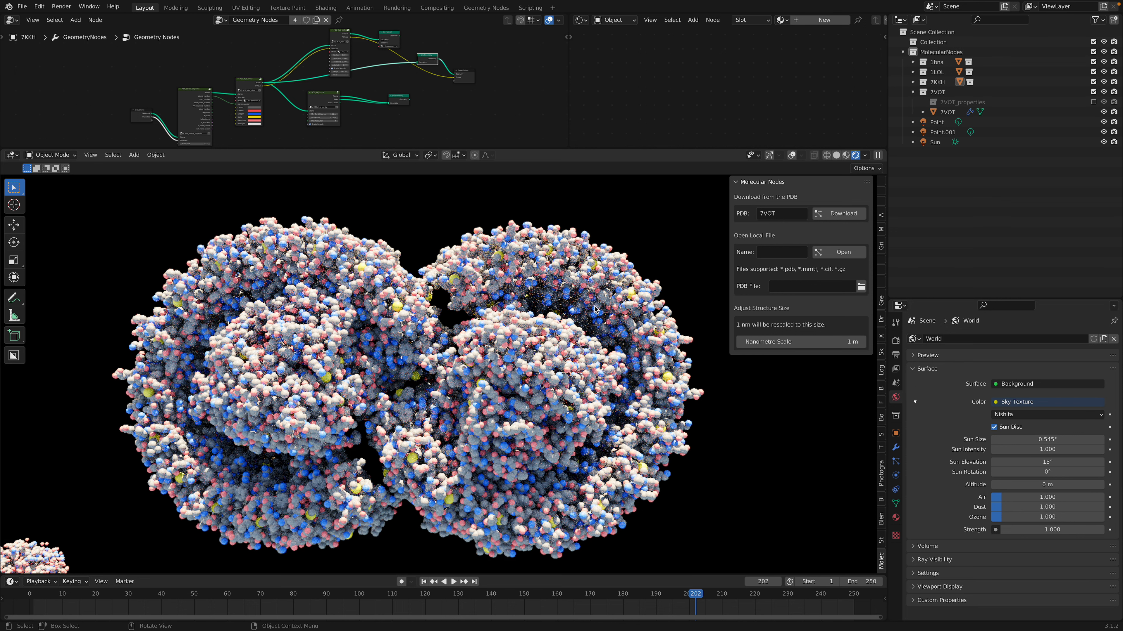
pyautogui.click(896, 340)
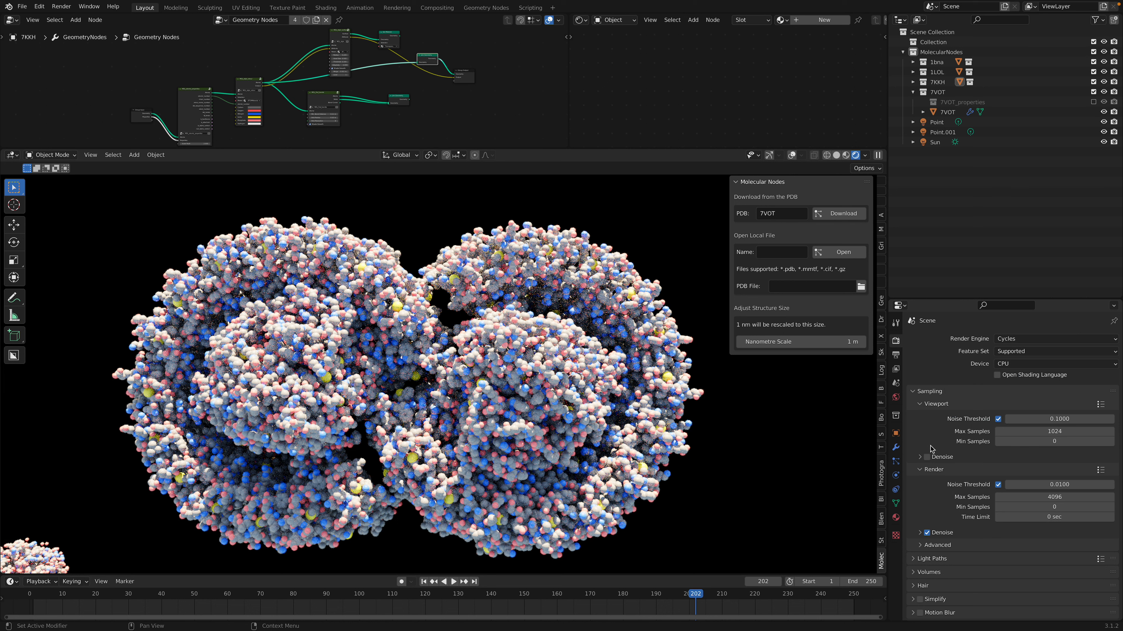
pyautogui.click(926, 457)
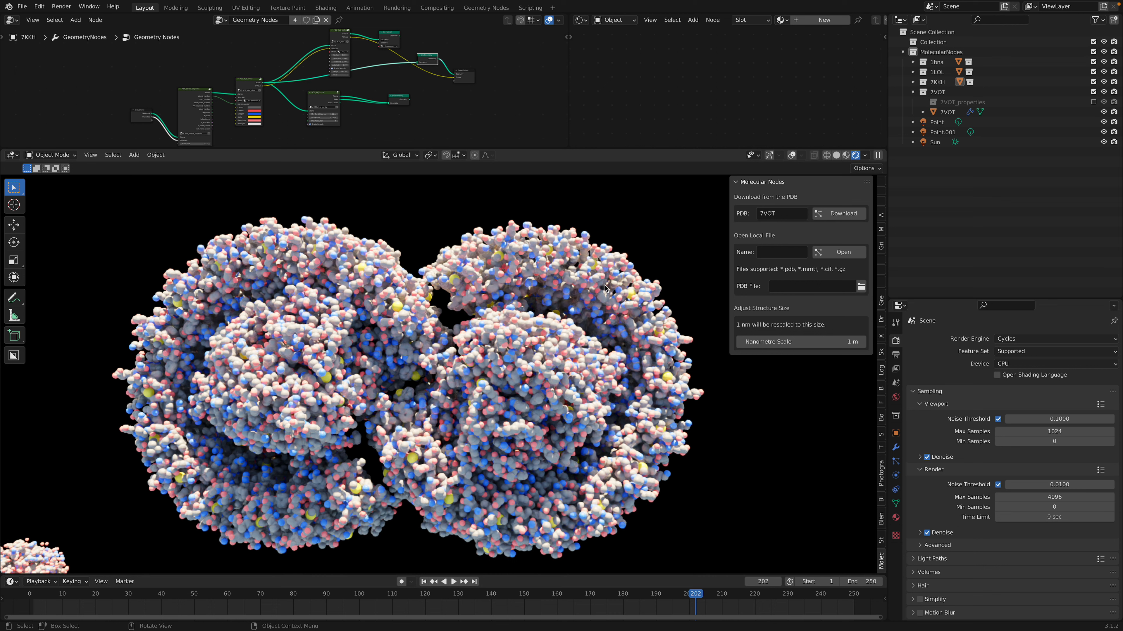
# Step: Connect the surface style's Set Material geometry output to the Join Geometry node to add the transparent surface to the atoms
pyautogui.scroll(6, 358, 105)
pyautogui.scroll(1, 357, 105)
pyautogui.moveTo(272, 57); pyautogui.dragTo(238, 56, button='middle')
pyautogui.scroll(-2, 405, 77)
pyautogui.moveTo(407, 77); pyautogui.dragTo(367, 60, button='middle')
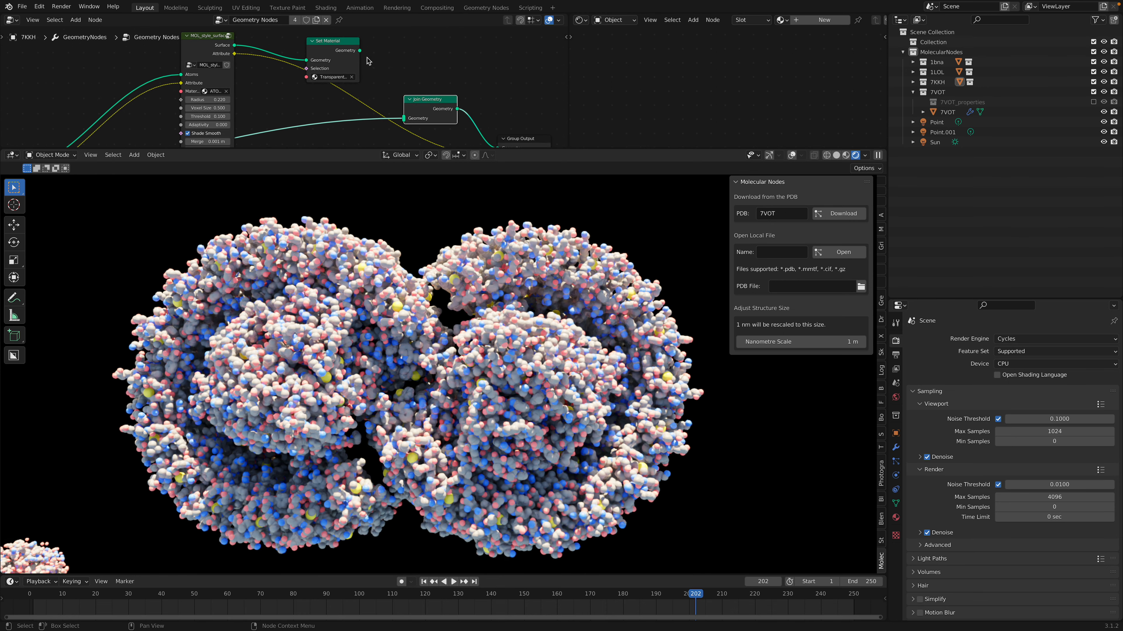
pyautogui.moveTo(361, 50); pyautogui.dragTo(404, 118)
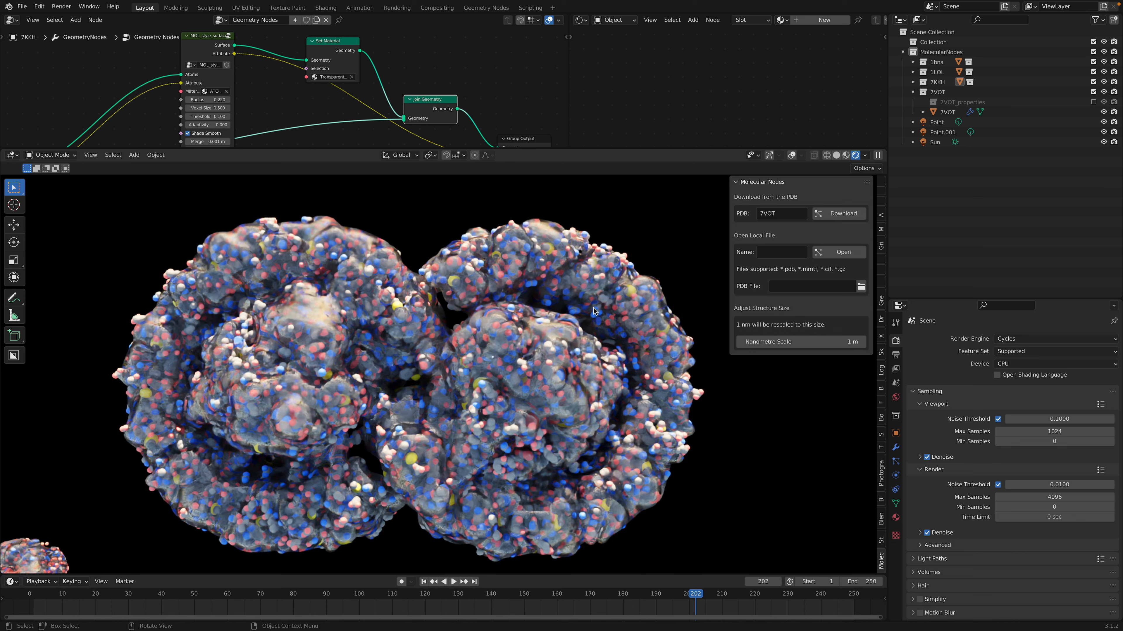
pyautogui.moveTo(906, 8)
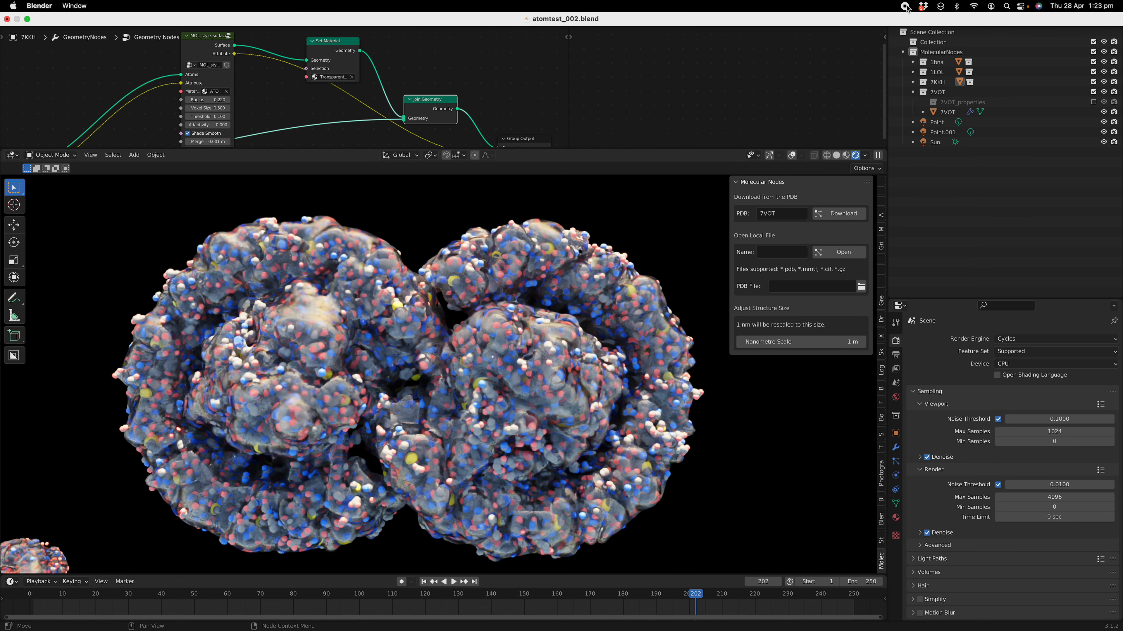